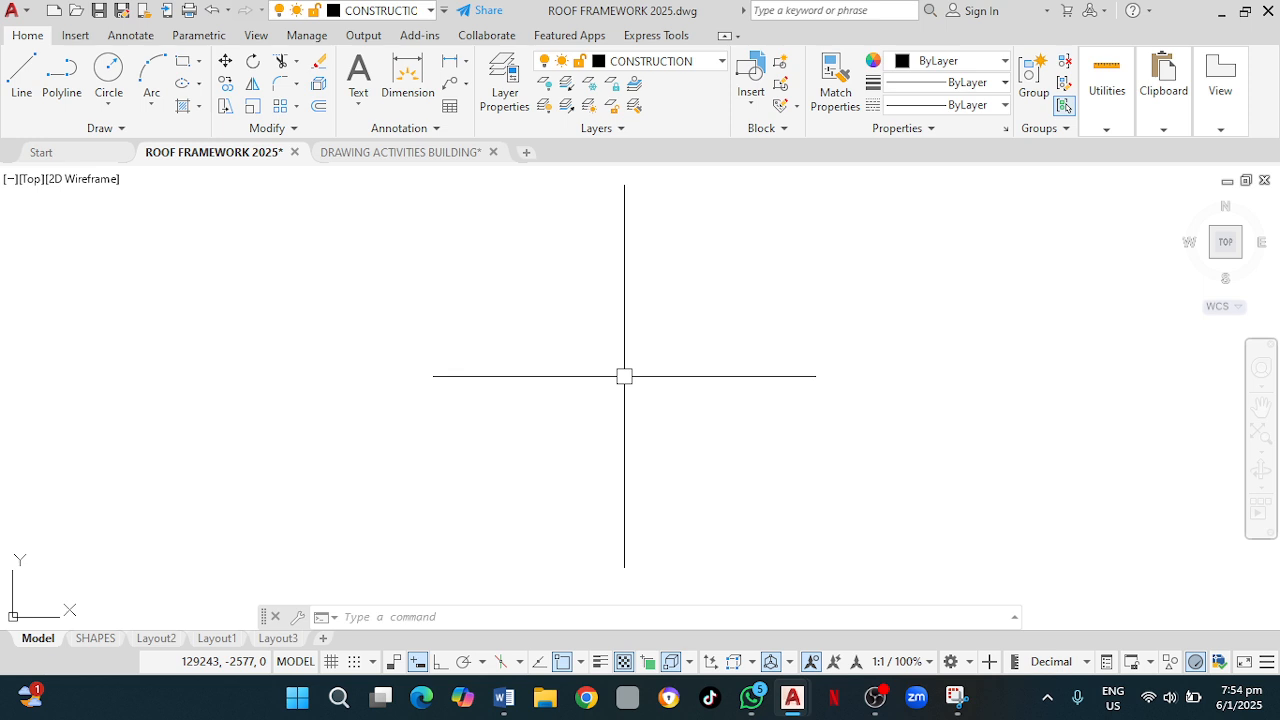
# Draw a rectangle 450 wide and 200 high in the empty drawing area.
pyautogui.press('Return')
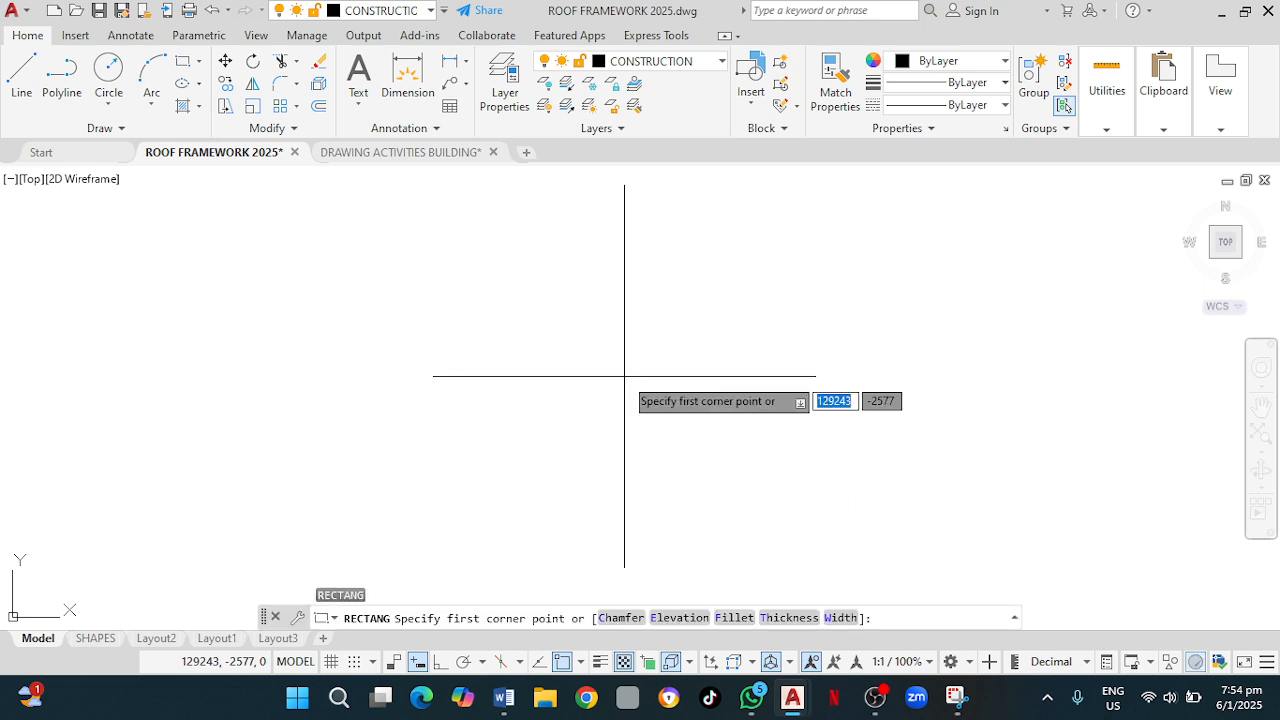
pyautogui.click(426, 300)
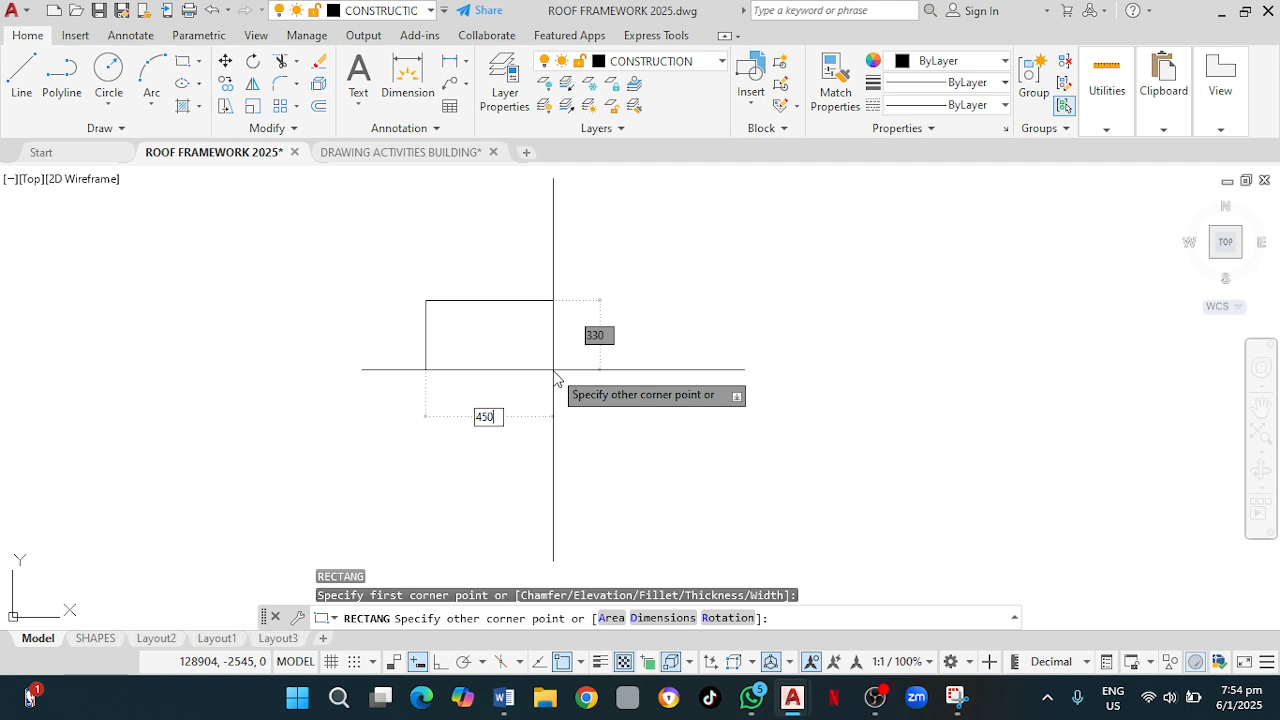
pyautogui.press('Tab')
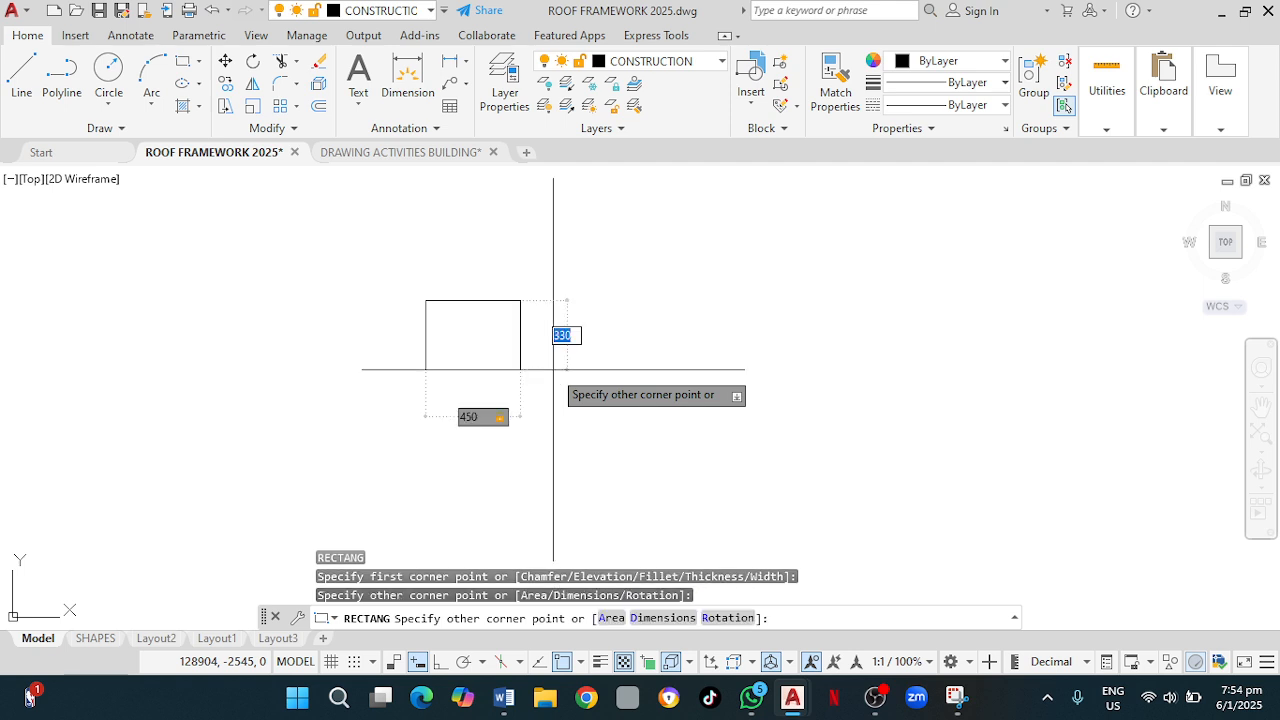
pyautogui.write('200')
pyautogui.press('Return')
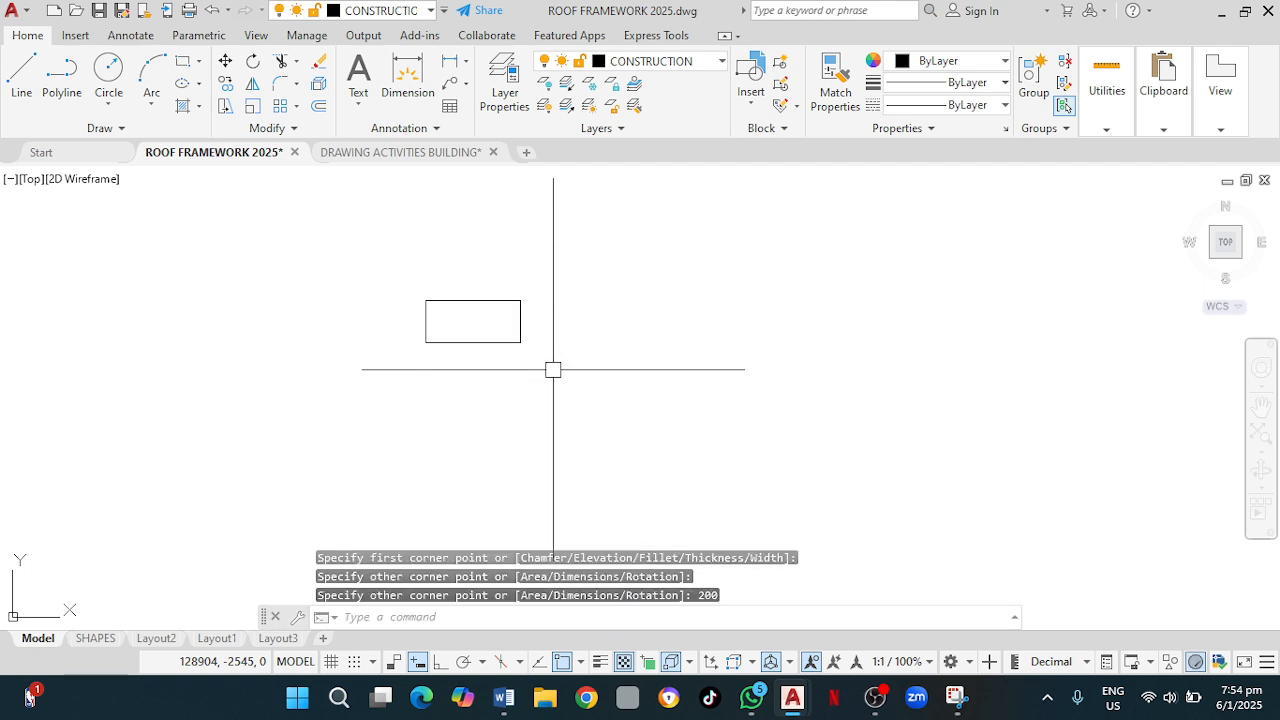
pyautogui.moveTo(553, 369); pyautogui.dragTo(545, 428, button='middle')
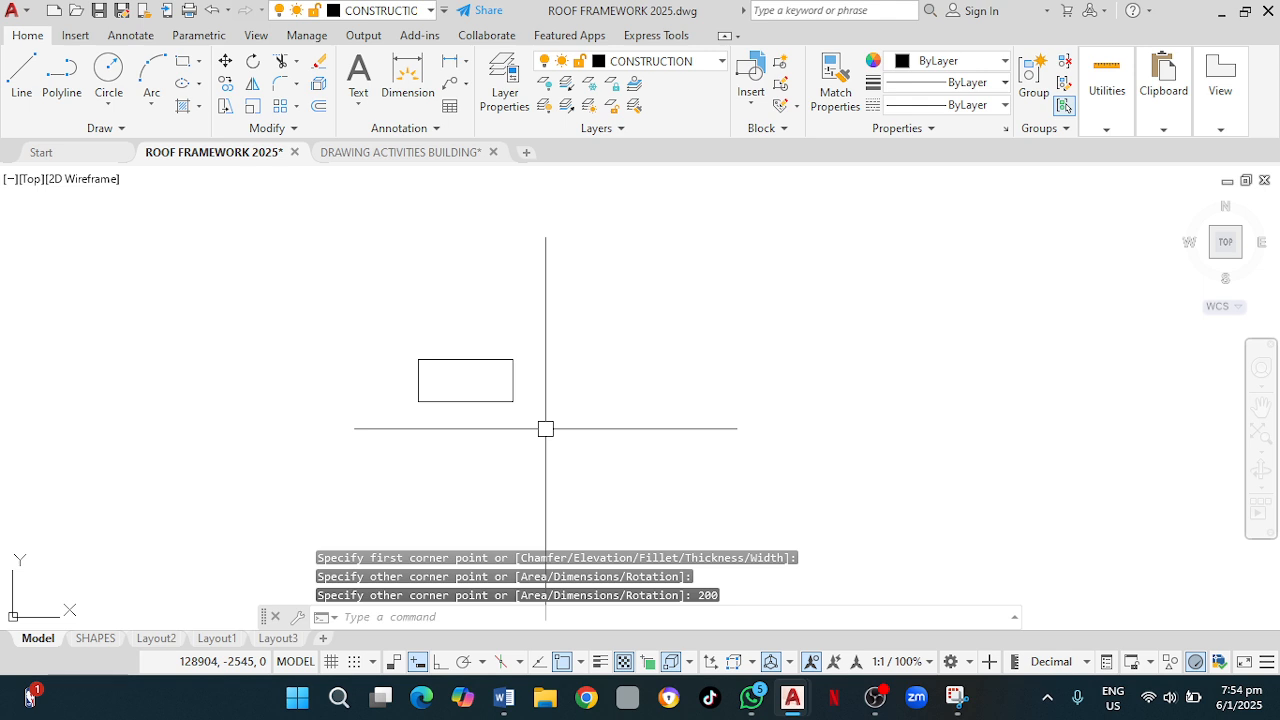
# Offset the rectangle 25 to the inside using the Through option.
pyautogui.press('Return')
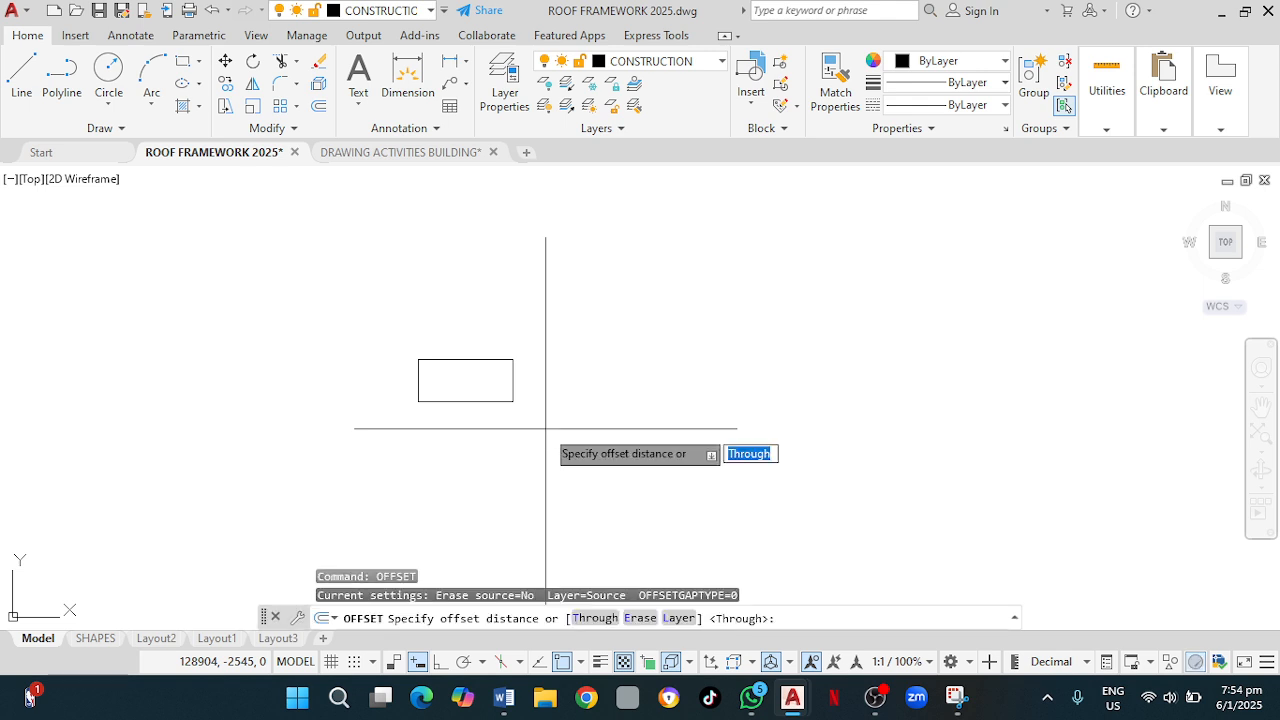
pyautogui.press('Return')
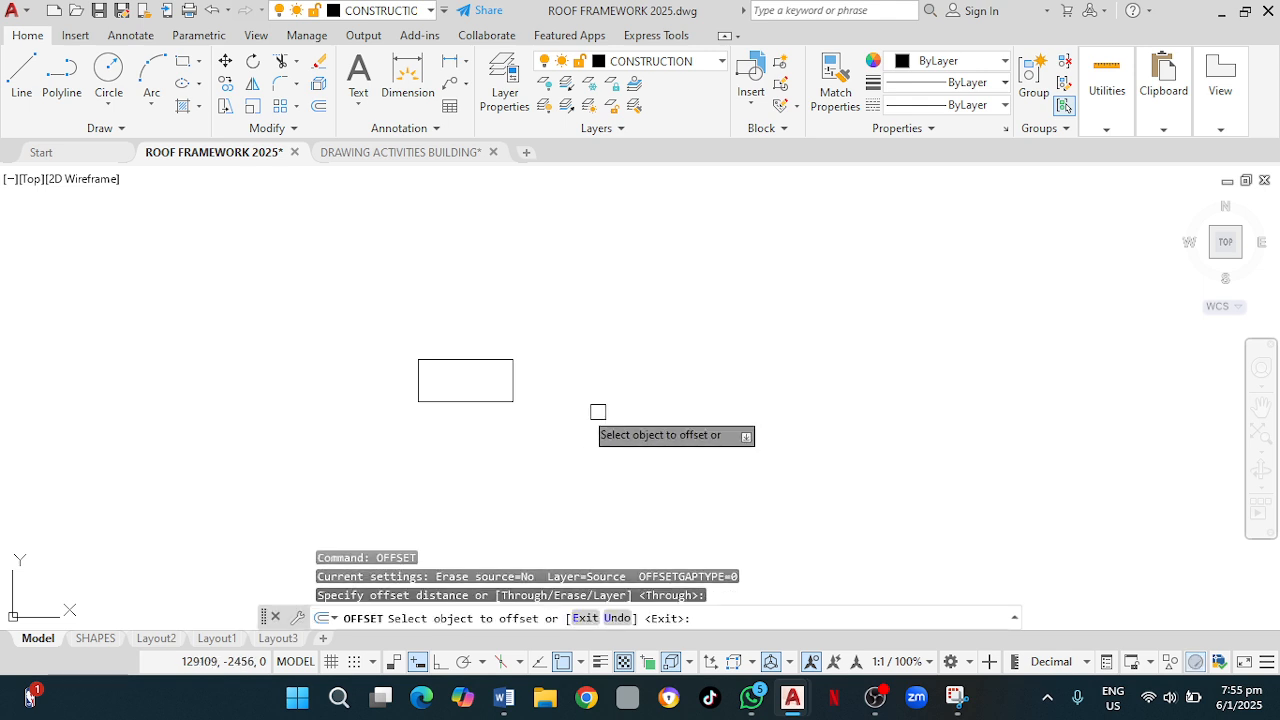
pyautogui.click(505, 393)
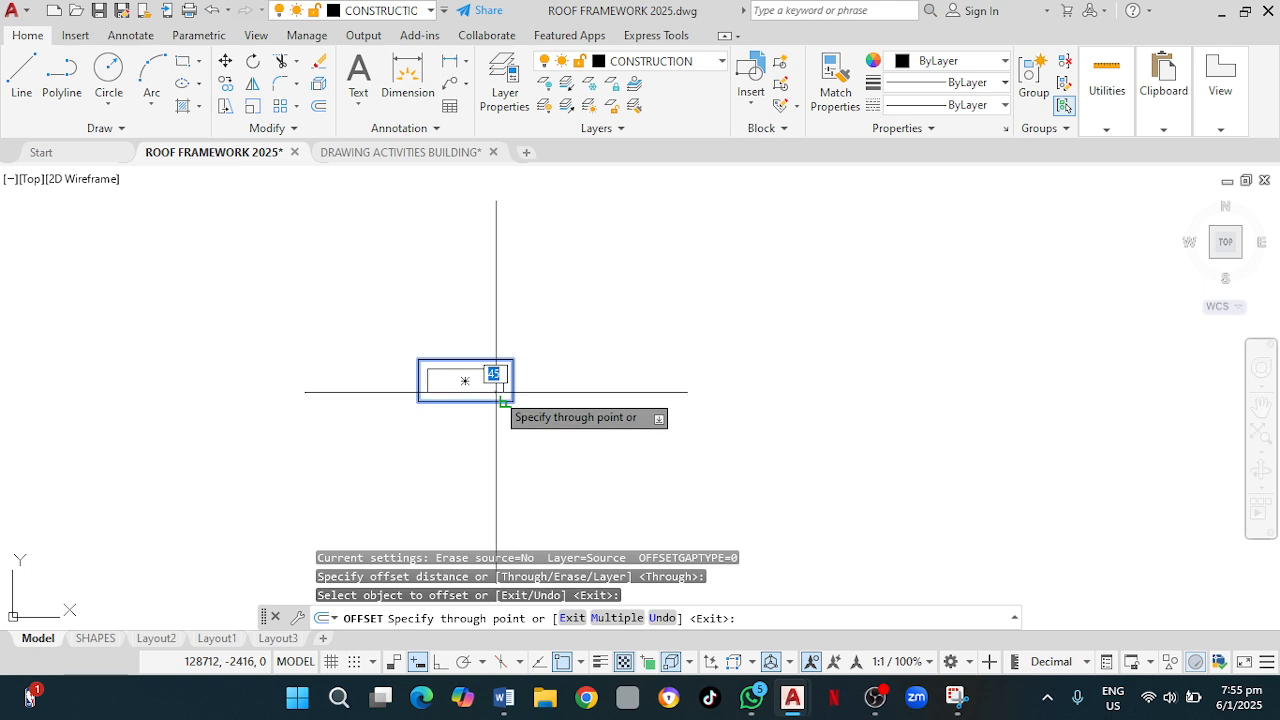
pyautogui.scroll(2, 496, 392)
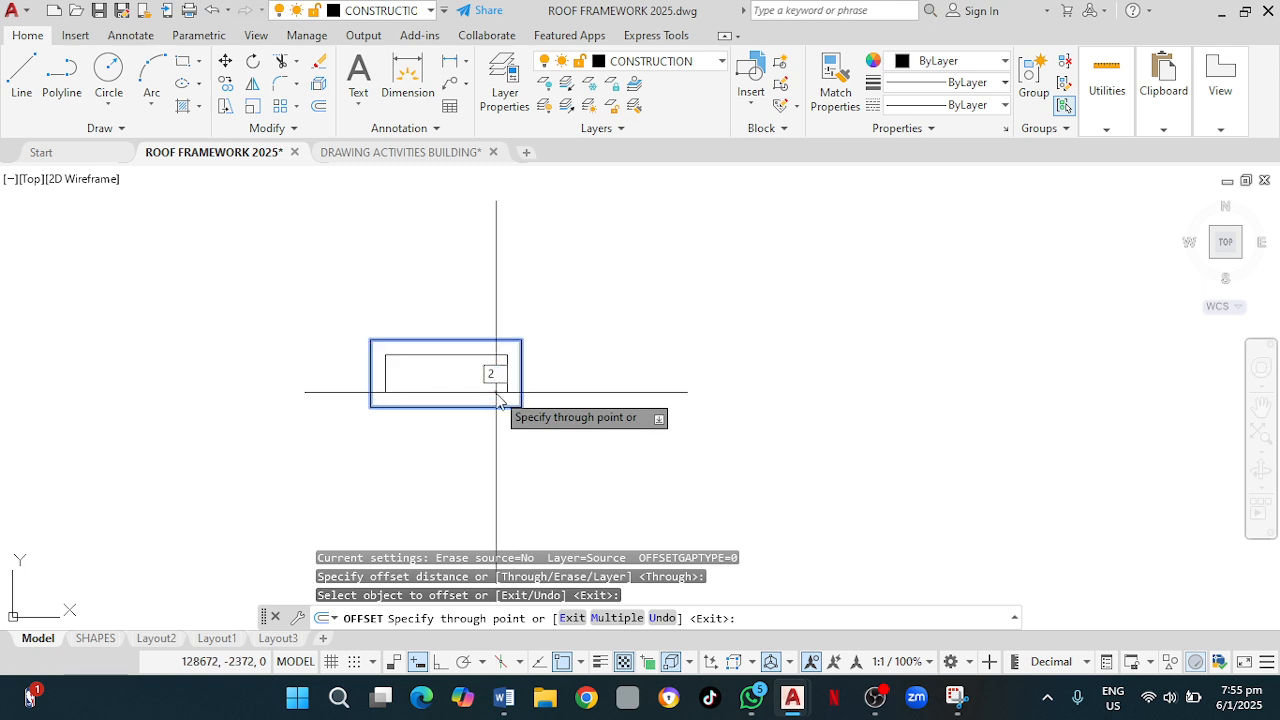
pyautogui.write('25')
pyautogui.press('Return')
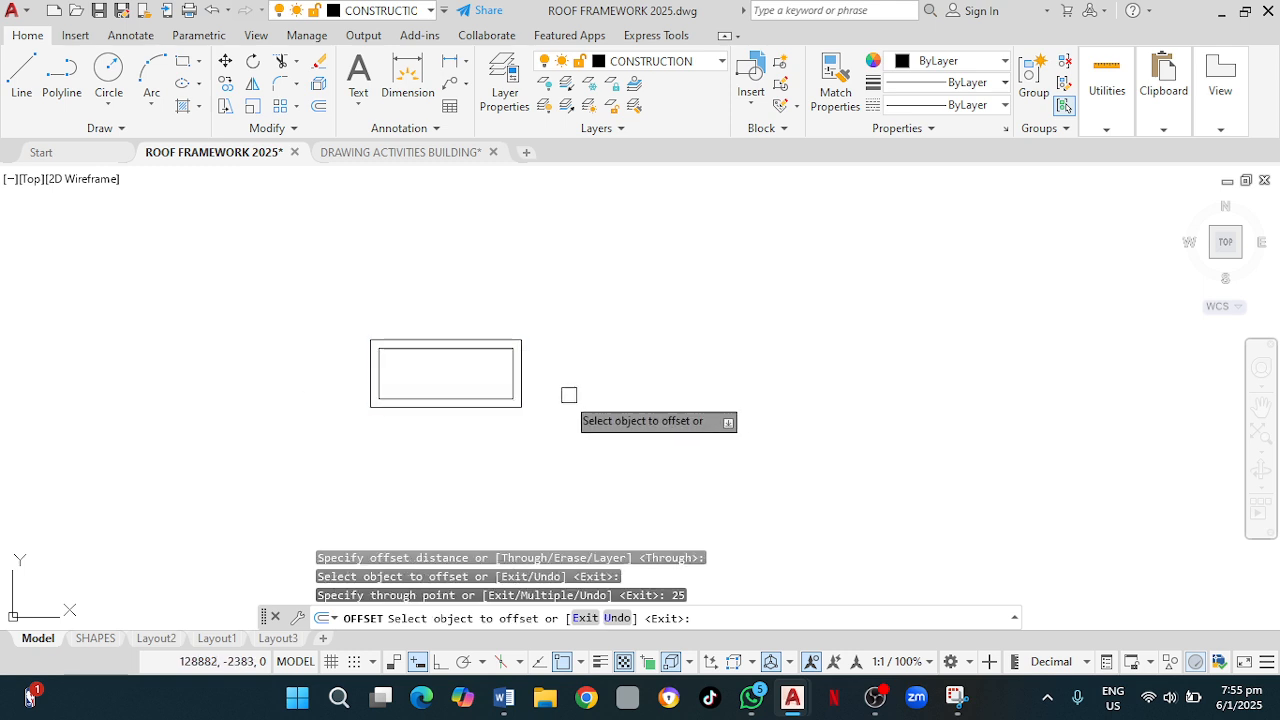
pyautogui.press('Escape')
# Draw a circle of radius 7 tangent to the left and bottom edges of the inner rectangle with the tan-tan-radius option.
pyautogui.click(108, 85)
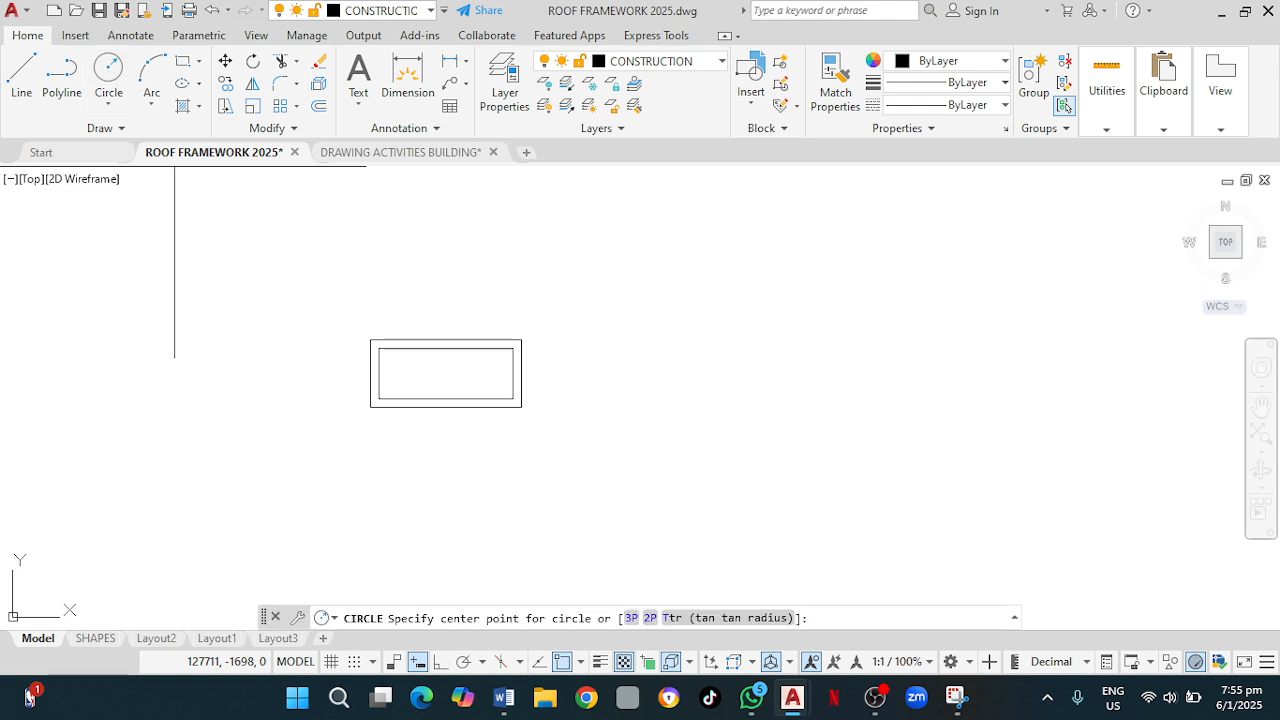
pyautogui.click(698, 624)
pyautogui.scroll(4, 580, 525)
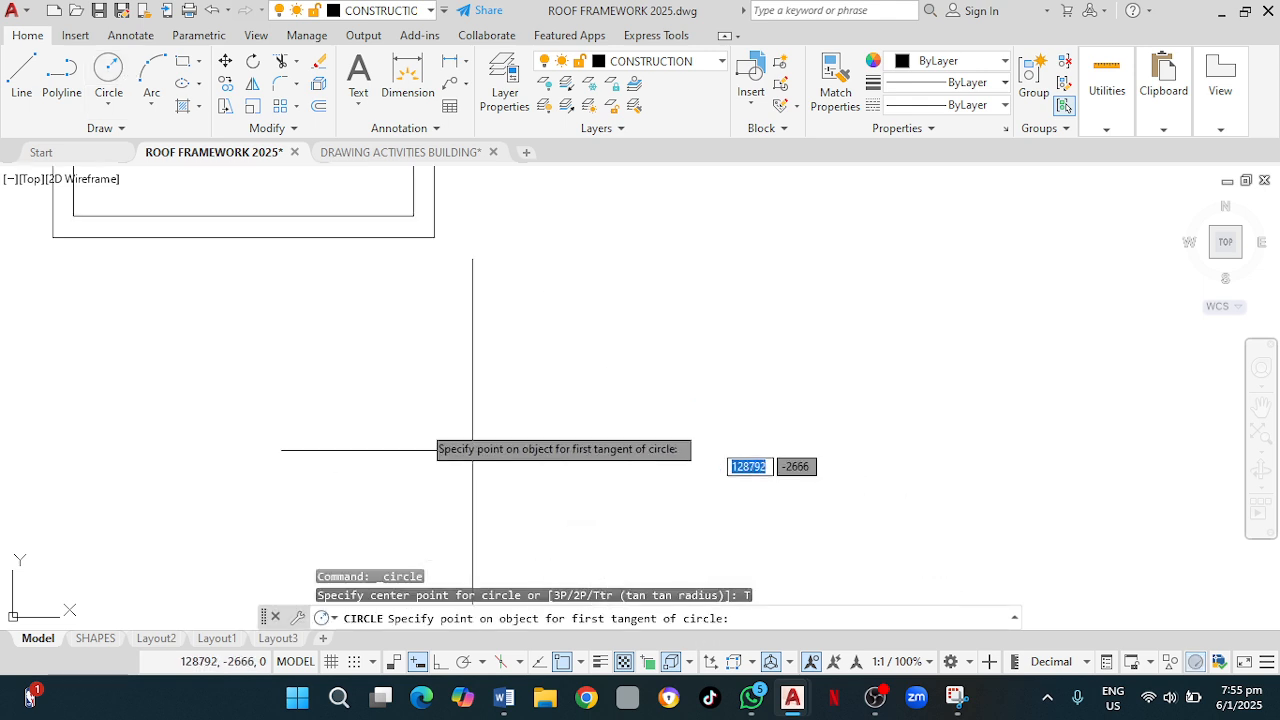
pyautogui.moveTo(230, 338); pyautogui.dragTo(301, 502, button='middle')
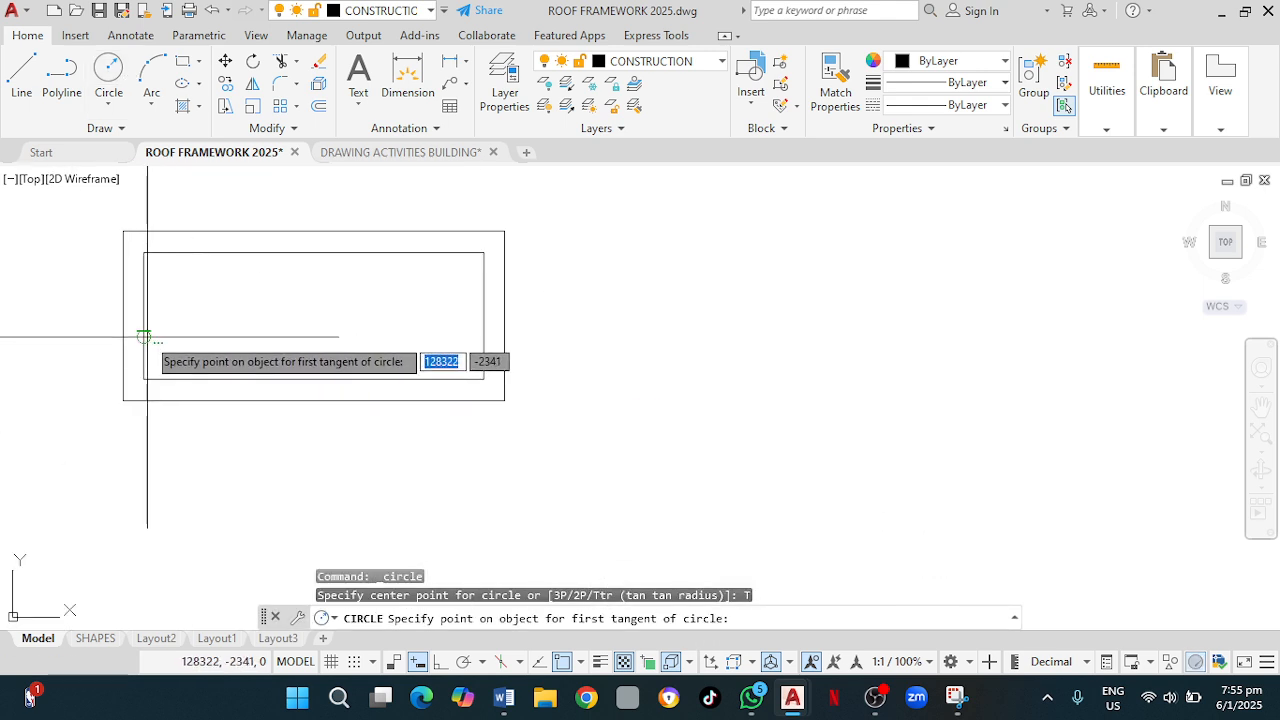
pyautogui.click(144, 334)
pyautogui.click(211, 379)
pyautogui.write('70')
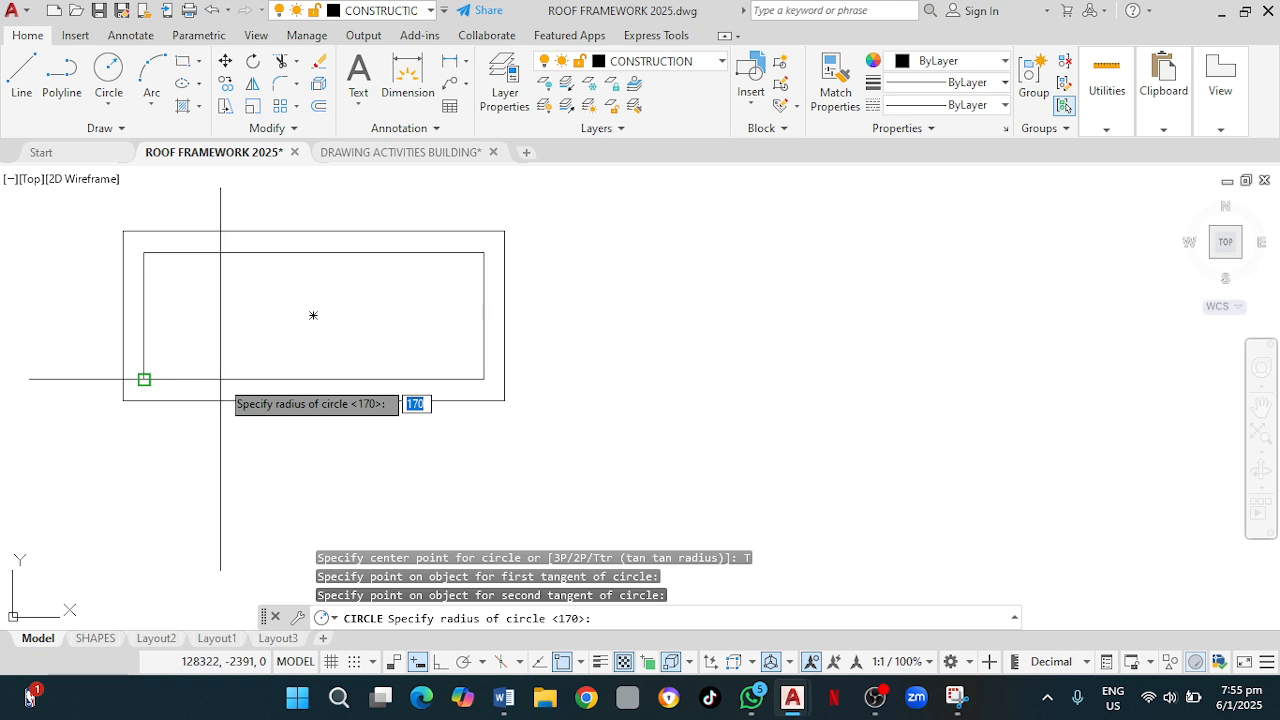
pyautogui.press('Return')
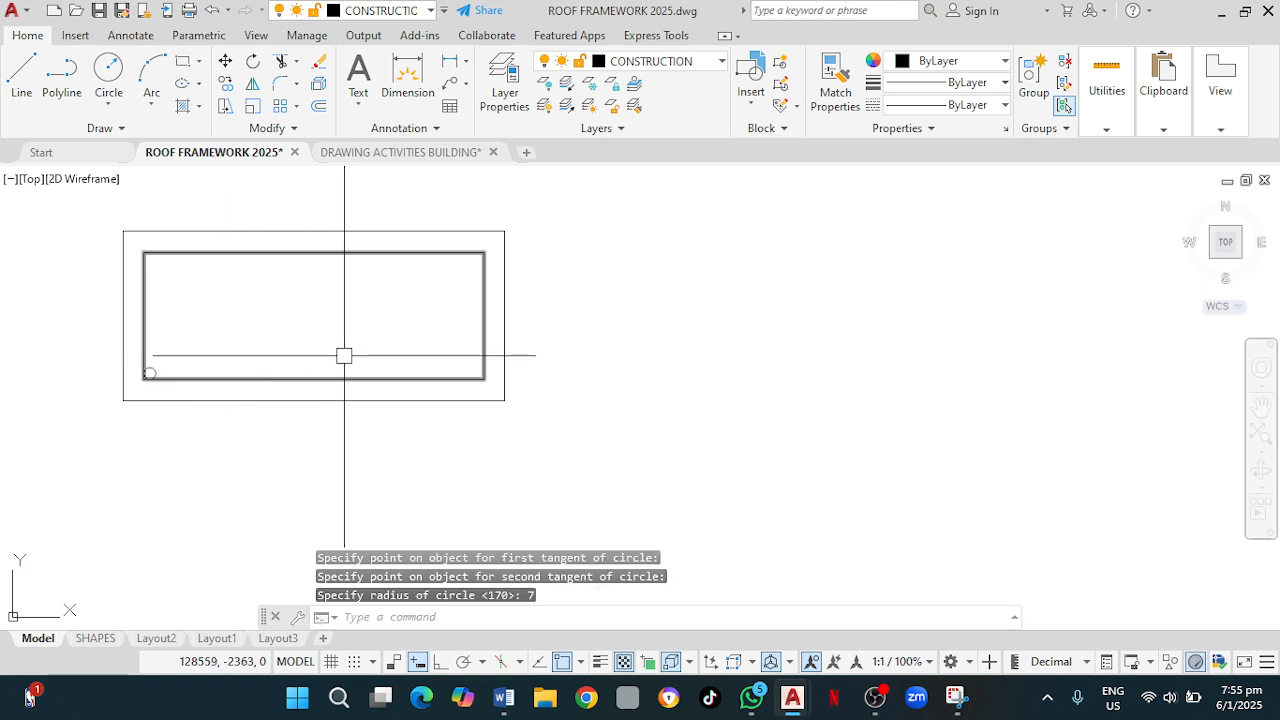
# Mirror the corner circle about the rectangle's vertical centreline, keeping the source circle.
pyautogui.write('MI')
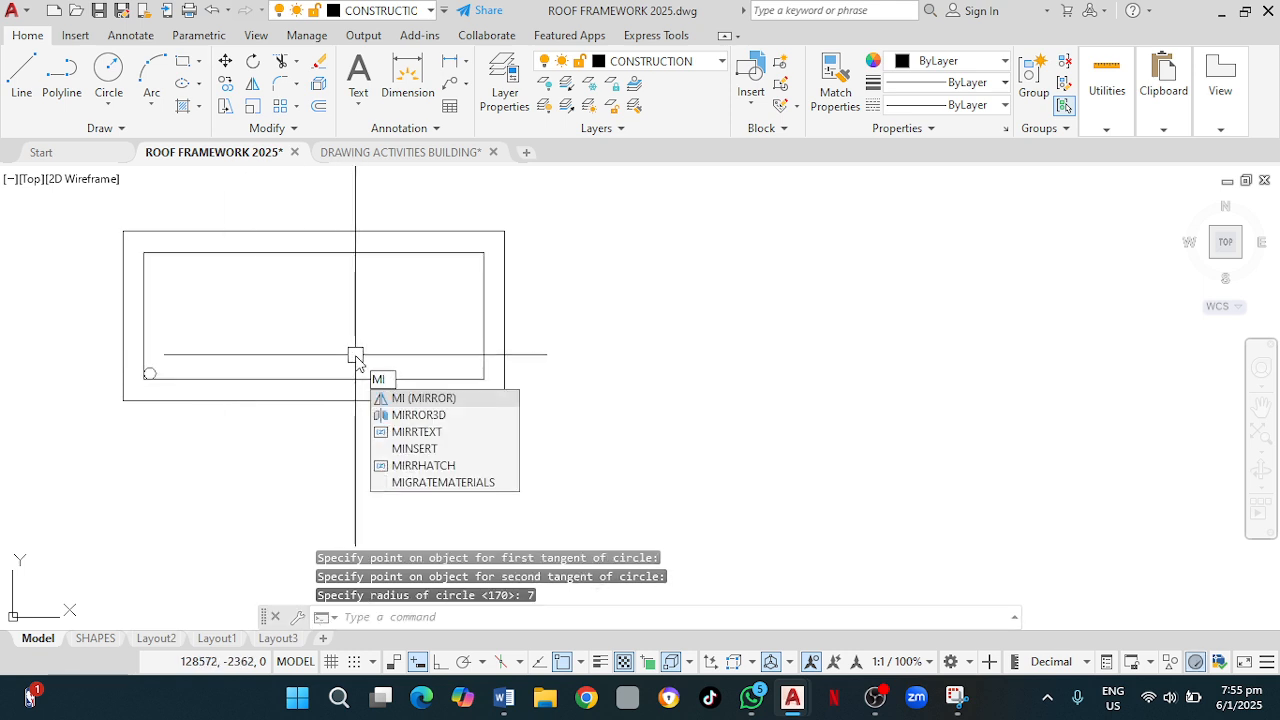
pyautogui.press('Return')
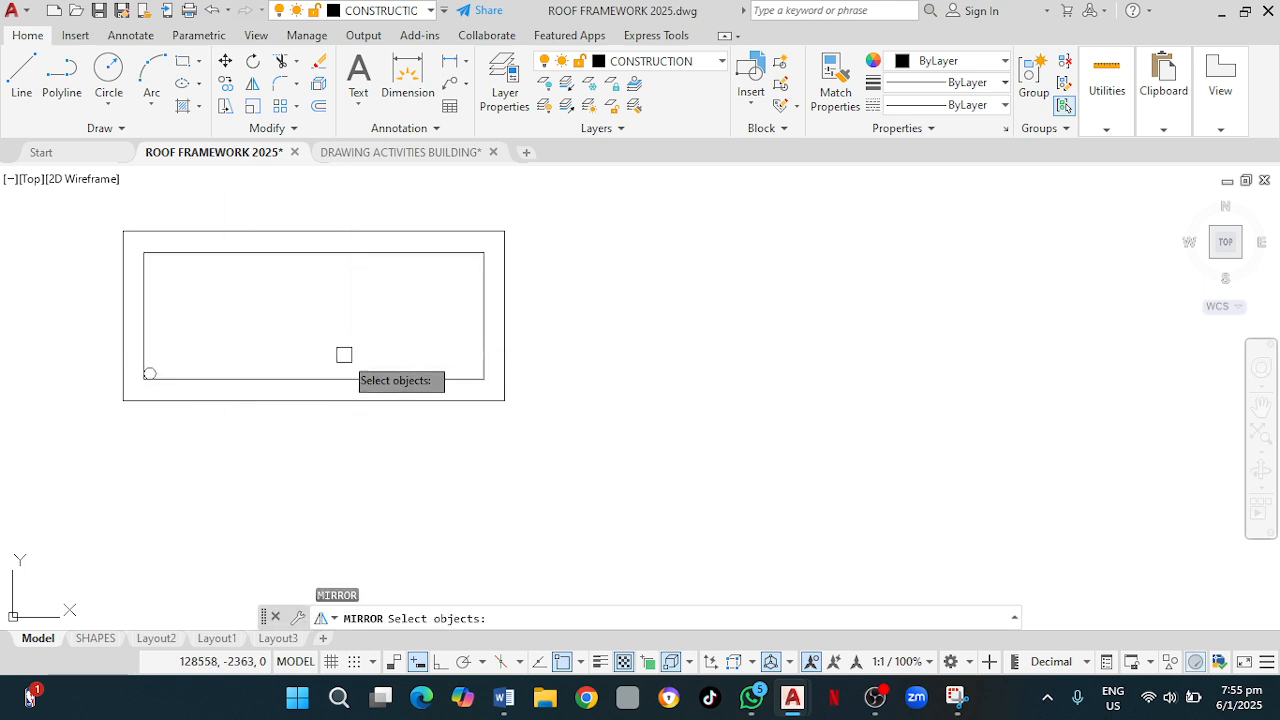
pyautogui.click(149, 372)
pyautogui.press('Return')
pyautogui.click(313, 378)
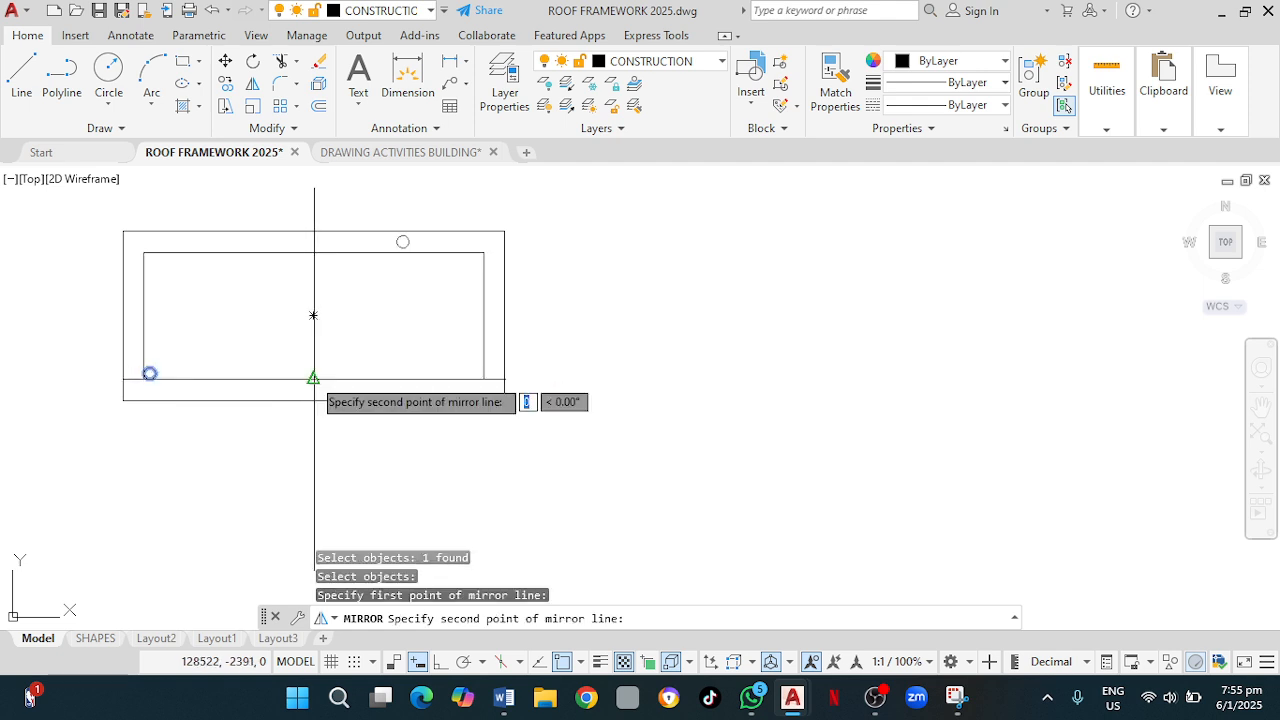
pyautogui.click(313, 315)
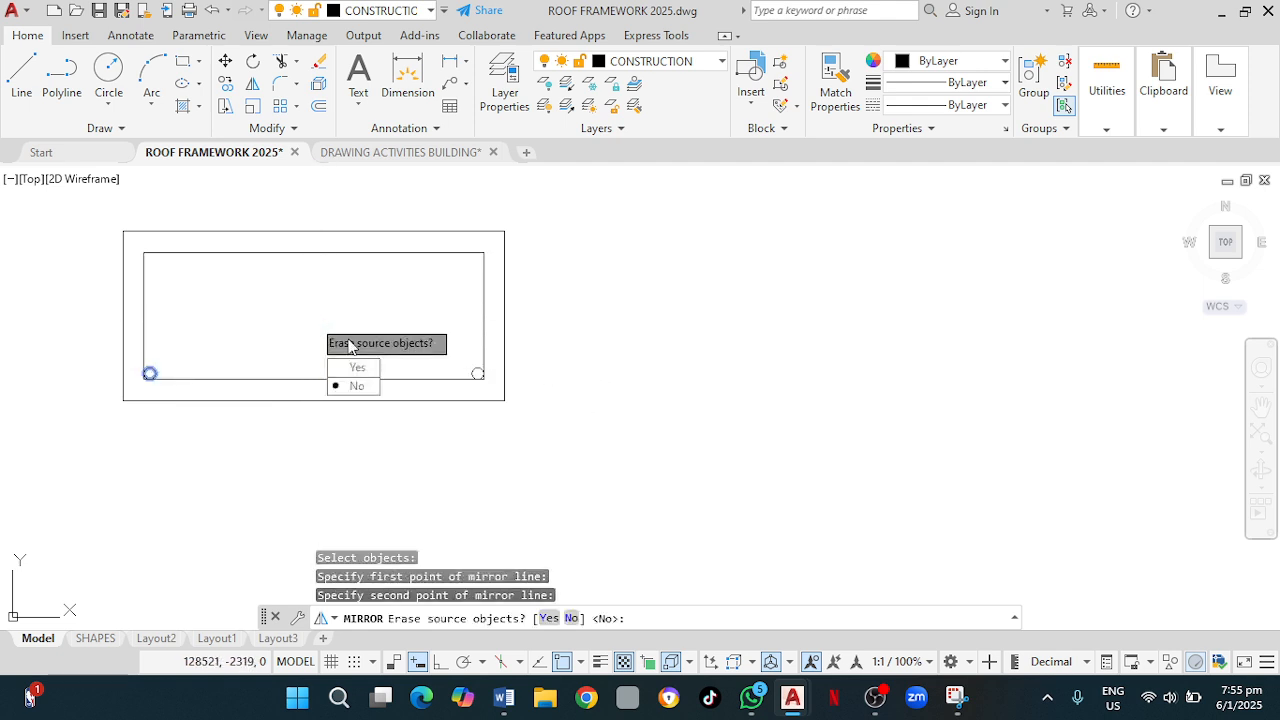
pyautogui.press('Return')
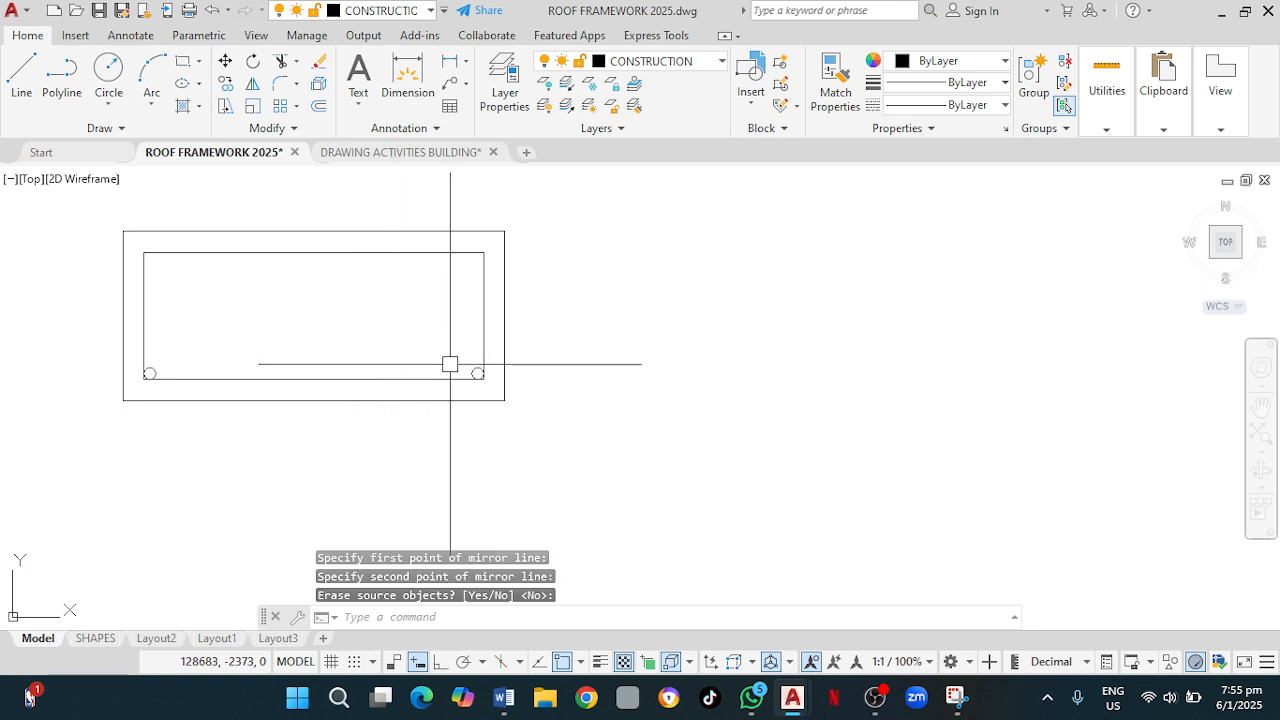
pyautogui.click(108, 75)
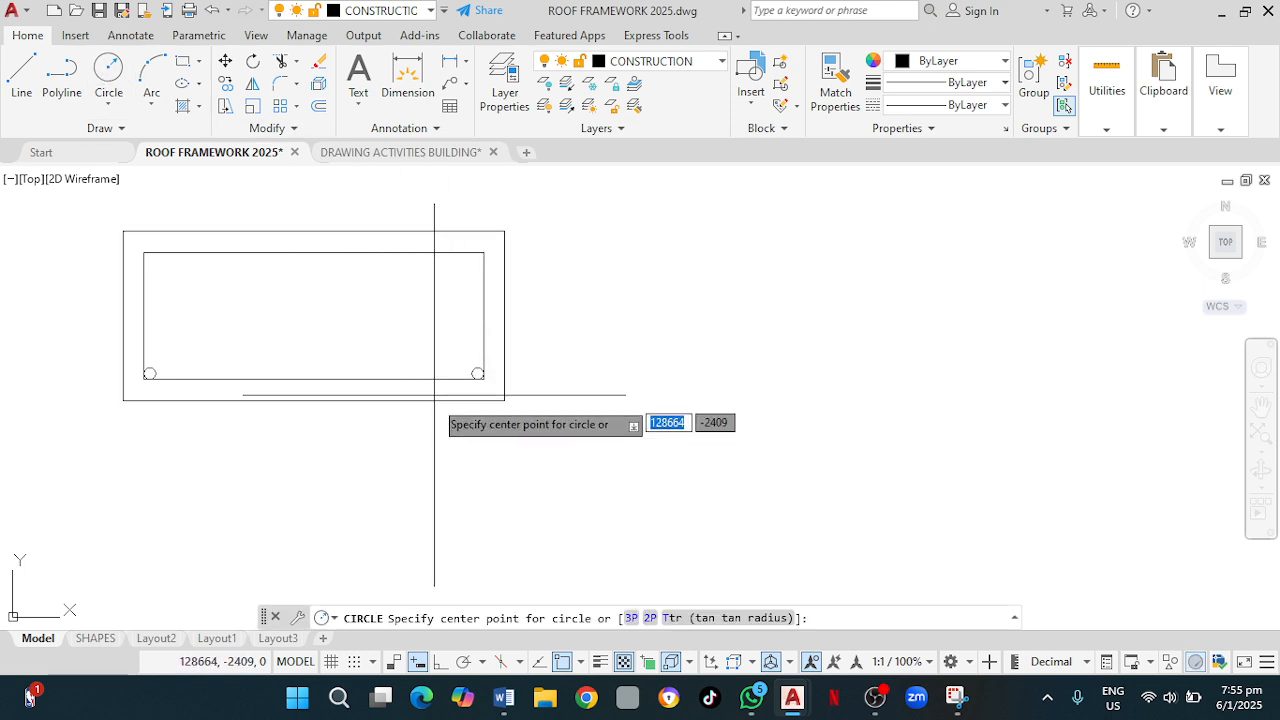
pyautogui.click(313, 377)
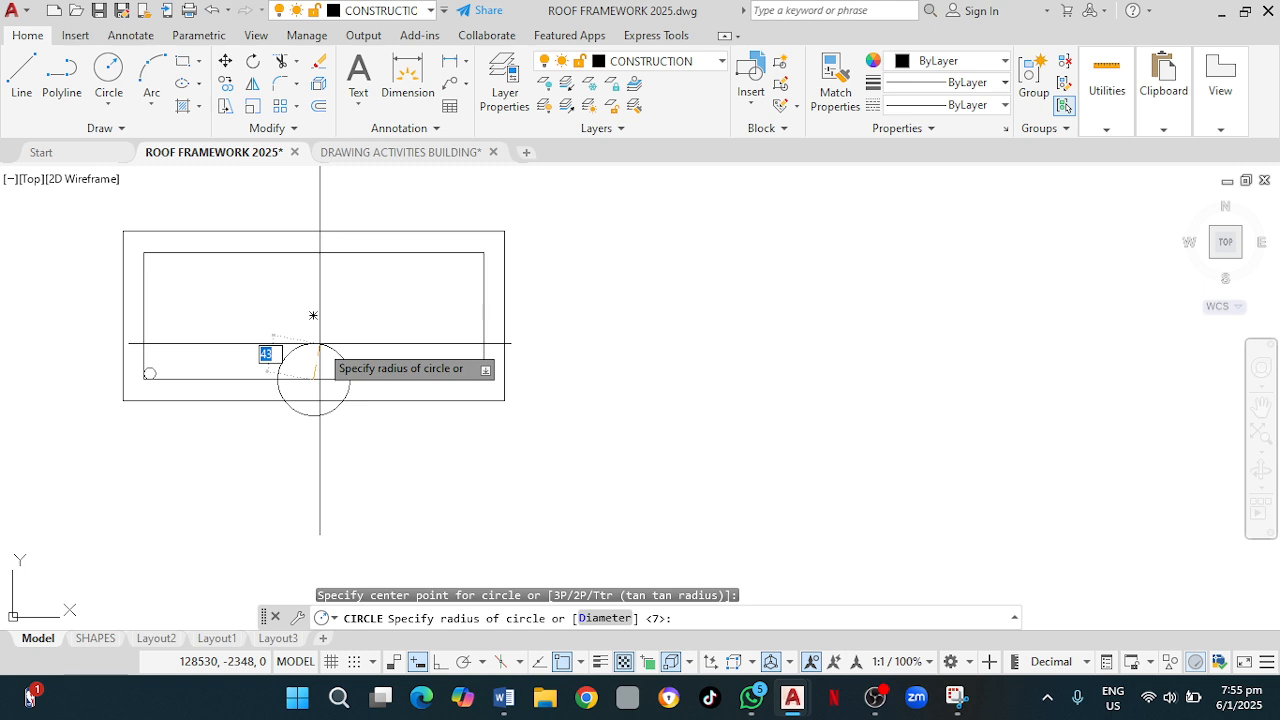
pyautogui.press('Escape')
# Draw a two-point circle of diameter 13 rising vertically from the midpoint of the inner rectangle's bottom edge, with Ortho on.
pyautogui.press('Return')
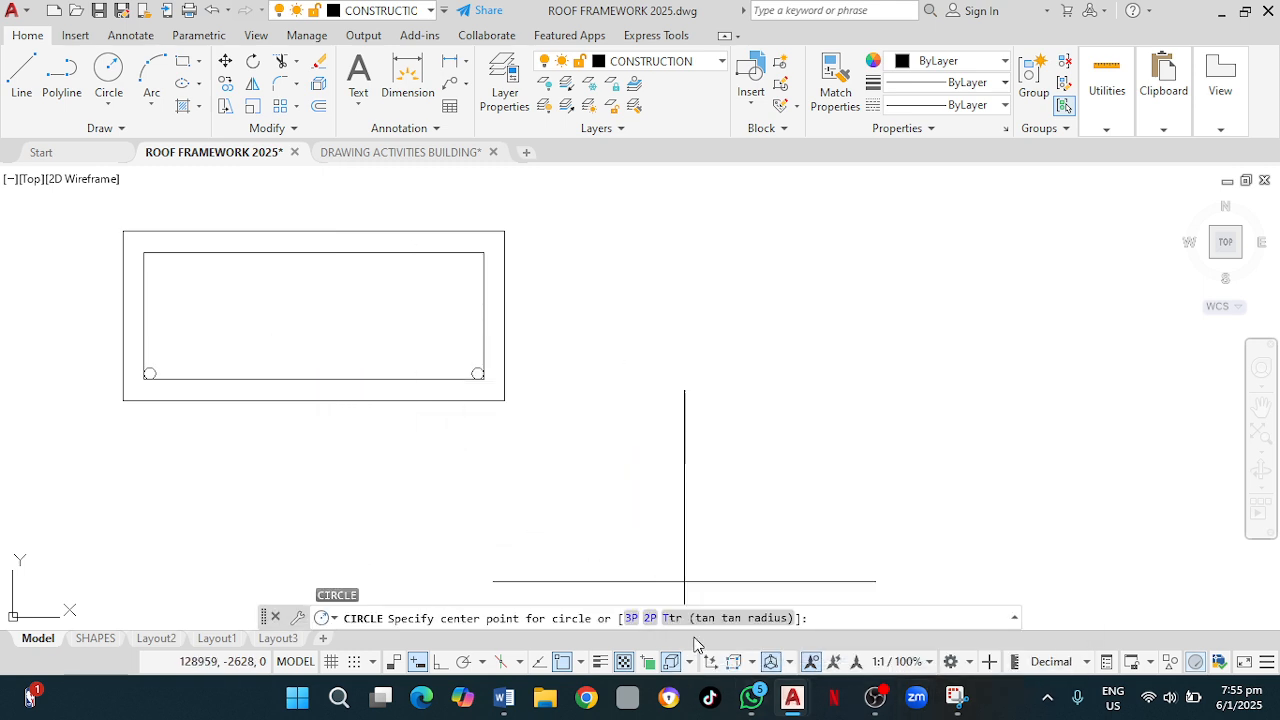
pyautogui.click(650, 618)
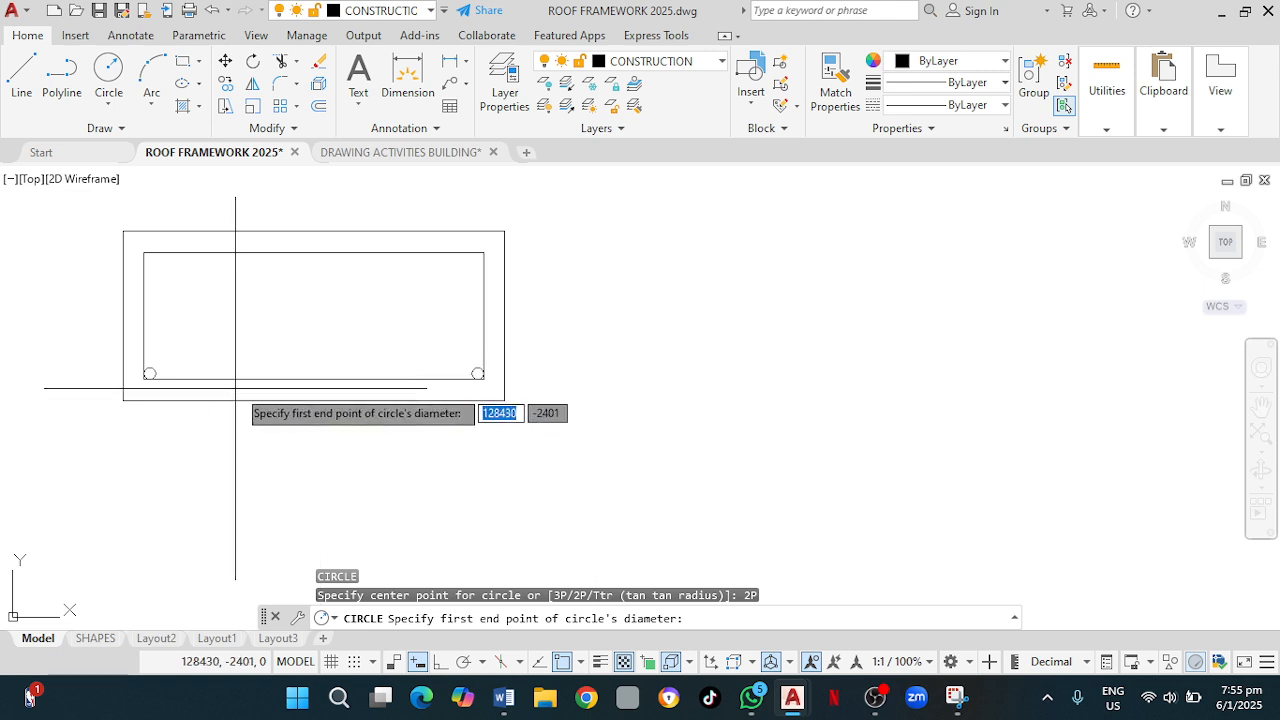
pyautogui.click(314, 378)
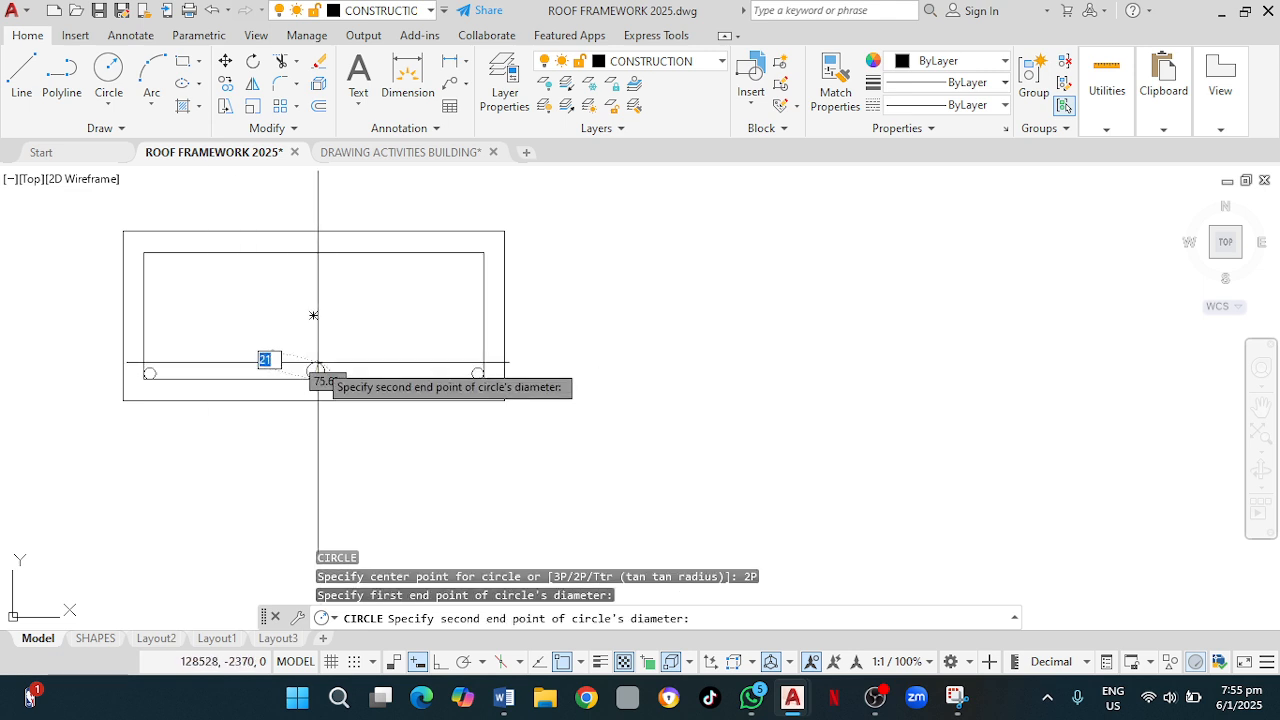
pyautogui.press('F8')
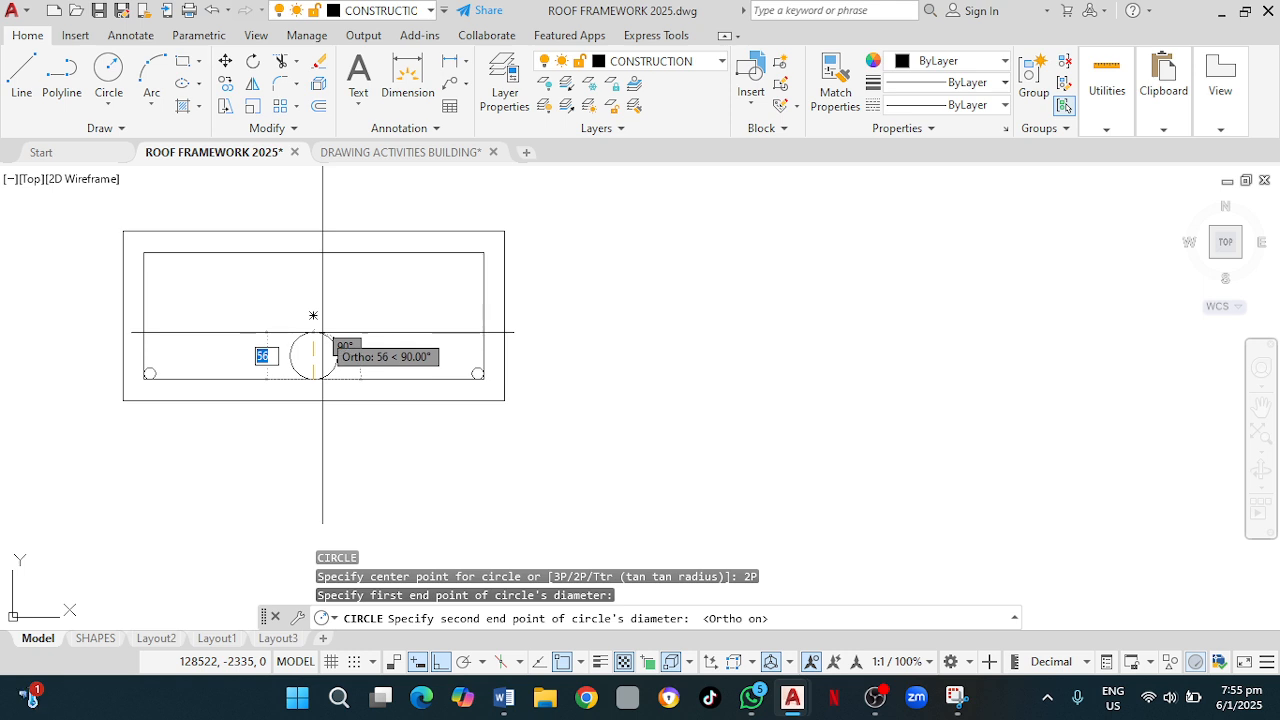
pyautogui.write('13')
pyautogui.press('Return')
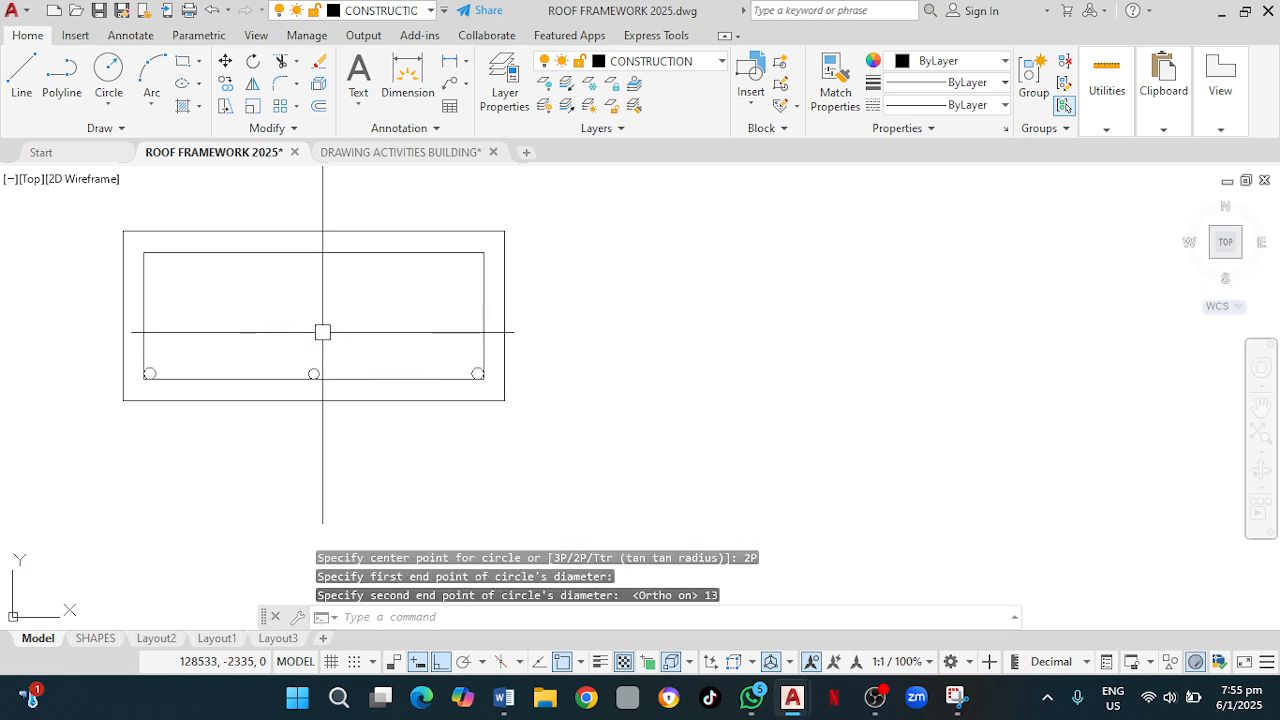
# Draw a horizontal line across the inner rectangle between the midpoints of its left and right sides.
pyautogui.scroll(2, 329, 324)
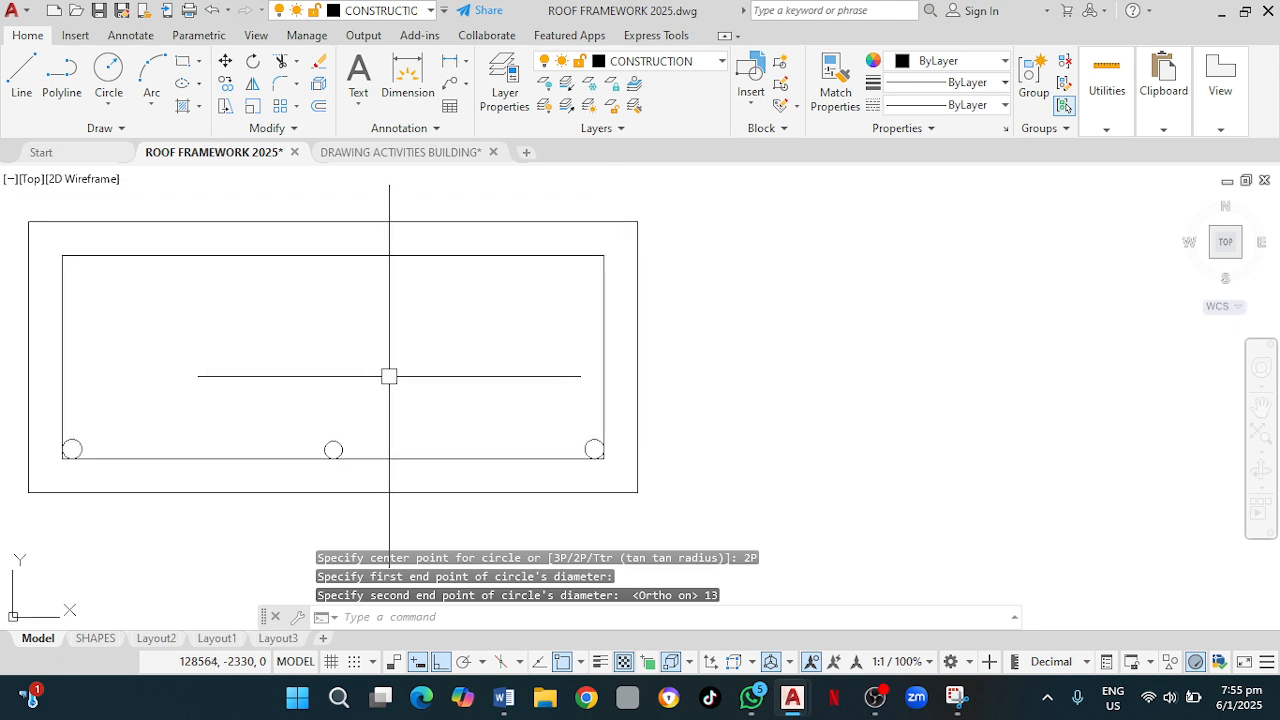
pyautogui.click(22, 72)
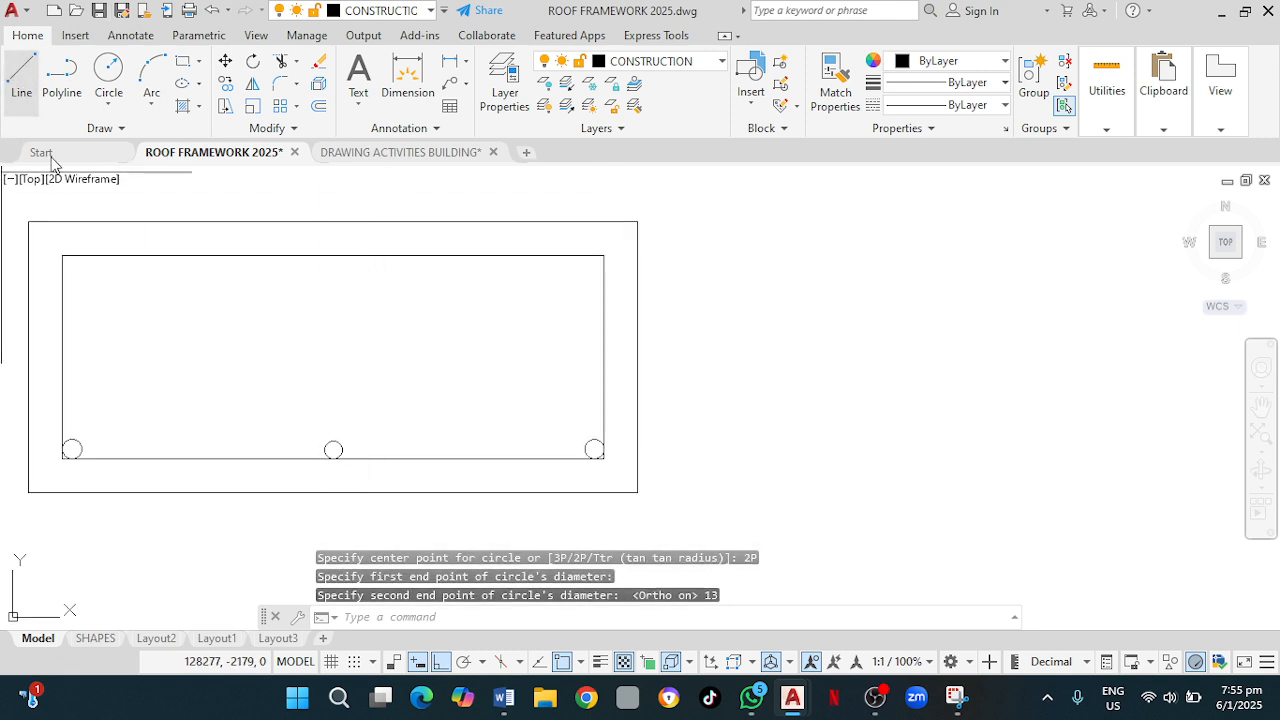
pyautogui.click(62, 356)
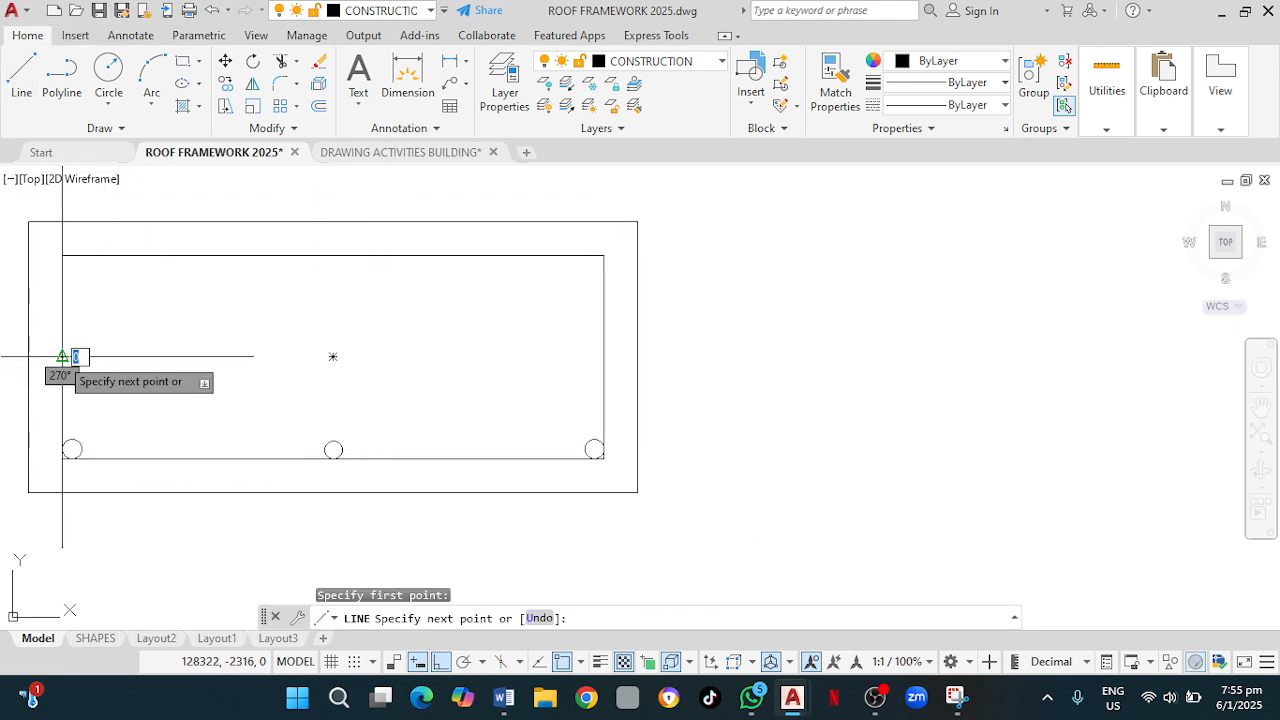
pyautogui.click(604, 356)
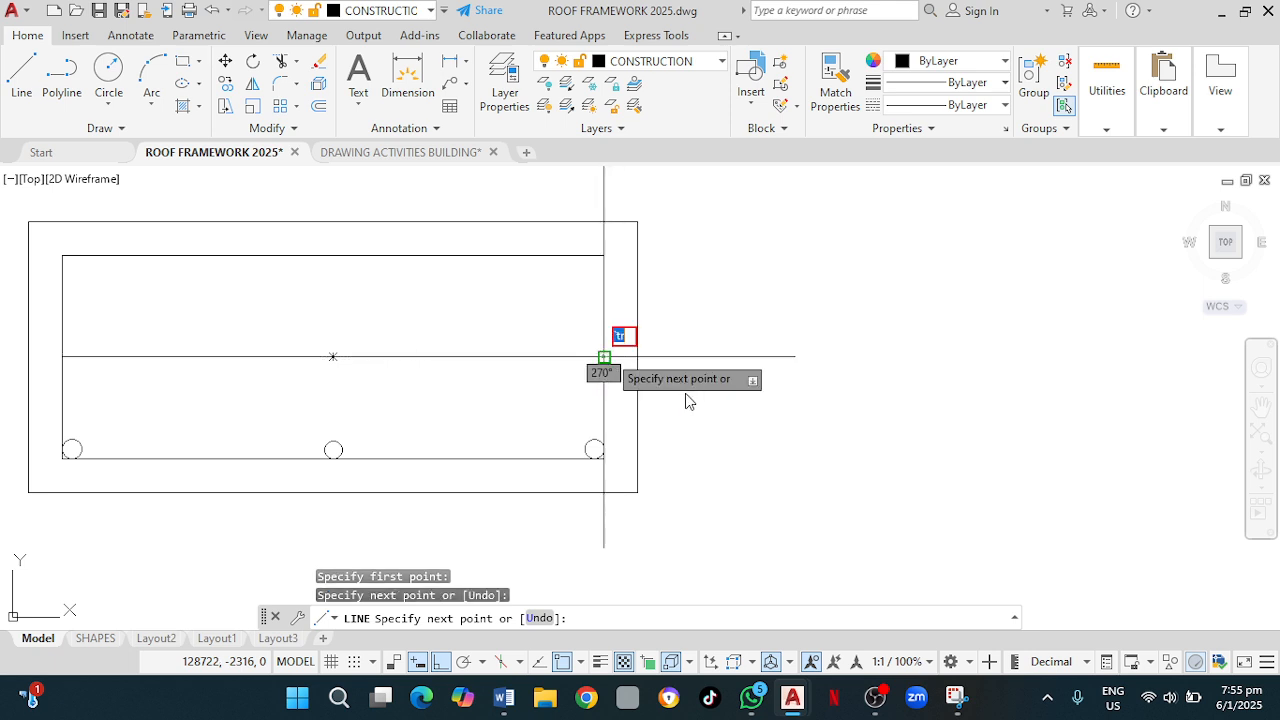
pyautogui.press('Escape')
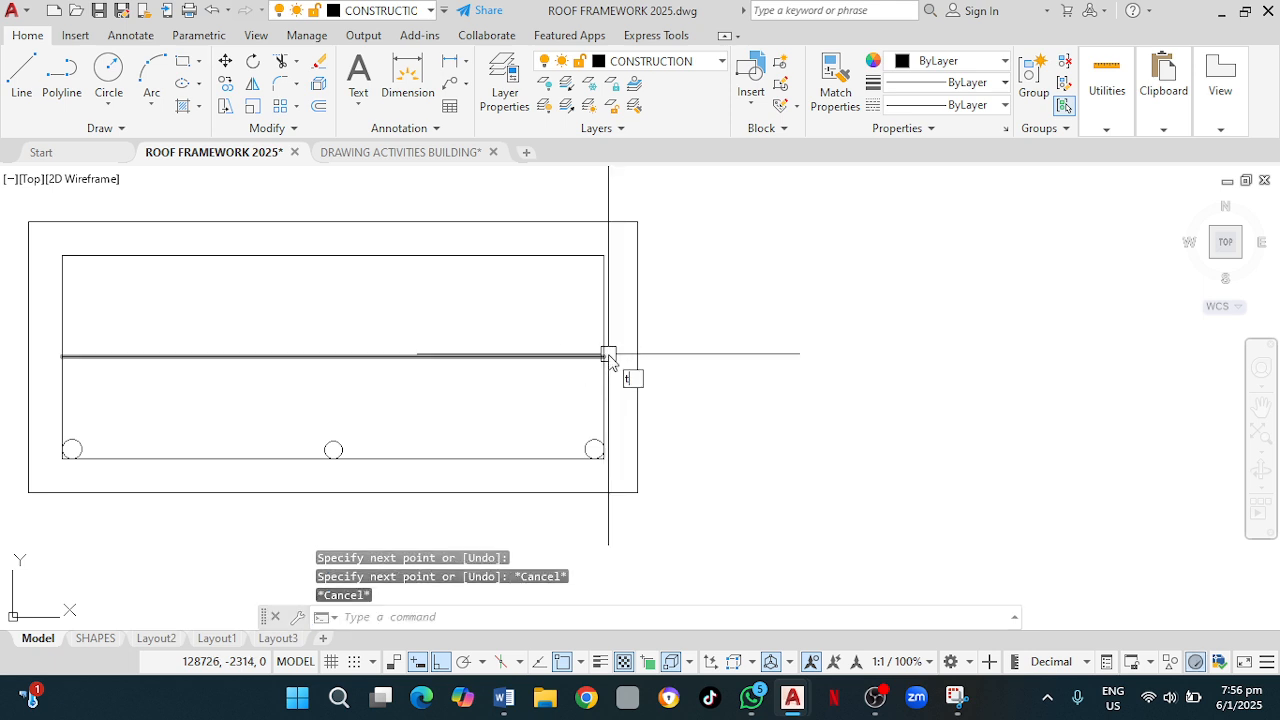
# Trim away the inner rectangle's upper half and the horizontal dividing line, leaving an open U shape around the circles.
pyautogui.write('tr')
pyautogui.press('Return')
pyautogui.click(604, 305)
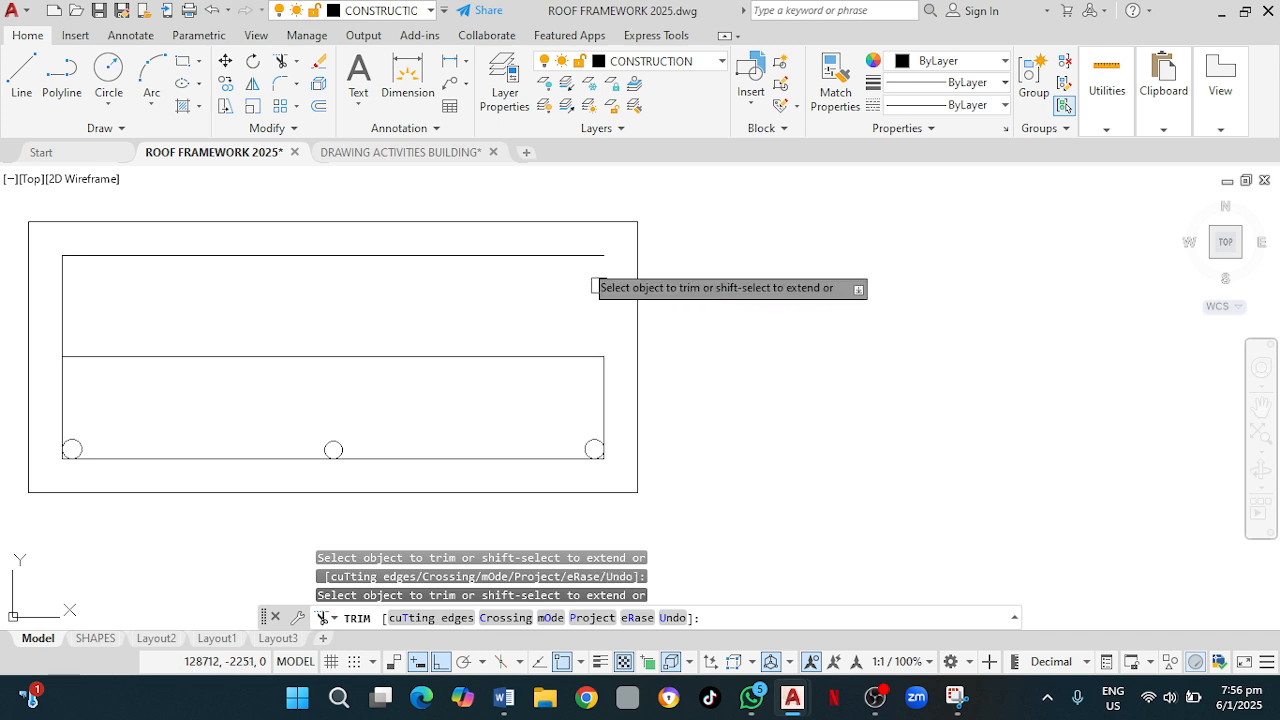
pyautogui.click(576, 251)
pyautogui.click(62, 277)
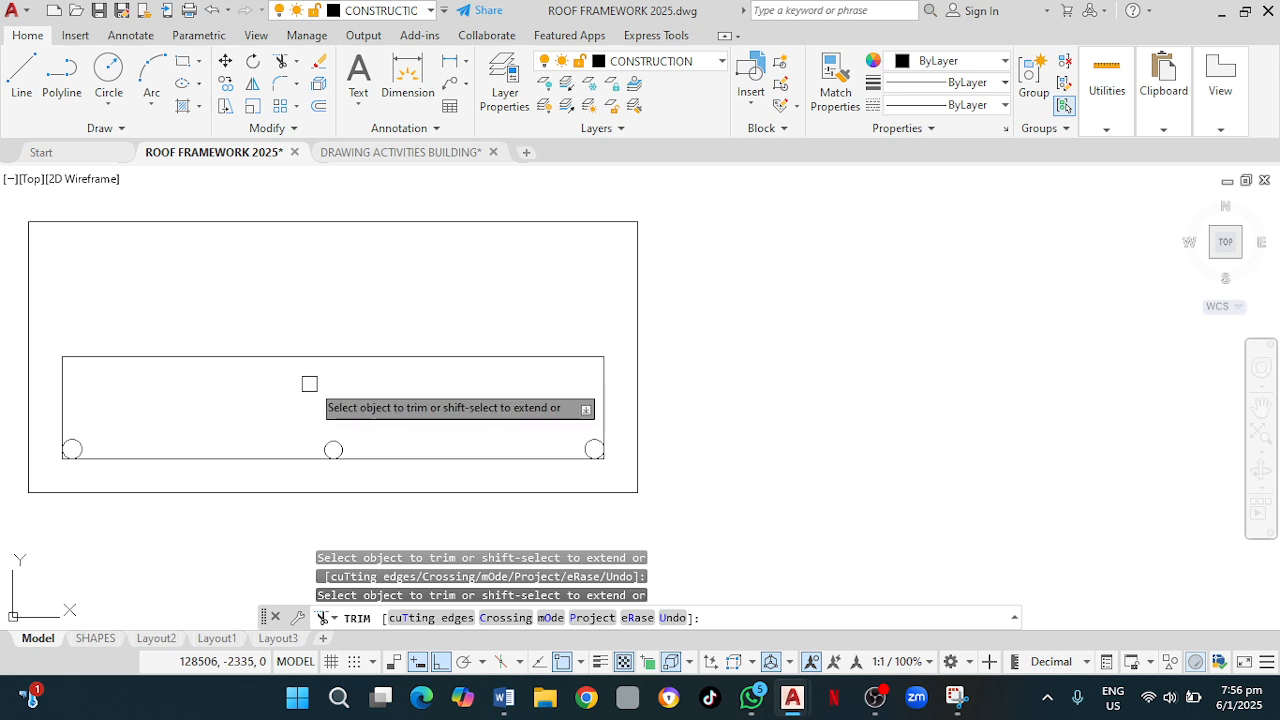
pyautogui.click(326, 352)
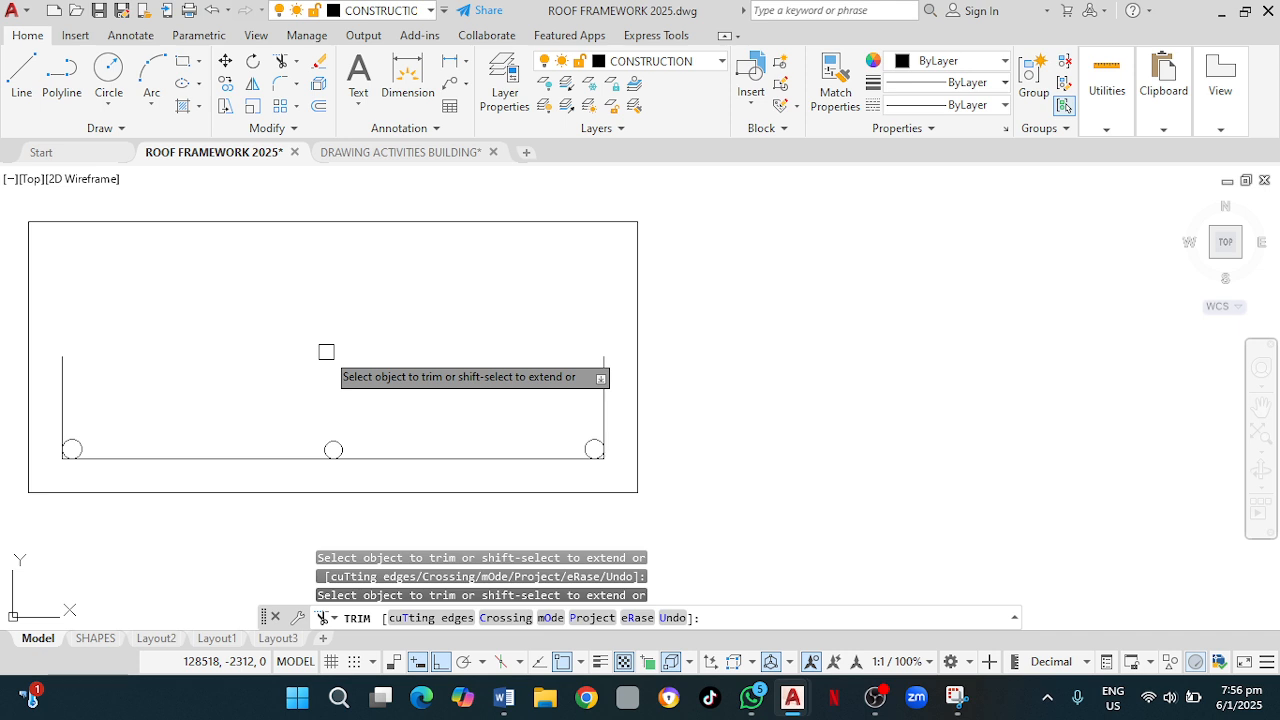
# Leave the Trim command and make HATCH the current layer.
pyautogui.scroll(-2, 326, 351)
pyautogui.press('Escape')
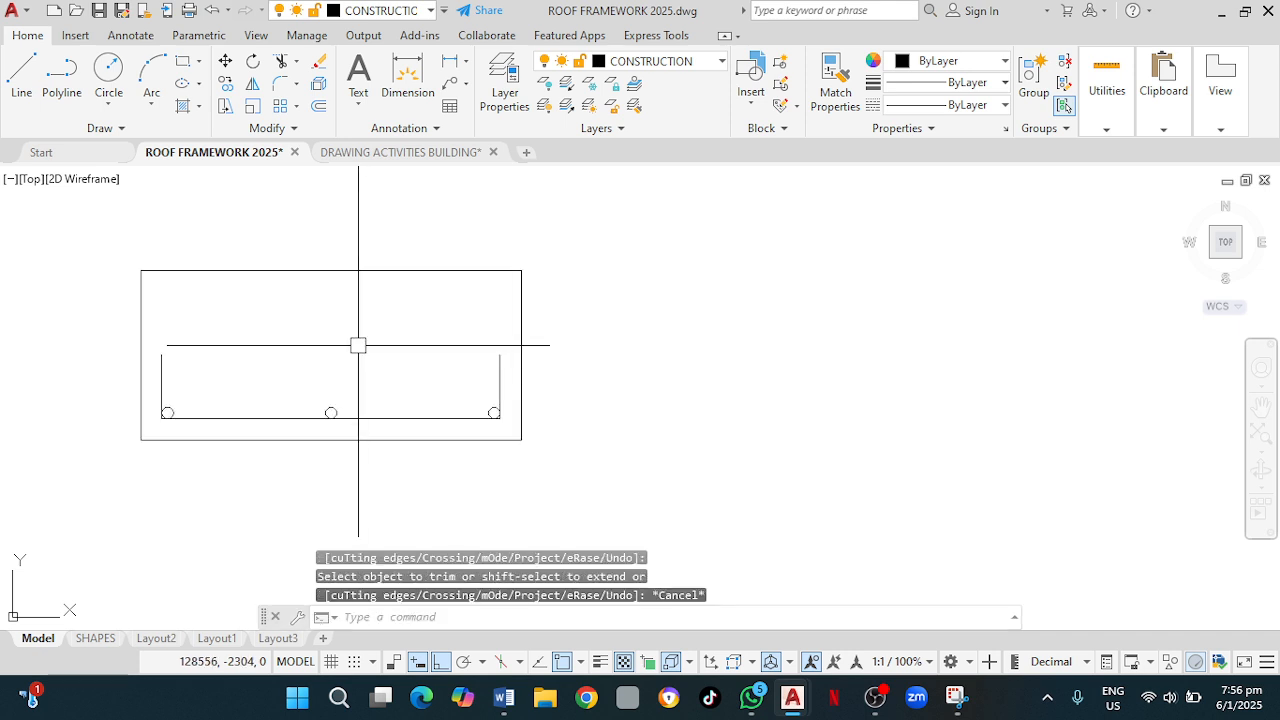
pyautogui.click(717, 65)
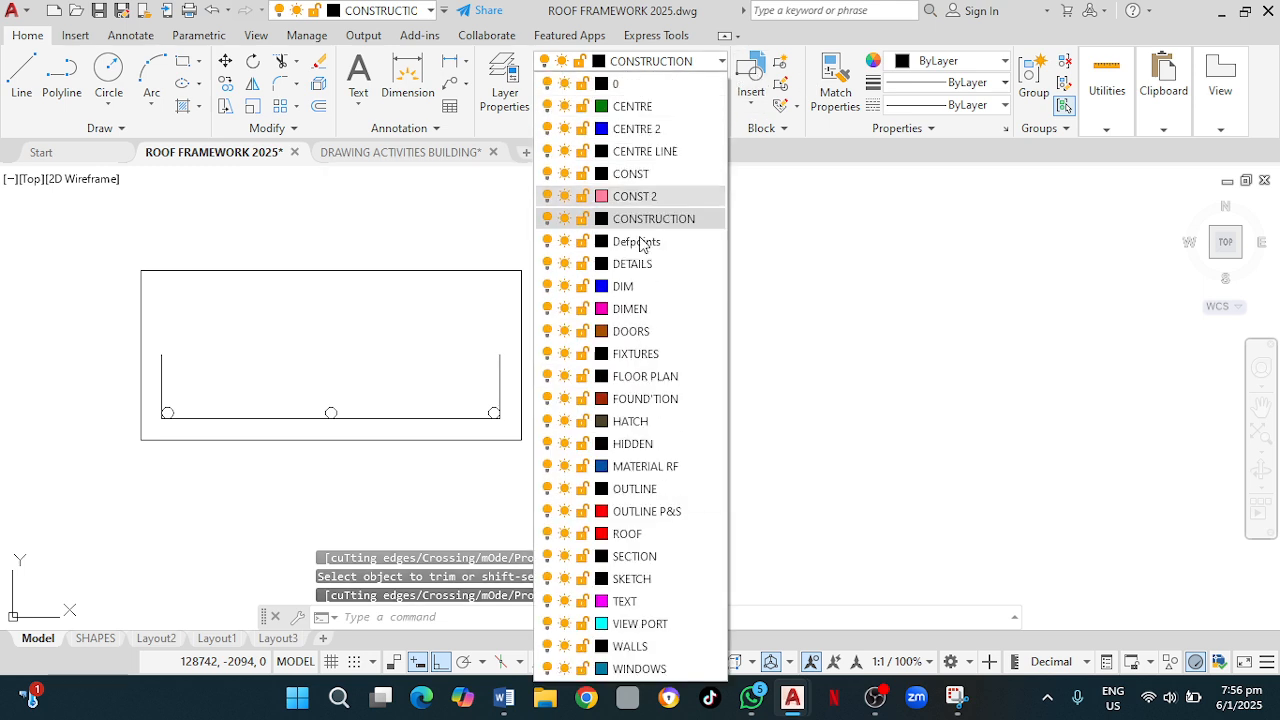
pyautogui.click(650, 424)
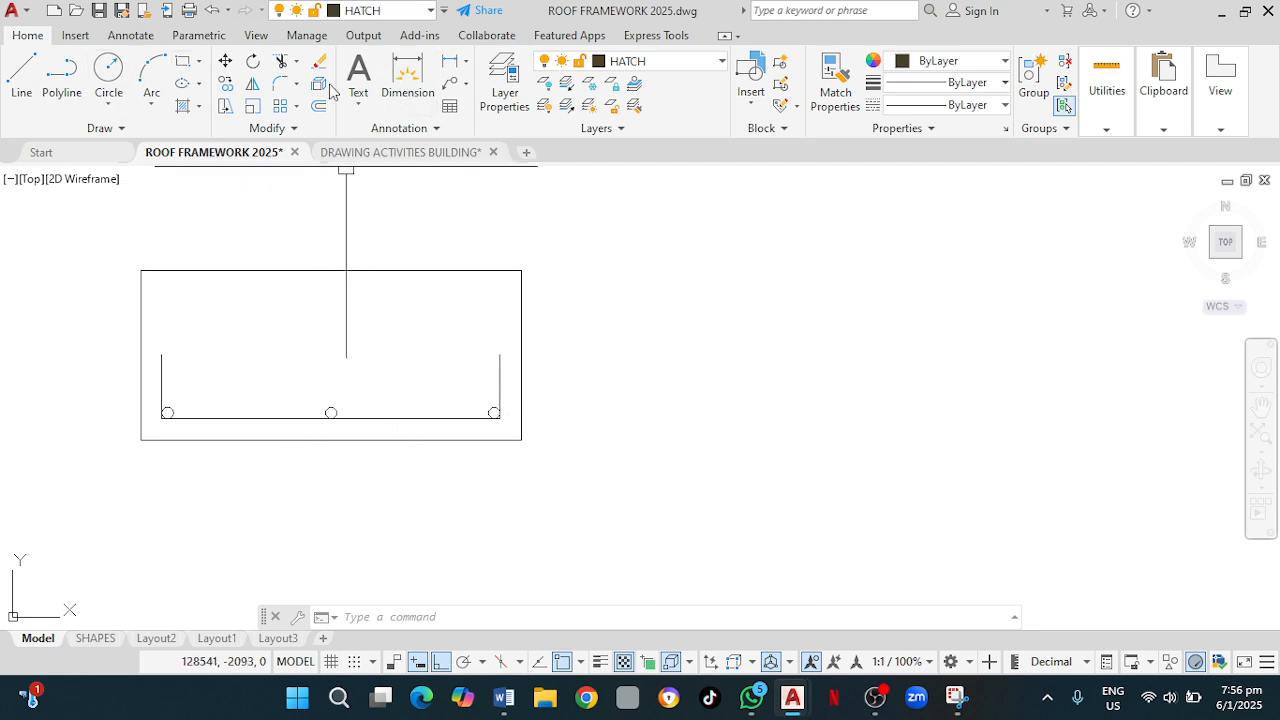
# Fill the three small circles along the base of the U-shaped bar with a SOLID hatch.
pyautogui.click(183, 107)
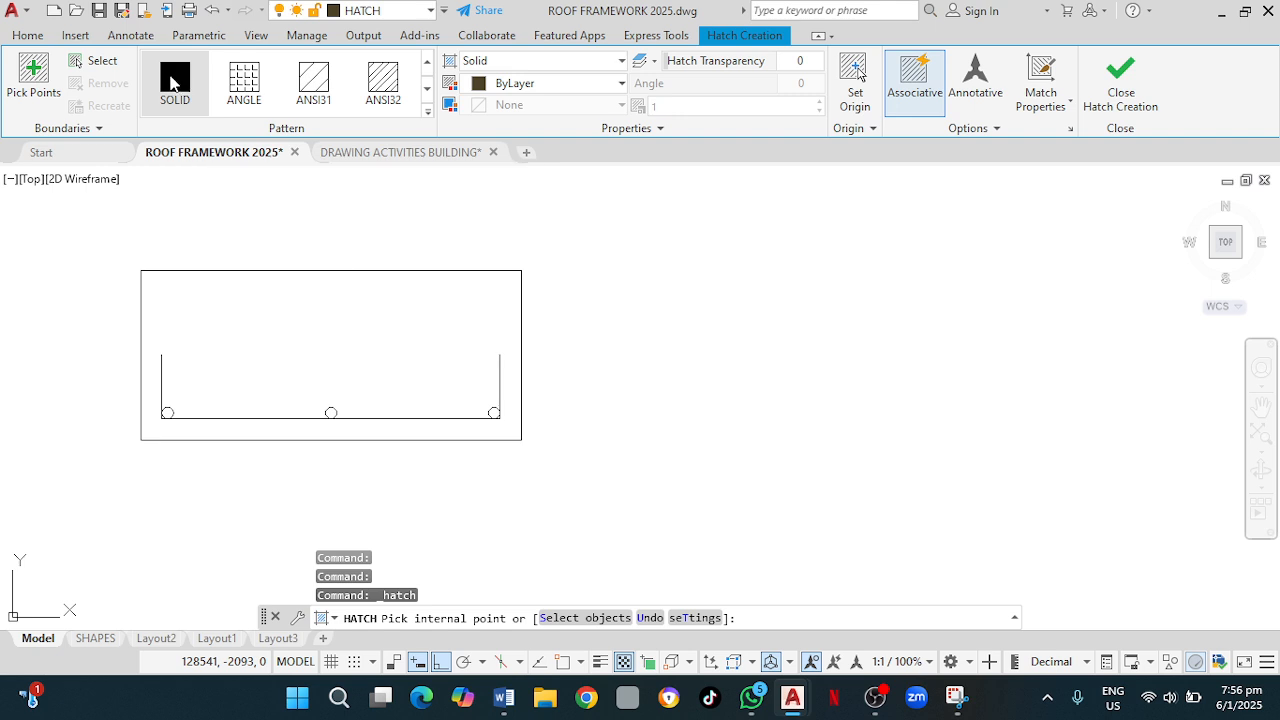
pyautogui.scroll(2, 140, 404)
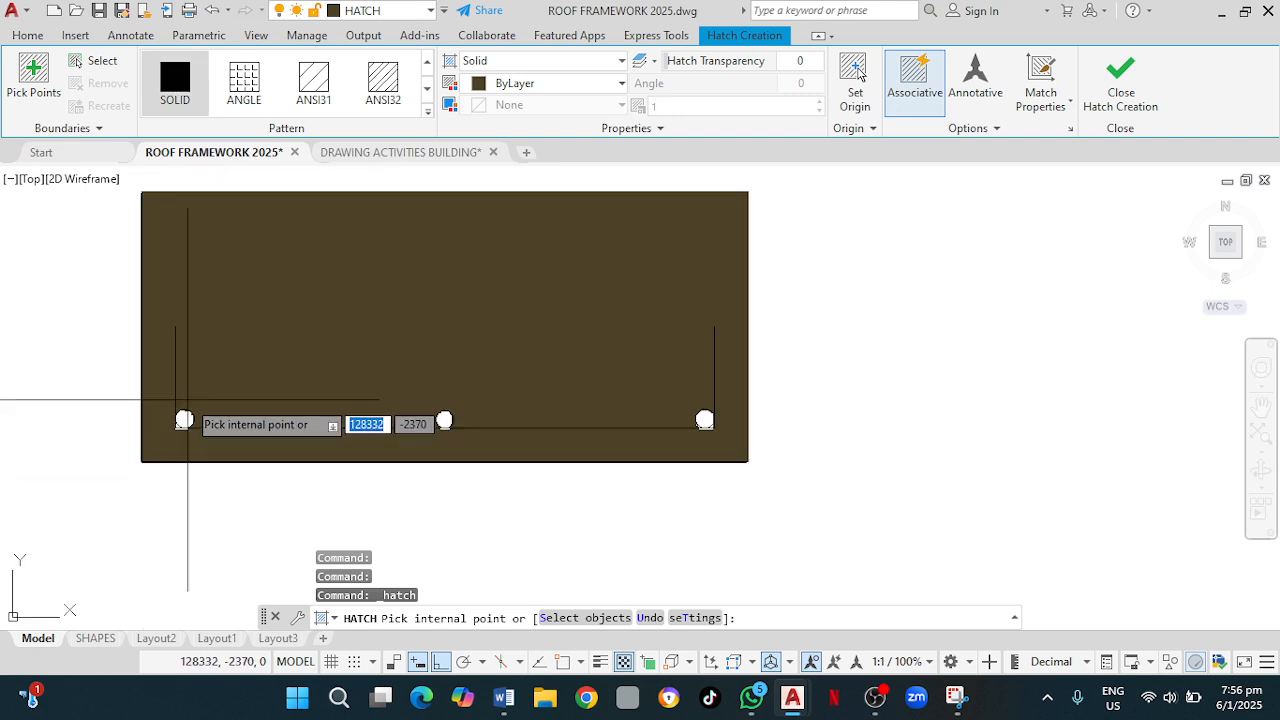
pyautogui.click(185, 419)
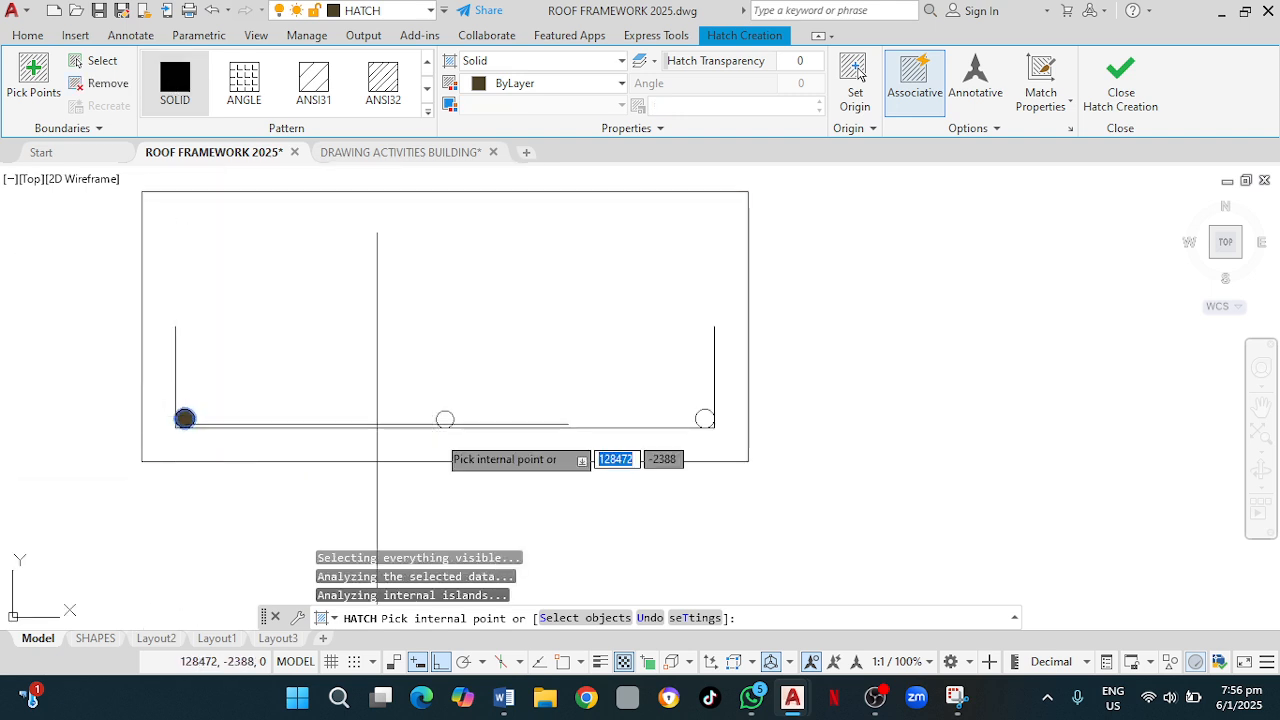
pyautogui.click(437, 419)
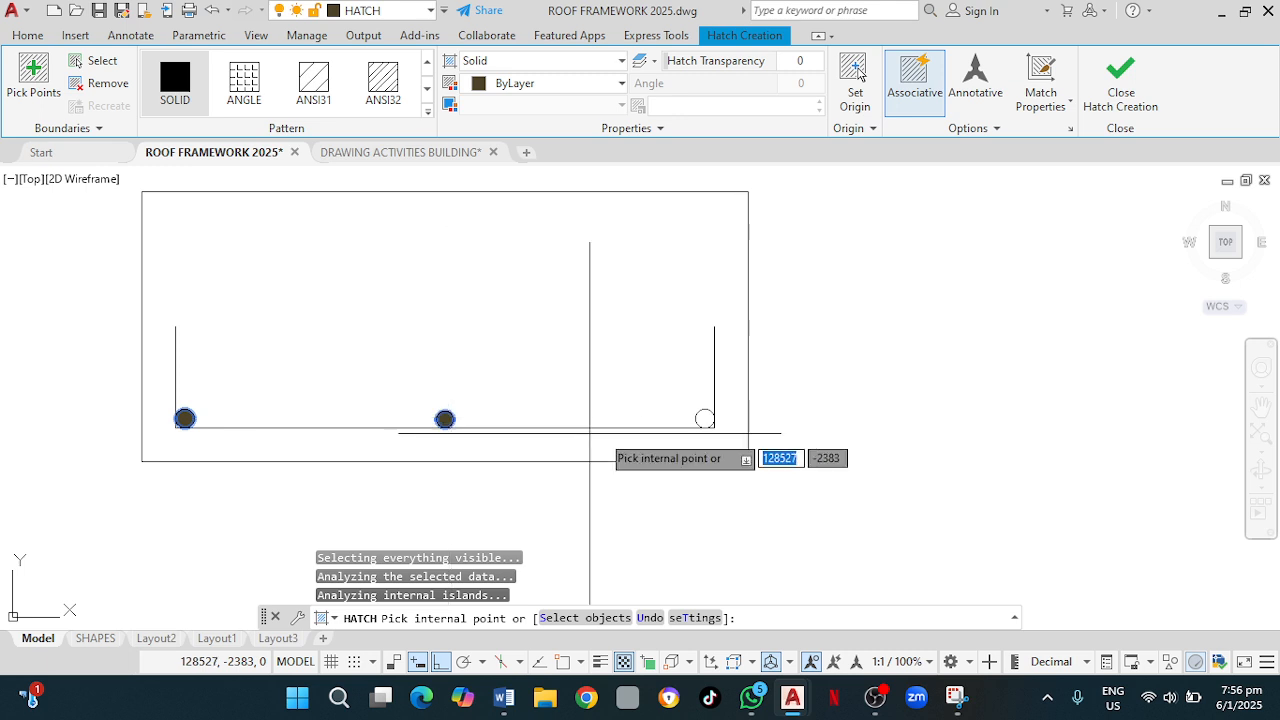
pyautogui.click(710, 426)
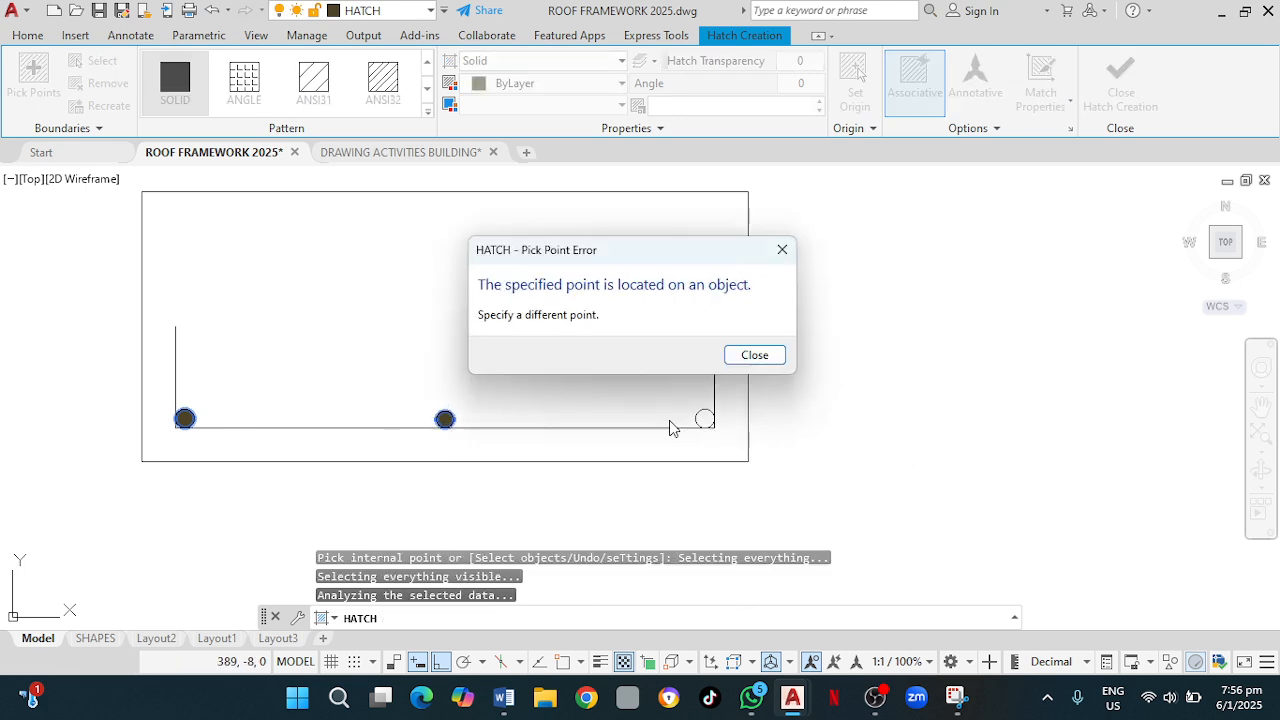
pyautogui.click(755, 356)
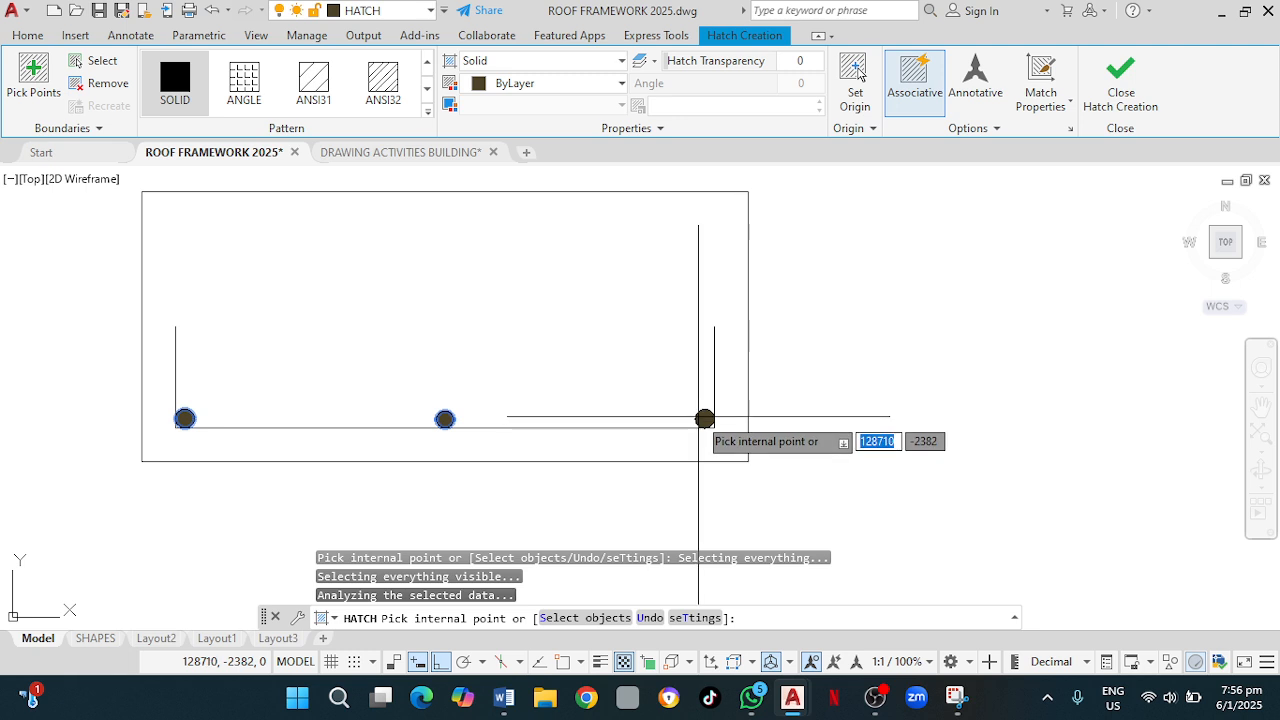
pyautogui.click(700, 418)
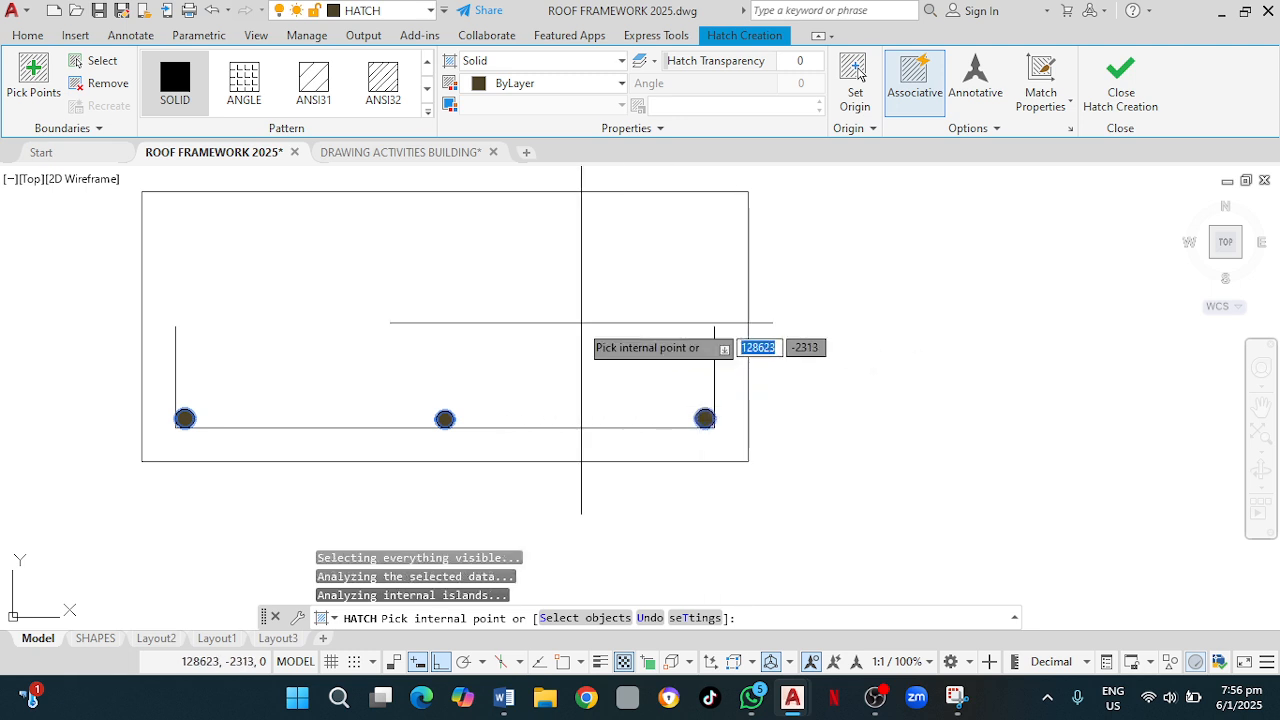
pyautogui.press('Escape')
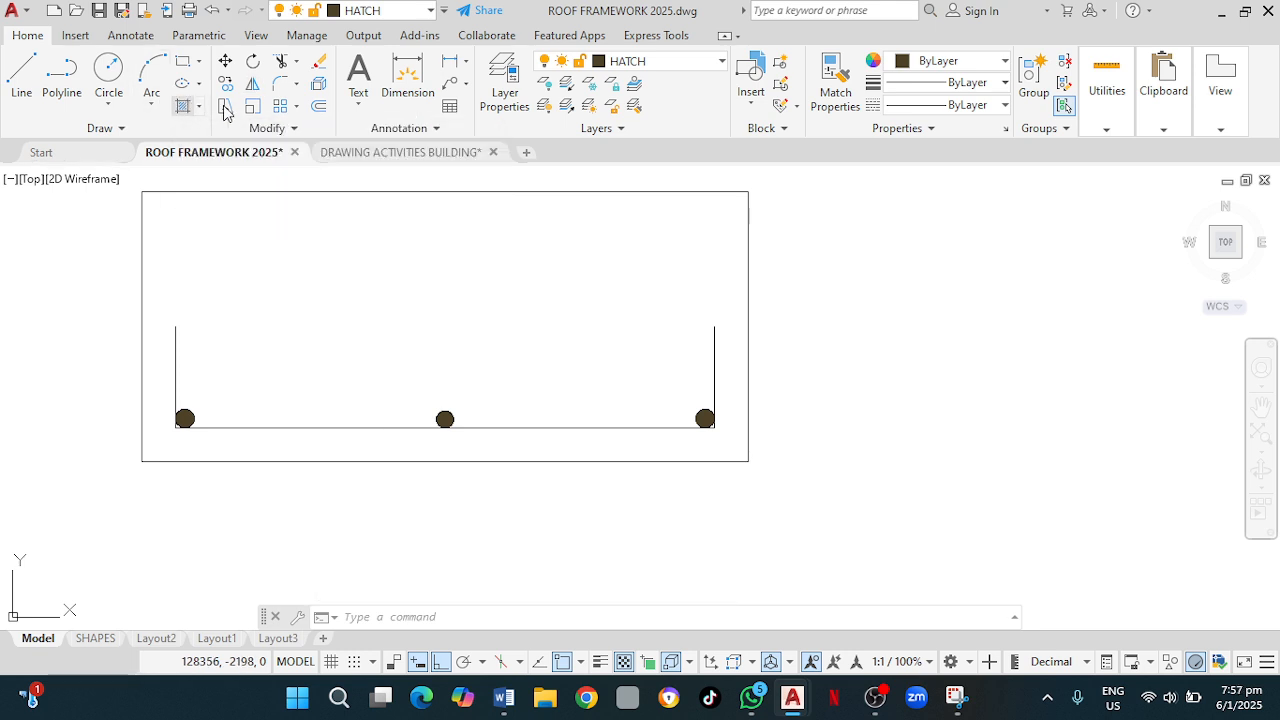
# Hatch the interior of the outer rectangle around the bars with the AR-SAND pattern.
pyautogui.click(188, 108)
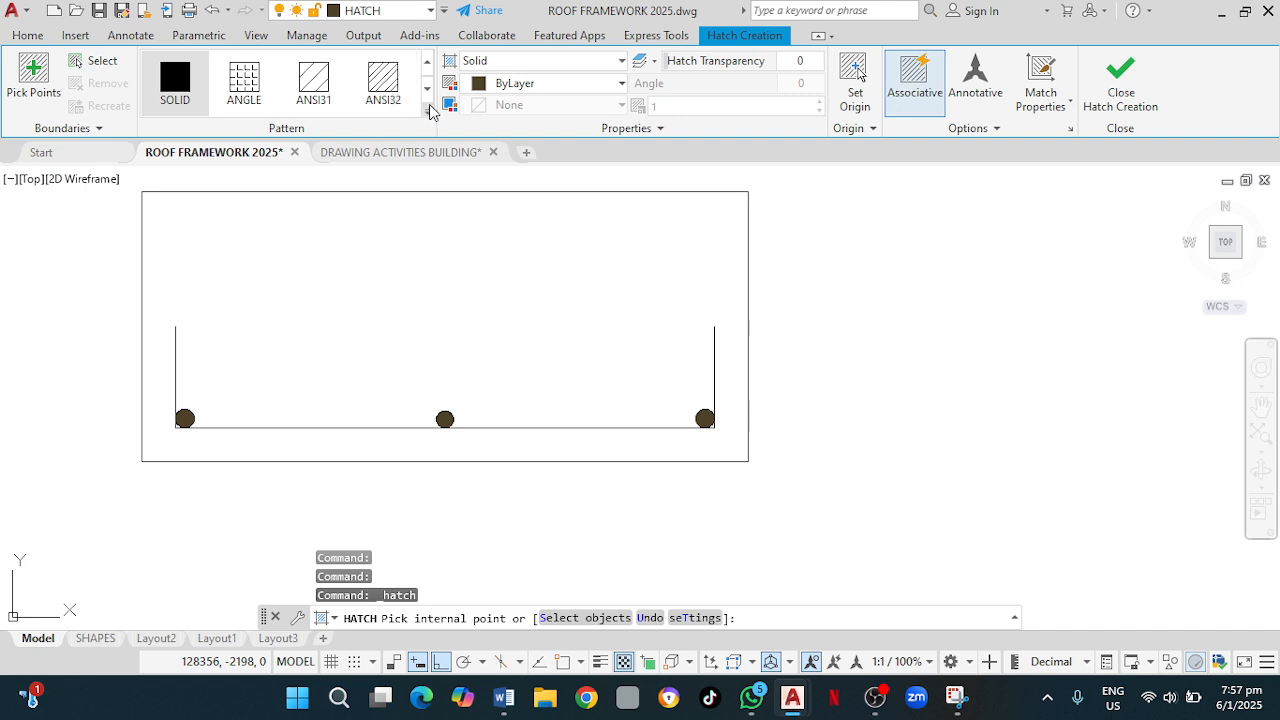
pyautogui.click(429, 111)
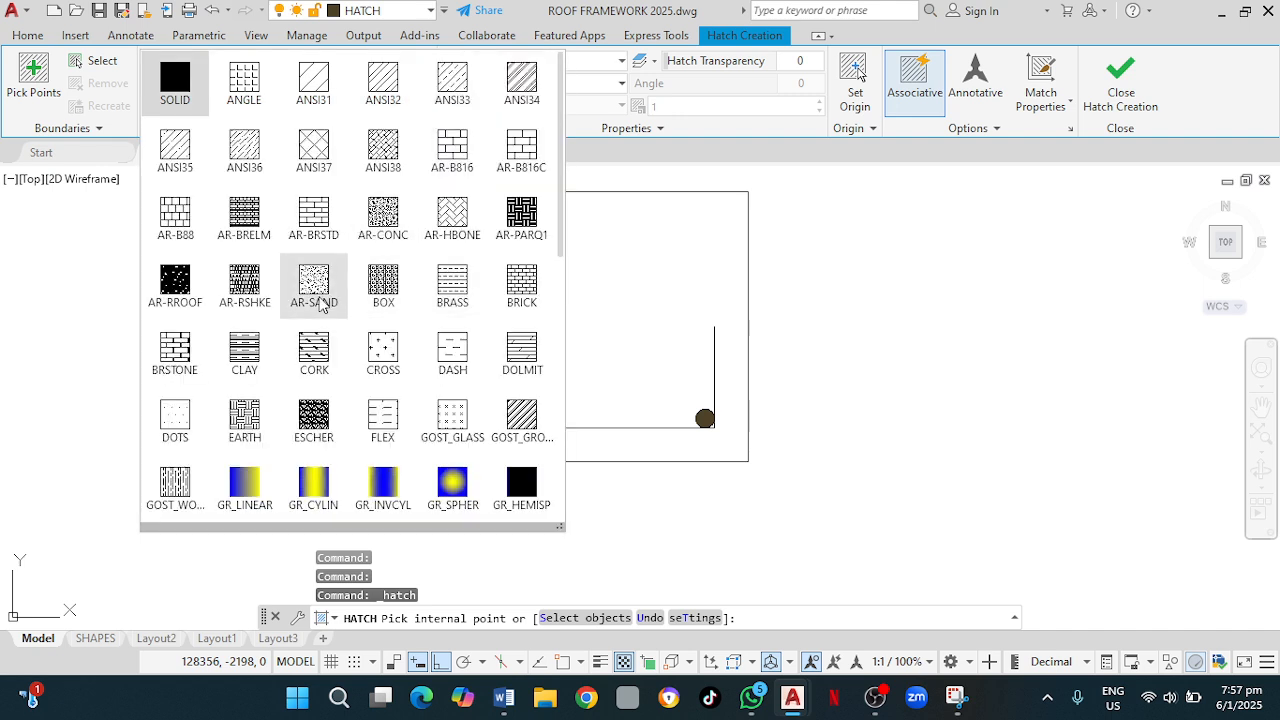
pyautogui.click(316, 287)
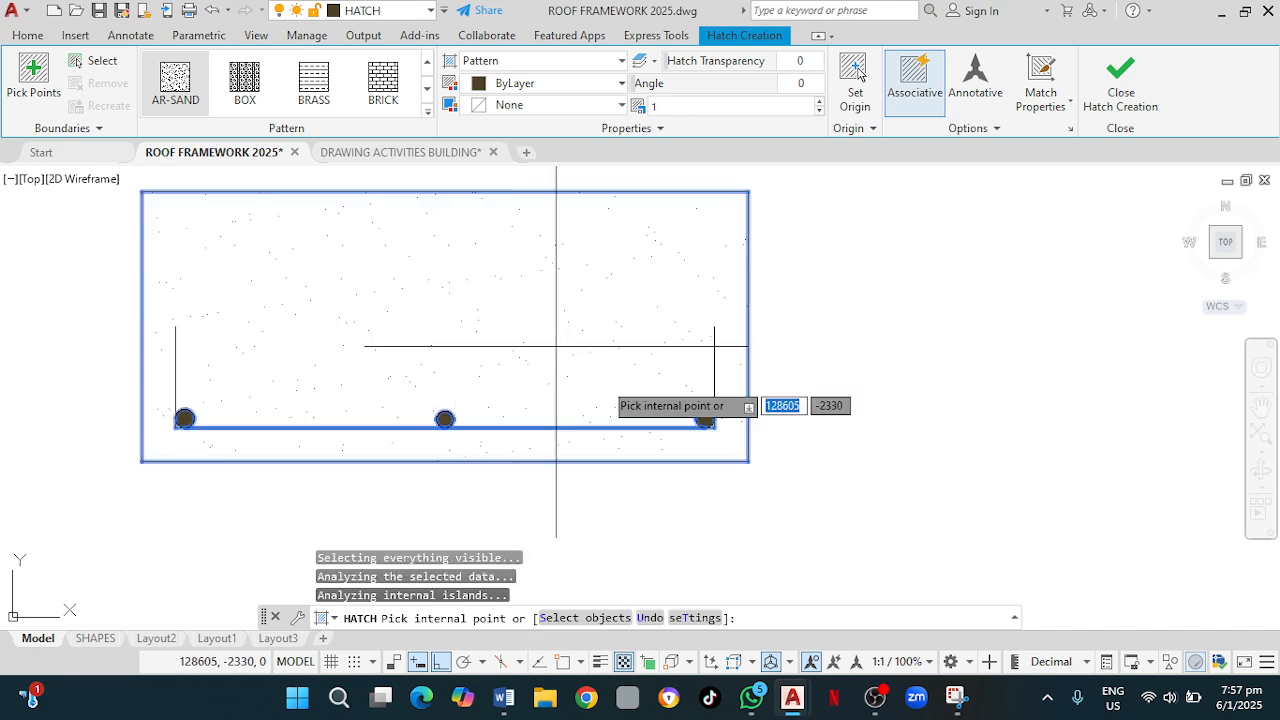
pyautogui.press('Escape')
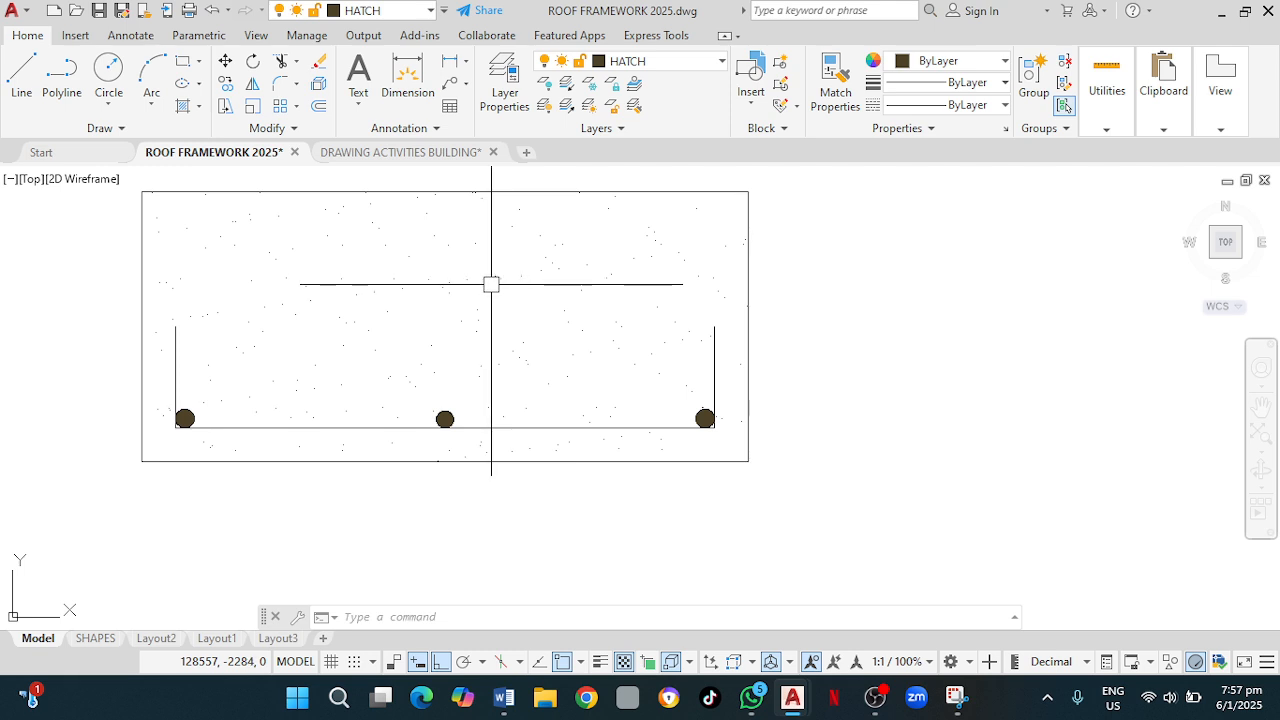
# Draw a rectangle 150 wide and 2000 high in the empty space to the right of the hatched section.
pyautogui.scroll(-2, 486, 314)
pyautogui.moveTo(489, 320); pyautogui.dragTo(491, 341, button='middle')
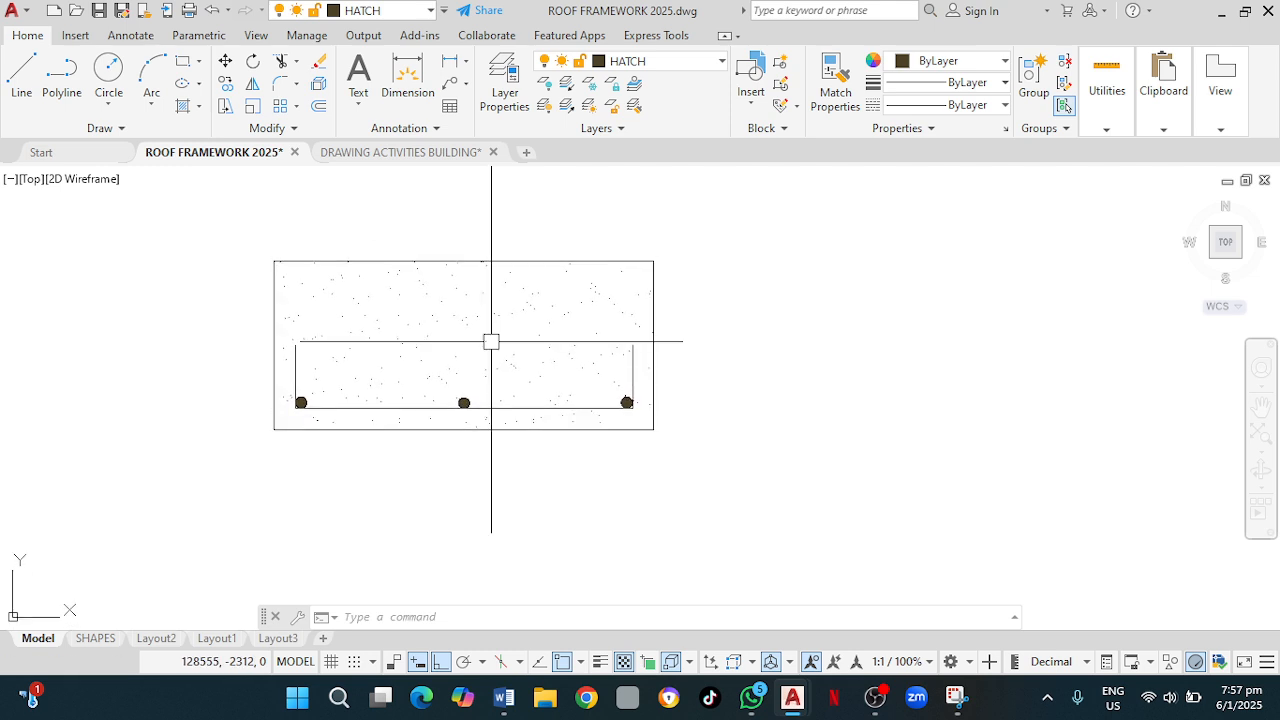
pyautogui.write('rec')
pyautogui.press('Return')
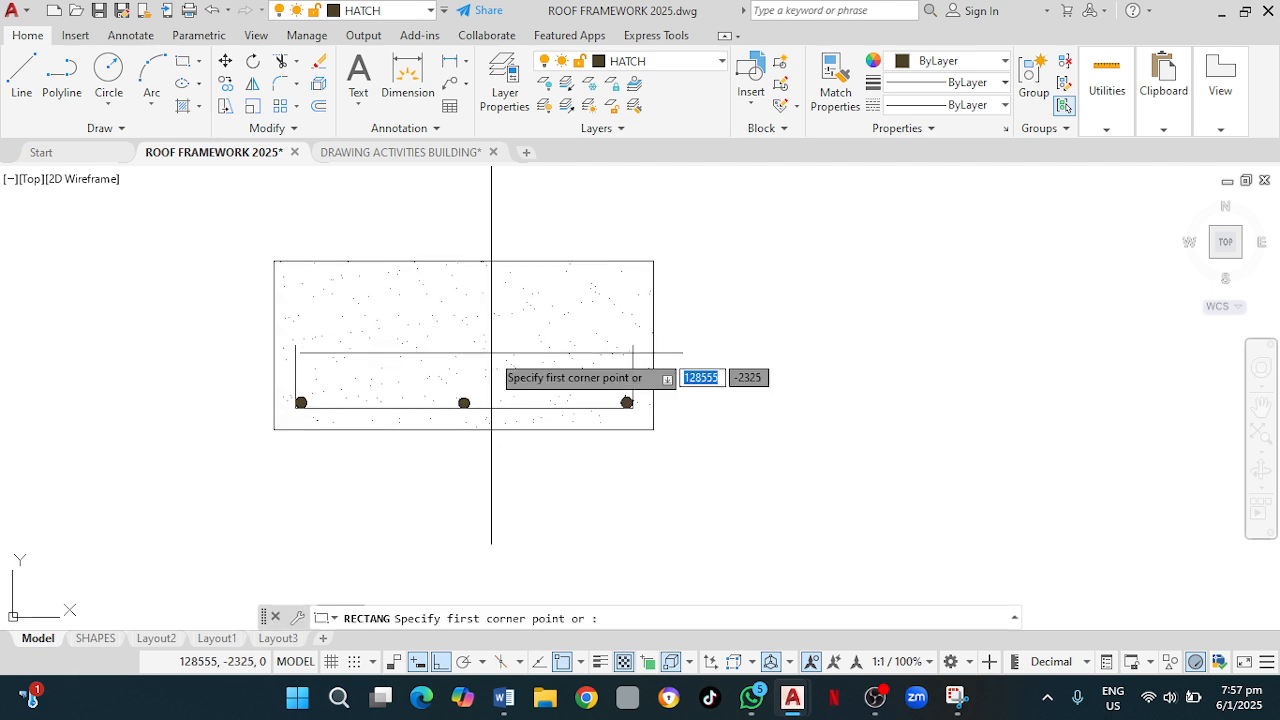
pyautogui.moveTo(705, 373); pyautogui.dragTo(611, 394, button='middle')
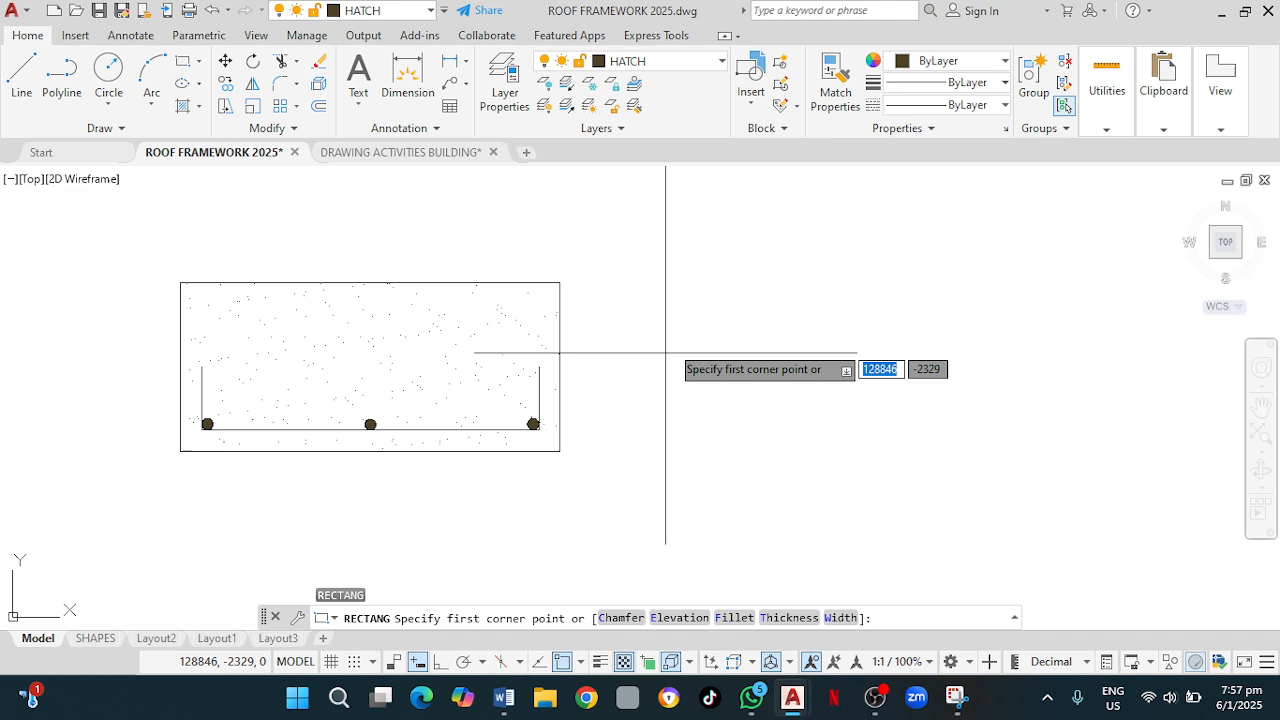
pyautogui.click(811, 281)
pyautogui.moveTo(978, 489); pyautogui.dragTo(921, 320, button='middle')
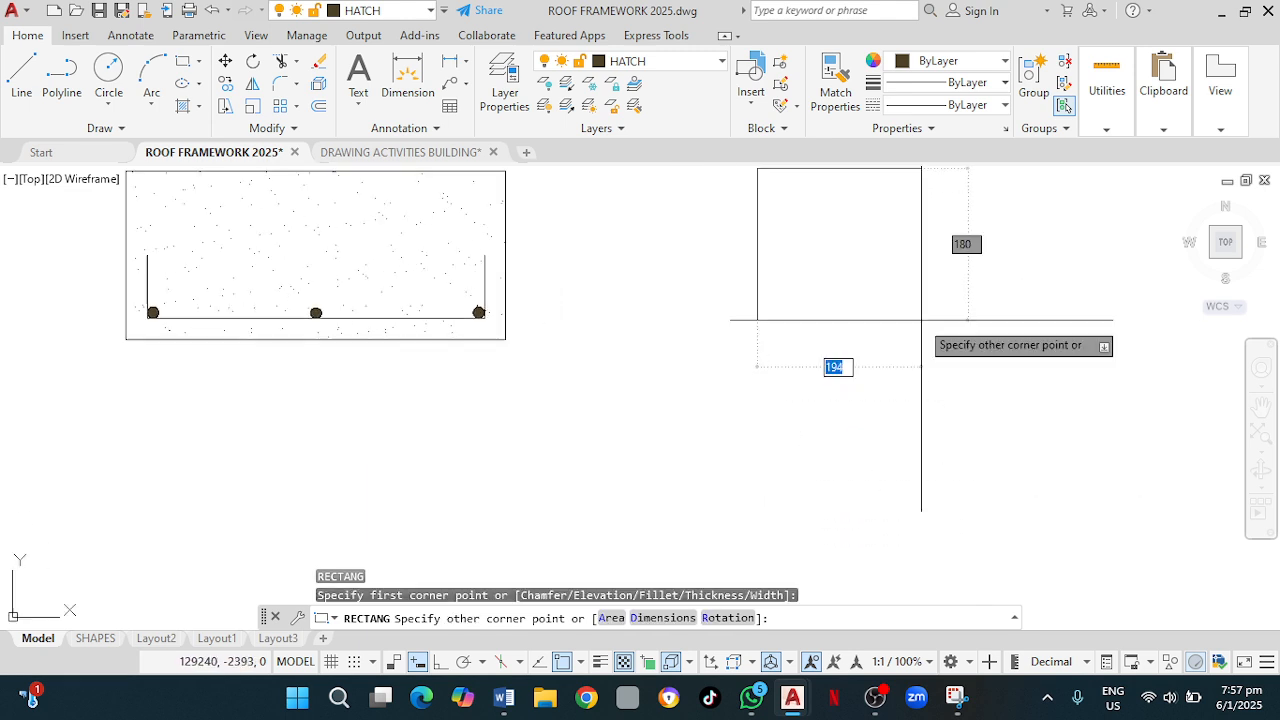
pyautogui.scroll(-4, 921, 320)
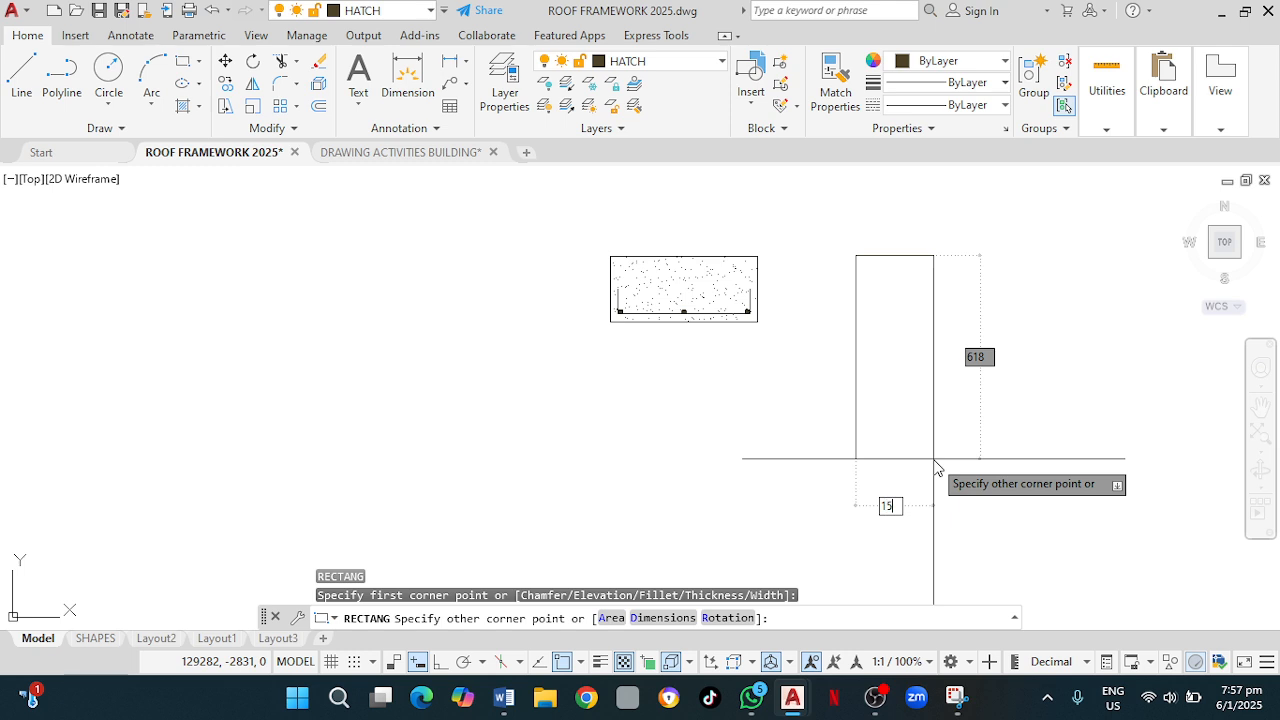
pyautogui.press('Tab')
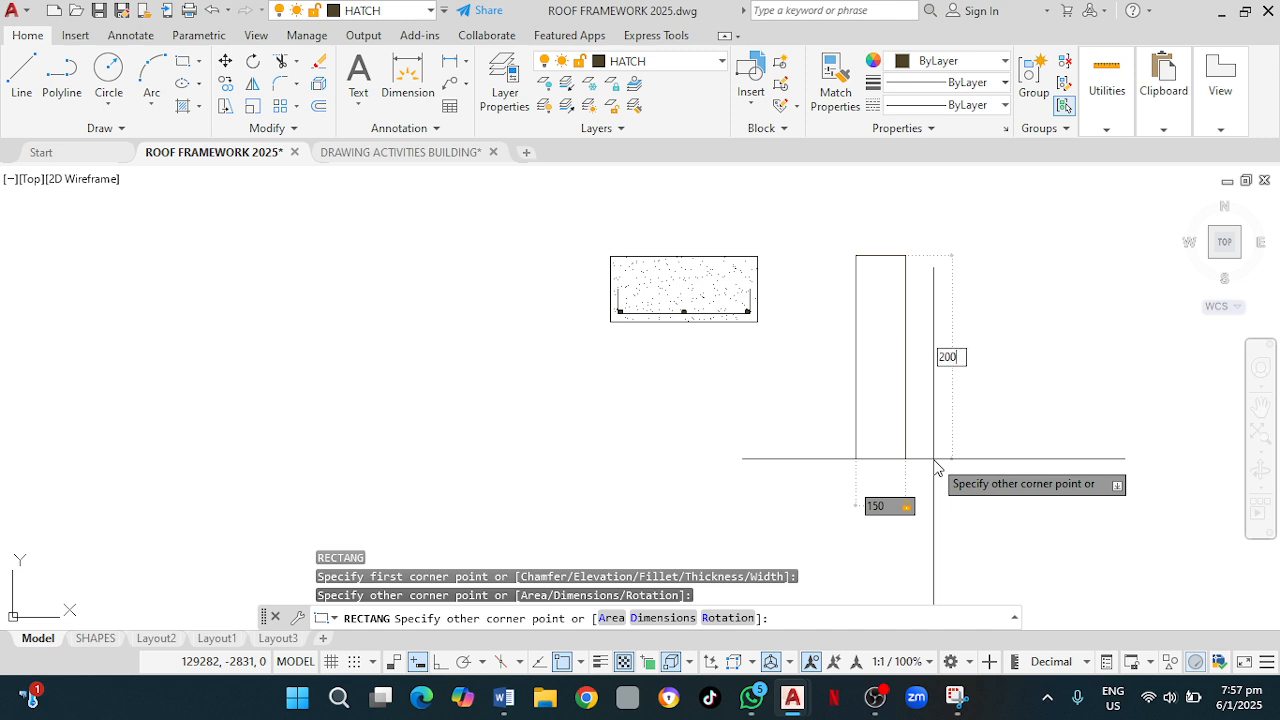
pyautogui.press('Return')
# Move the tall rectangle by its bottom-edge midpoint onto the midpoint of the hatched section's top edge.
pyautogui.scroll(-3, 931, 457)
pyautogui.moveTo(931, 457); pyautogui.dragTo(945, 369, button='middle')
pyautogui.click(936, 390)
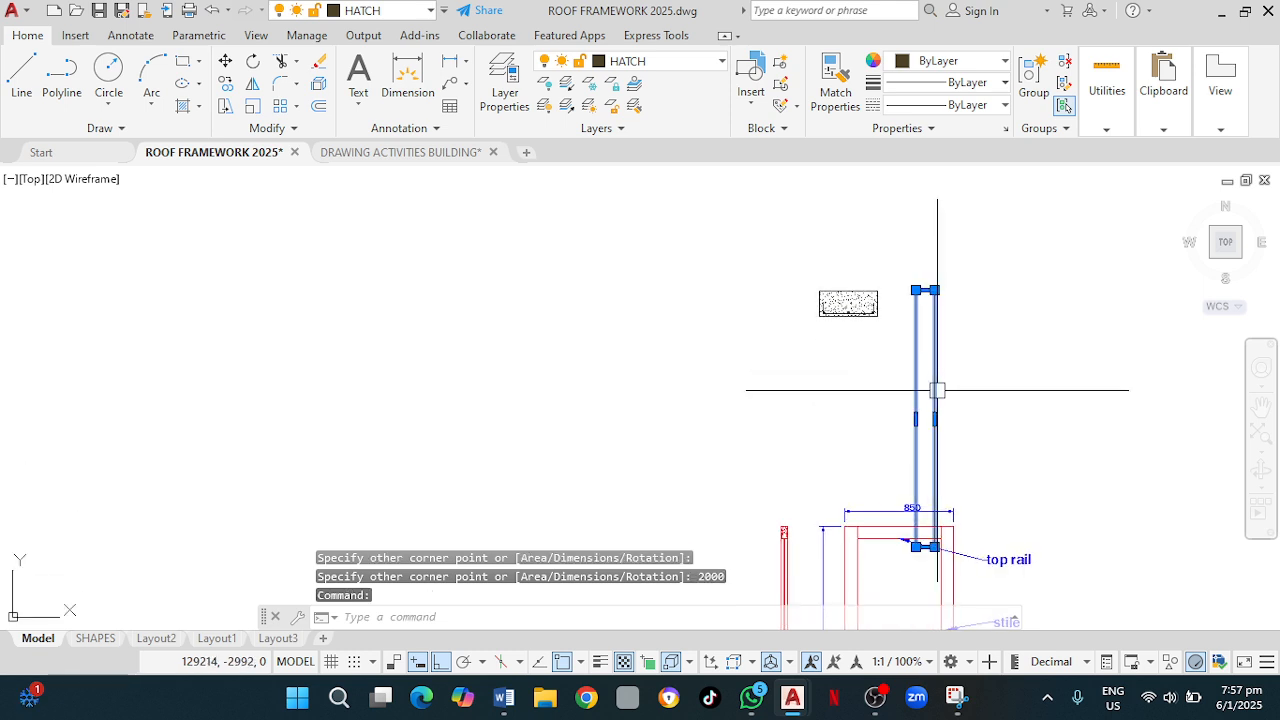
pyautogui.press('Return')
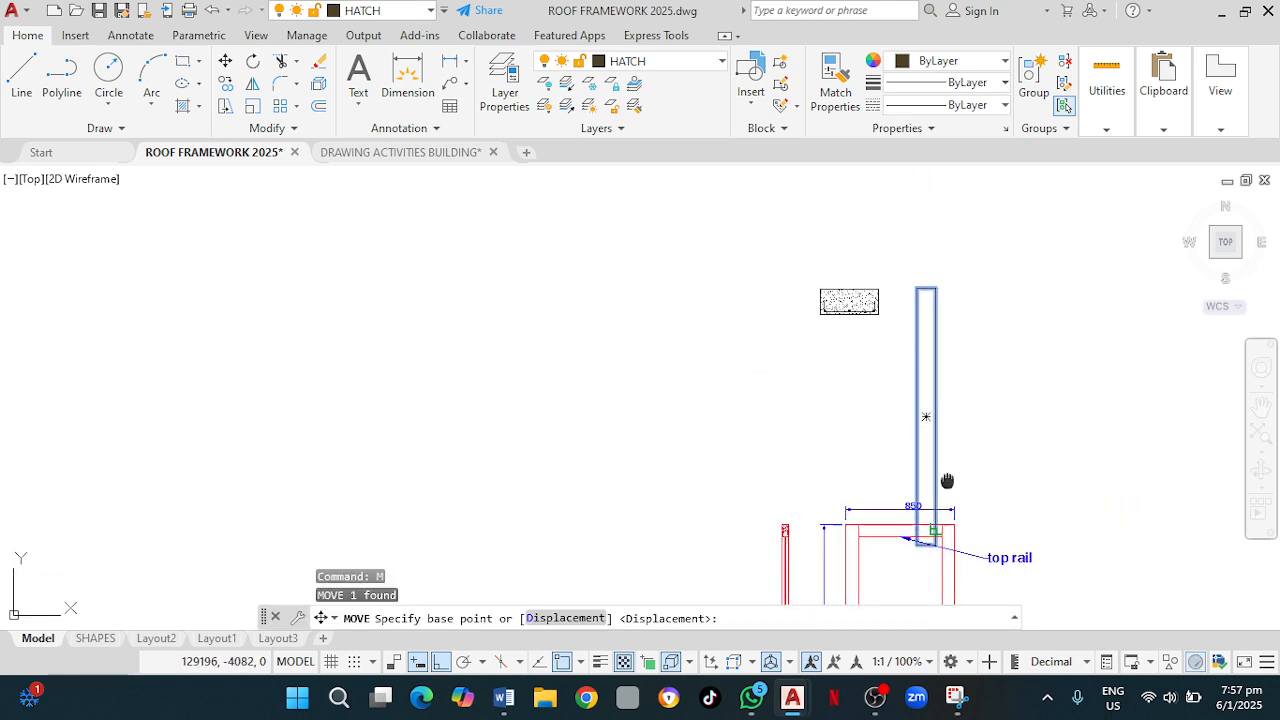
pyautogui.scroll(4, 929, 429)
pyautogui.click(919, 429)
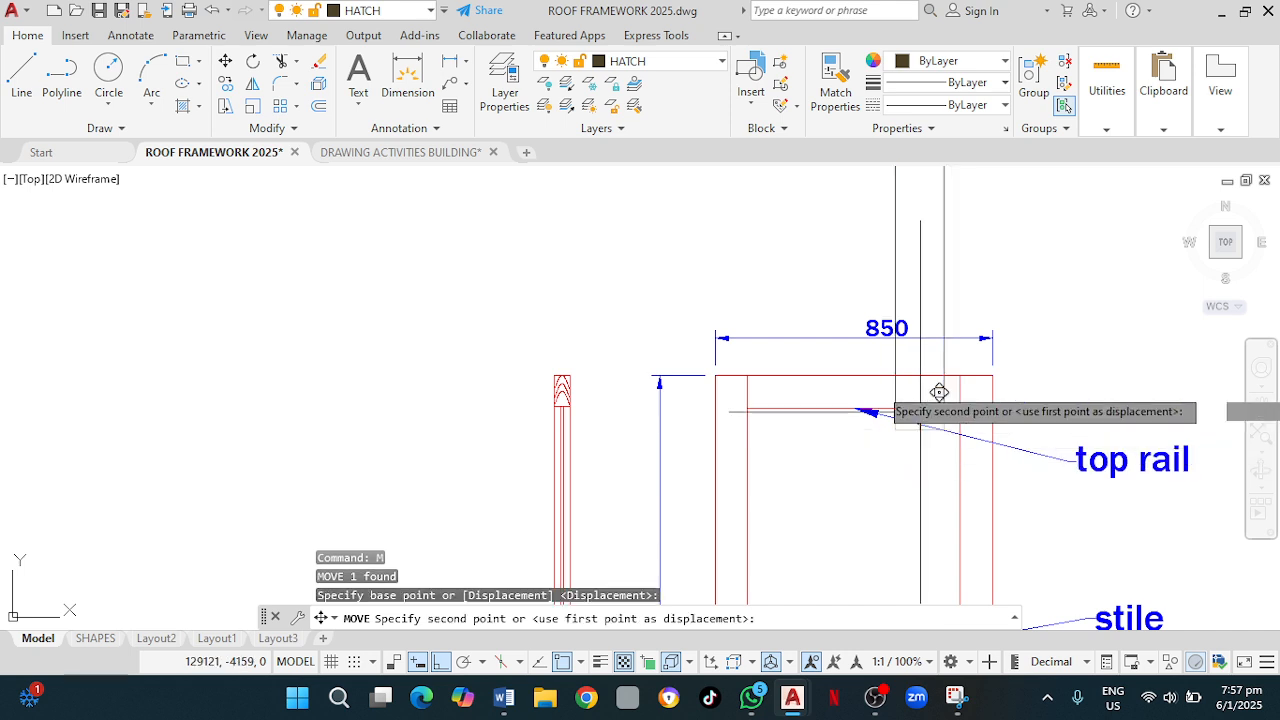
pyautogui.scroll(-2, 911, 264)
pyautogui.moveTo(911, 264); pyautogui.dragTo(860, 609, button='middle')
pyautogui.scroll(4, 780, 498)
pyautogui.scroll(2, 786, 271)
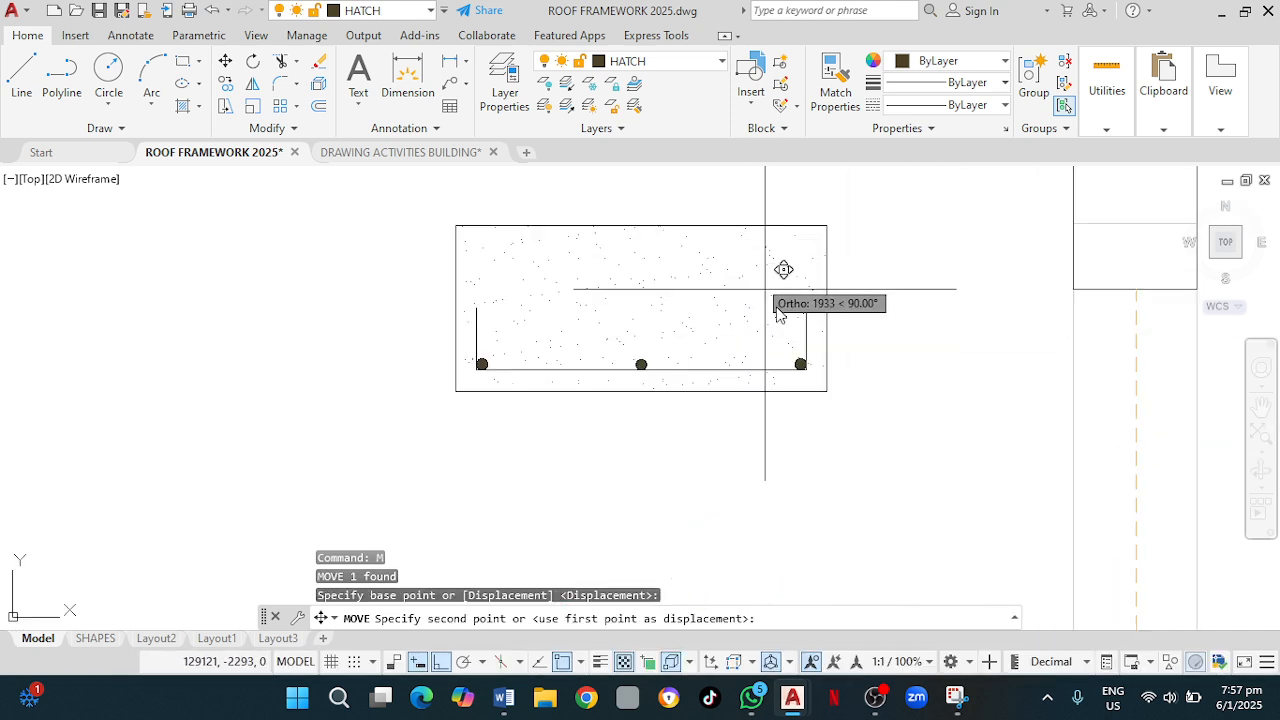
pyautogui.scroll(-4, 760, 271)
pyautogui.click(743, 256)
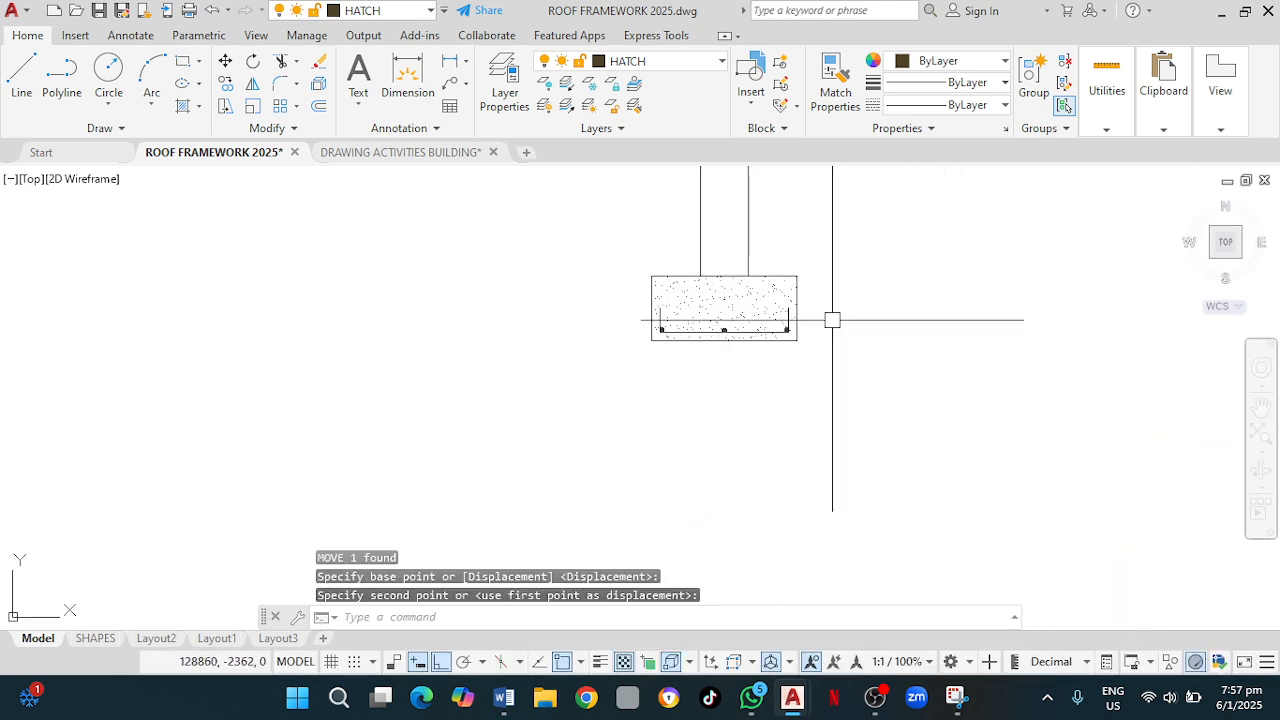
# Draw a vertical line 1000 long upwards from the top-left corner of the hatched section.
pyautogui.scroll(-6, 829, 317)
pyautogui.scroll(3, 837, 466)
pyautogui.moveTo(837, 460); pyautogui.dragTo(824, 381, button='middle')
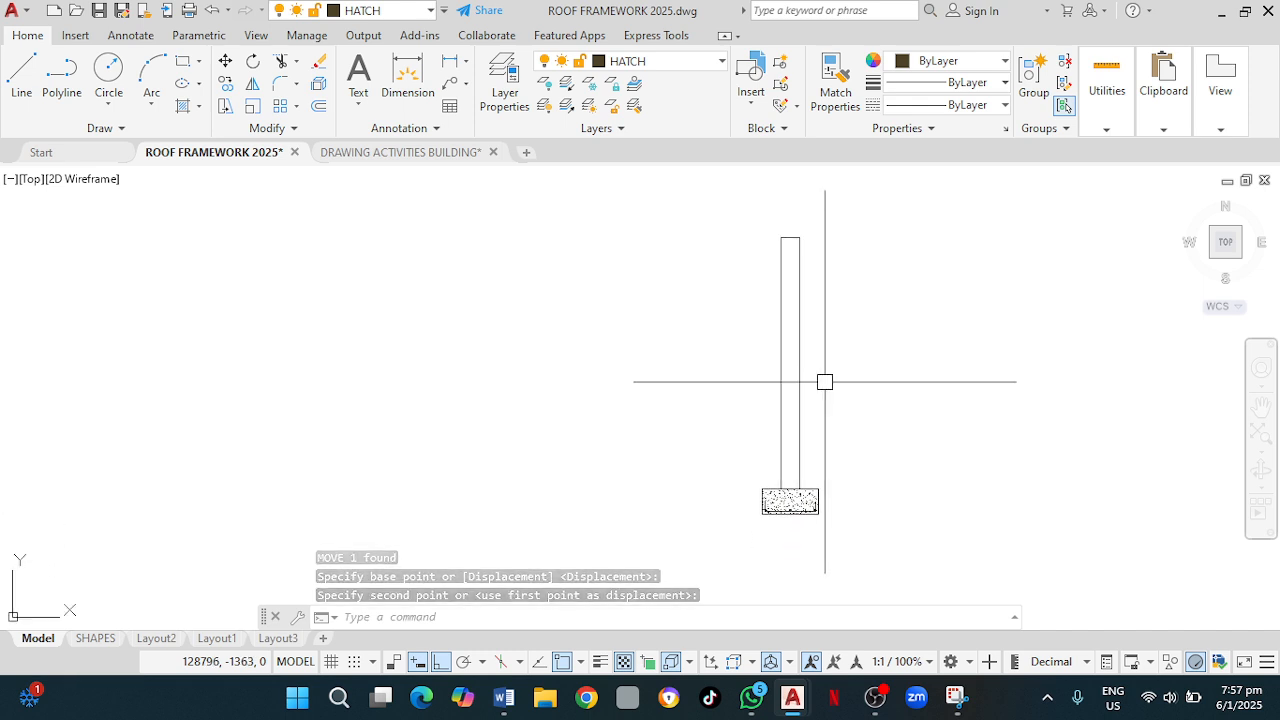
pyautogui.click(20, 80)
pyautogui.scroll(5, 757, 486)
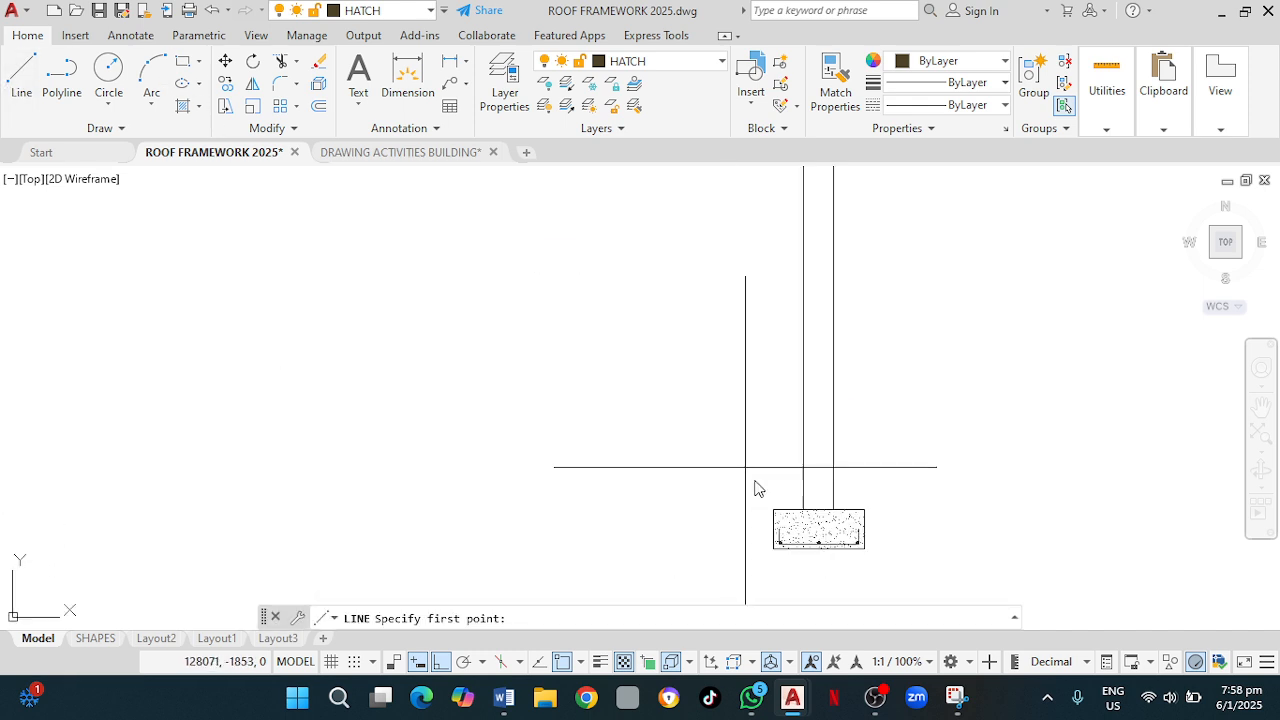
pyautogui.click(776, 513)
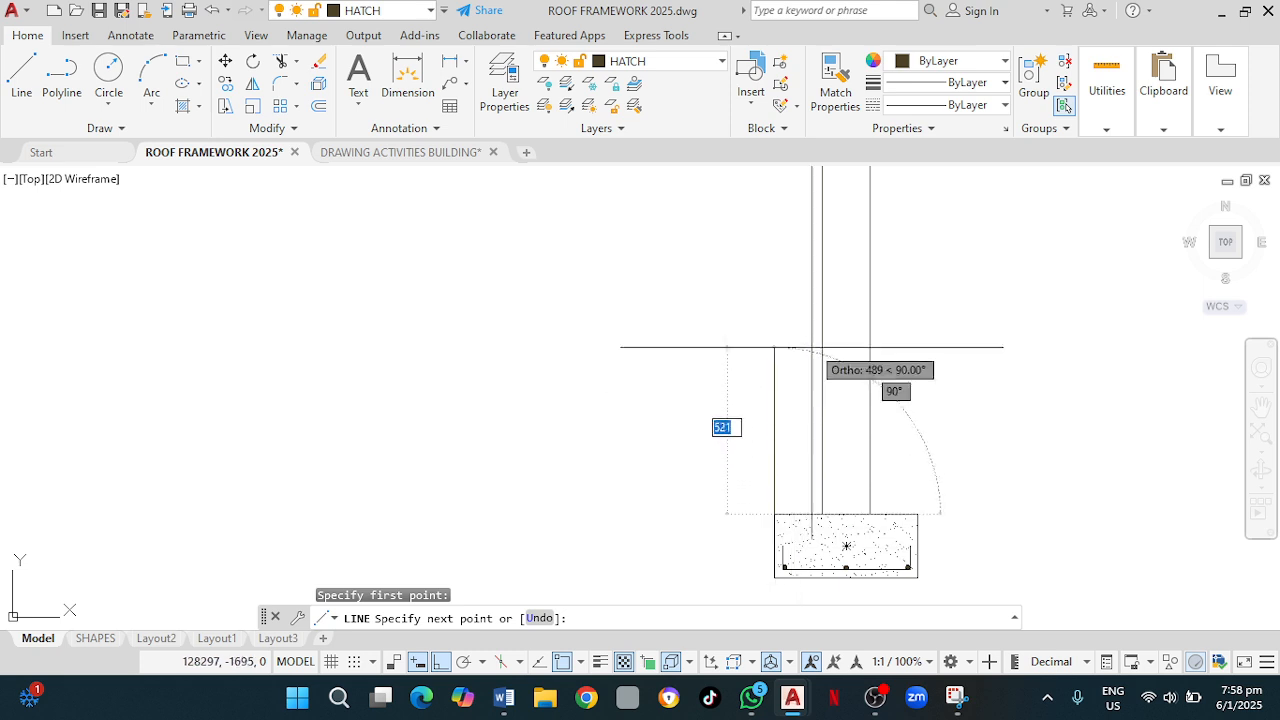
pyautogui.moveTo(812, 317); pyautogui.dragTo(783, 469, button='middle')
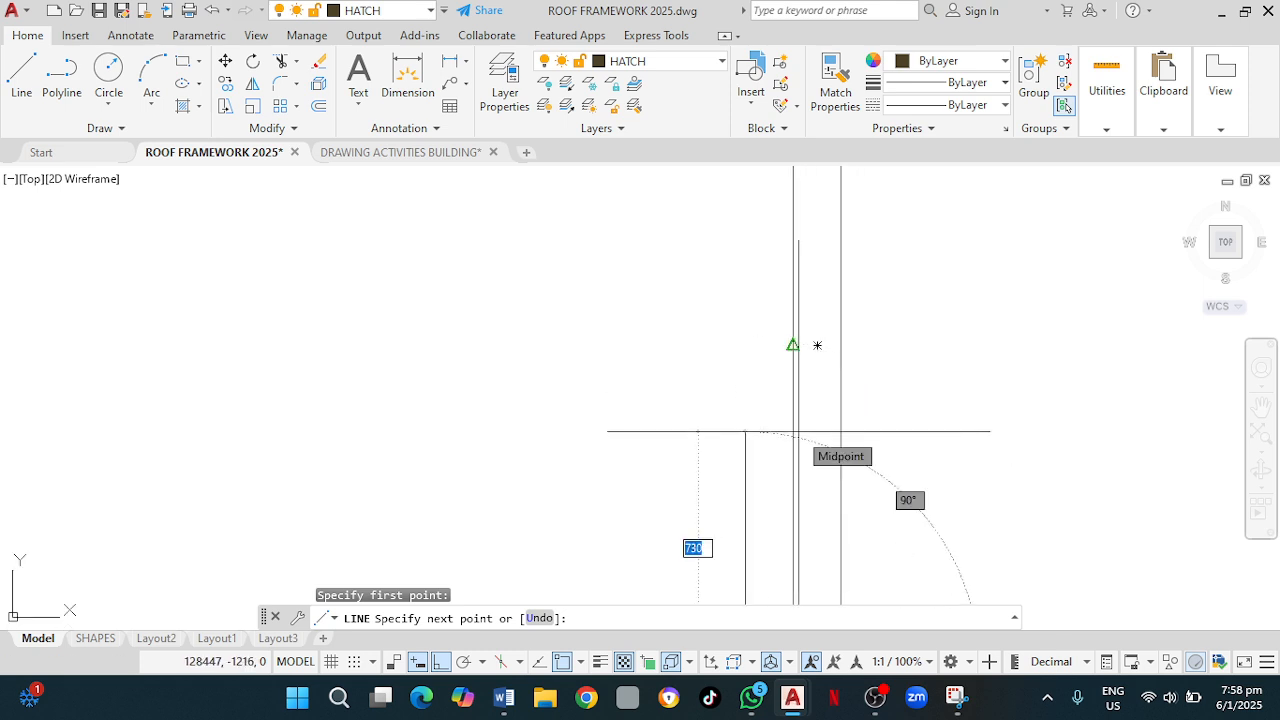
pyautogui.write('1000')
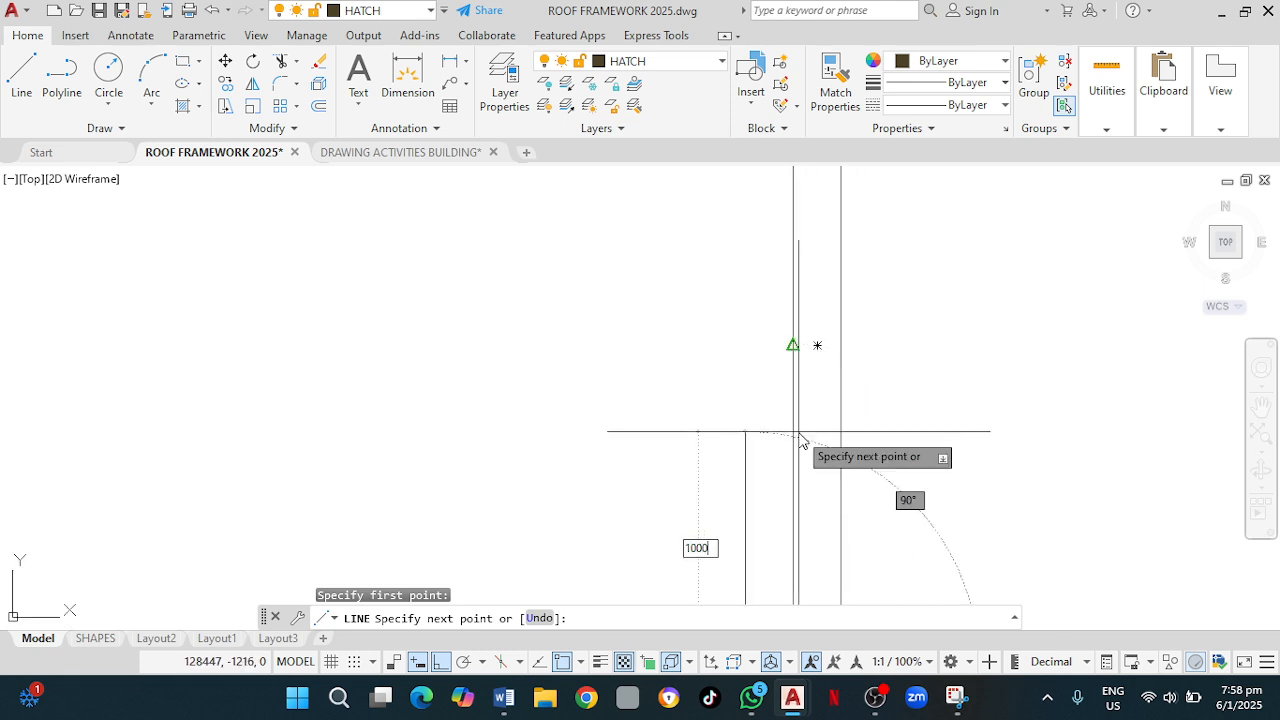
pyautogui.press('Return')
pyautogui.press('Escape')
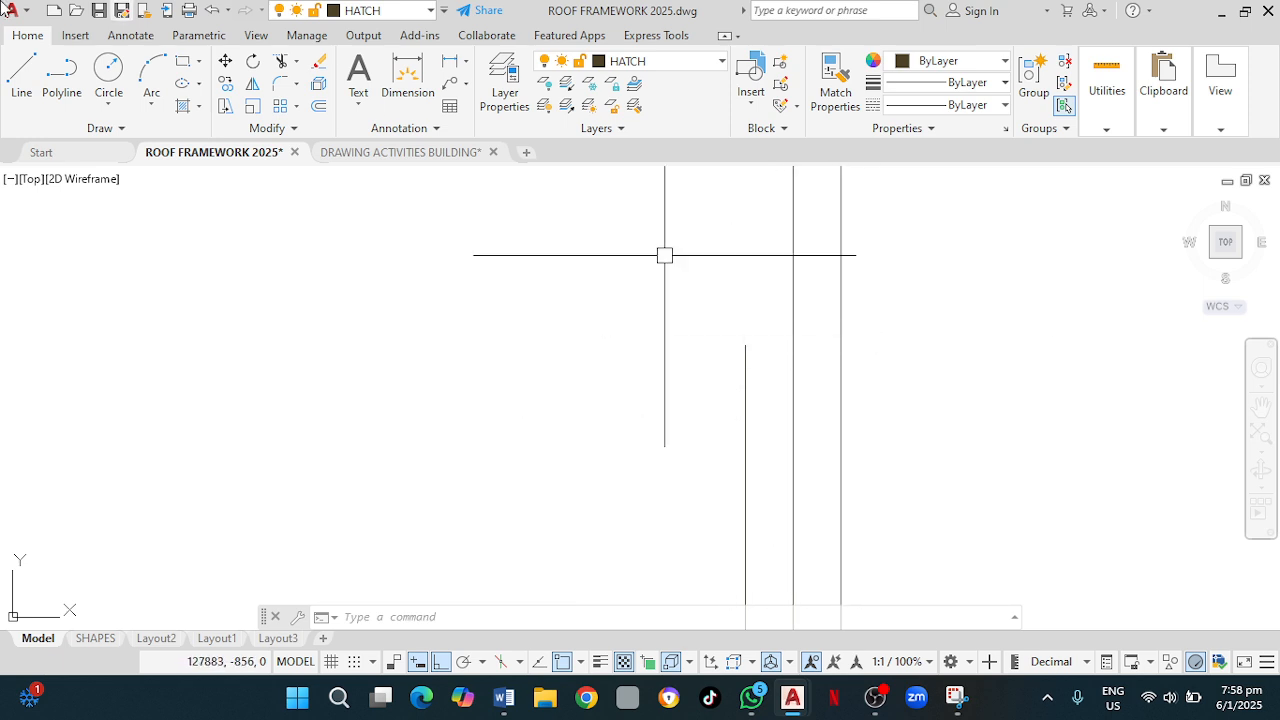
# Draw a horizontal line about 1225 long to the right from the wall's bottom-right corner, level with the footing's top.
pyautogui.scroll(-2, 746, 350)
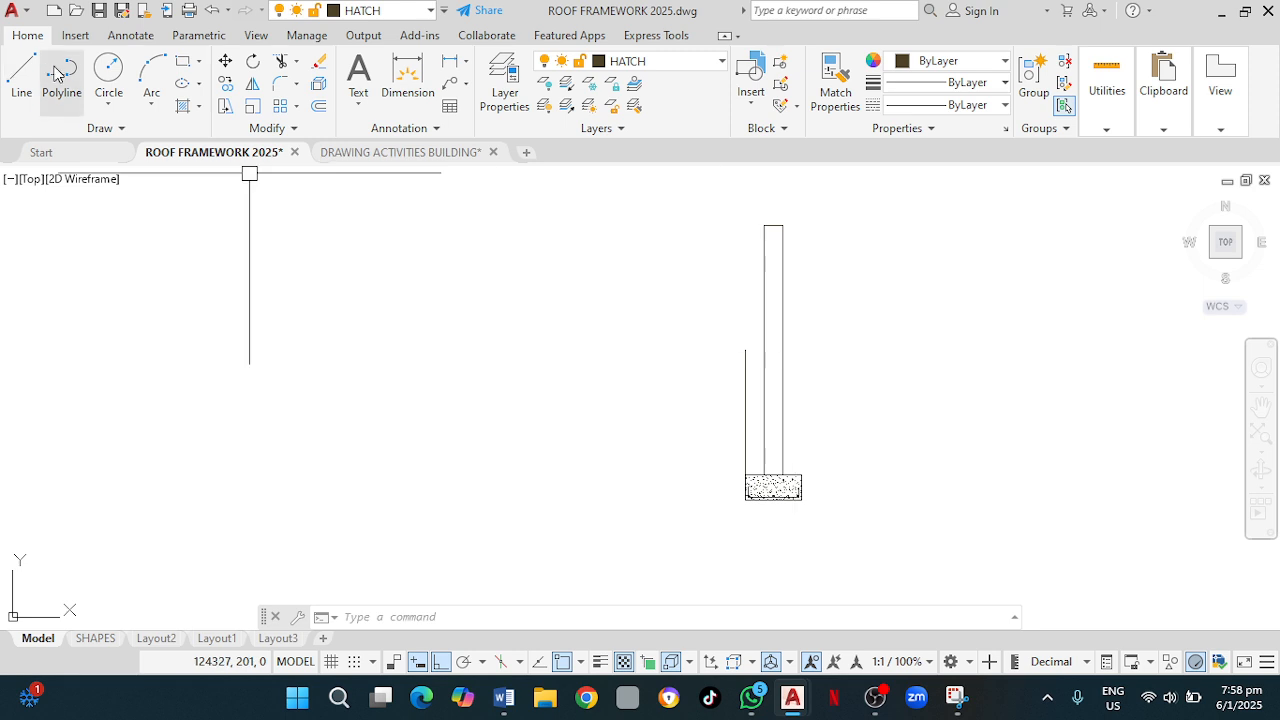
pyautogui.click(22, 78)
pyautogui.scroll(1, 1018, 574)
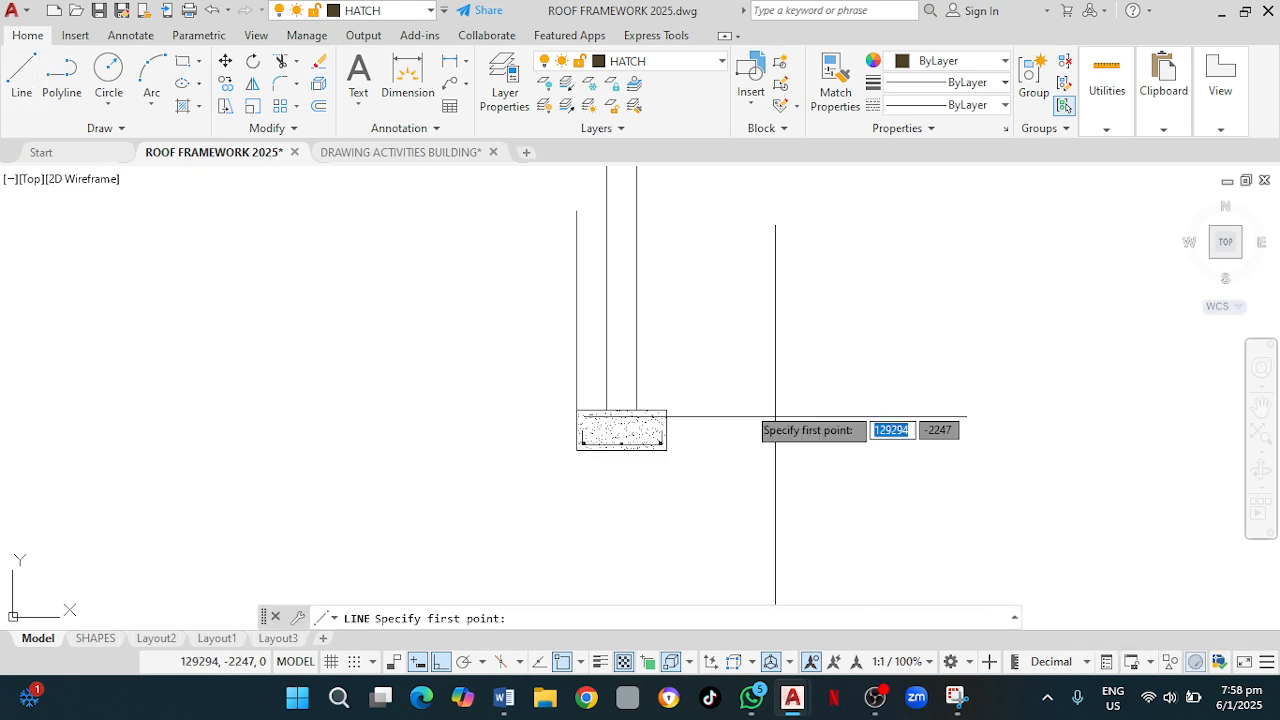
pyautogui.click(636, 409)
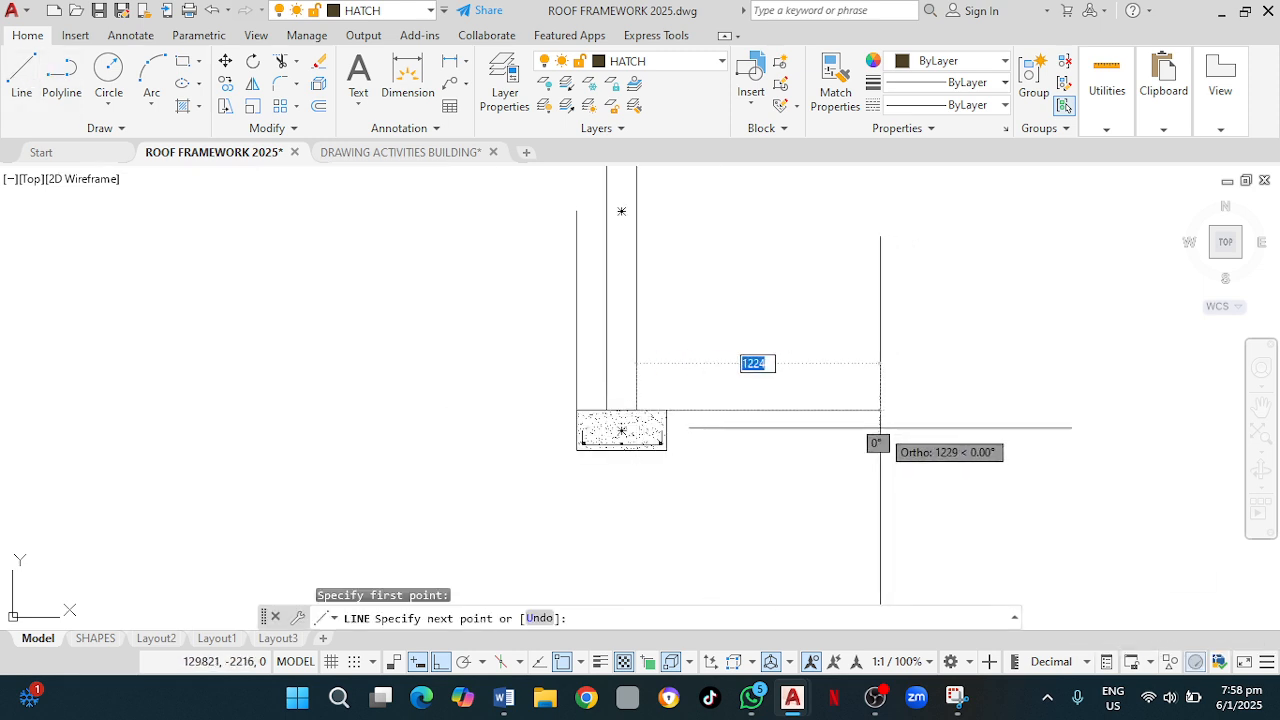
pyautogui.click(879, 410)
pyautogui.press('Escape')
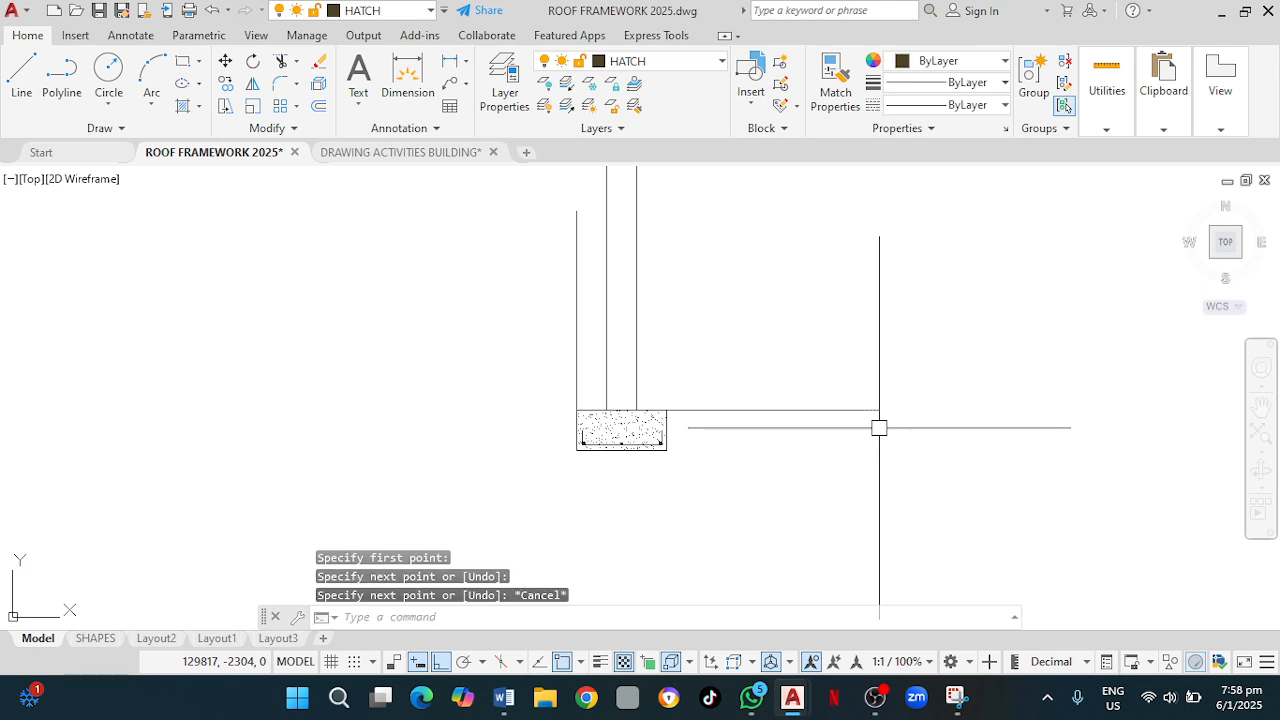
pyautogui.click(836, 410)
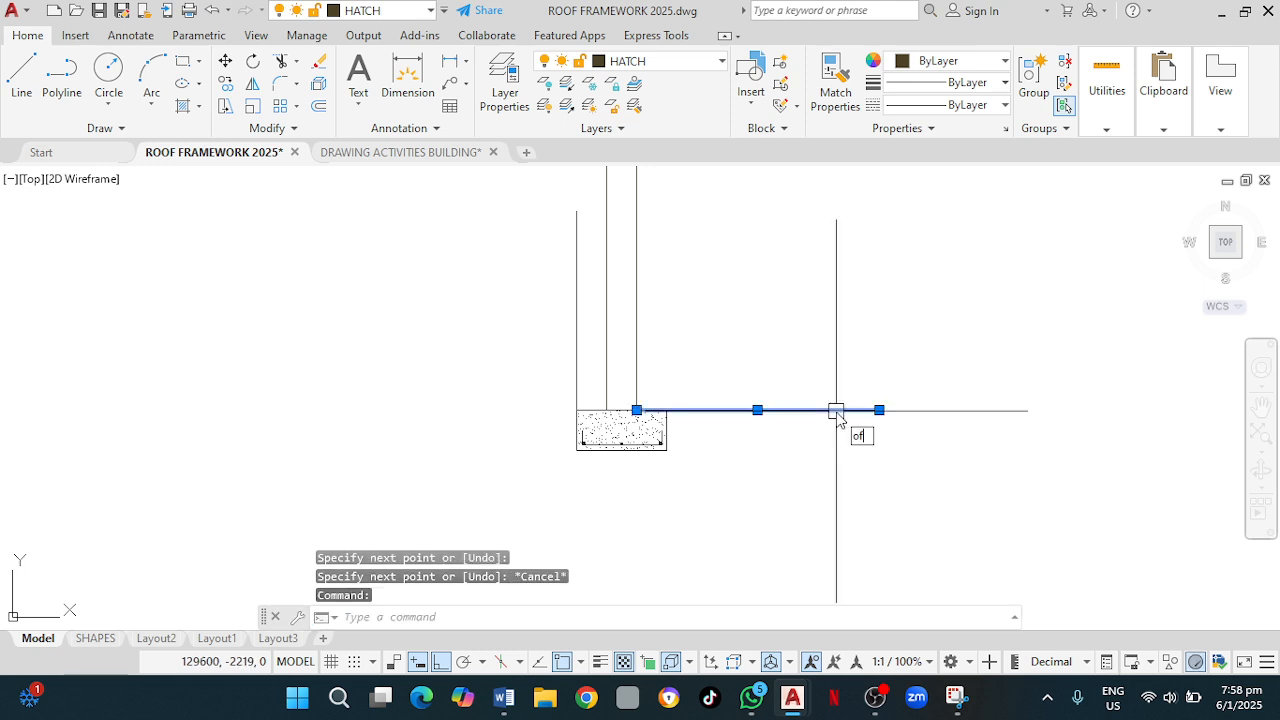
pyautogui.press('Return')
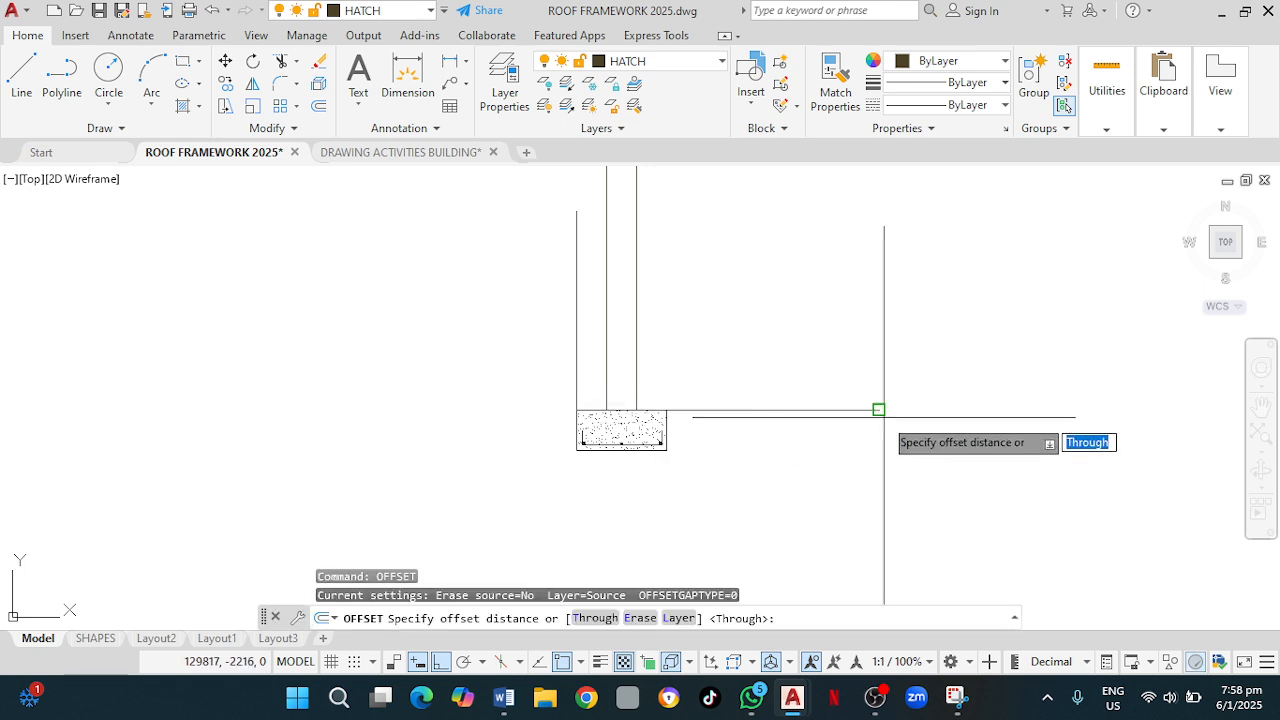
pyautogui.click(757, 410)
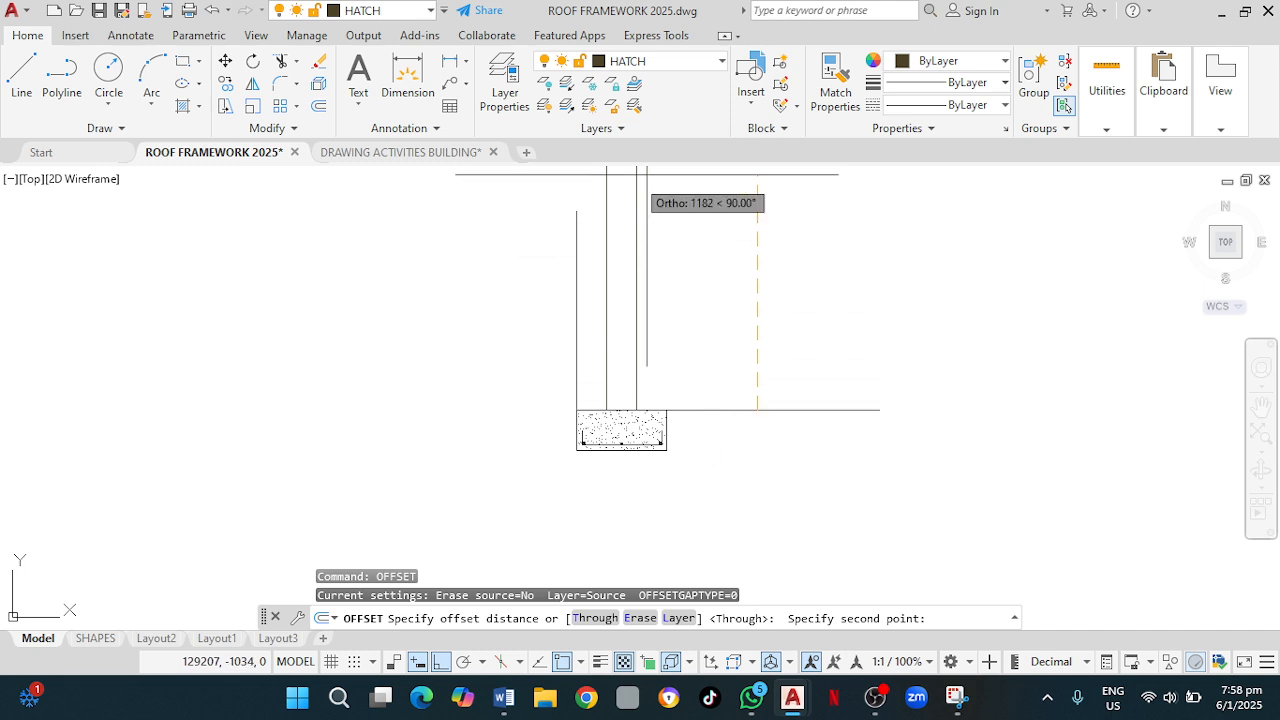
pyautogui.click(577, 211)
pyautogui.moveTo(880, 303); pyautogui.dragTo(880, 350, button='middle')
pyautogui.press('Return')
pyautogui.scroll(-5, 800, 420)
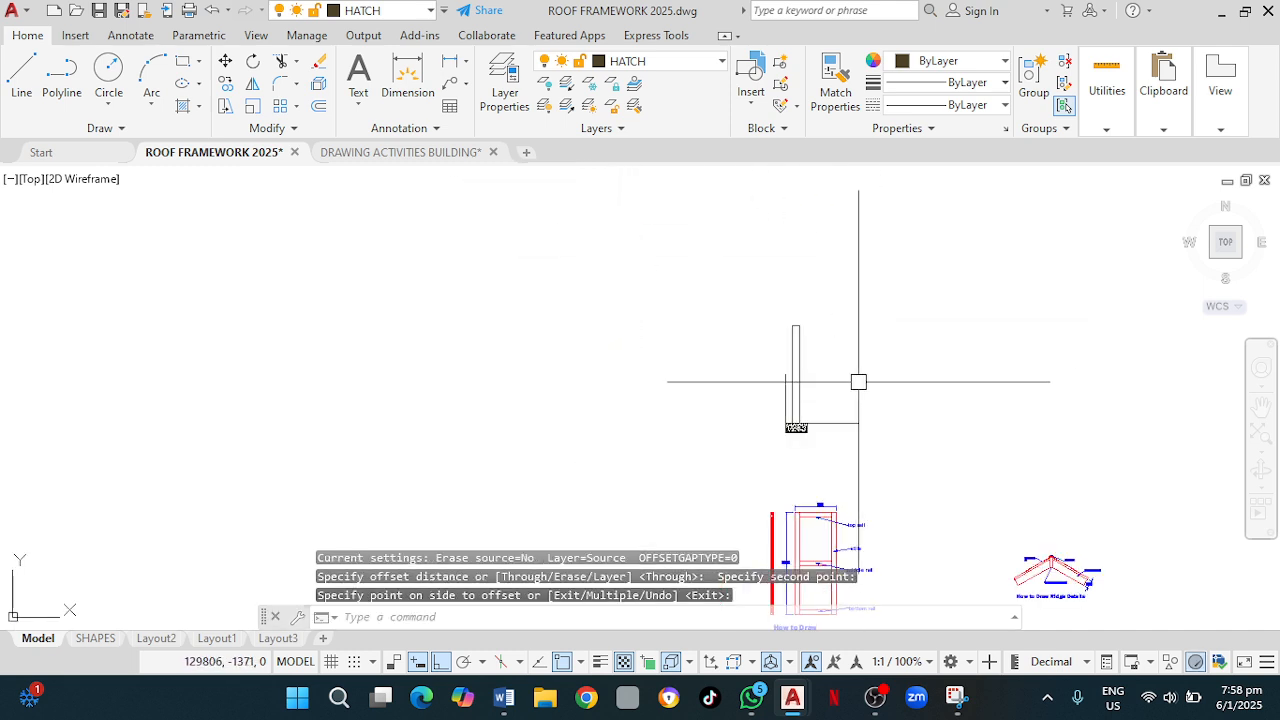
# Offset the horizontal line at the footing's top 300 upwards, using the Through option.
pyautogui.scroll(3, 830, 425)
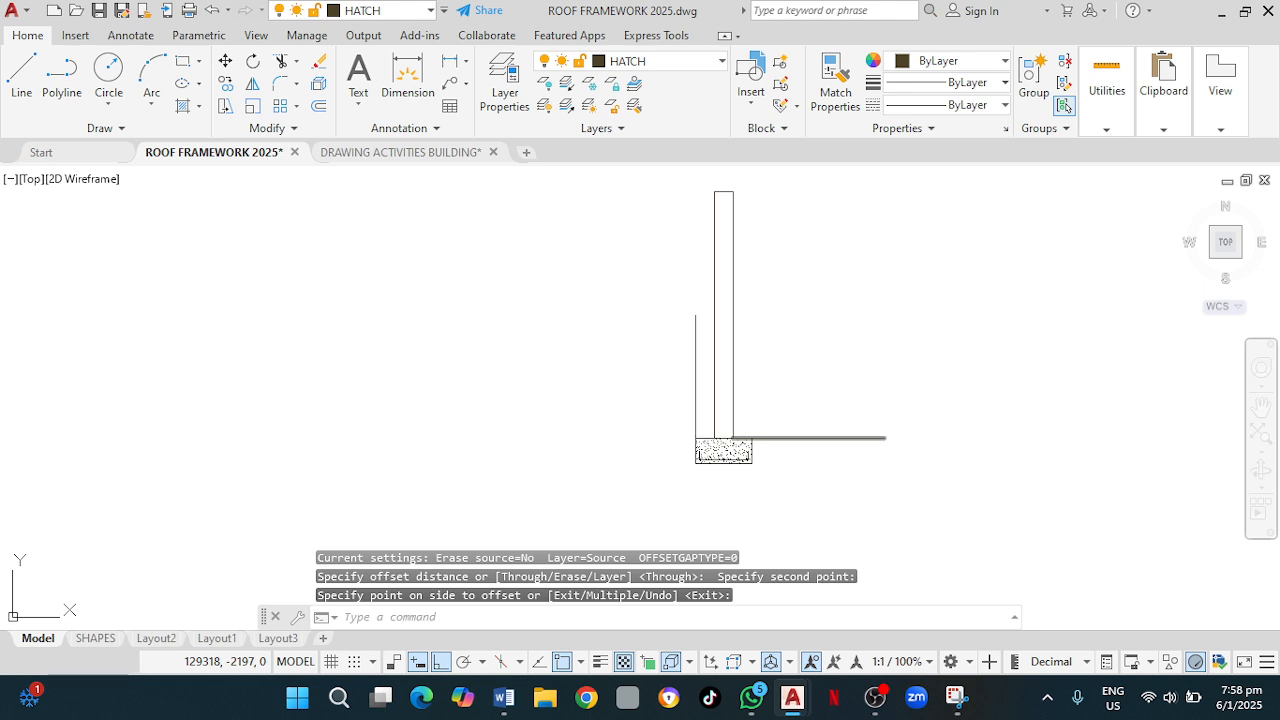
pyautogui.press('Return')
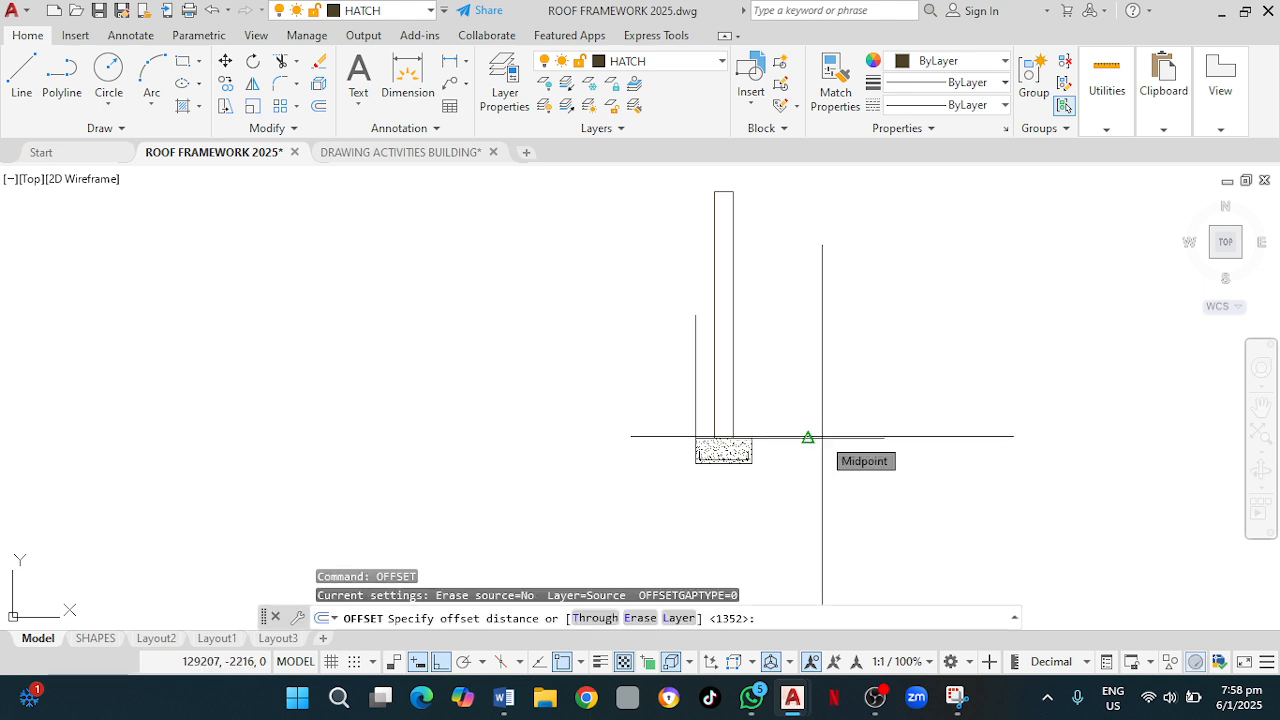
pyautogui.scroll(4, 810, 437)
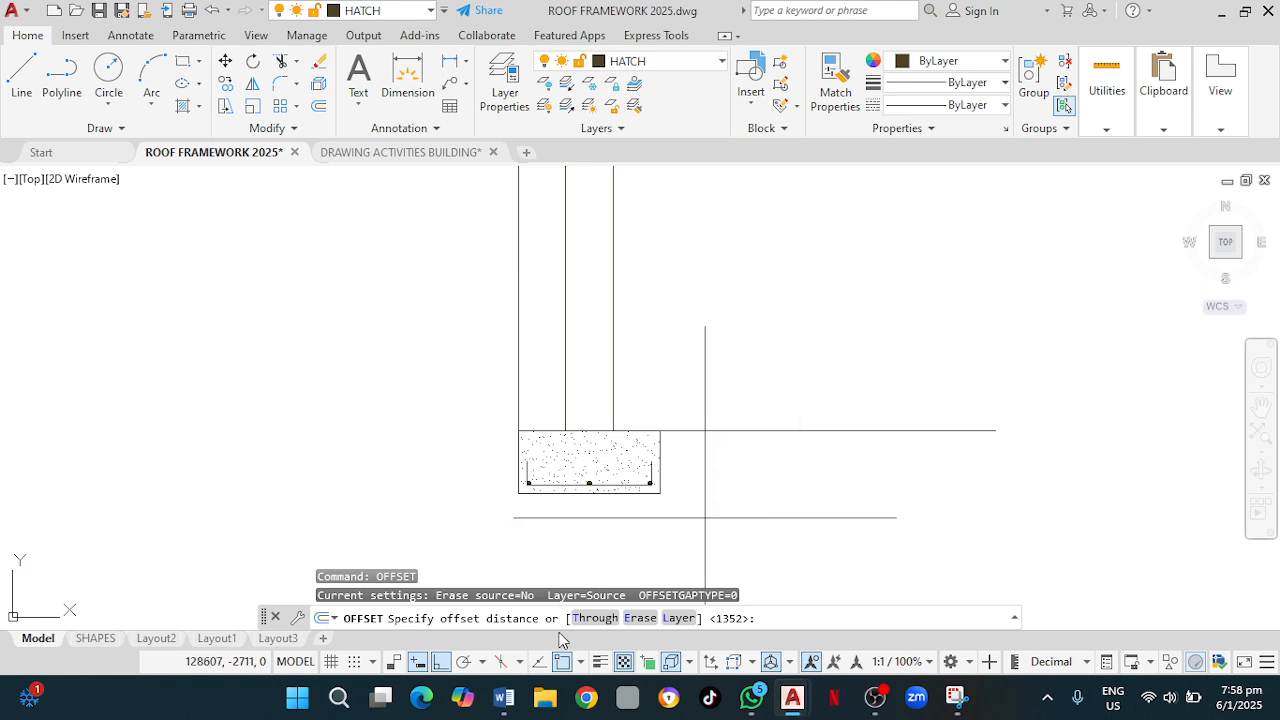
pyautogui.write('T')
pyautogui.press('Return')
pyautogui.click(725, 432)
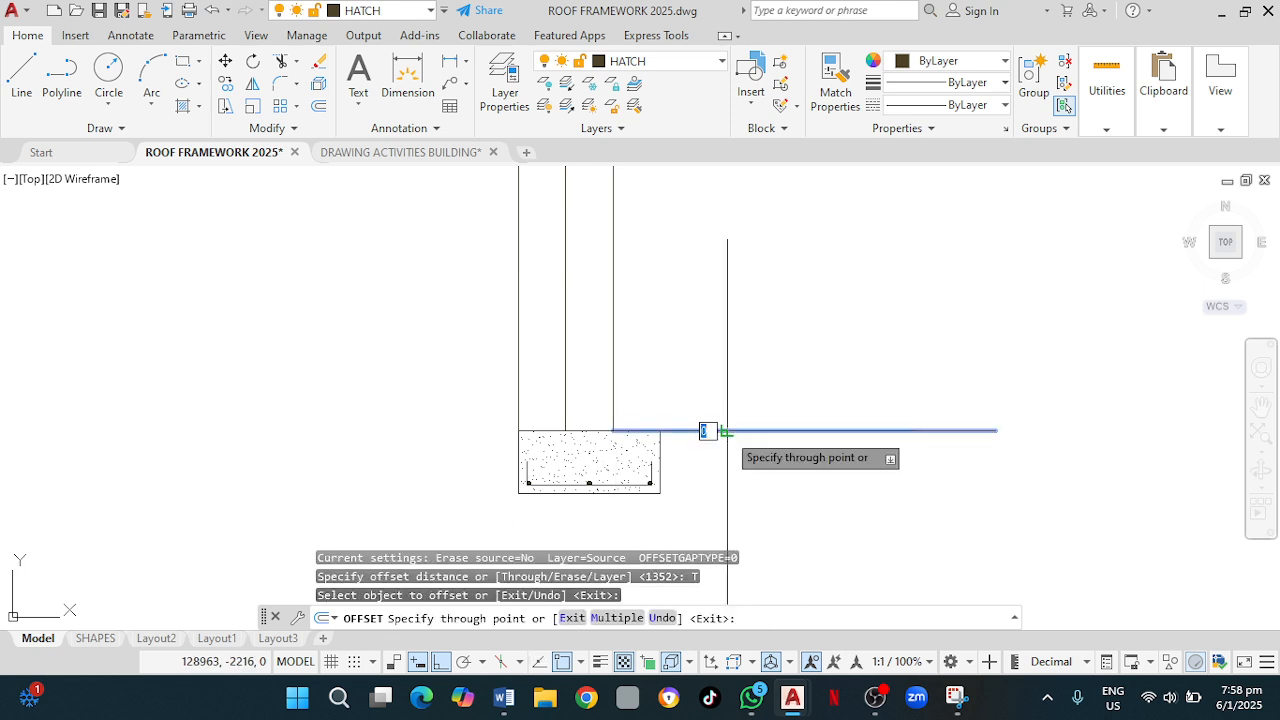
pyautogui.scroll(-4, 750, 330)
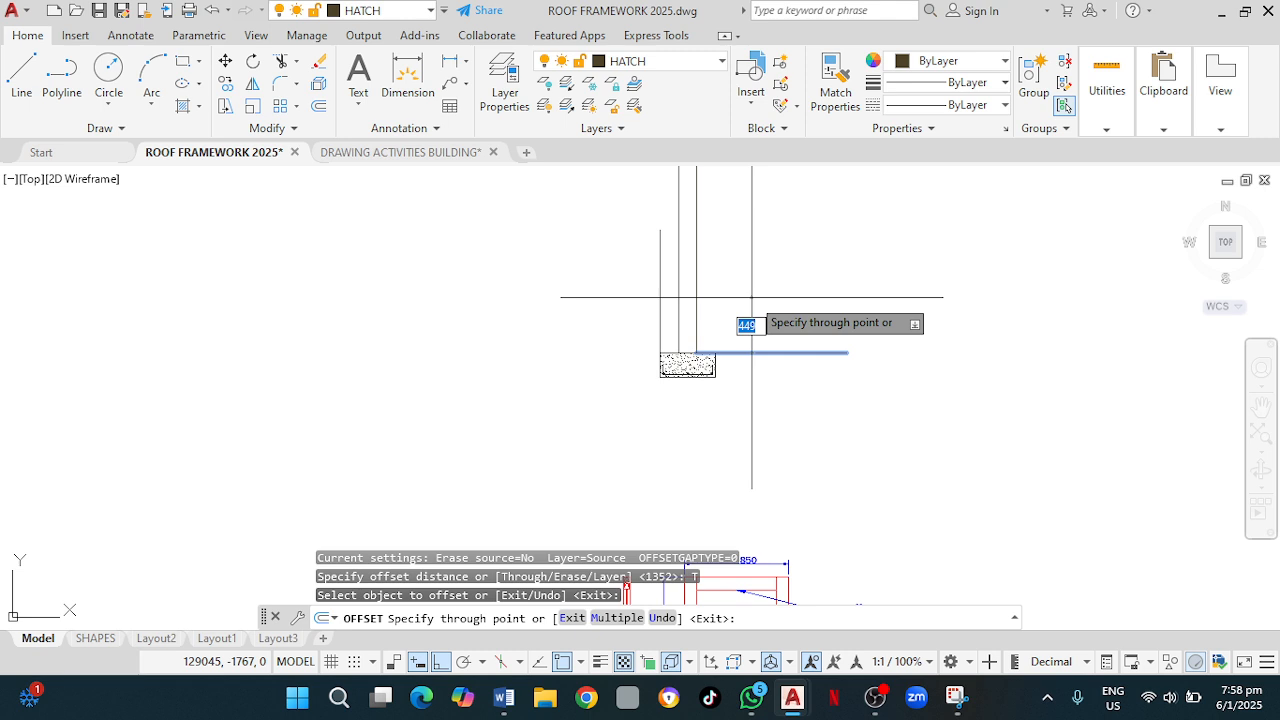
pyautogui.press('Return')
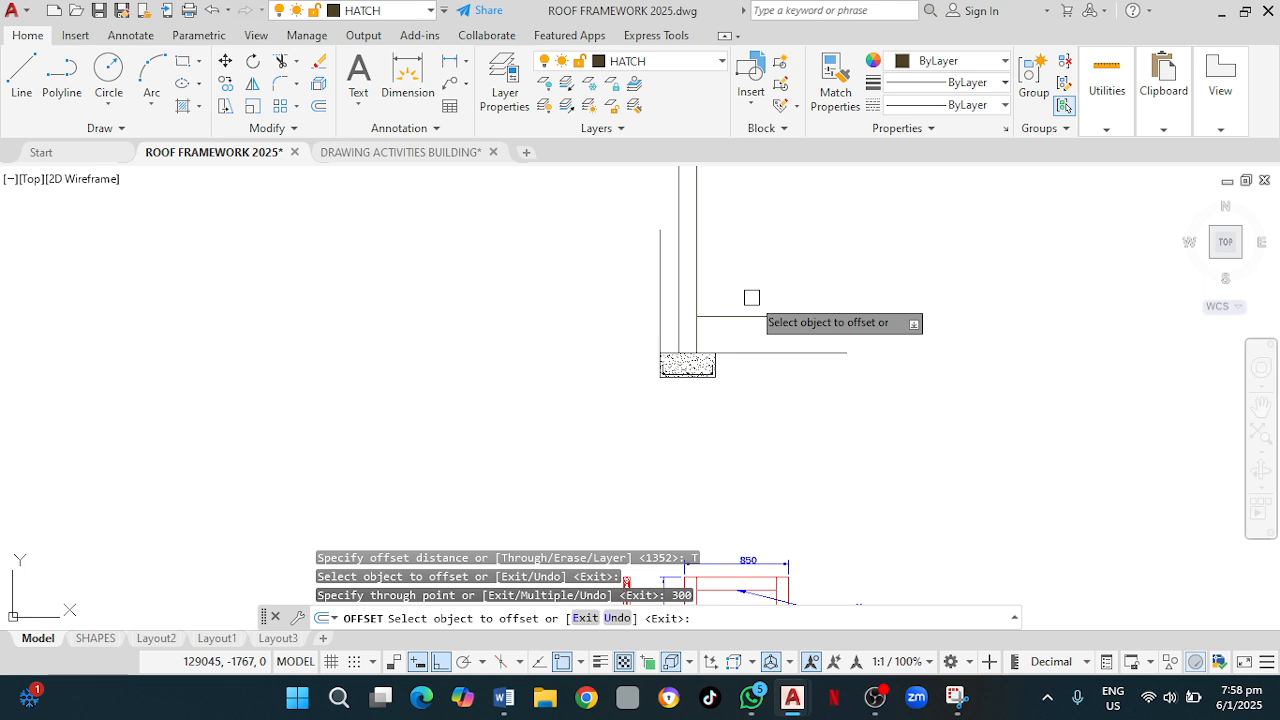
pyautogui.moveTo(769, 260); pyautogui.dragTo(735, 317, button='middle')
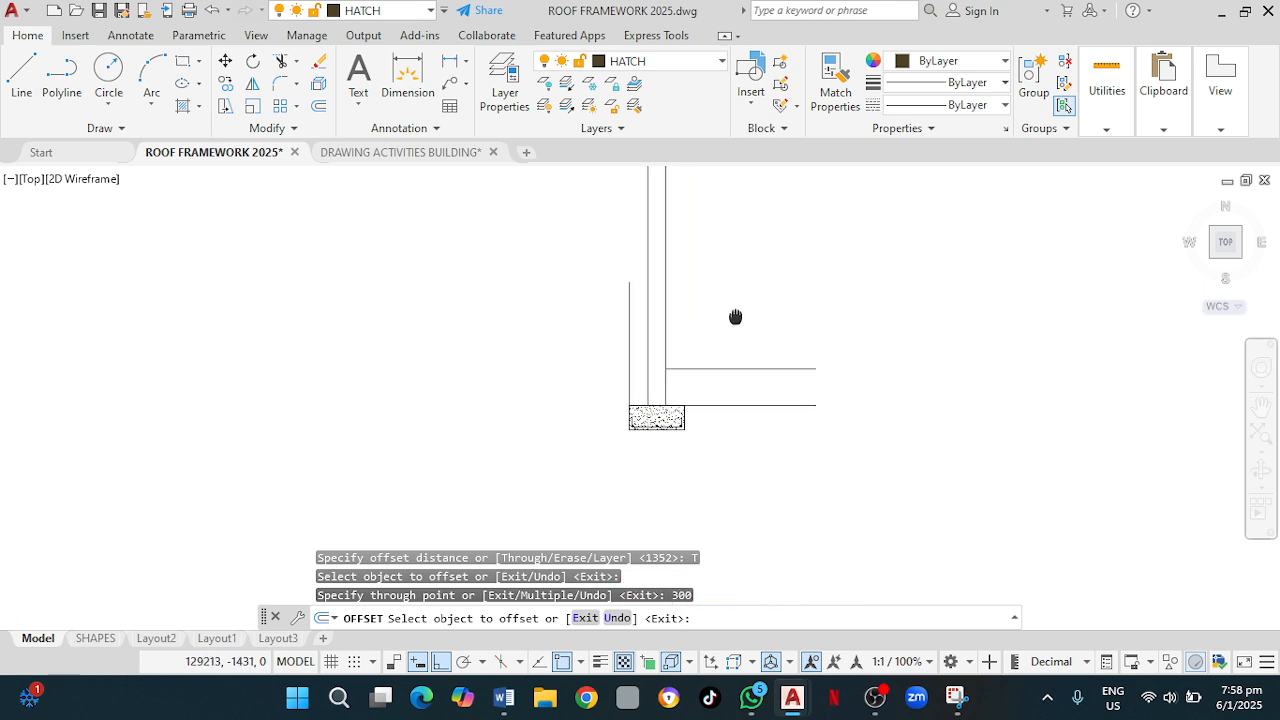
pyautogui.scroll(2, 734, 318)
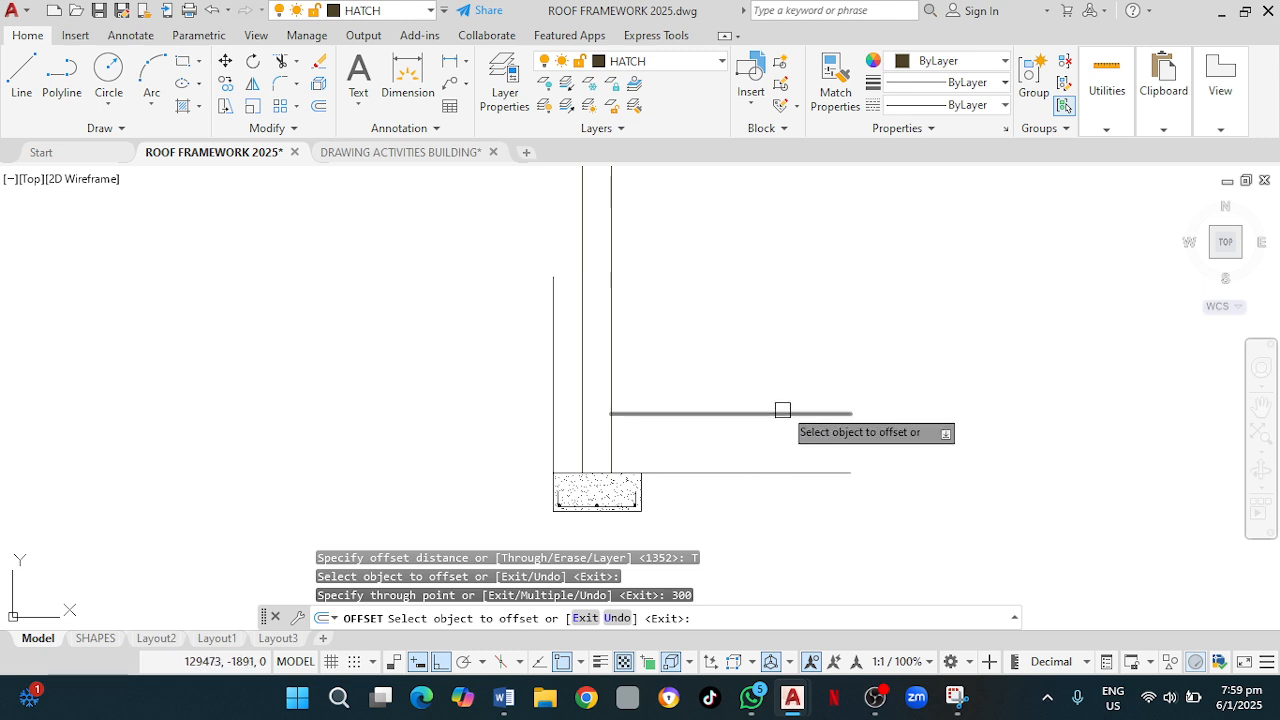
pyautogui.press('Escape')
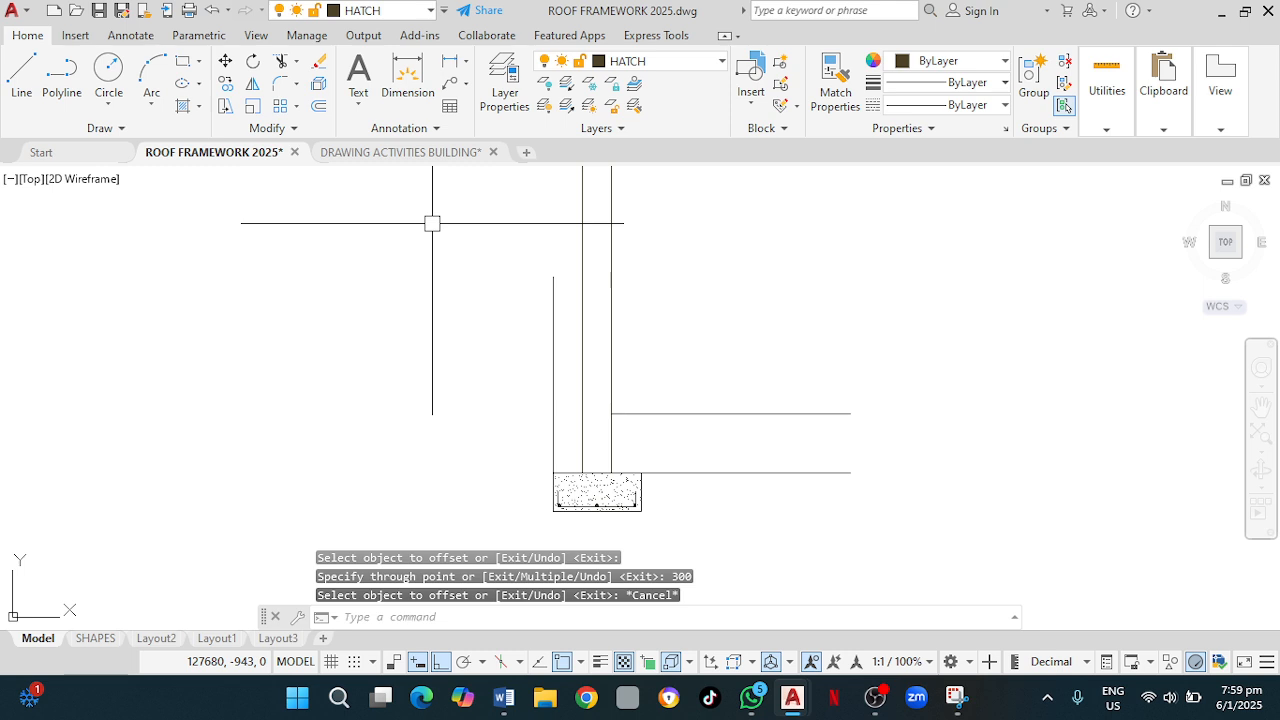
# Try a copy of the upper horizontal line offset 100 upwards, and erase that copy.
pyautogui.write('of')
pyautogui.press('Return')
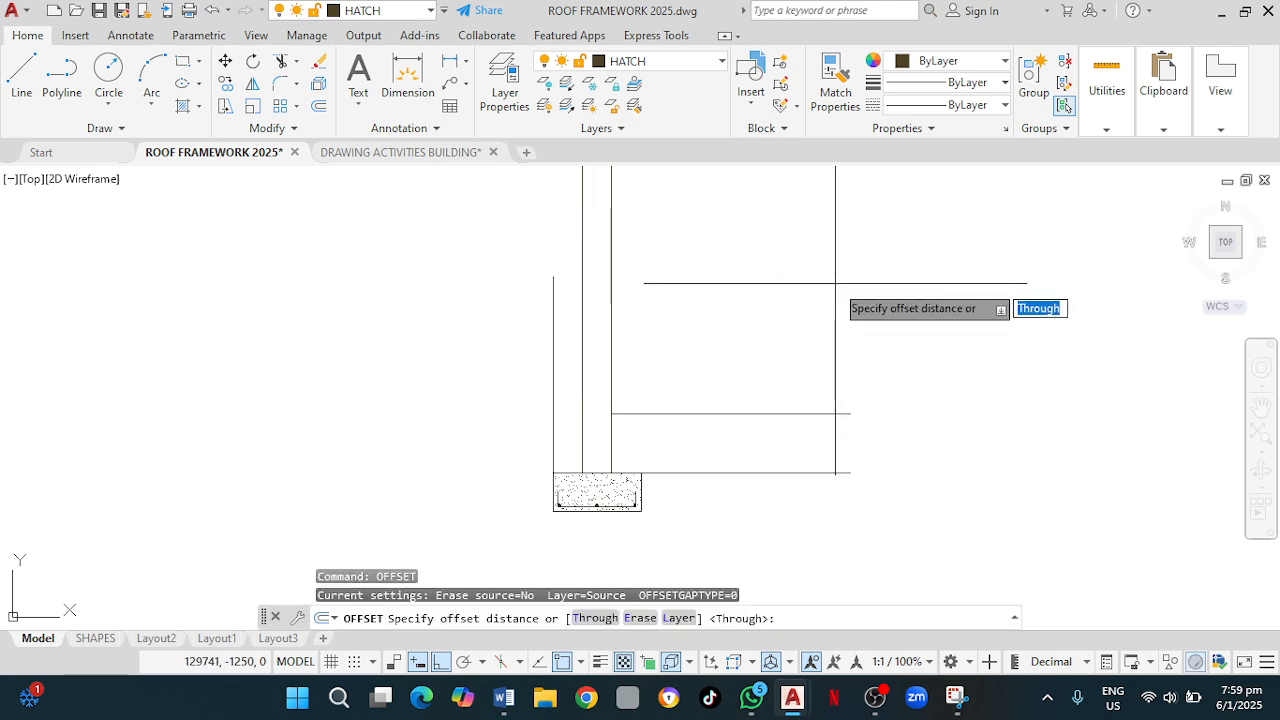
pyautogui.press('Return')
pyautogui.click(778, 414)
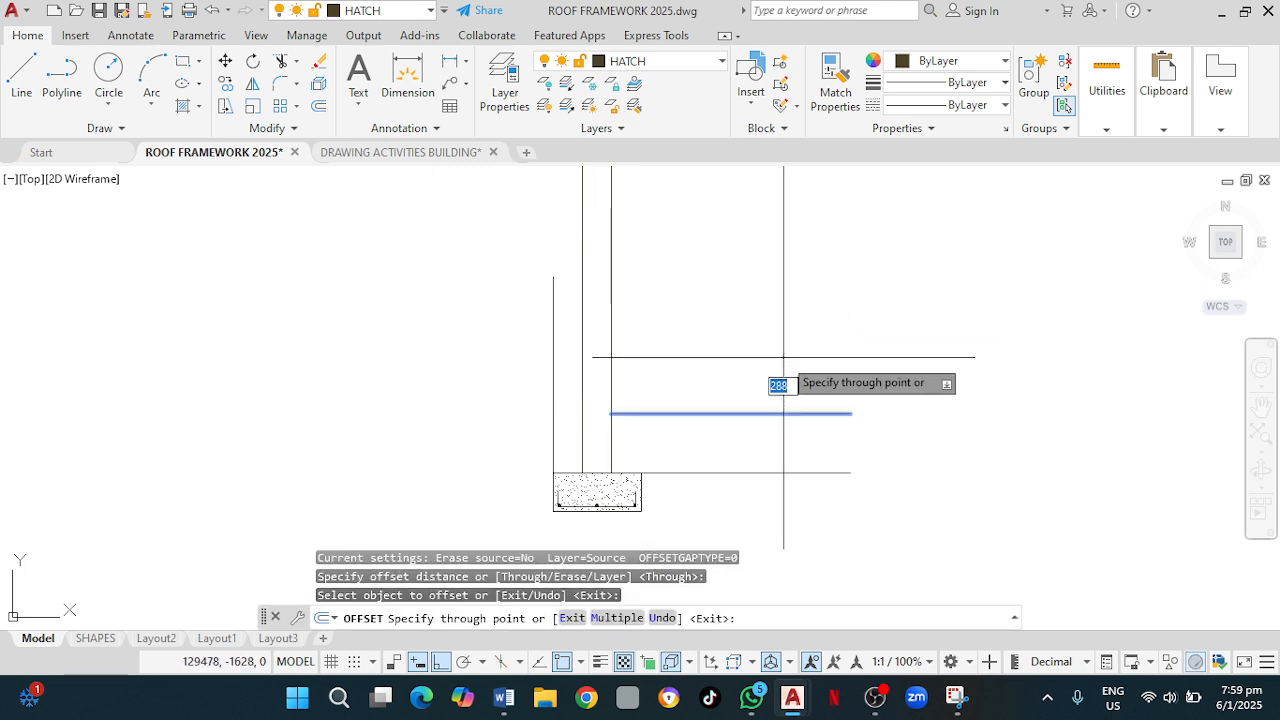
pyautogui.press('Return')
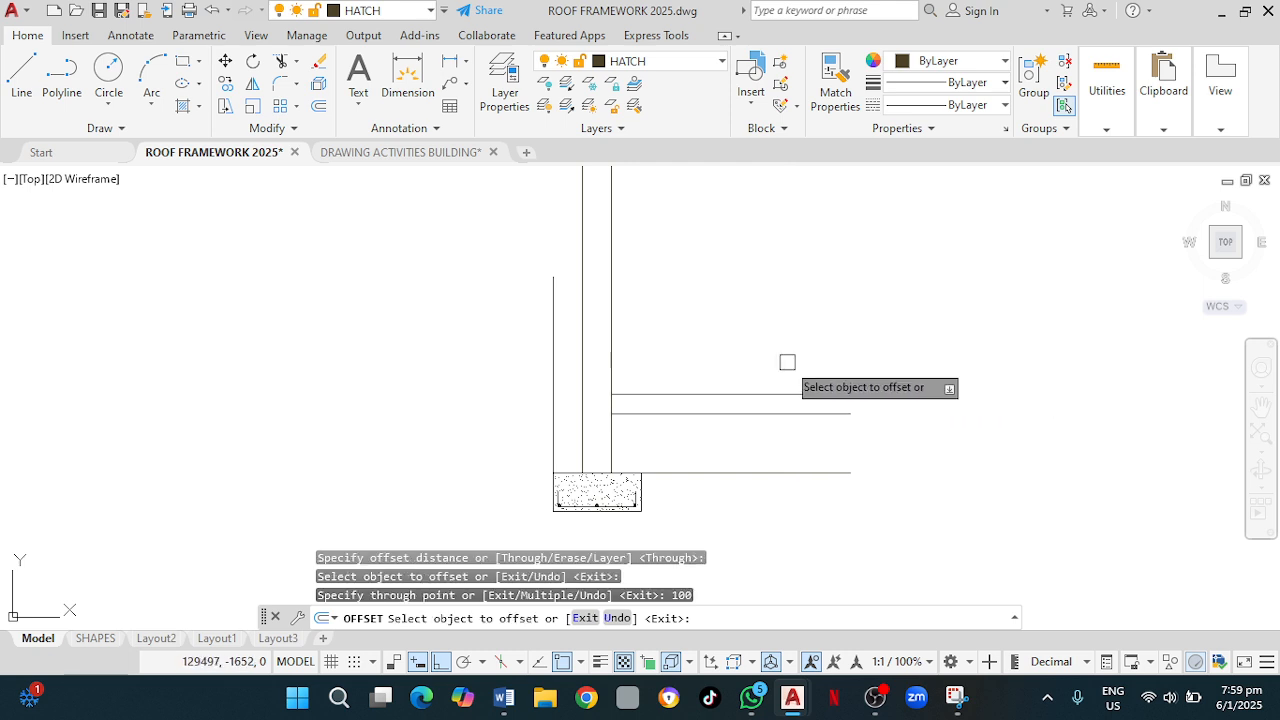
pyautogui.press('Escape')
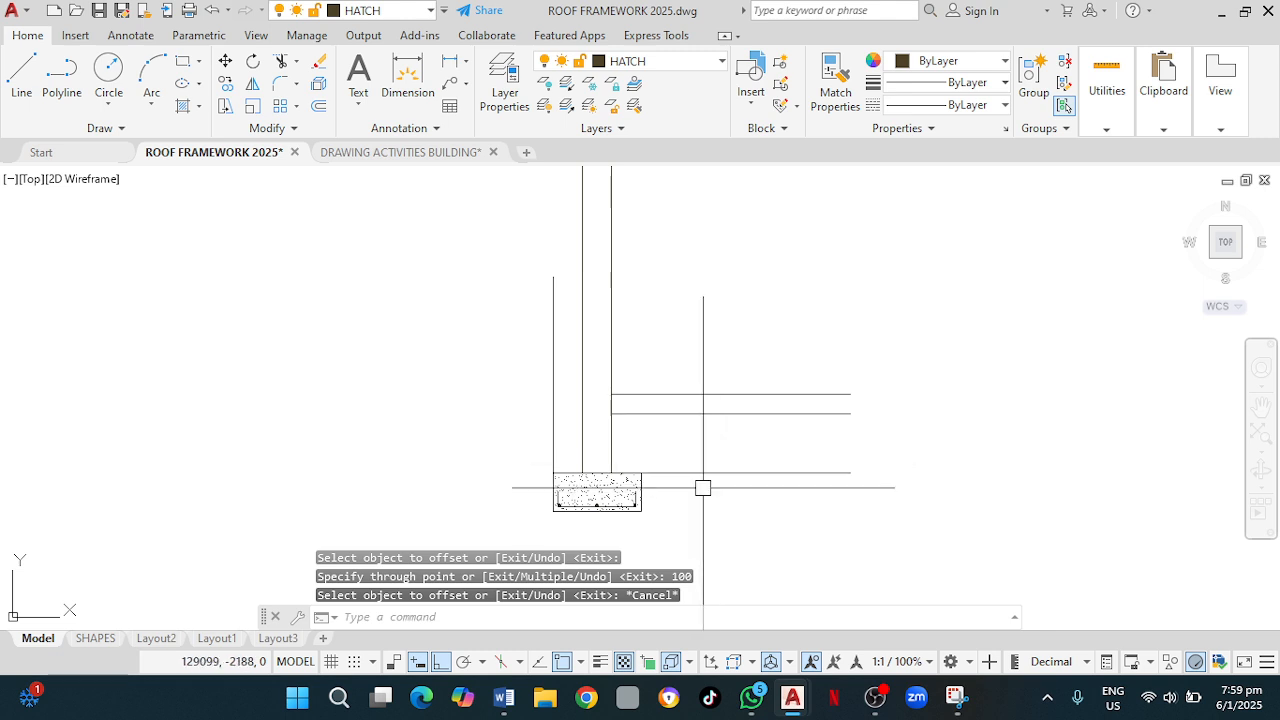
pyautogui.click(786, 395)
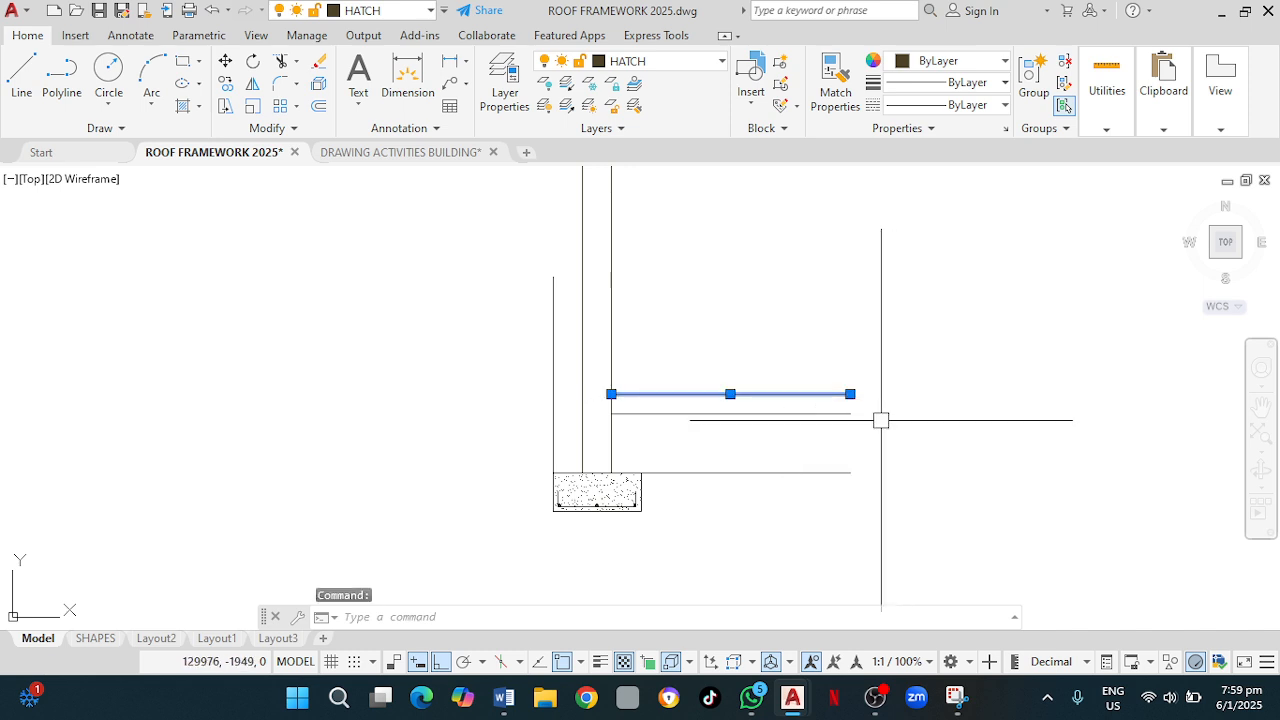
pyautogui.press('Delete')
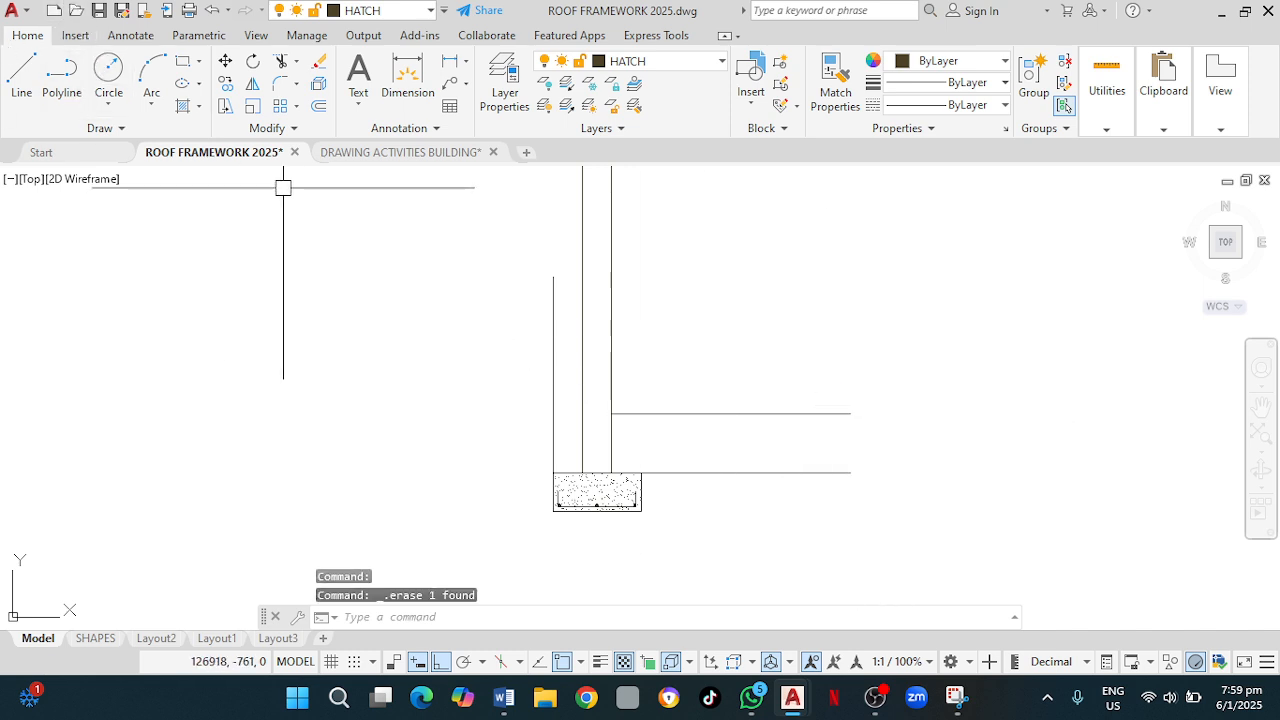
# Offset the upper of the two horizontal lines beside the wall 300 upwards.
pyautogui.press('Return')
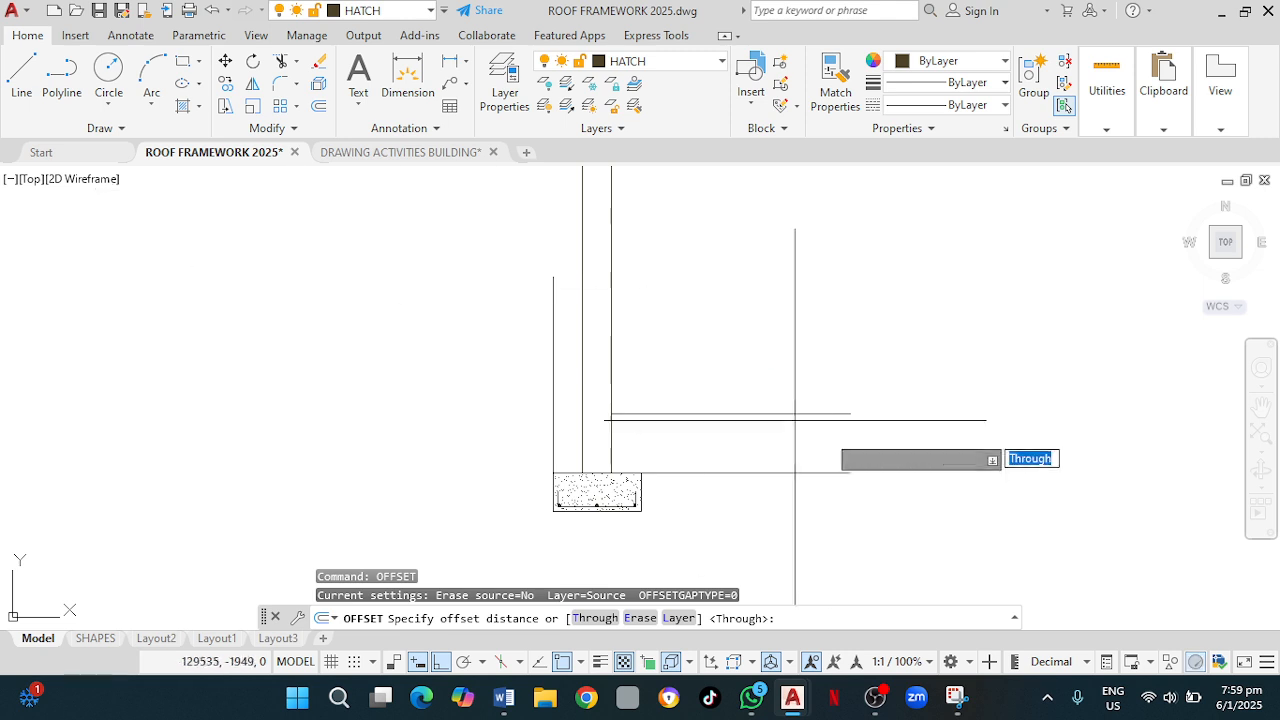
pyautogui.press('Return')
pyautogui.click(760, 413)
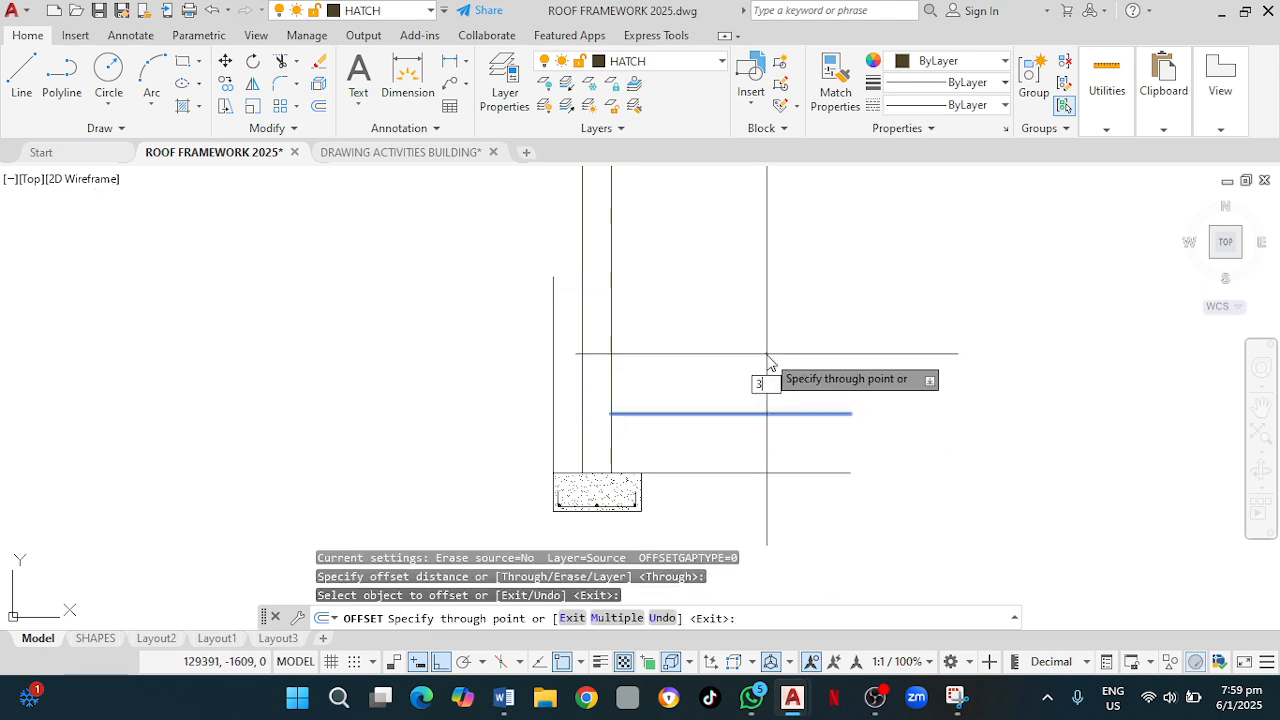
pyautogui.write('300')
pyautogui.press('Return')
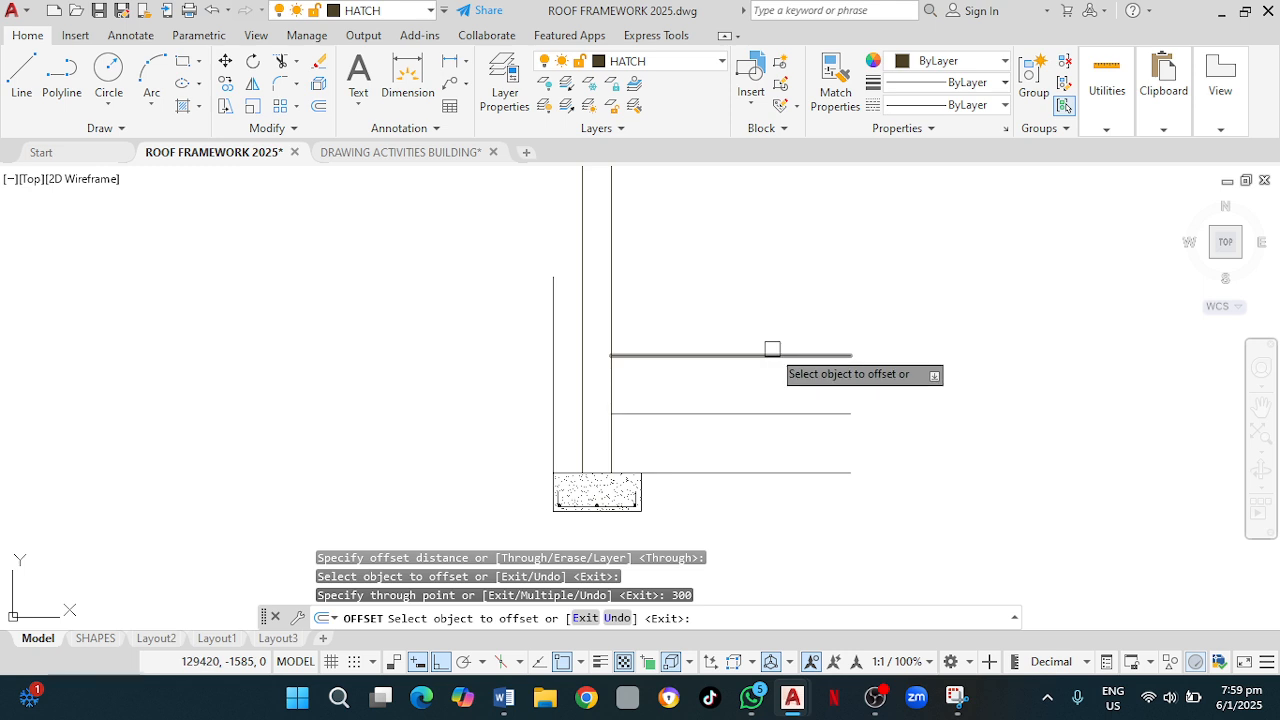
# Offset the topmost horizontal line 100 upwards, and offset the resulting line another 50 upwards.
pyautogui.click(775, 355)
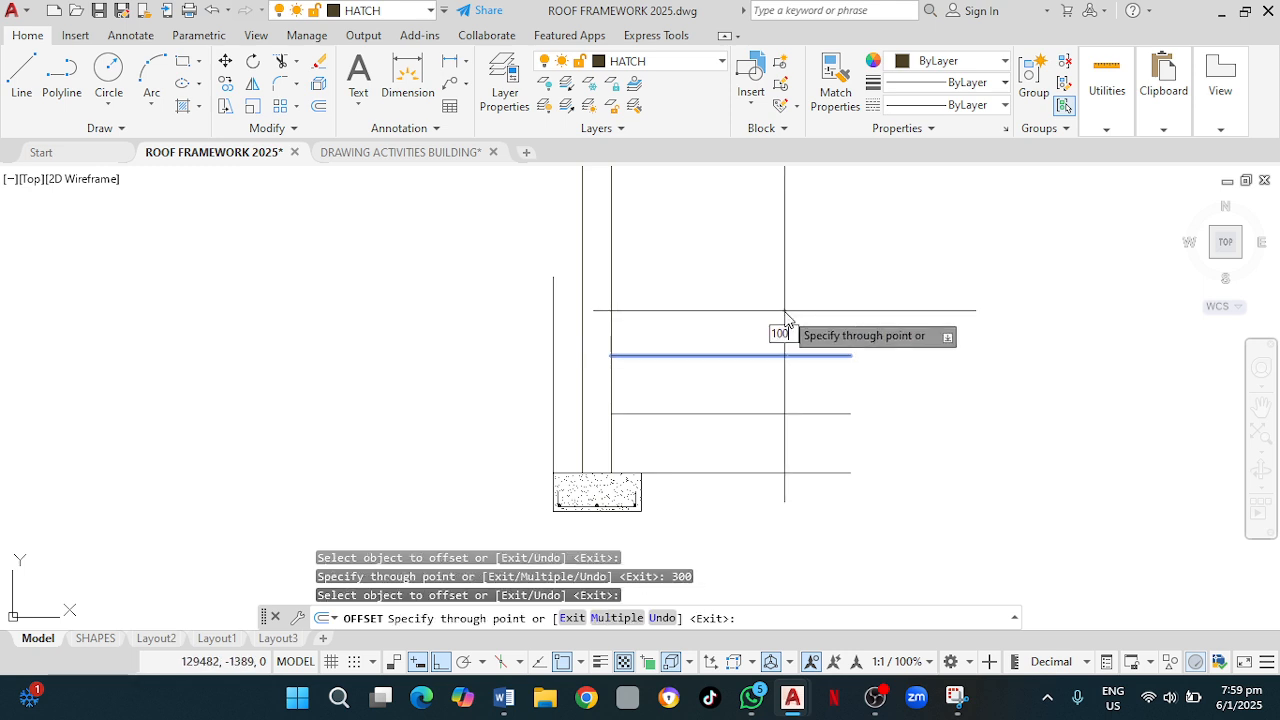
pyautogui.write('100')
pyautogui.press('Return')
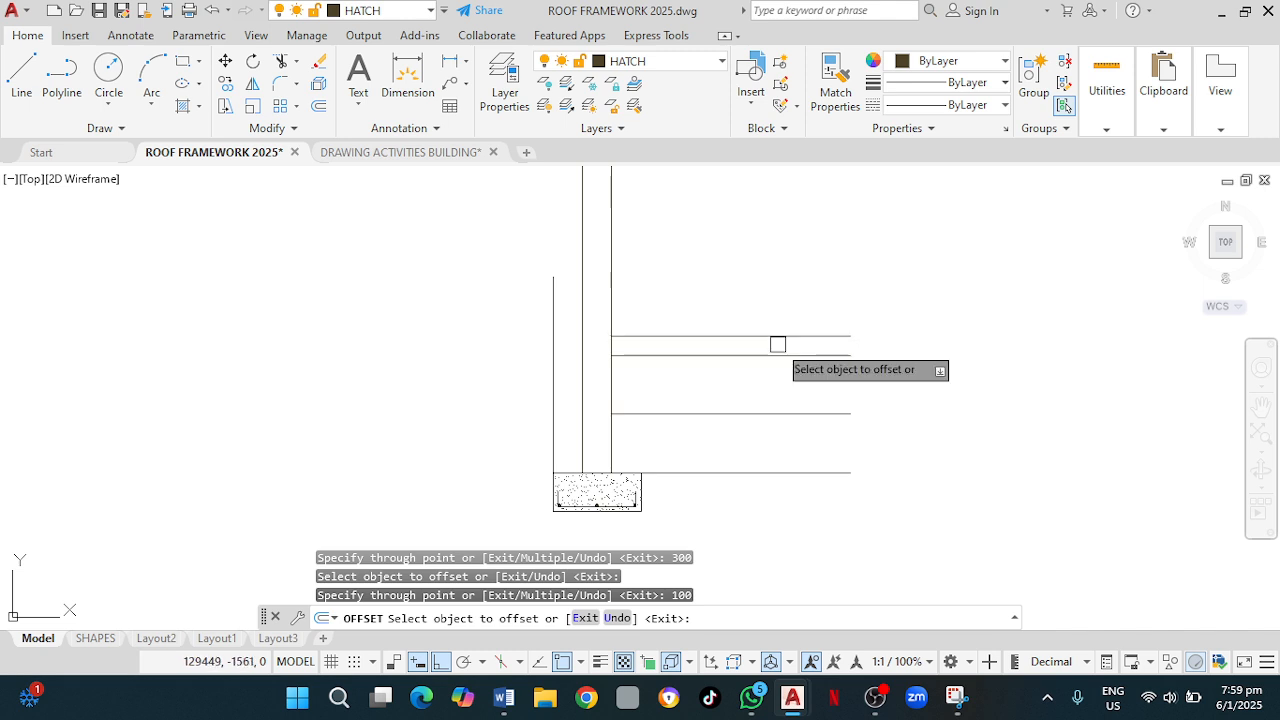
pyautogui.click(781, 336)
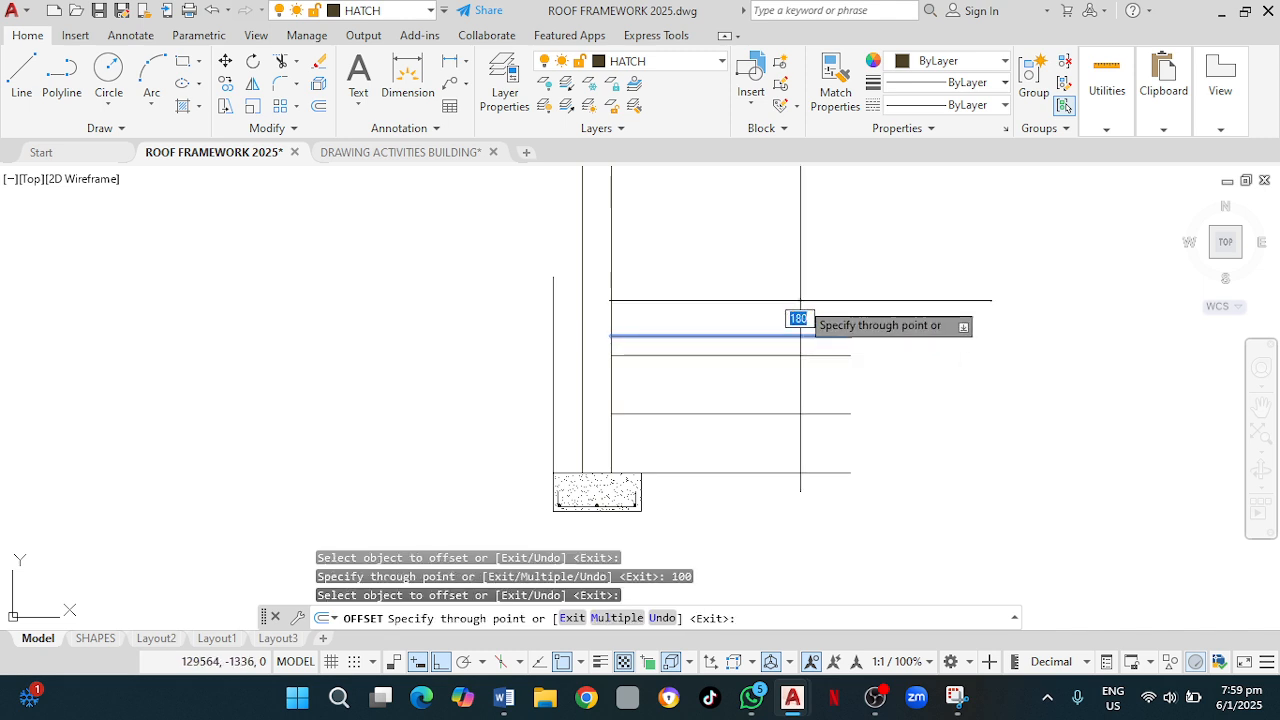
pyautogui.press('Return')
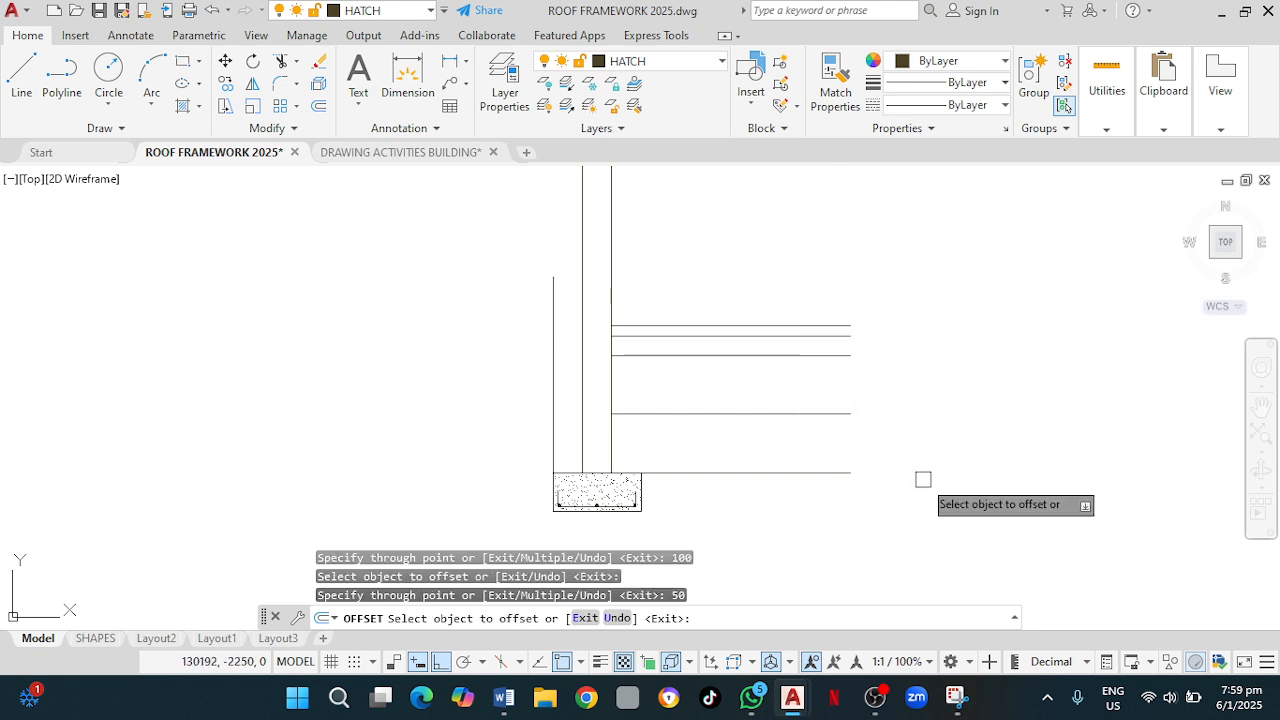
pyautogui.press('Escape')
# Erase the horizontal line at the footing's top and draw a rectangle from the topmost line's left end to the lowest remaining line's right end.
pyautogui.click(742, 471)
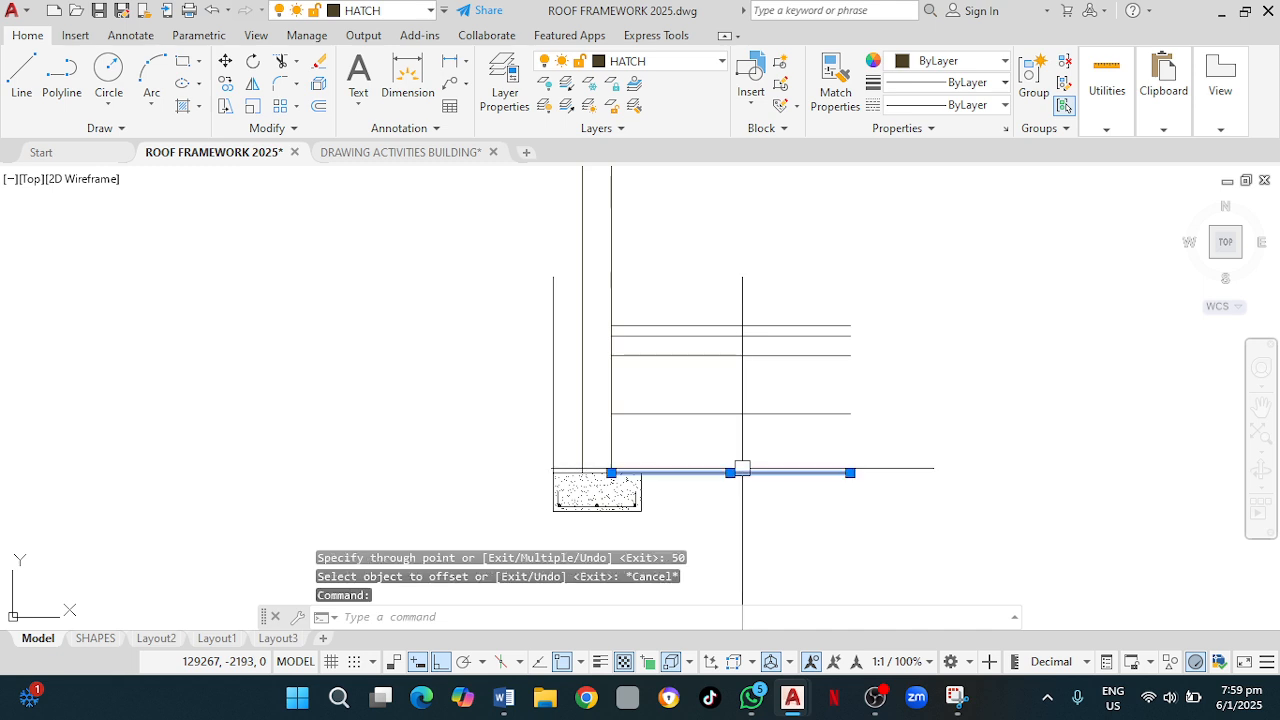
pyautogui.press('Delete')
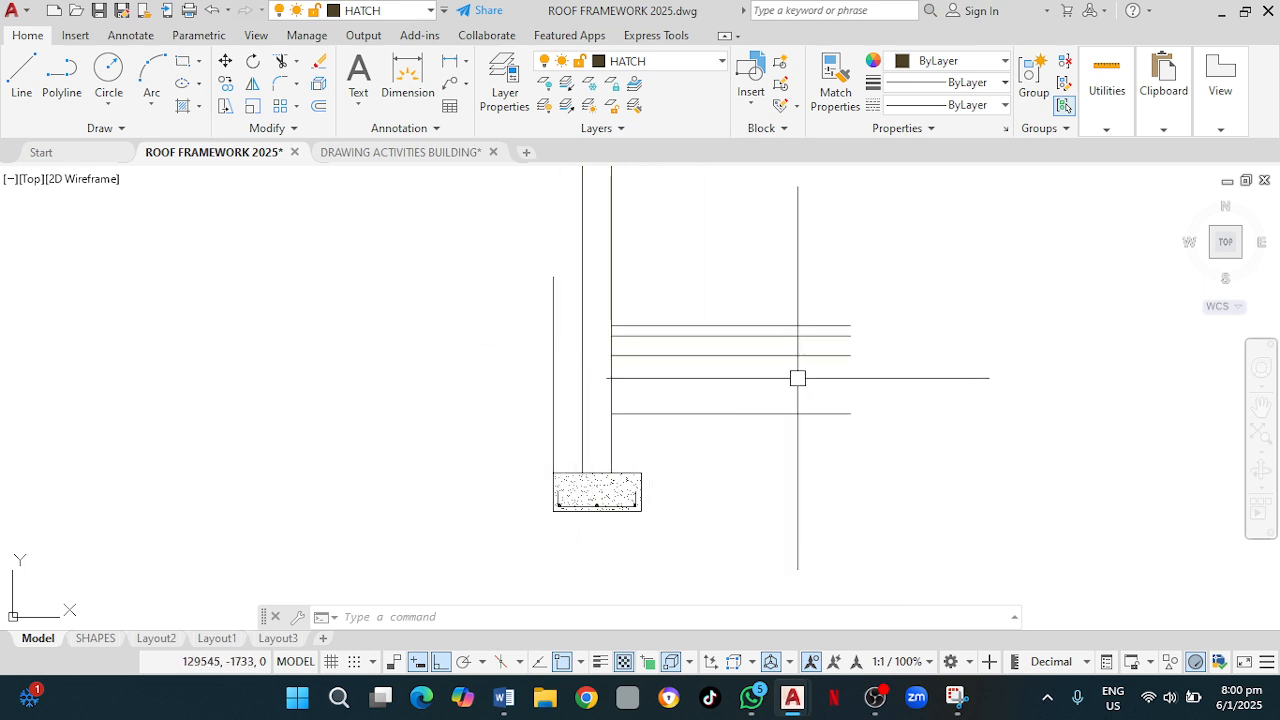
pyautogui.write('rec')
pyautogui.press('Return')
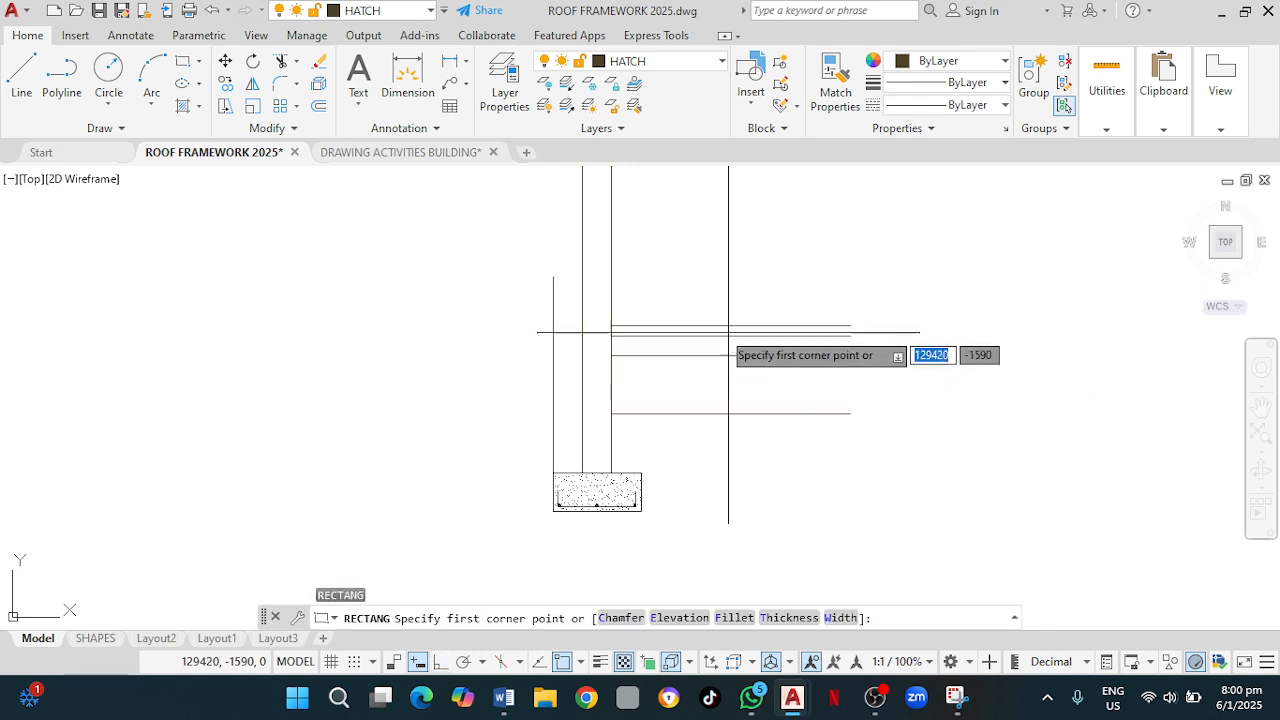
pyautogui.click(611, 325)
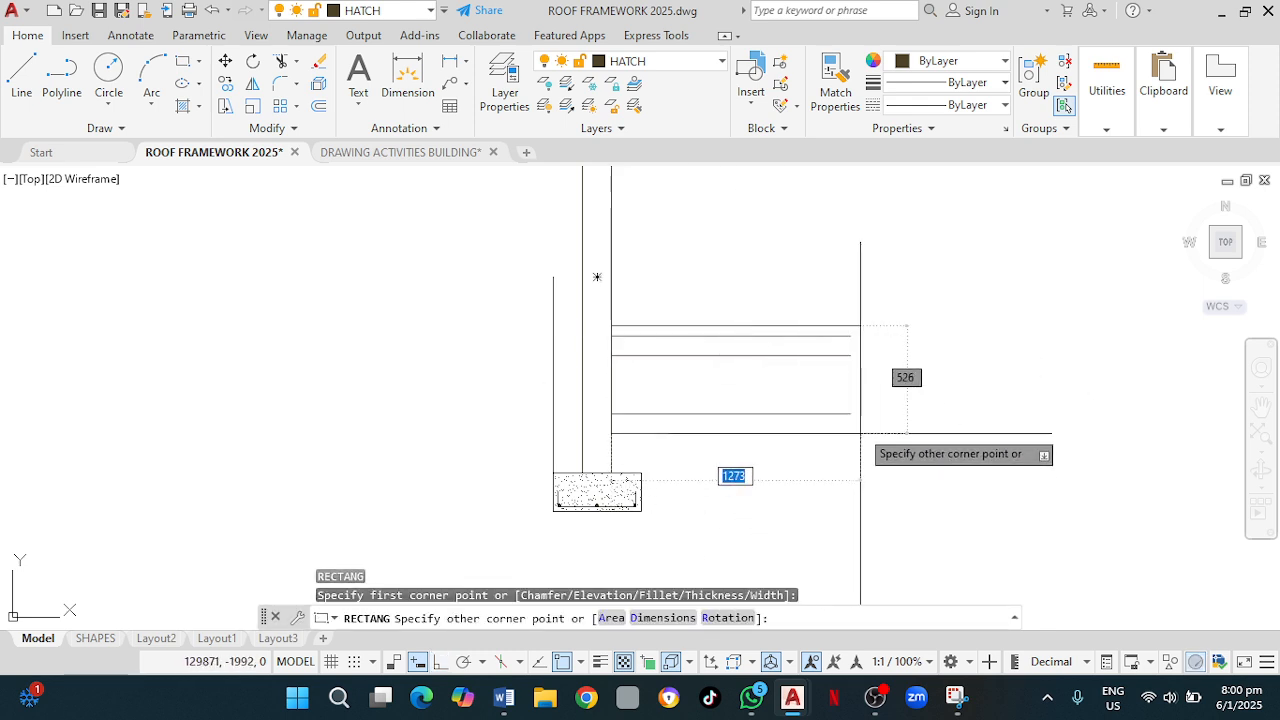
pyautogui.click(851, 413)
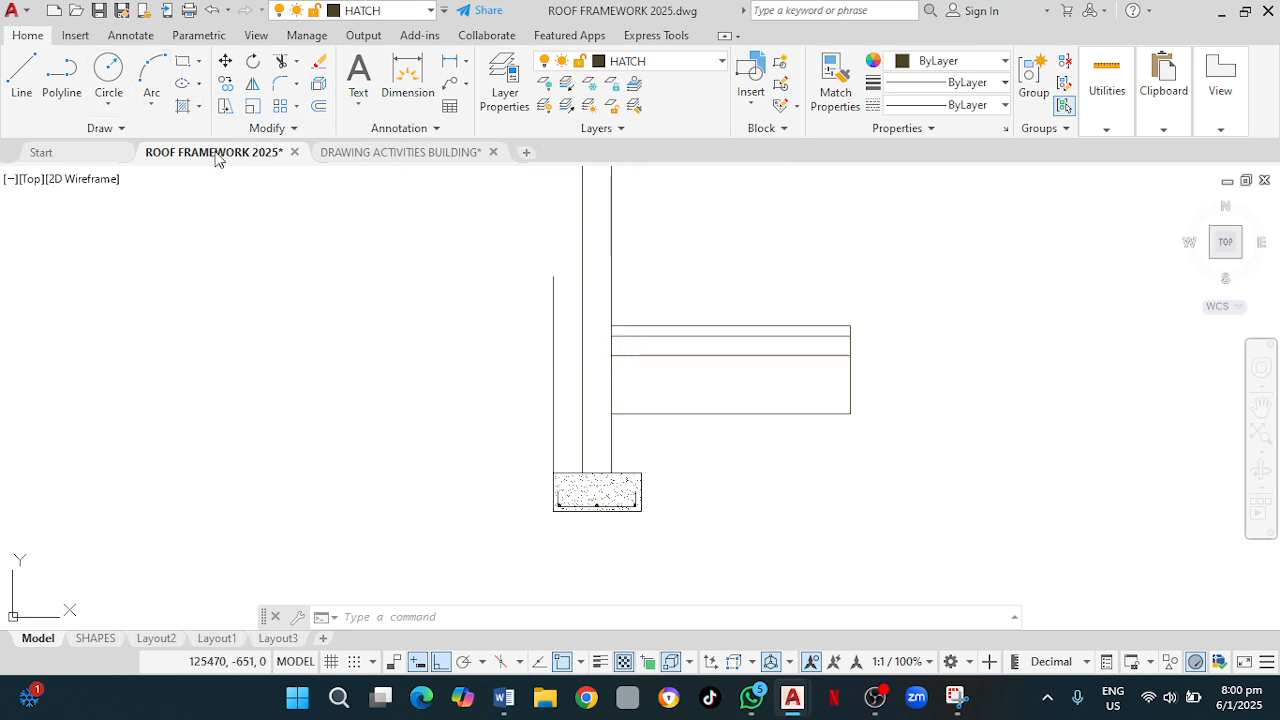
# Hatch the 300 layer, the lowest floor layer beside the wall, with the EARTH pattern at scale 1.
pyautogui.moveTo(217, 160)
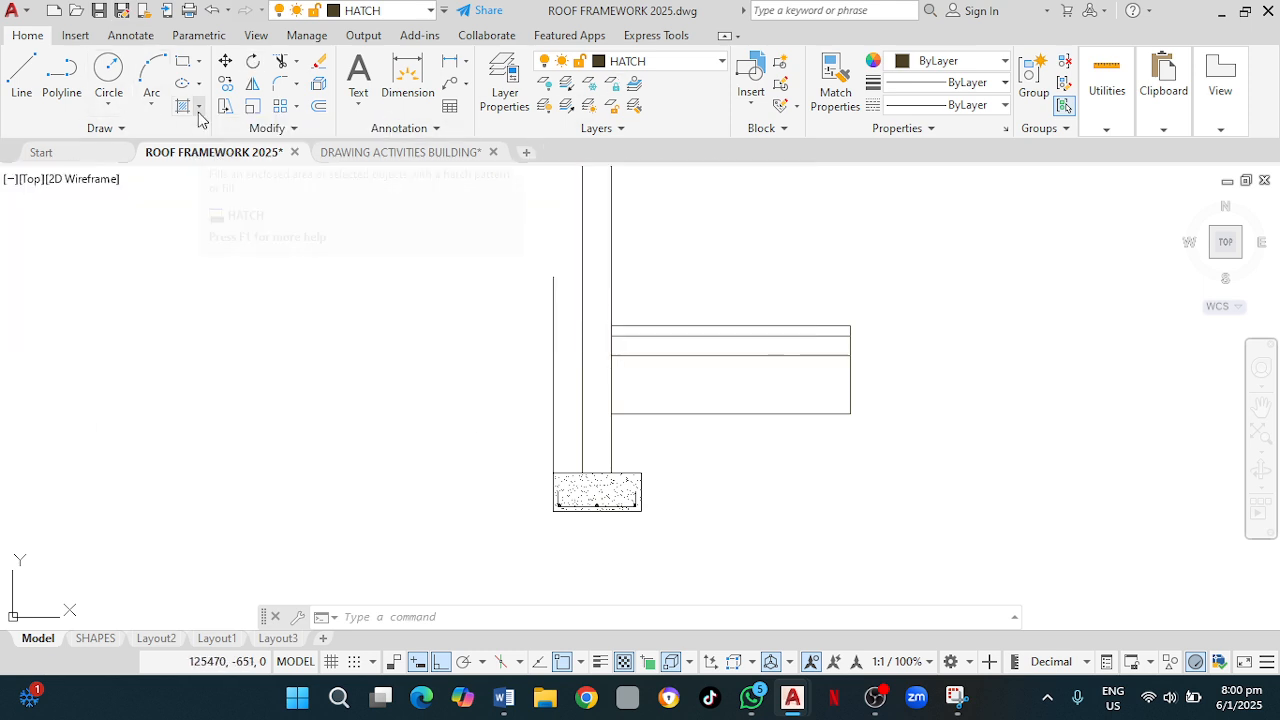
pyautogui.click(199, 108)
pyautogui.click(206, 139)
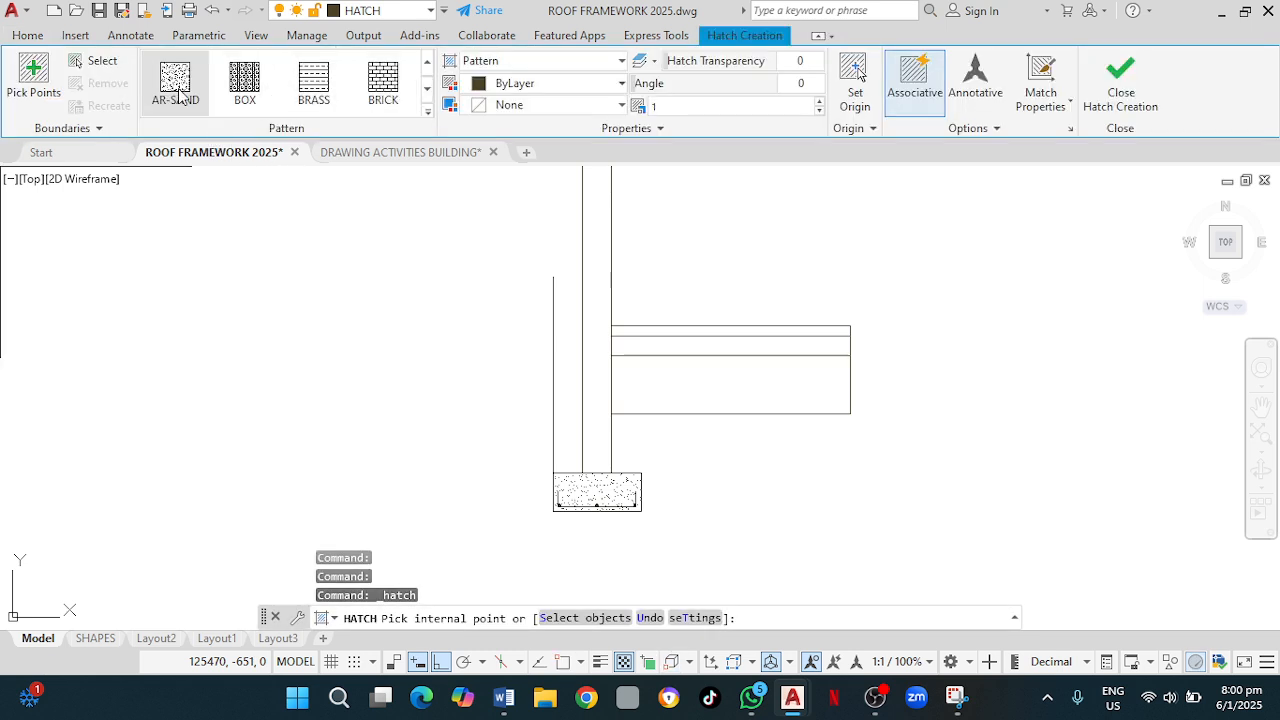
pyautogui.click(430, 115)
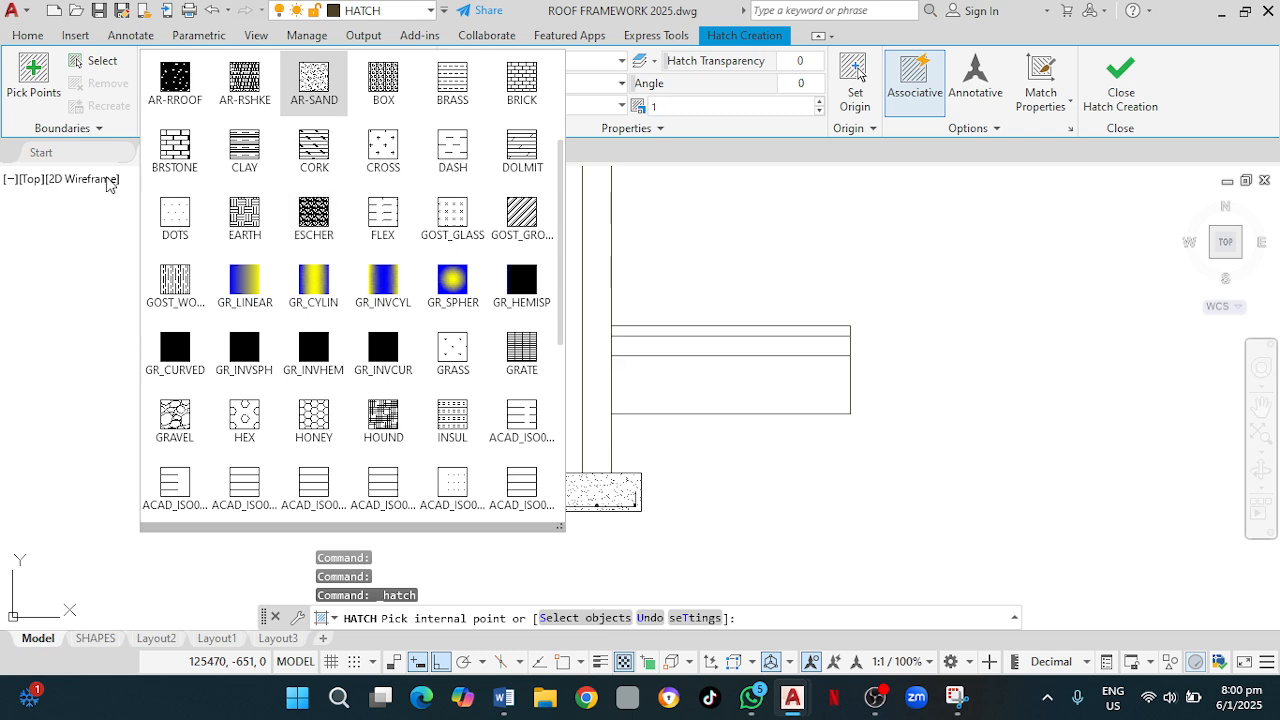
pyautogui.click(245, 215)
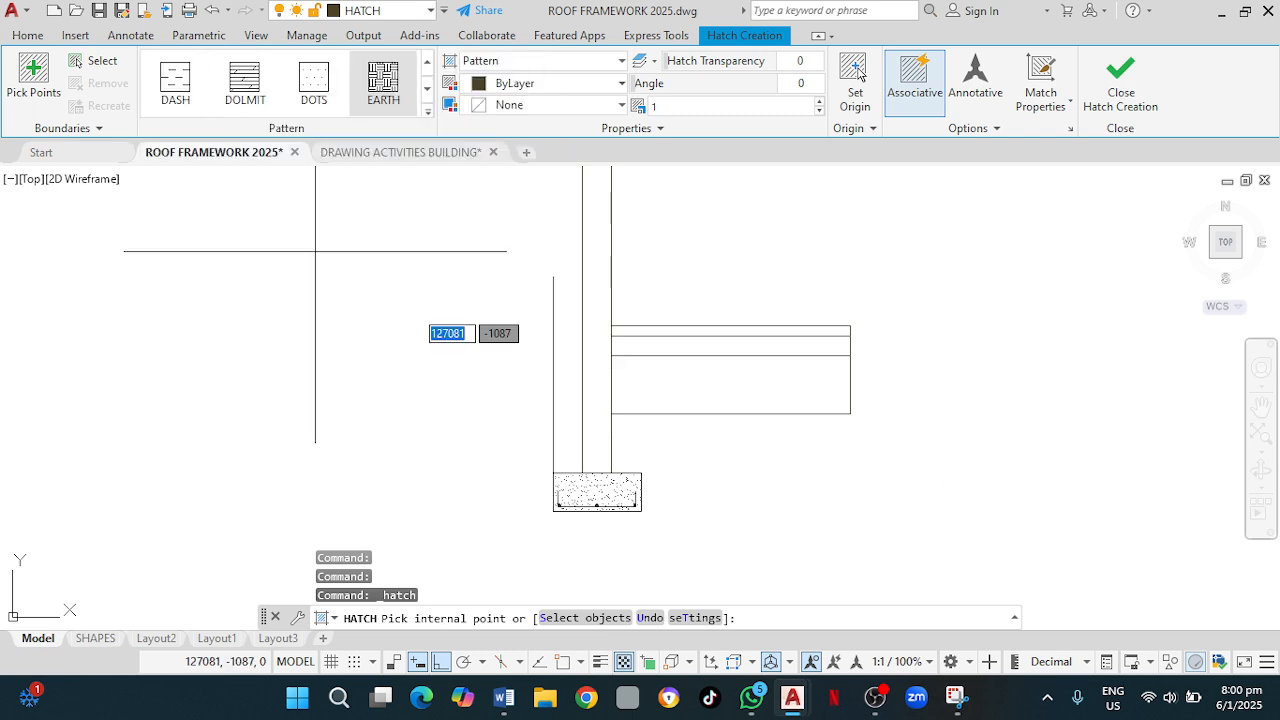
pyautogui.scroll(2, 680, 420)
pyautogui.scroll(4, 645, 320)
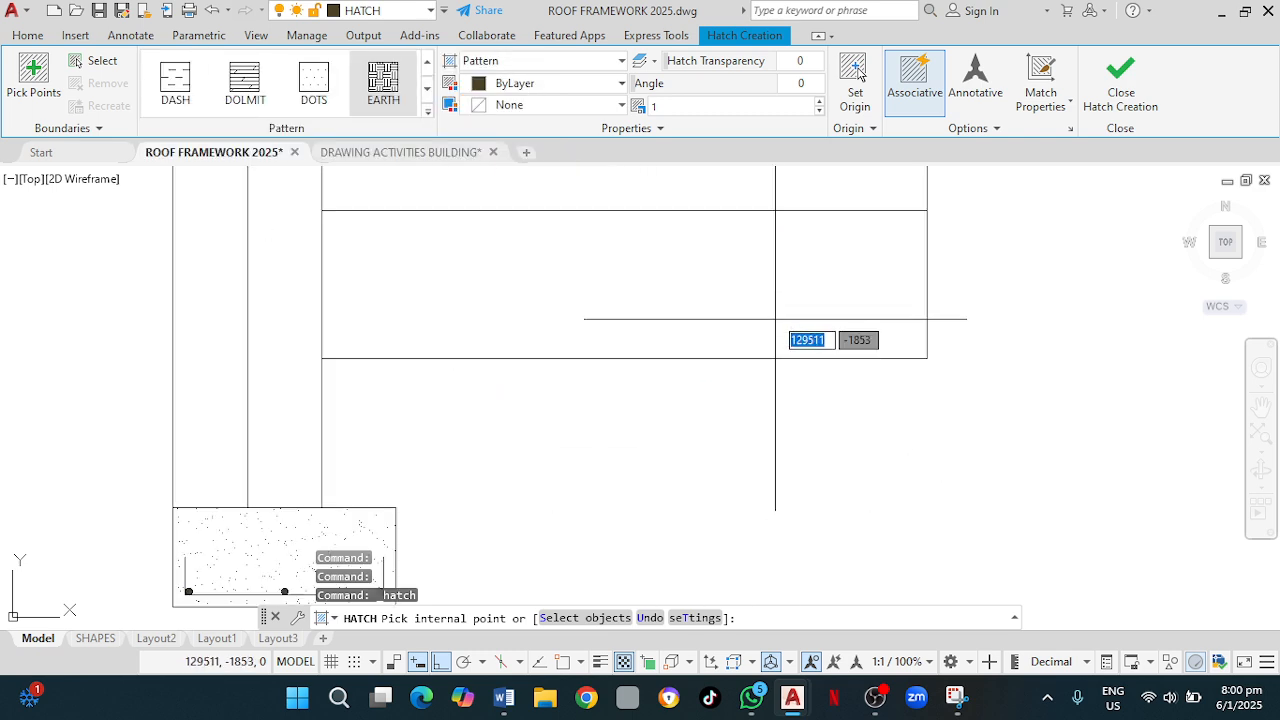
pyautogui.click(645, 362)
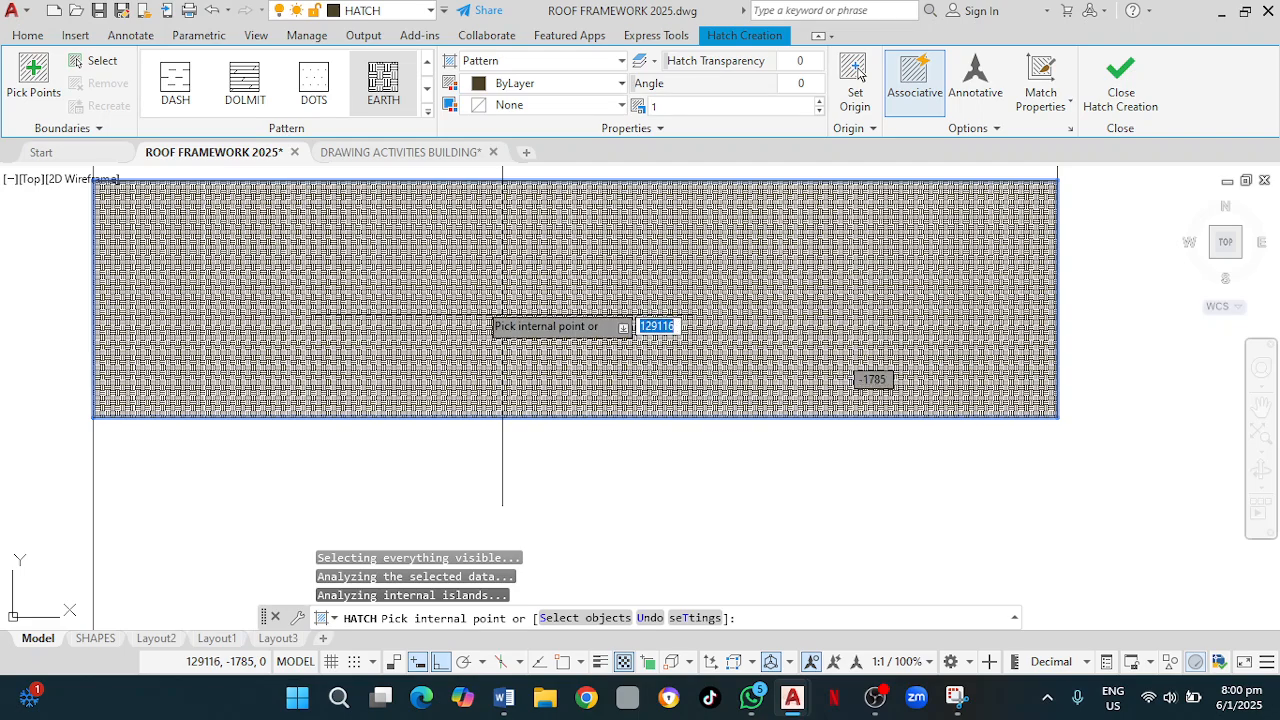
pyautogui.scroll(-2, 660, 370)
pyautogui.scroll(5, 850, 465)
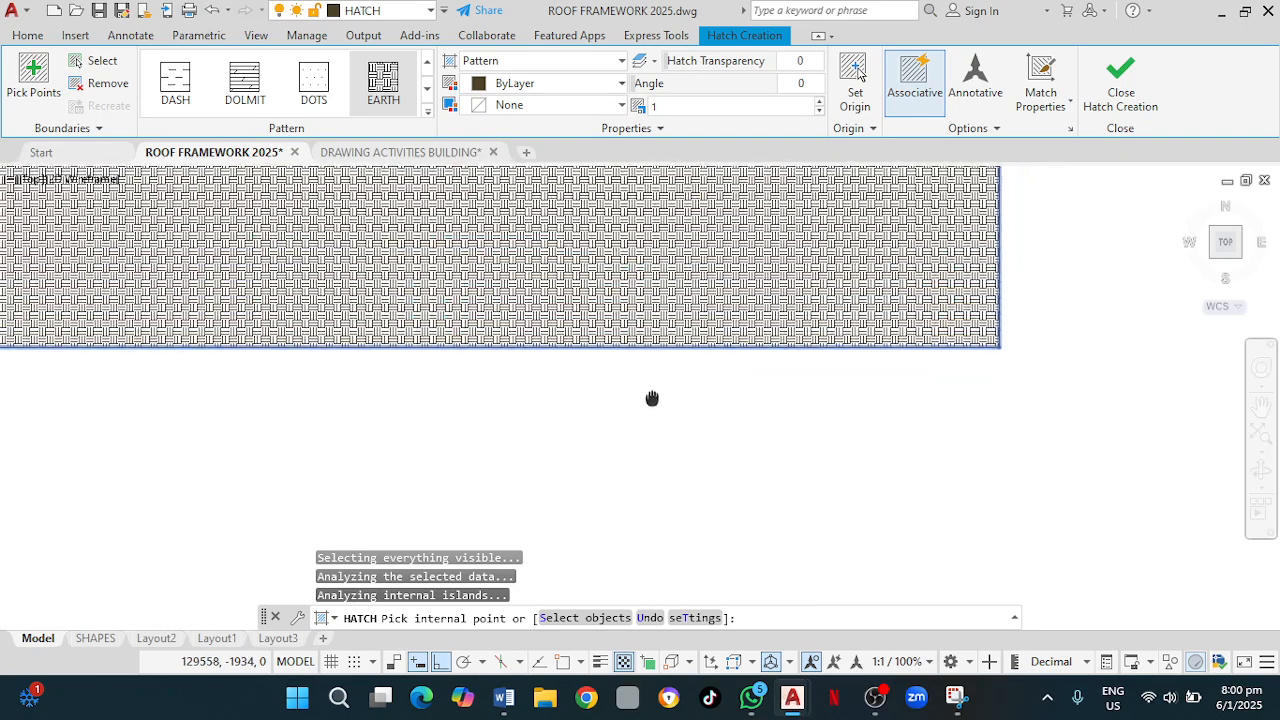
pyautogui.scroll(4, 630, 385)
pyautogui.scroll(-5, 615, 378)
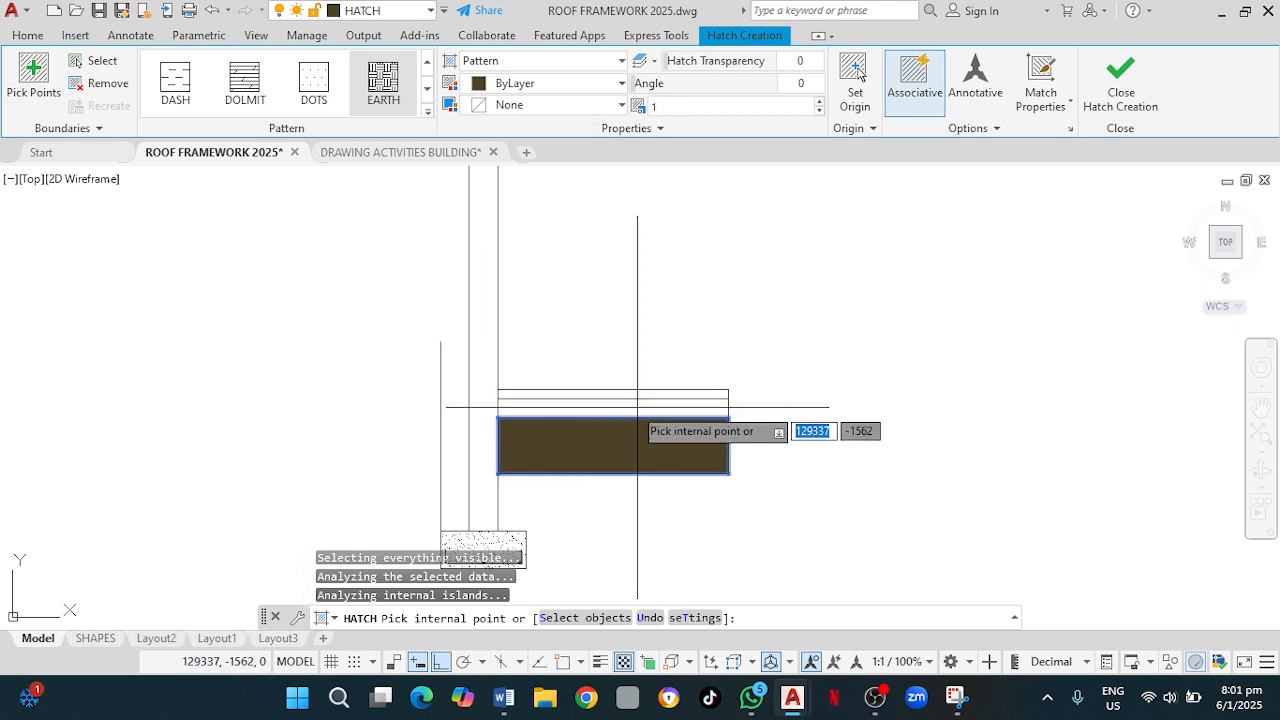
pyautogui.scroll(2, 610, 401)
pyautogui.press('Escape')
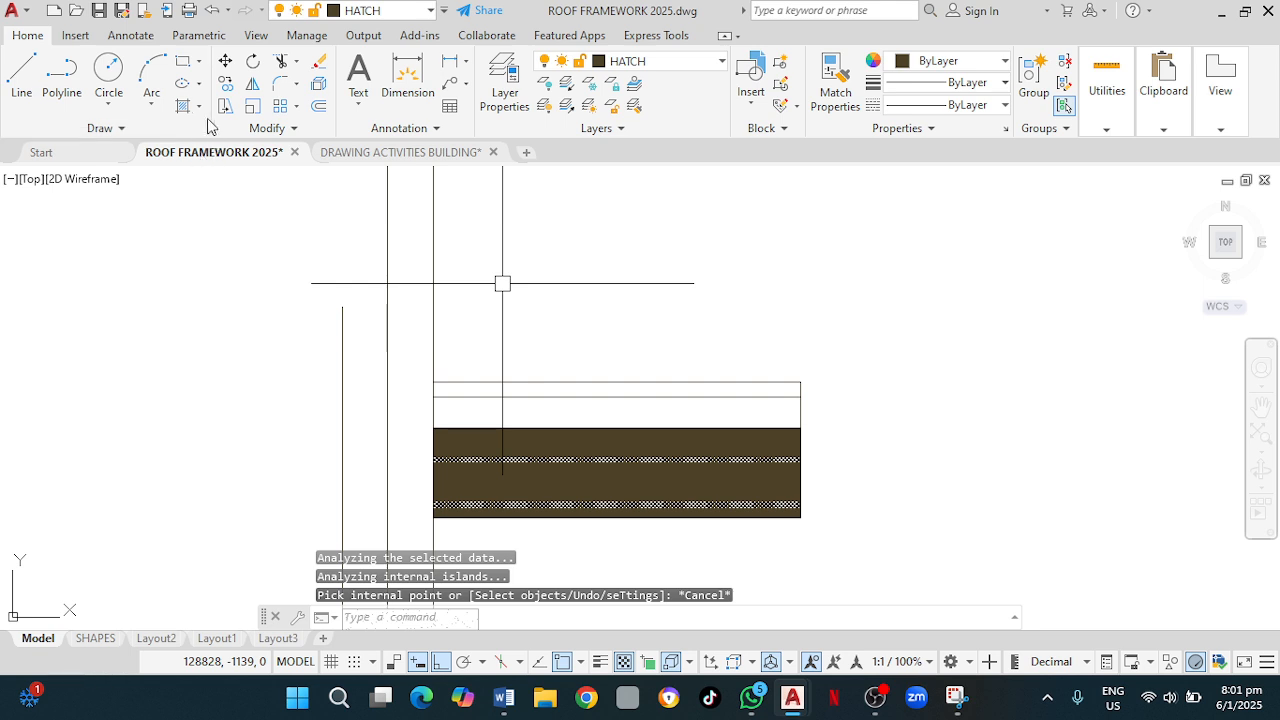
# Hatch the 100 layer directly above the earth-hatched layer with the GRAVEL pattern at scale 1.
pyautogui.click(197, 108)
pyautogui.click(224, 136)
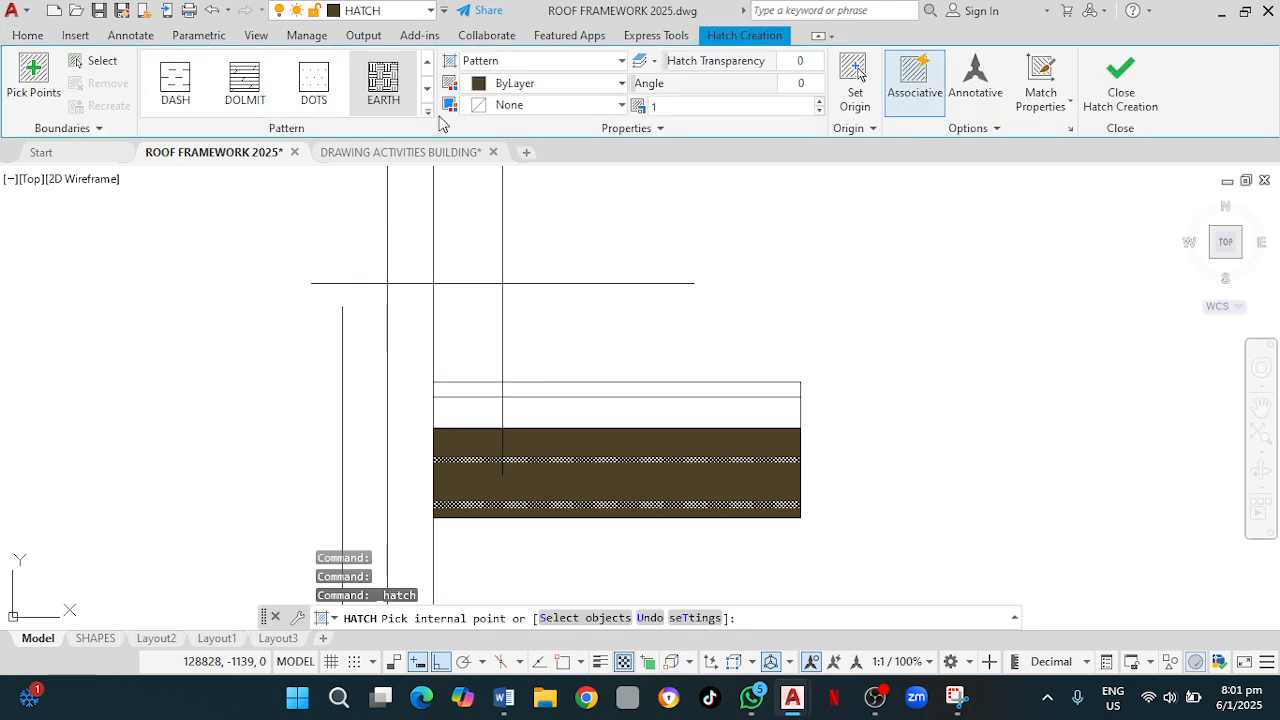
pyautogui.click(428, 115)
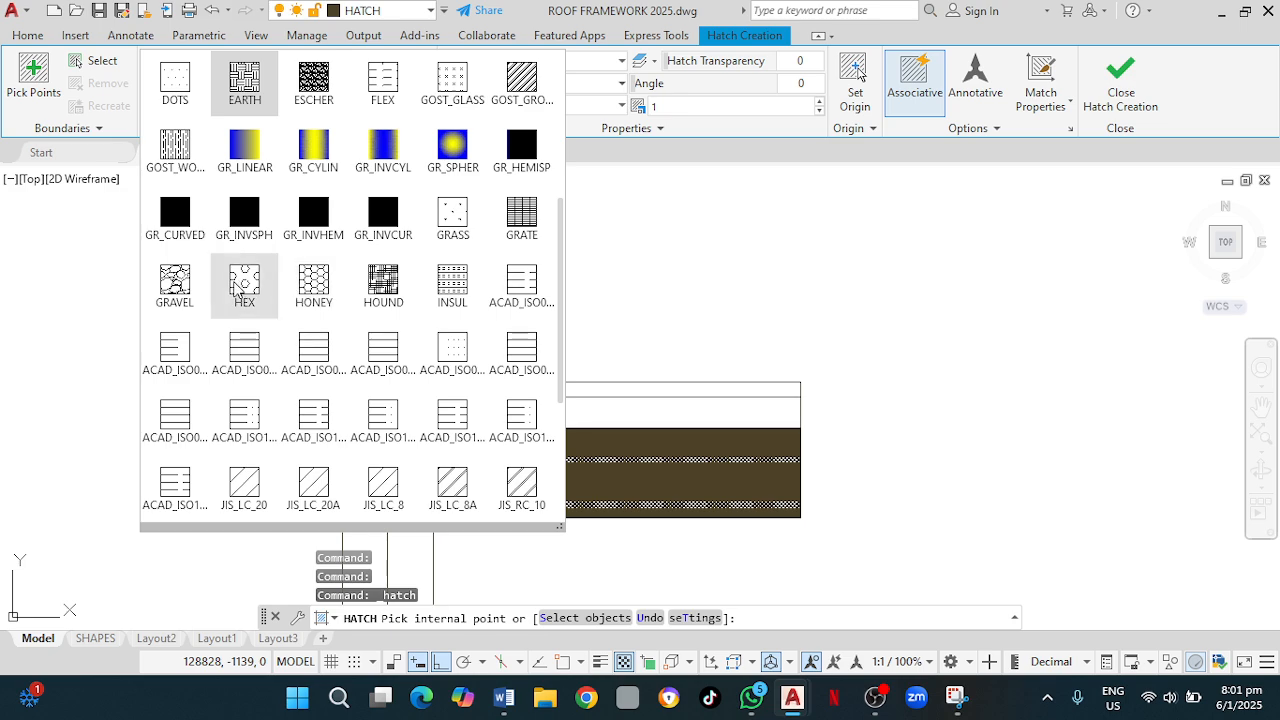
pyautogui.click(175, 285)
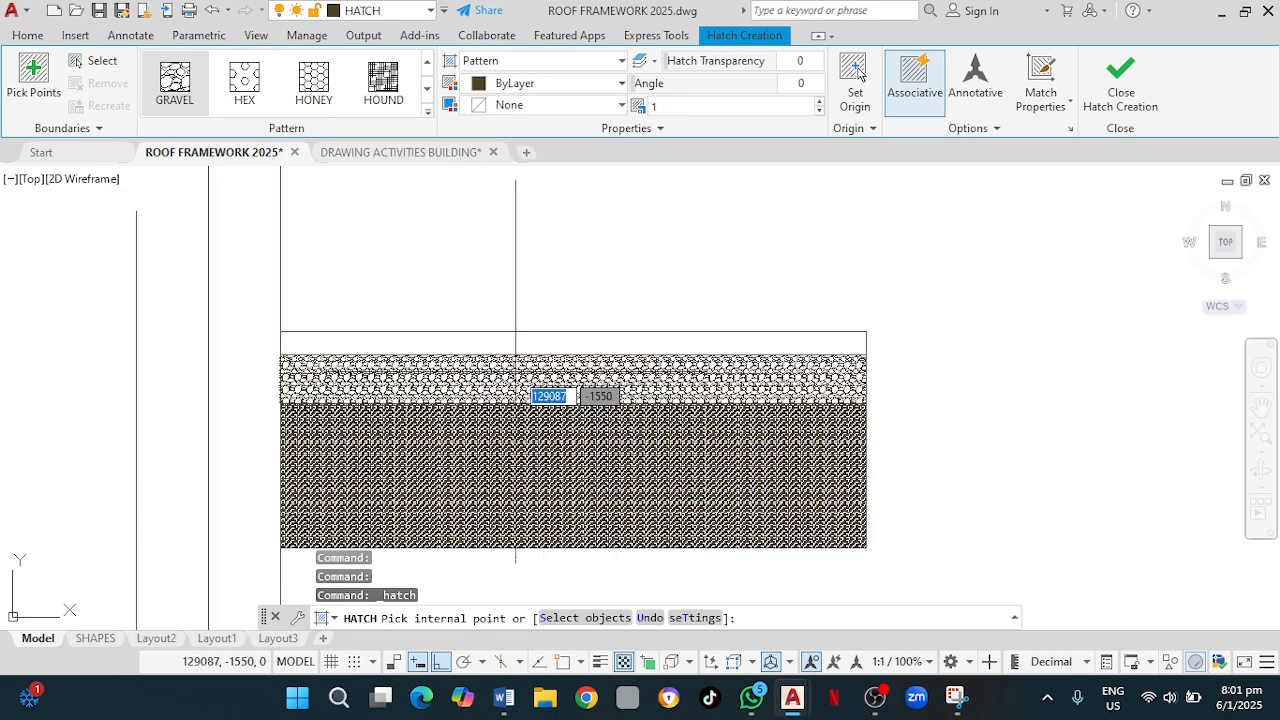
pyautogui.scroll(3, 535, 392)
pyautogui.click(473, 392)
pyautogui.scroll(-2, 473, 392)
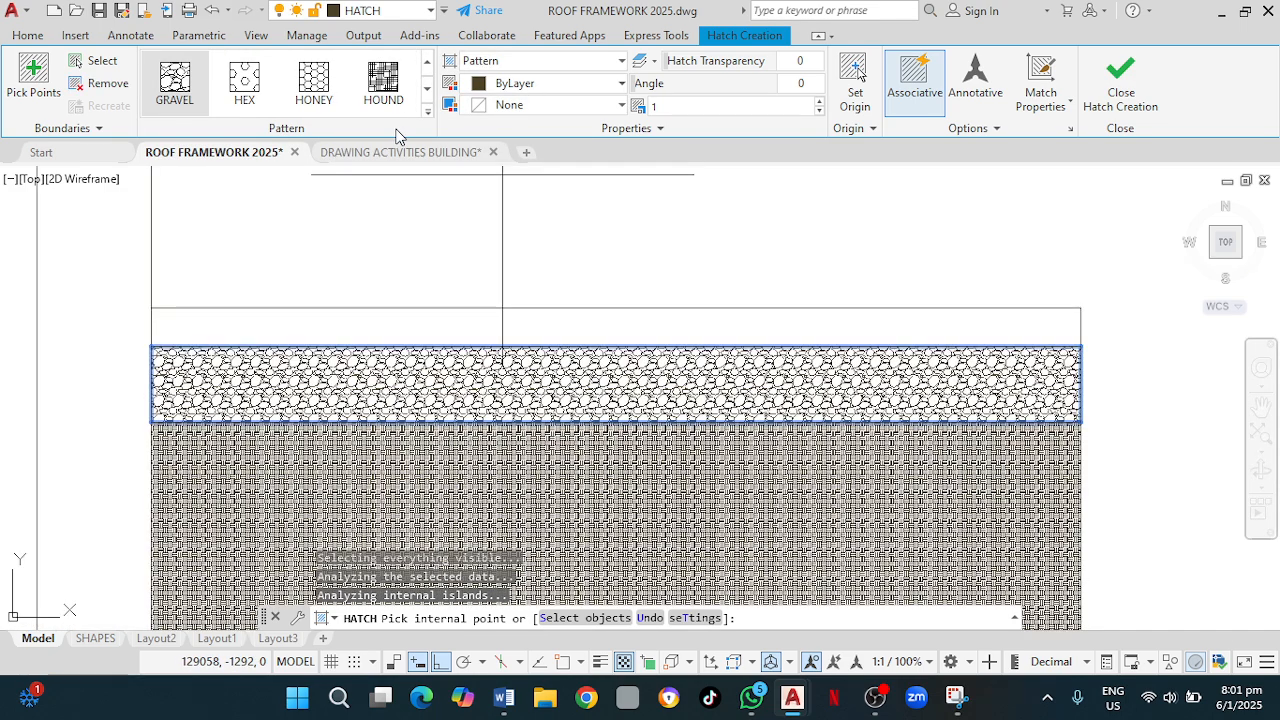
# Preview other patterns on the 100 layer's hatch and change its pattern to AR-SAND.
pyautogui.click(427, 116)
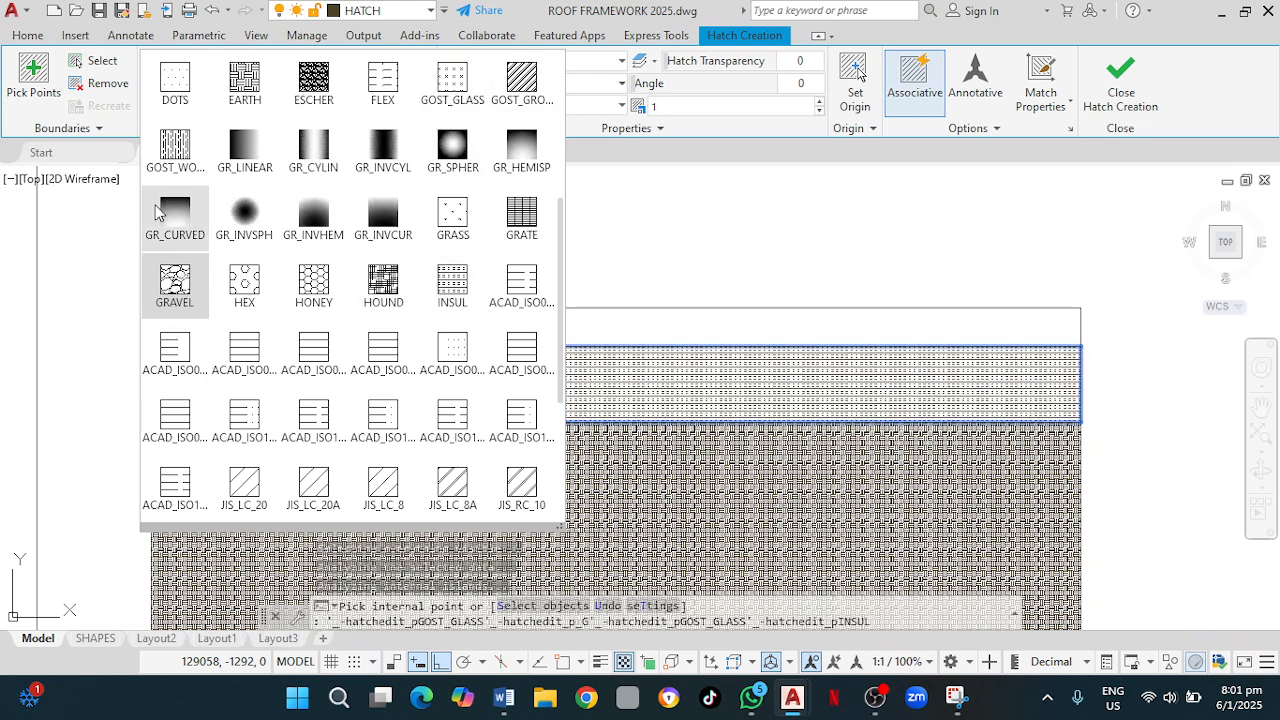
pyautogui.scroll(-2, 371, 336)
pyautogui.scroll(5, 371, 336)
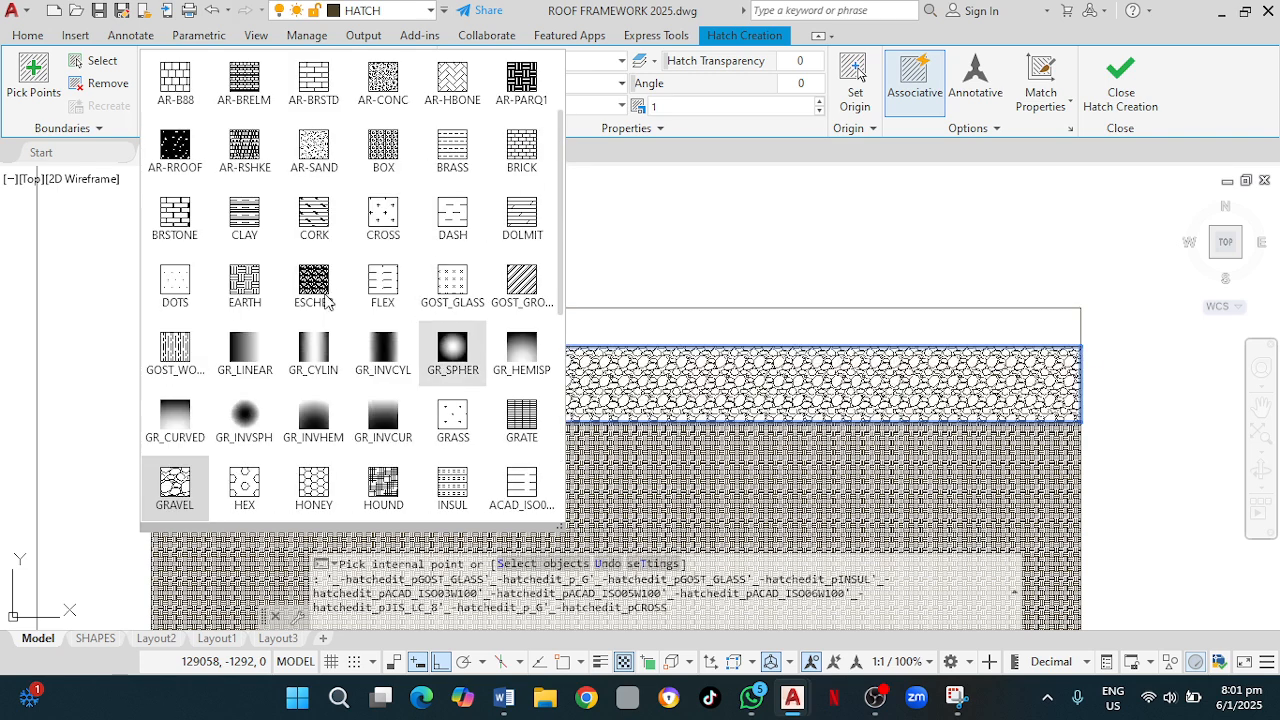
pyautogui.scroll(-1, 337, 372)
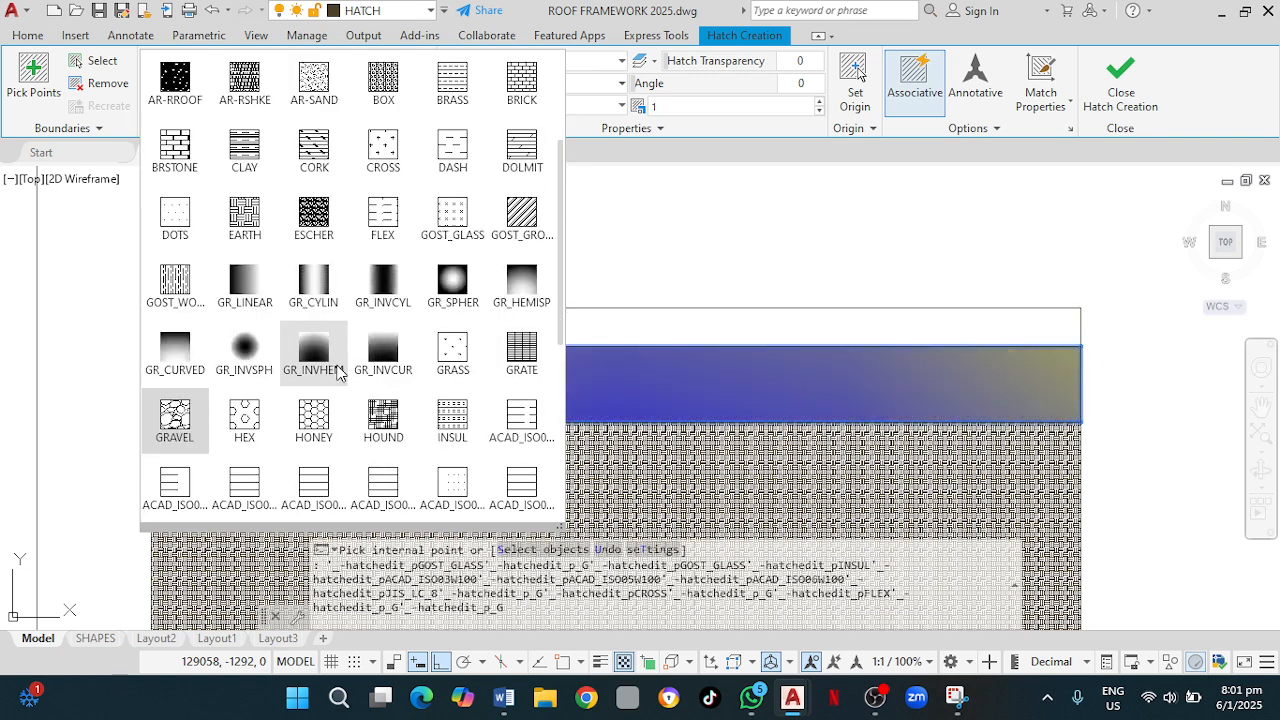
pyautogui.scroll(2, 337, 372)
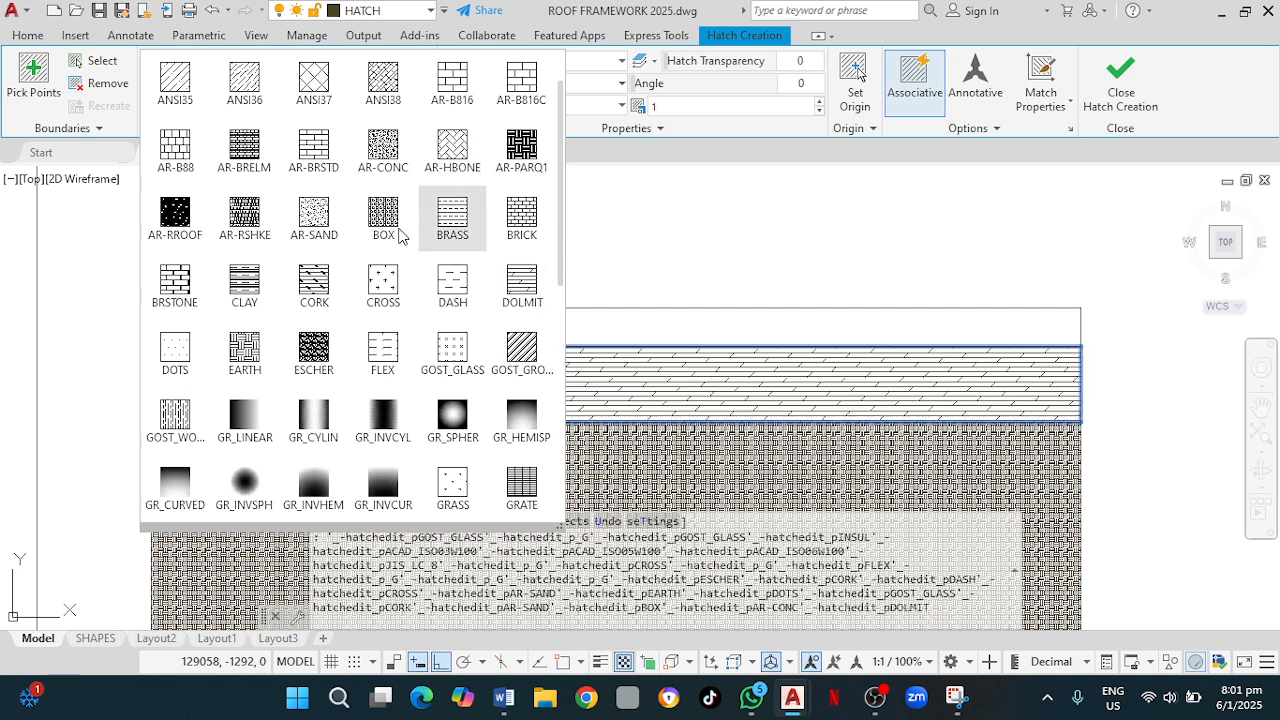
pyautogui.click(313, 212)
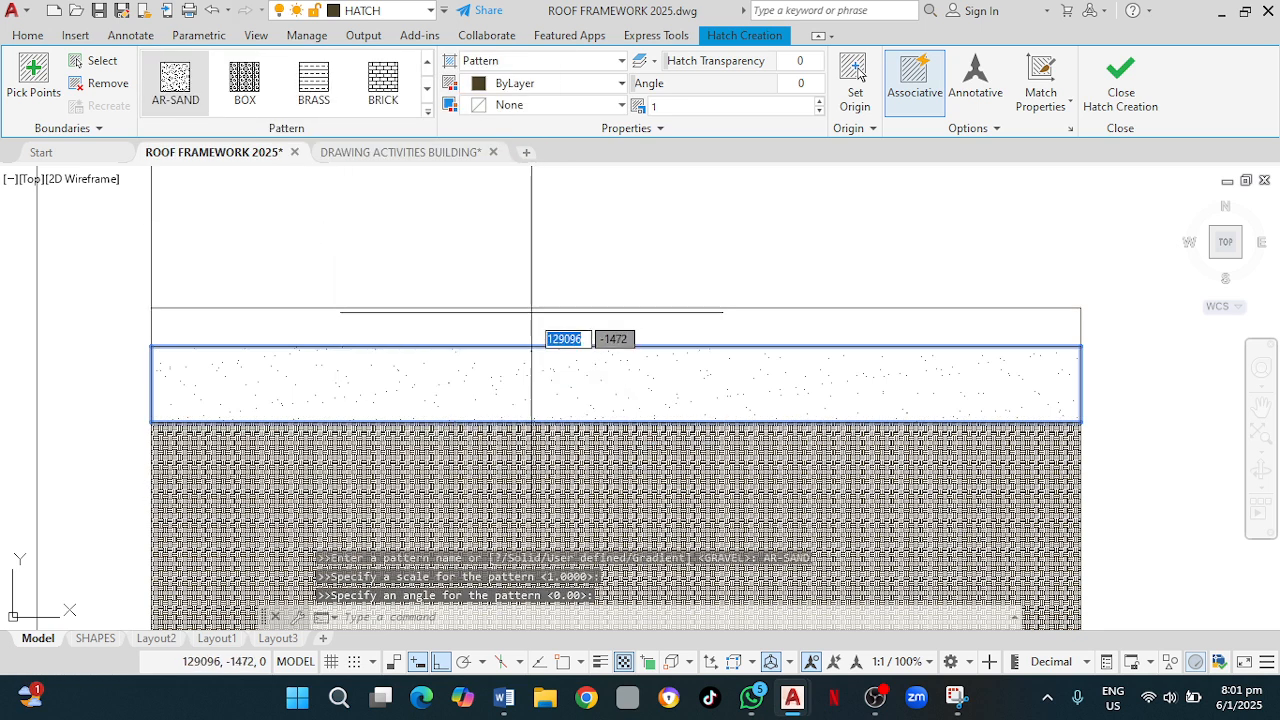
# Keep AR-SAND as the hatch pattern and also fill the thin 50 layer at the top of the floor with it.
pyautogui.click(427, 117)
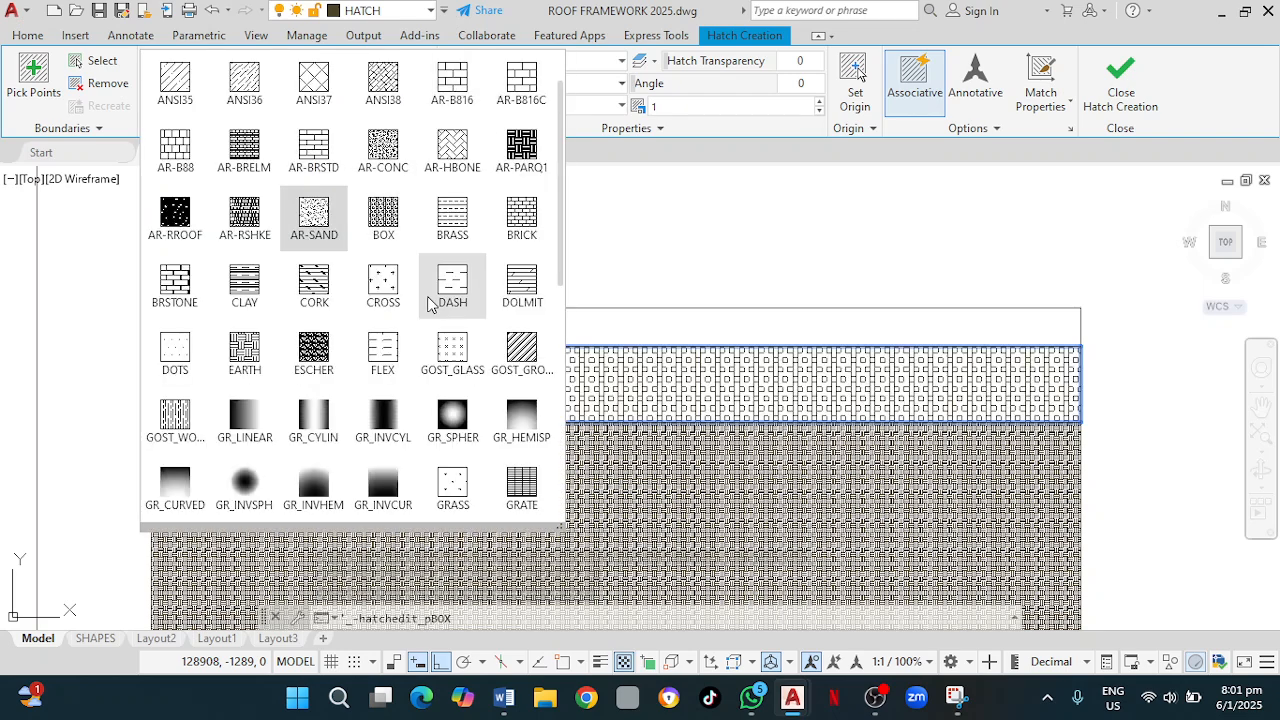
pyautogui.scroll(2, 830, 320)
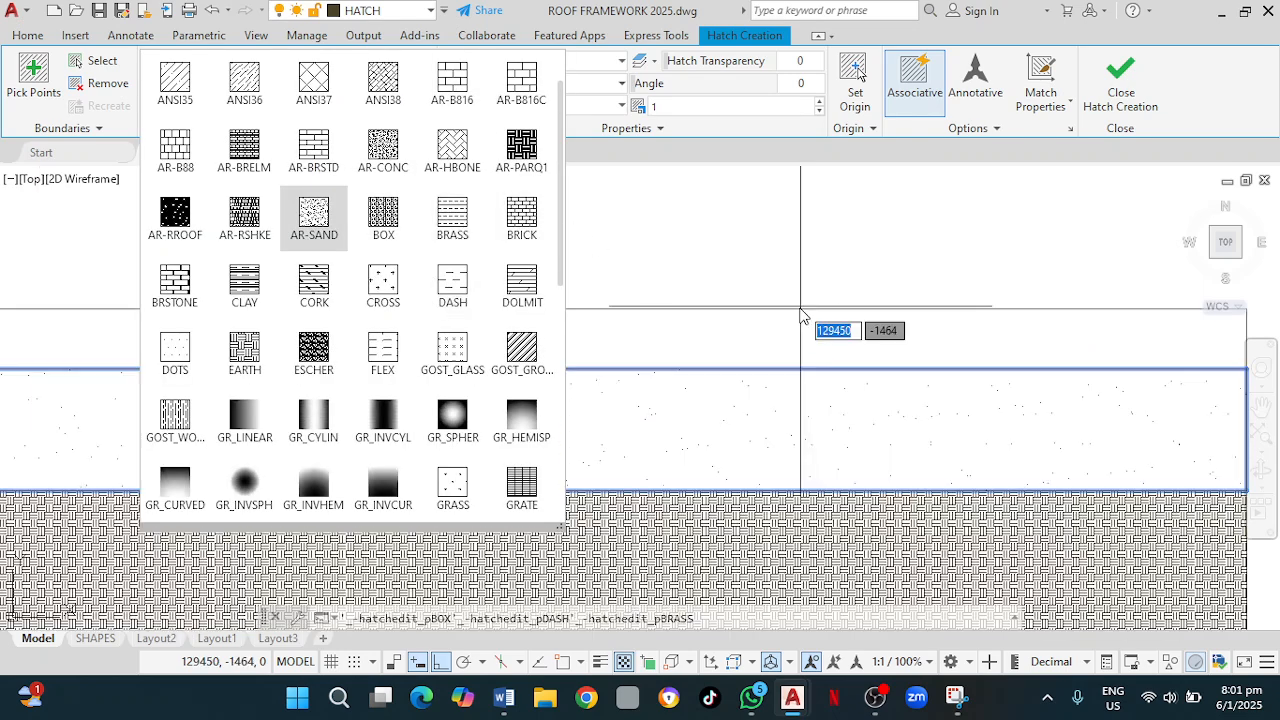
pyautogui.scroll(-2, 686, 350)
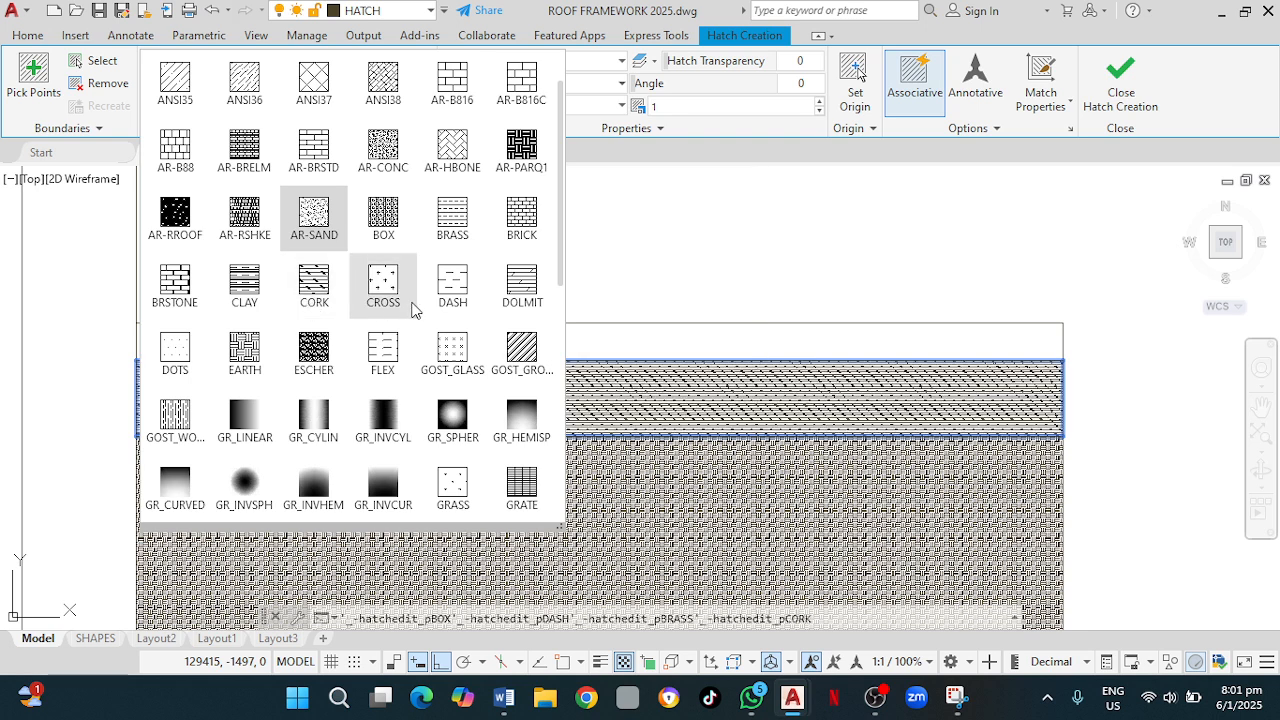
pyautogui.scroll(-2, 400, 310)
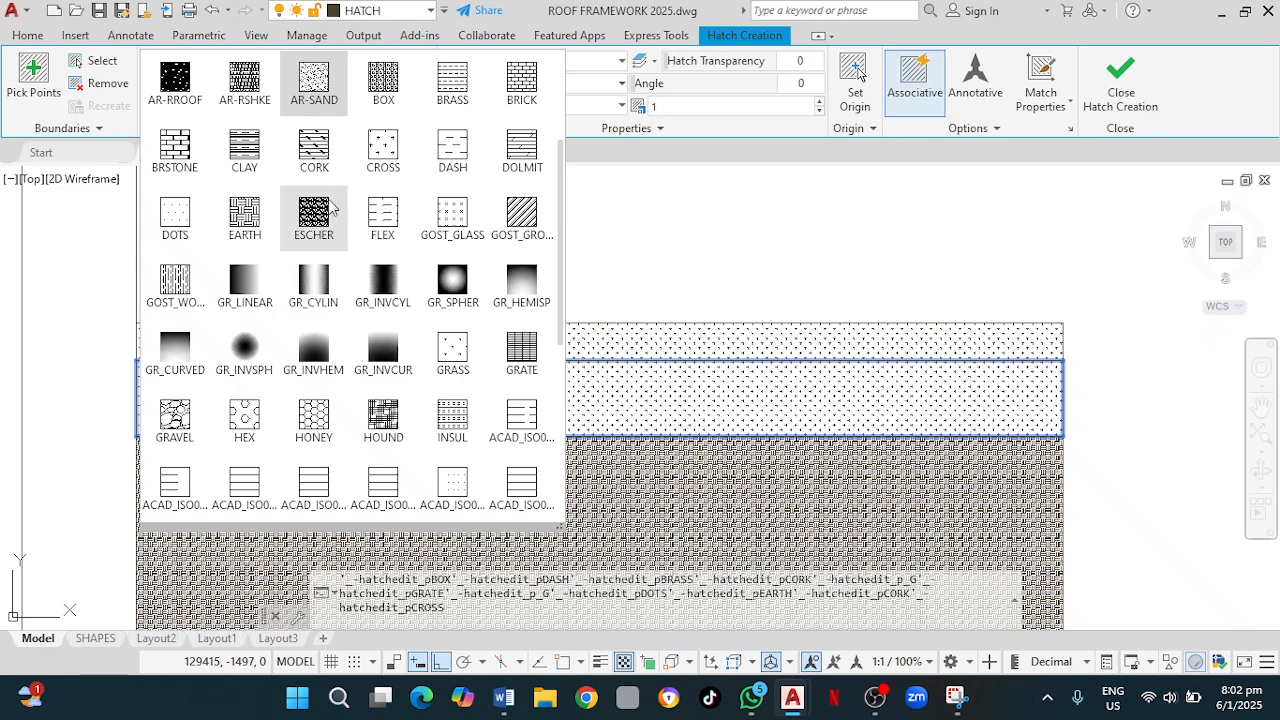
pyautogui.click(338, 97)
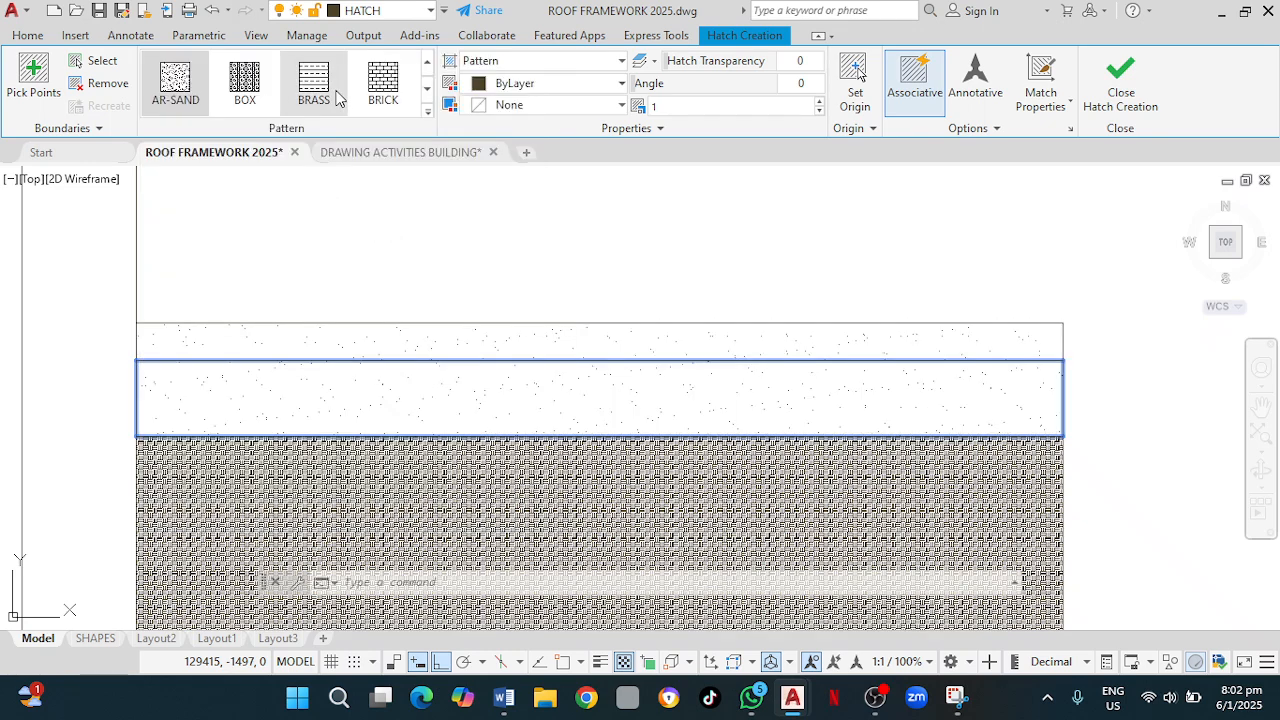
pyautogui.scroll(4, 790, 380)
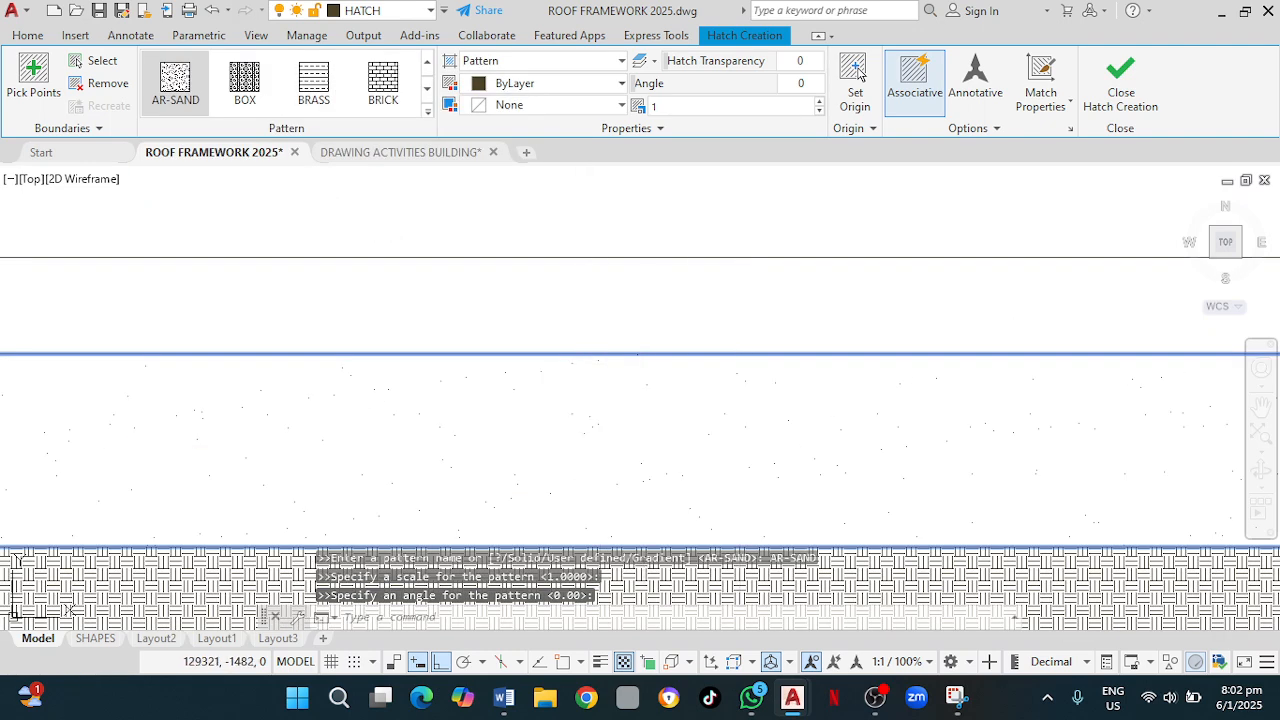
pyautogui.scroll(-3, 800, 510)
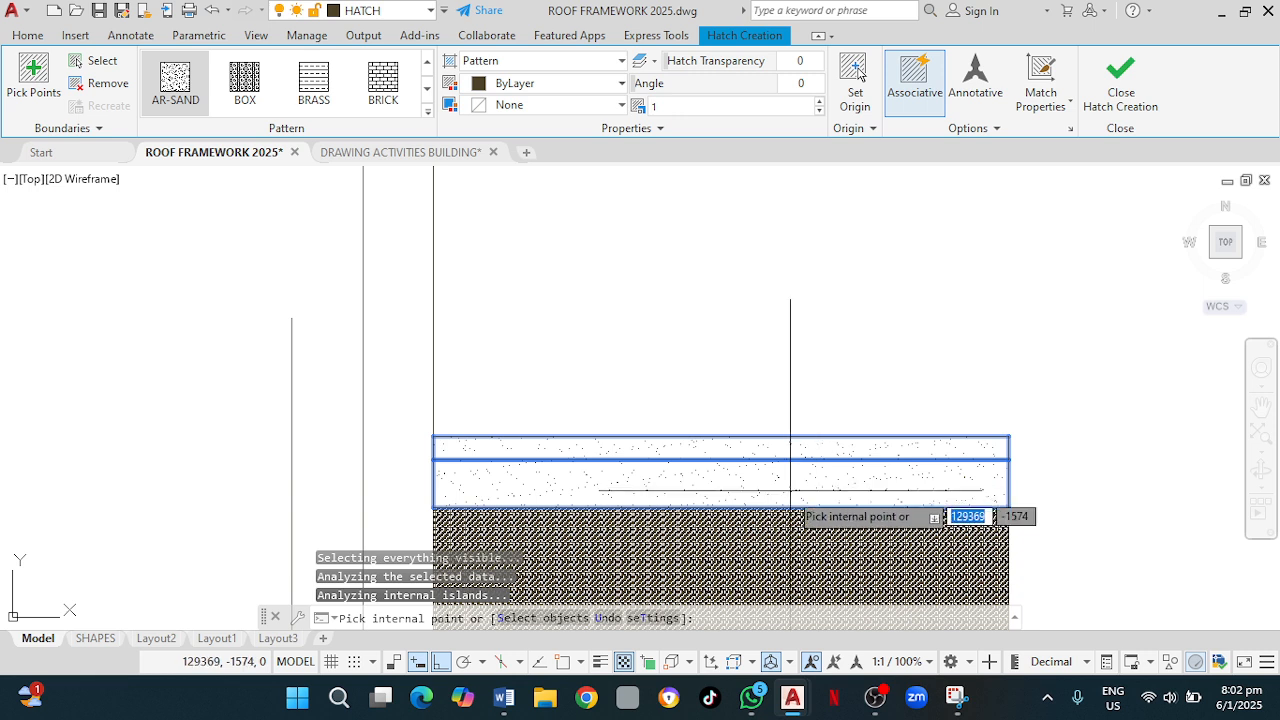
pyautogui.scroll(-4, 790, 490)
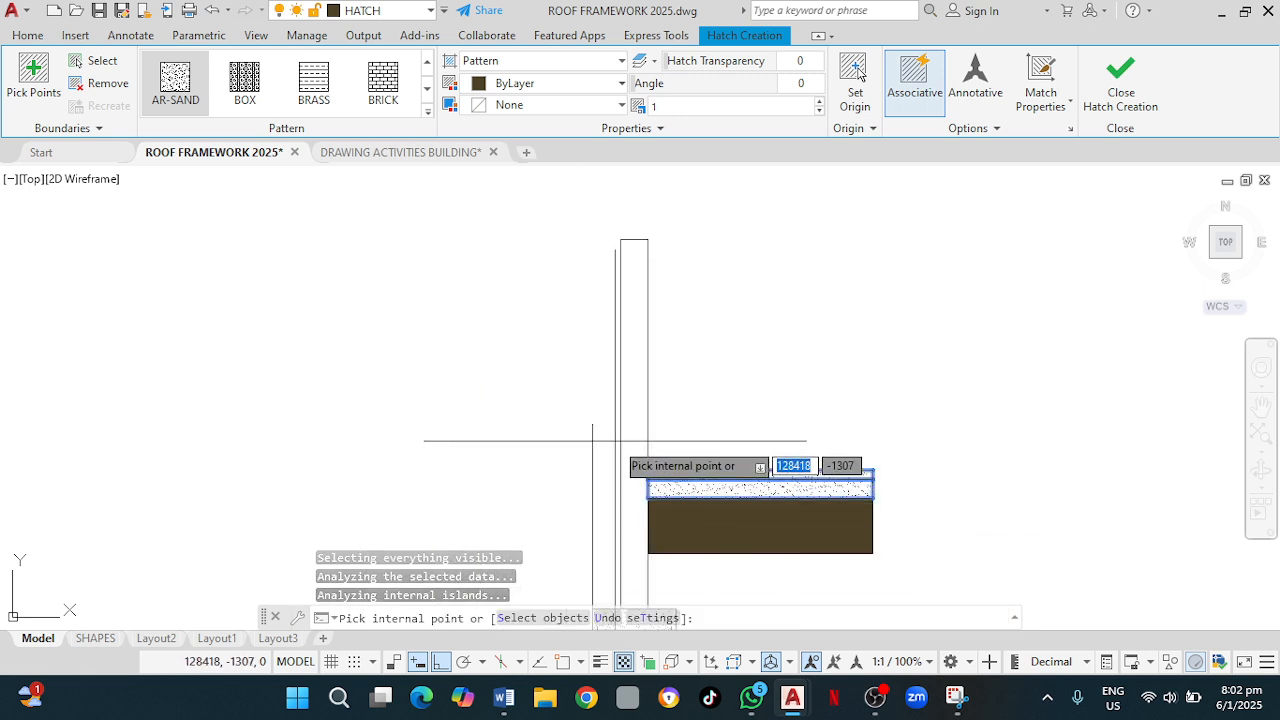
pyautogui.press('Escape')
pyautogui.scroll(2, 614, 437)
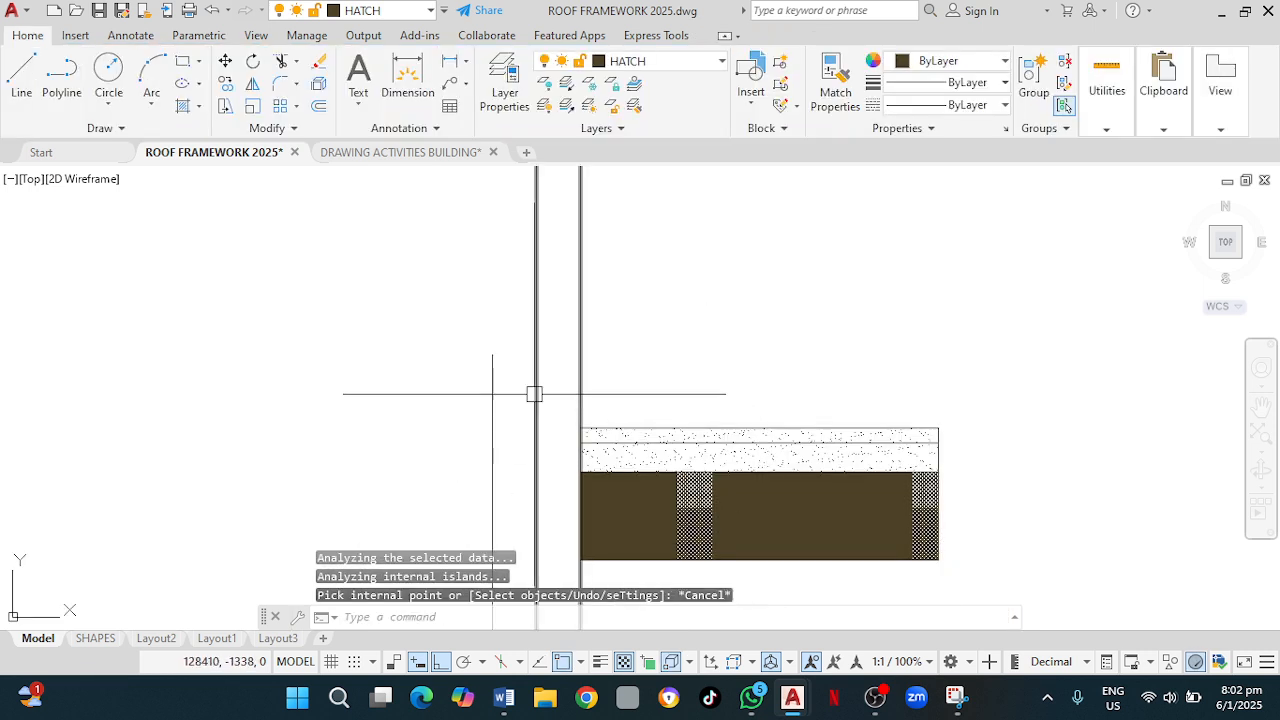
pyautogui.click(494, 378)
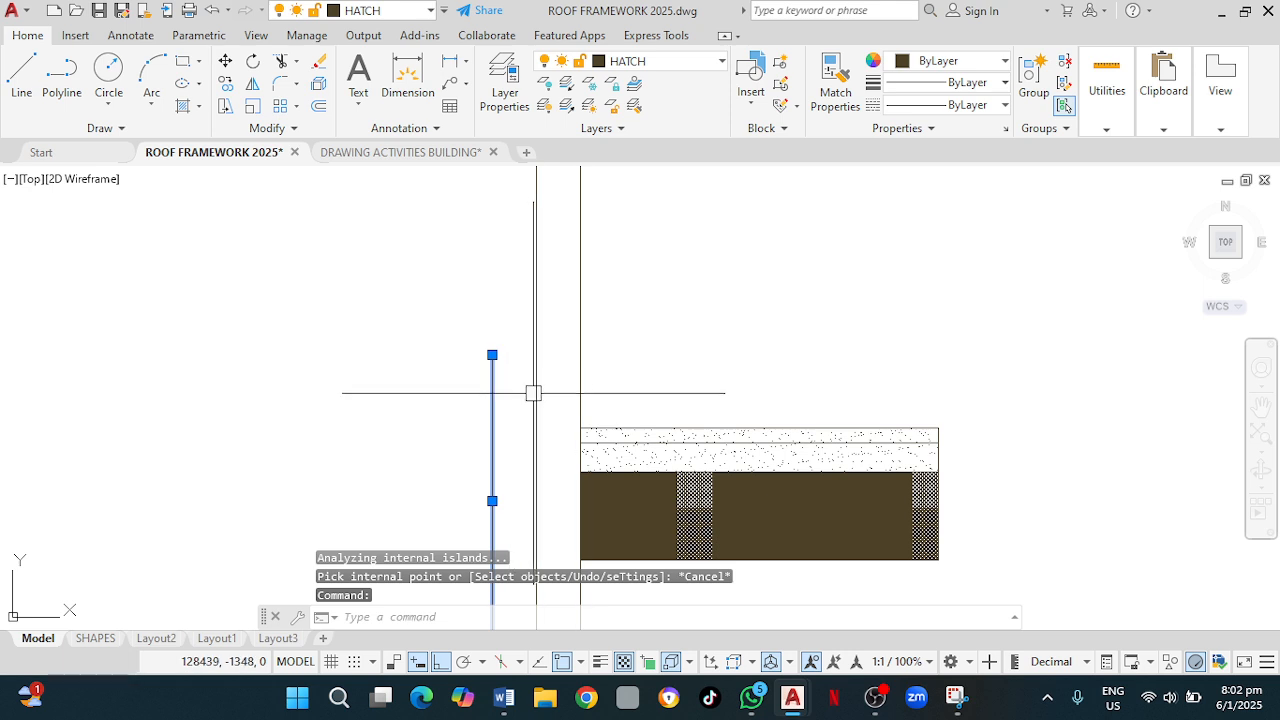
pyautogui.press('Escape')
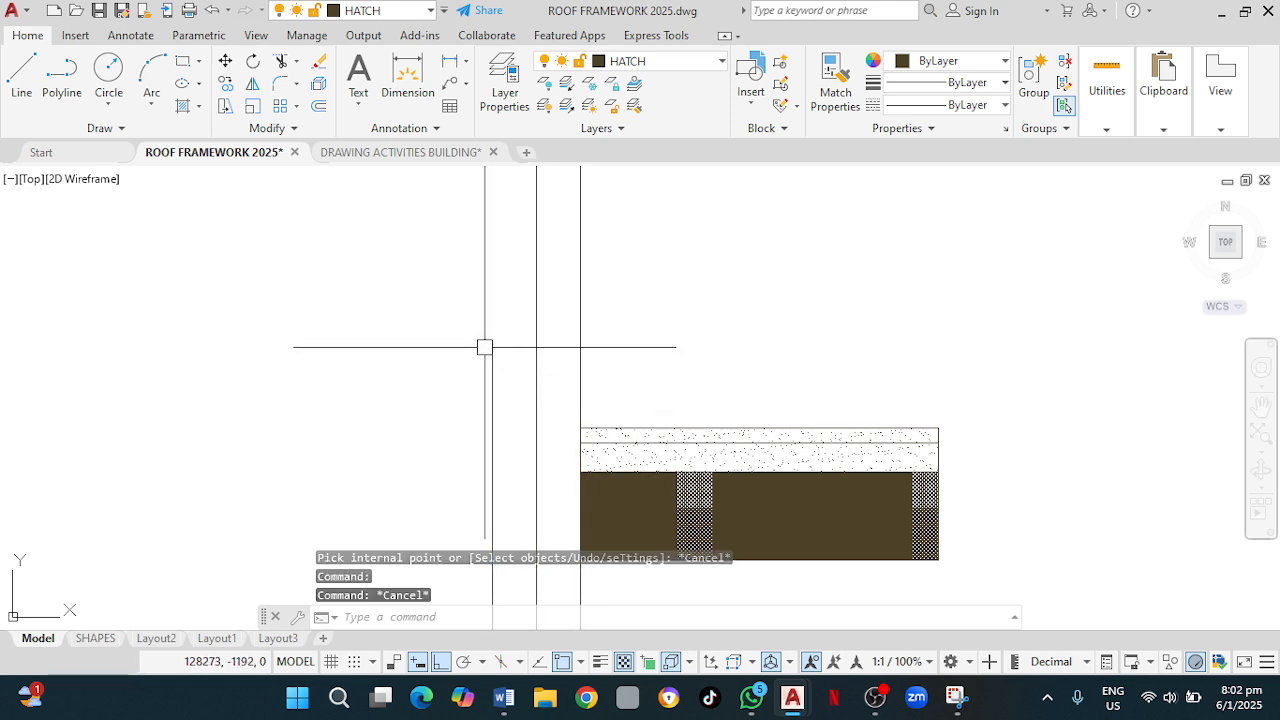
pyautogui.click(16, 62)
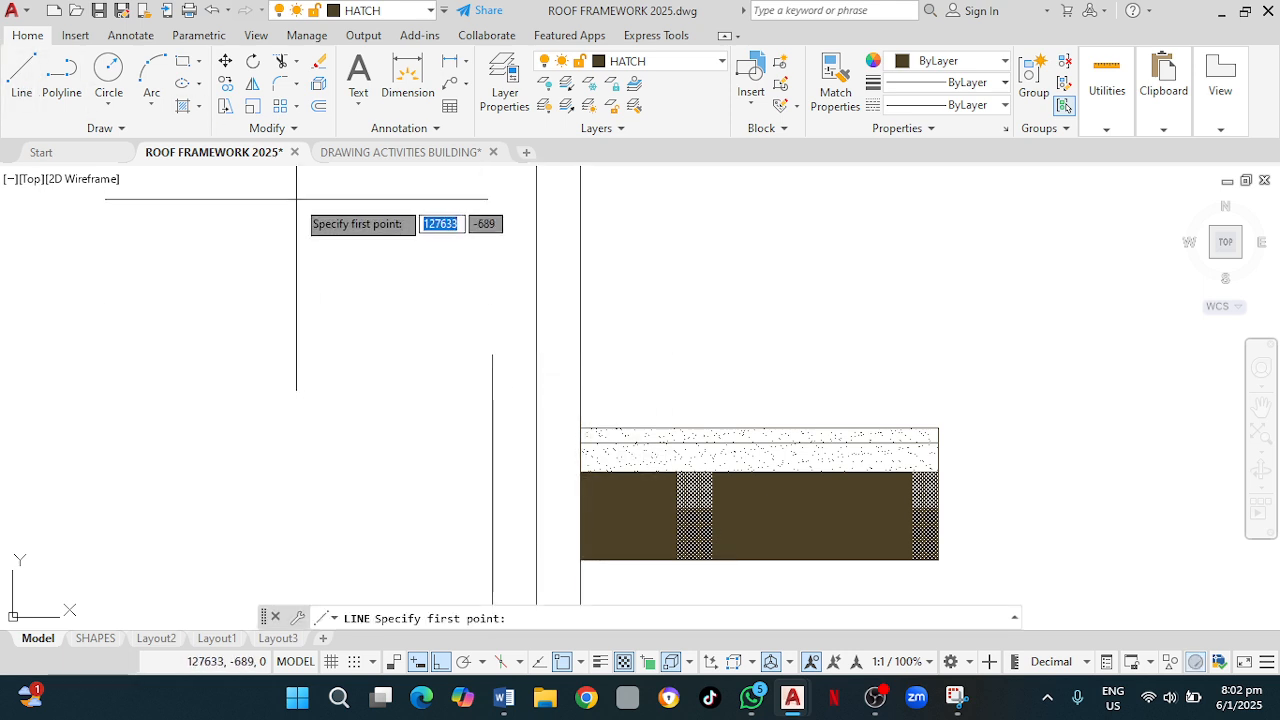
pyautogui.press('Escape')
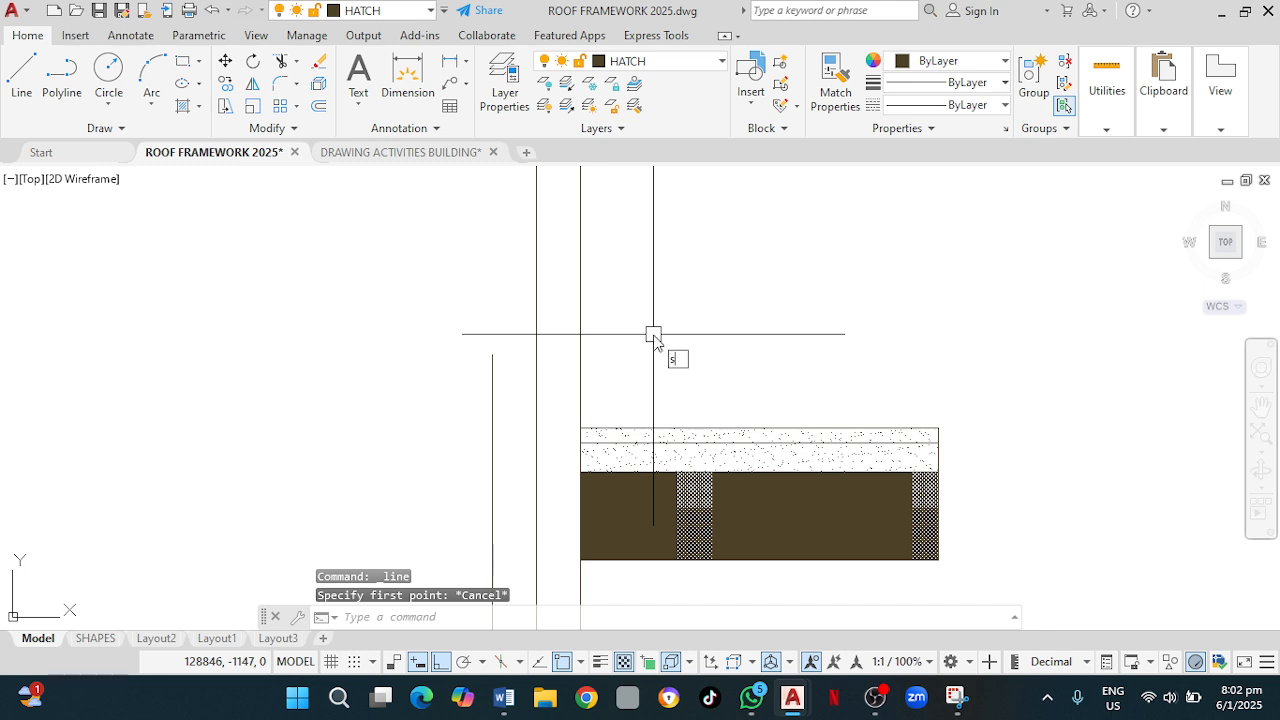
pyautogui.press('BackSpace')
pyautogui.press('Escape')
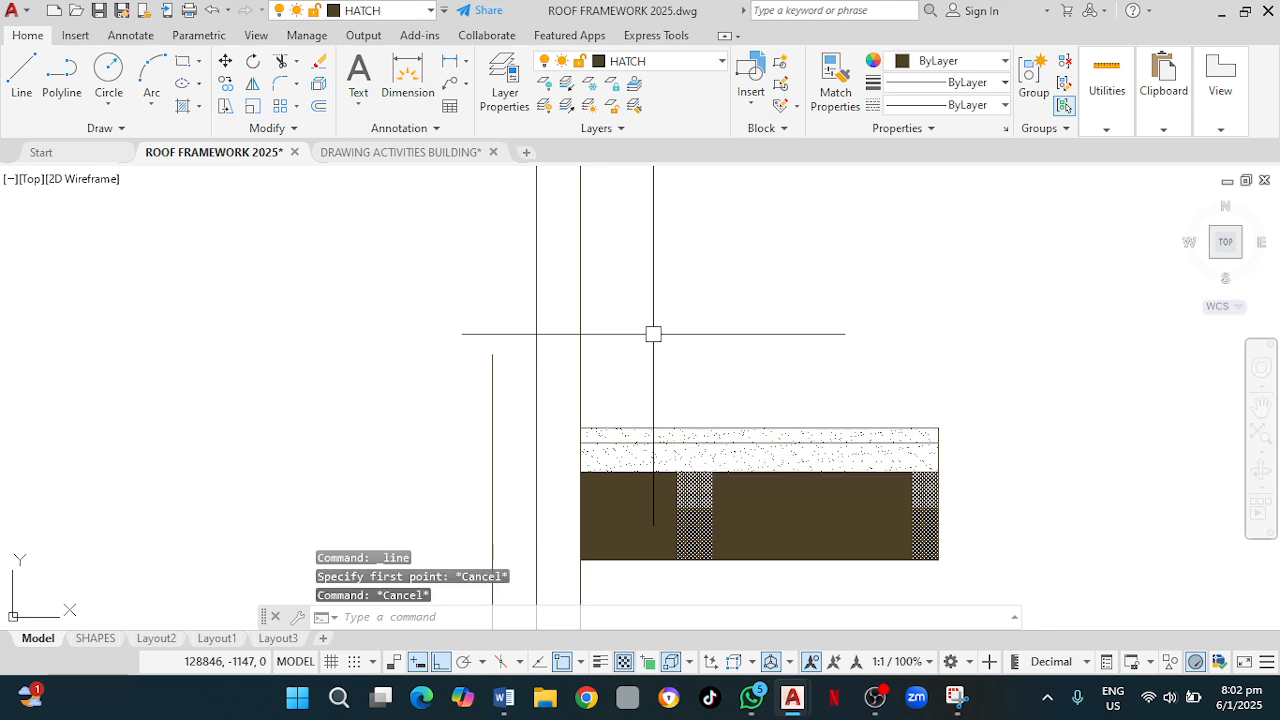
# Draw a 100 long horizontal line outward from the top of the vertical line above the footing's outer edge, and erase it.
pyautogui.click(12, 86)
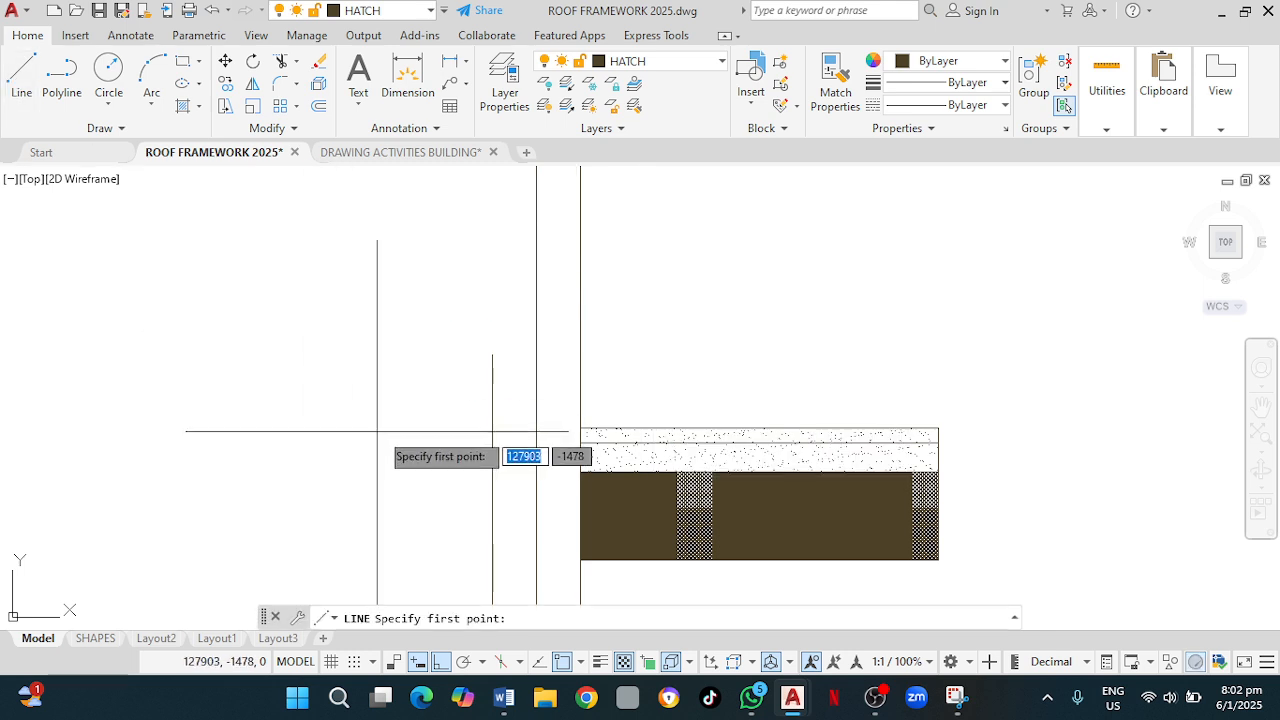
pyautogui.click(492, 355)
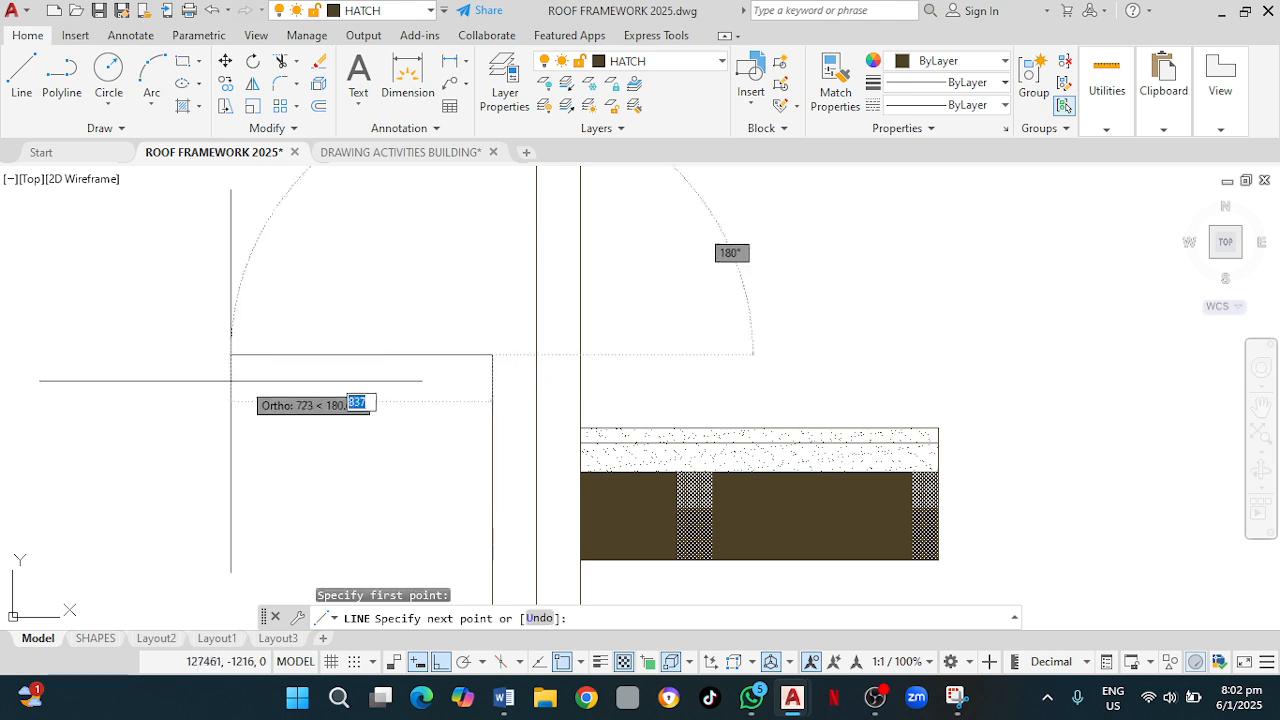
pyautogui.moveTo(229, 371); pyautogui.dragTo(528, 374, button='middle')
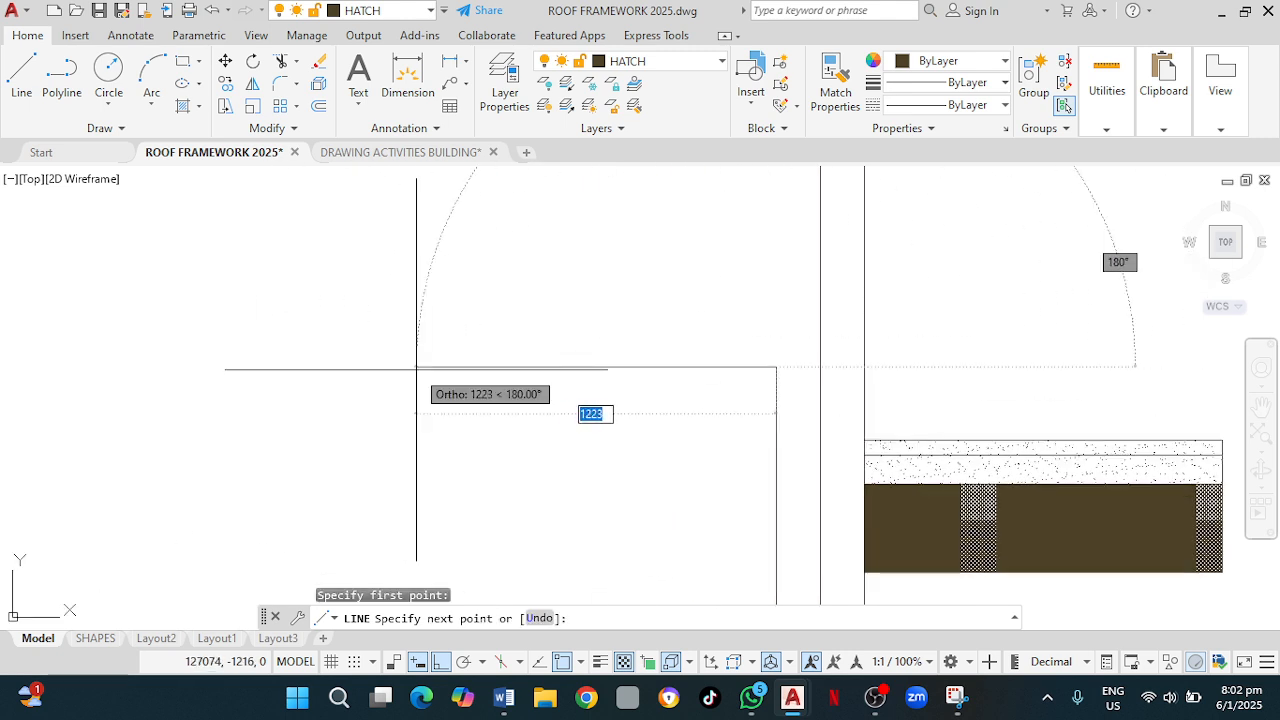
pyautogui.write('100')
pyautogui.press('Return')
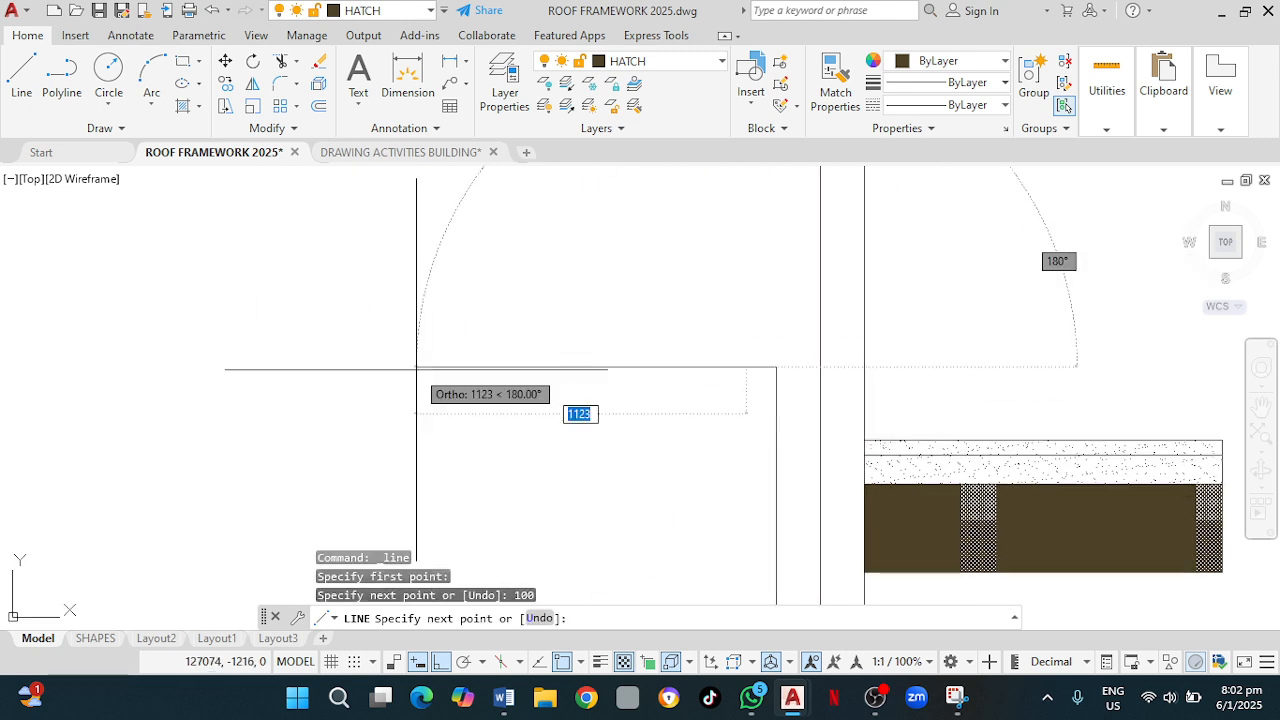
pyautogui.press('Escape')
pyautogui.press('Escape')
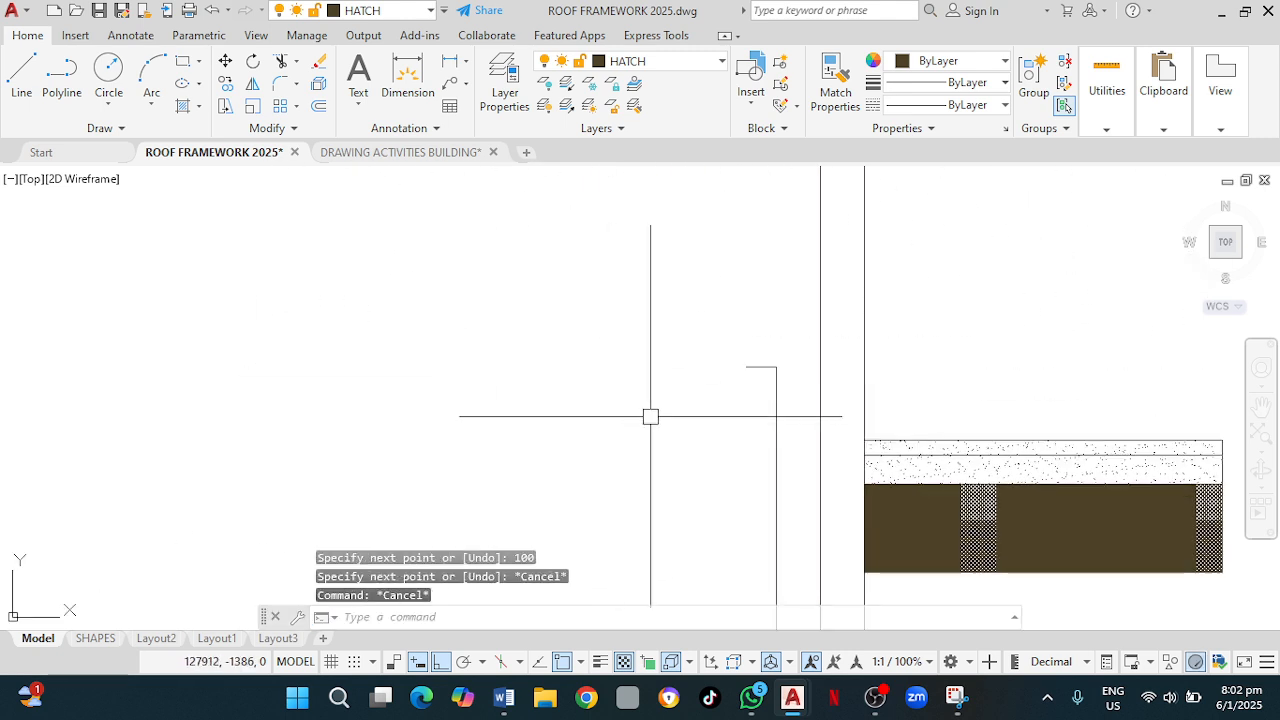
pyautogui.click(757, 367)
pyautogui.press('Delete')
# Draw a 1000 long horizontal ground line outward from the top of the vertical line above the footing's outer edge.
pyautogui.click(21, 75)
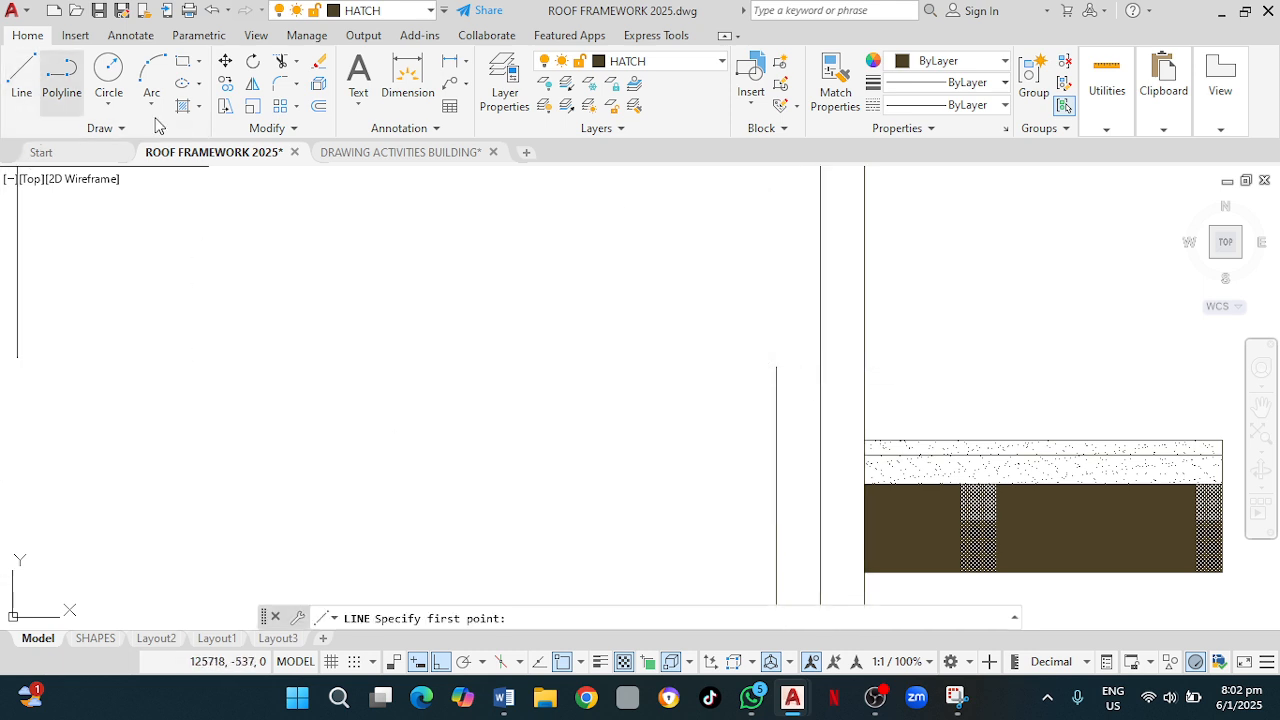
pyautogui.click(776, 366)
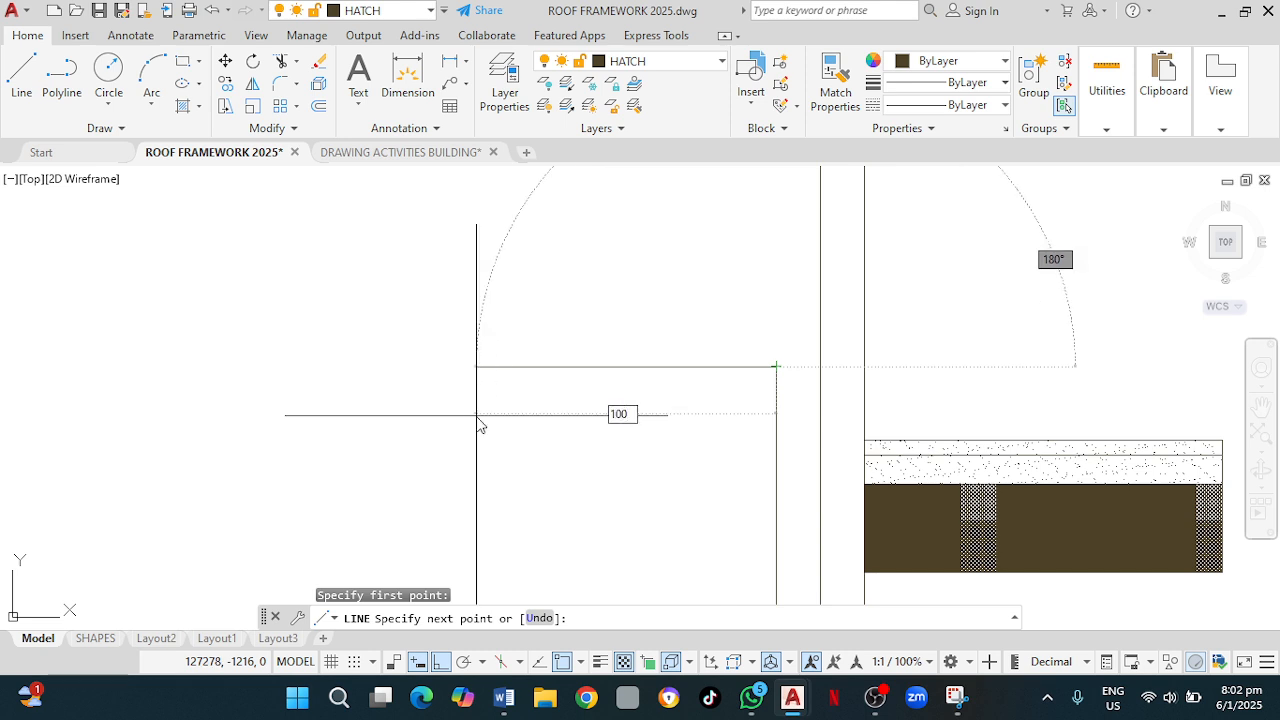
pyautogui.write('1000')
pyautogui.press('Return')
pyautogui.write('1000')
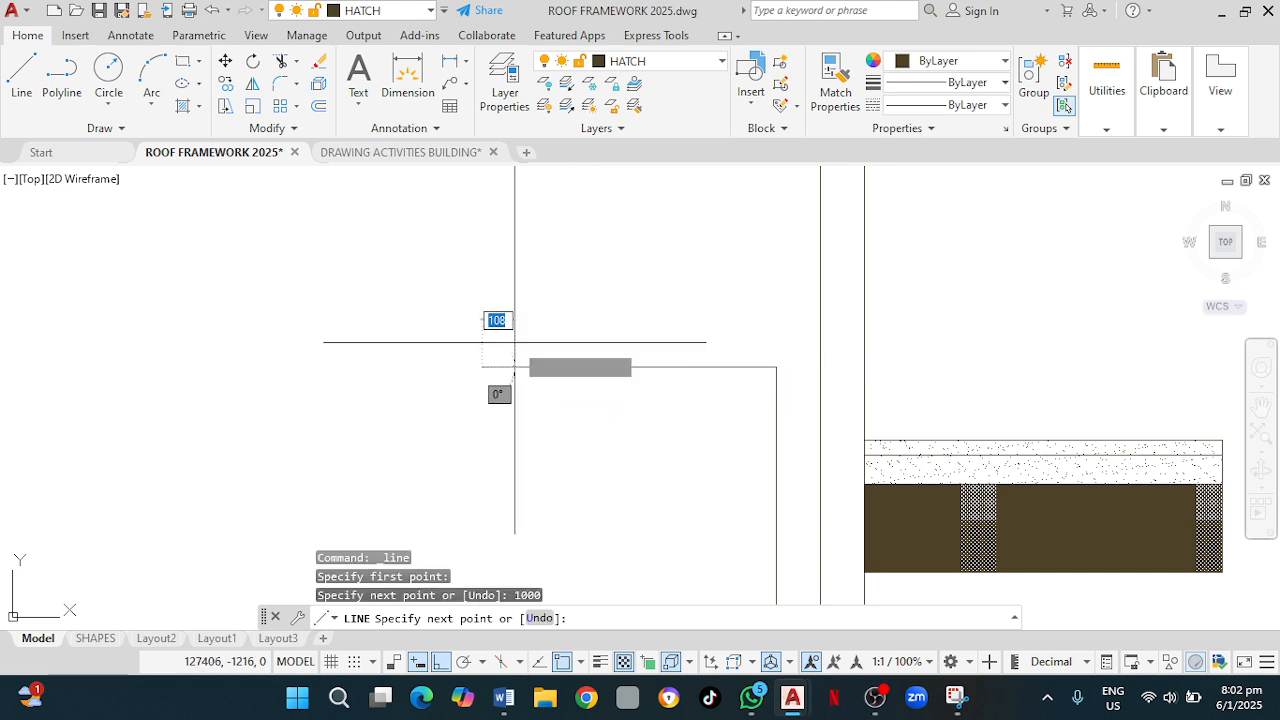
pyautogui.press('Escape')
pyautogui.press('Escape')
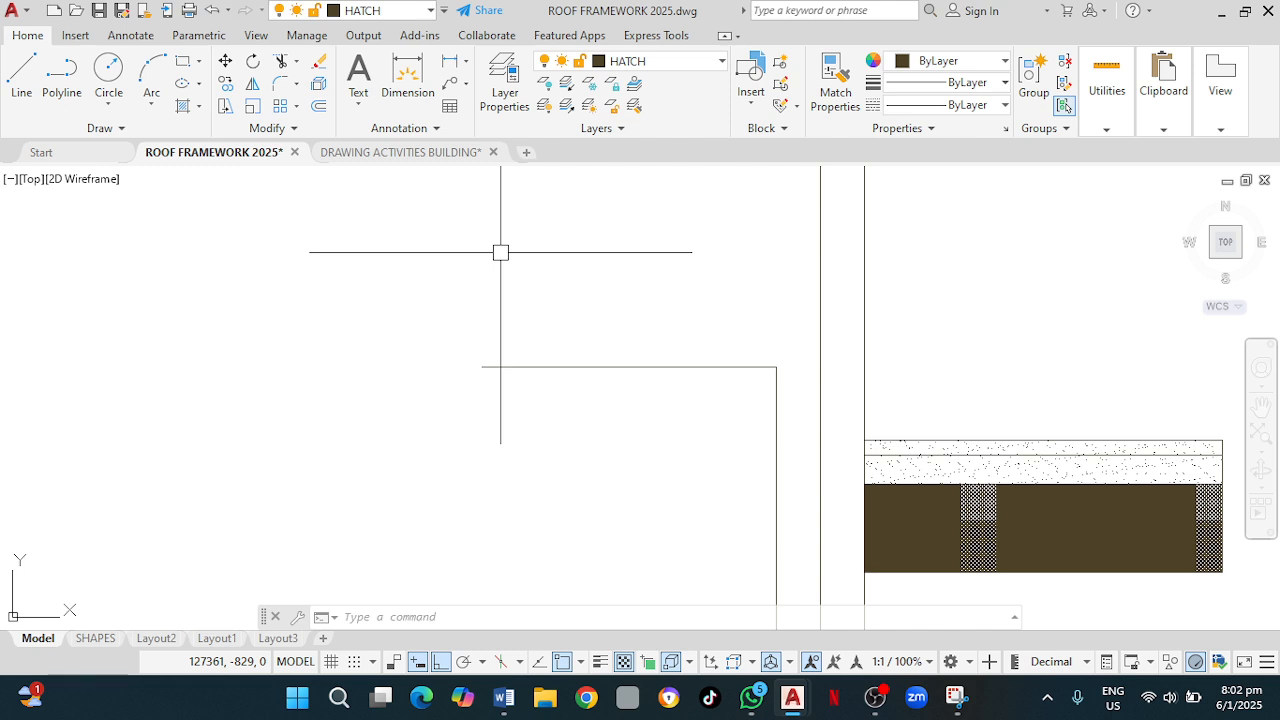
pyautogui.press('Return')
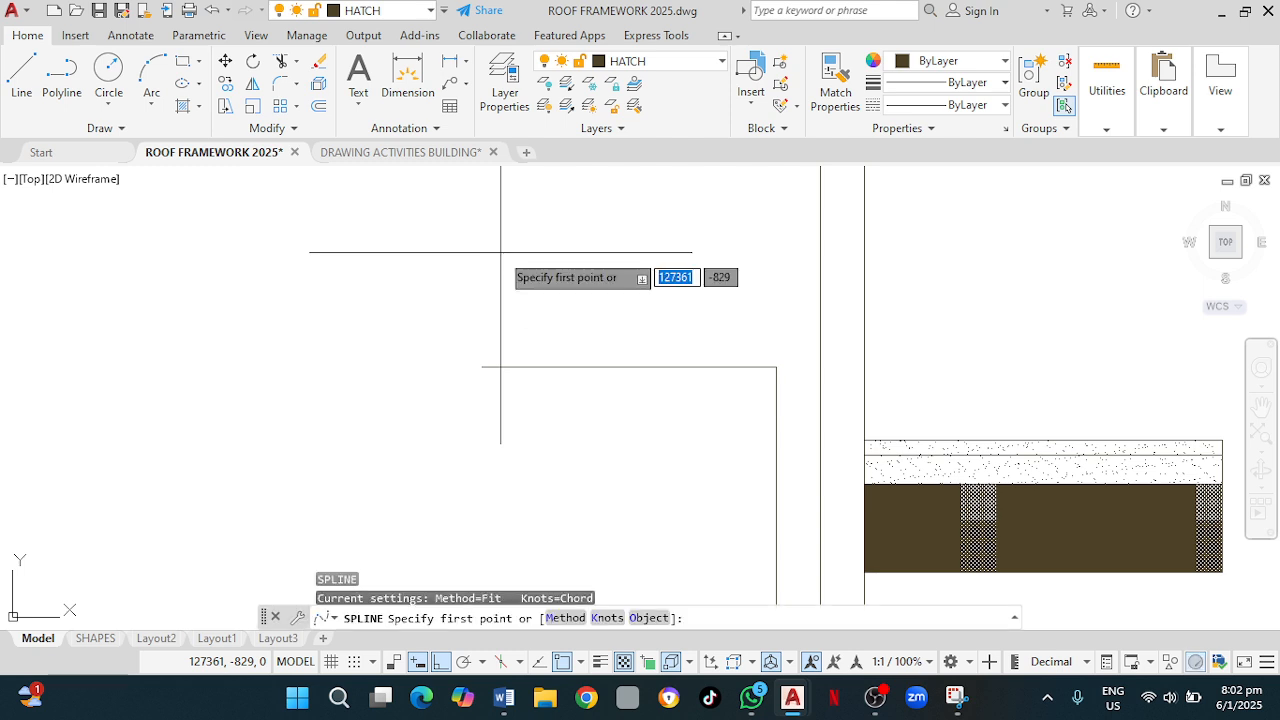
pyautogui.scroll(2, 728, 365)
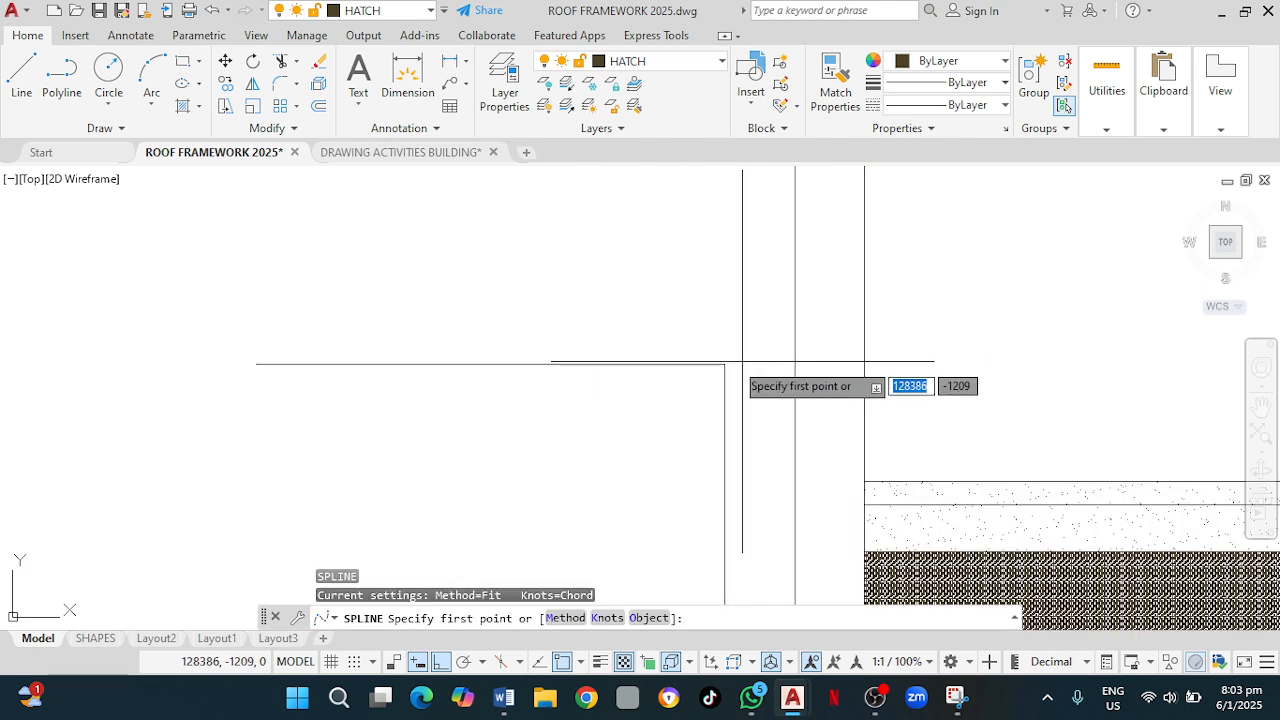
pyautogui.click(724, 363)
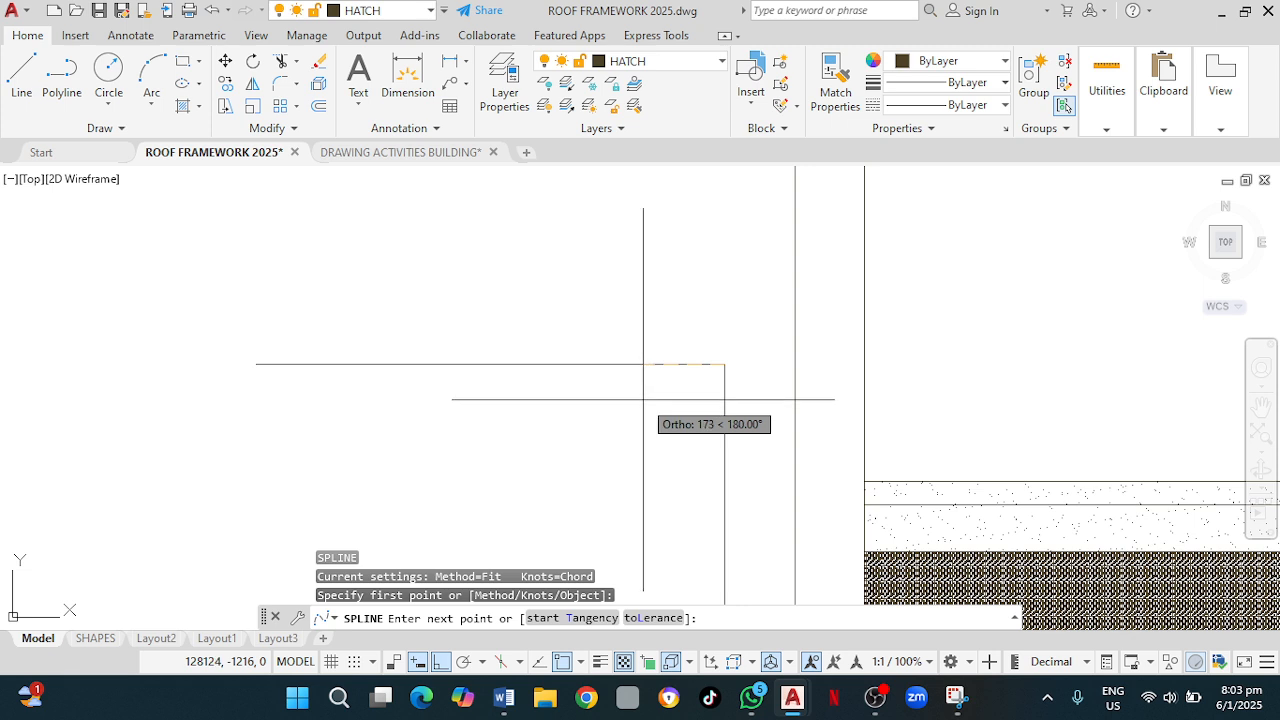
pyautogui.scroll(-2, 621, 385)
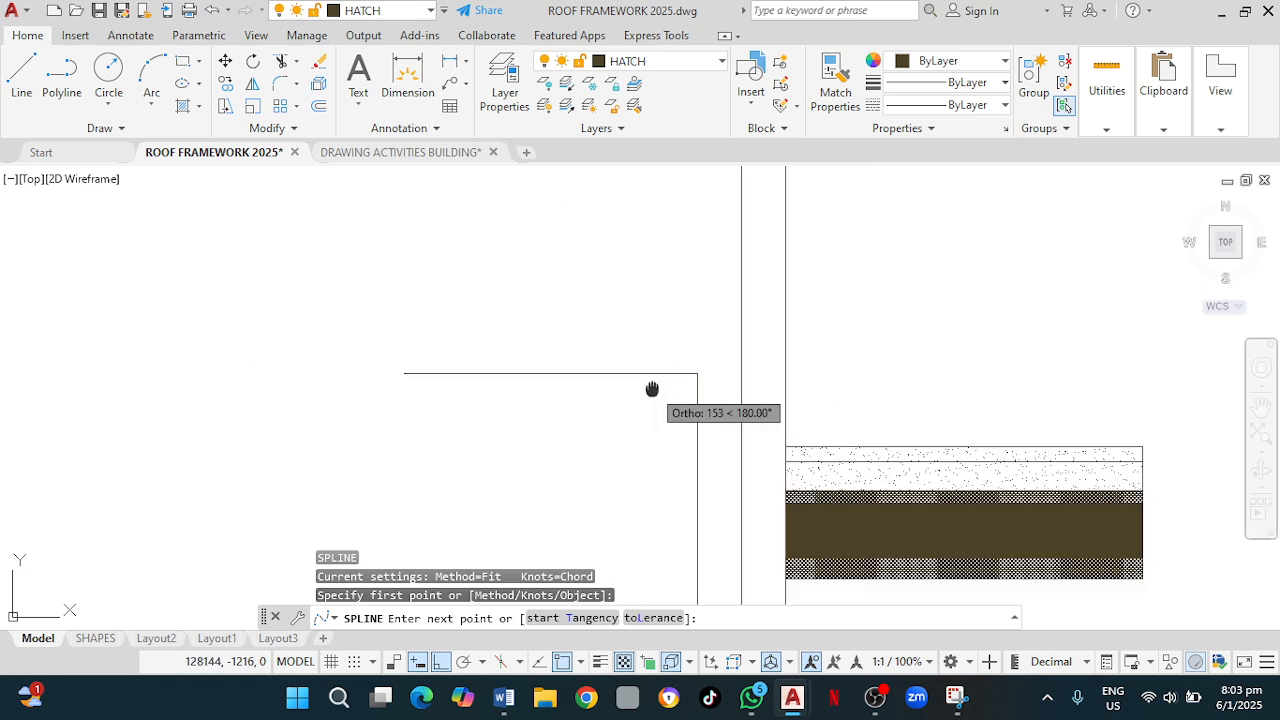
pyautogui.press('Escape')
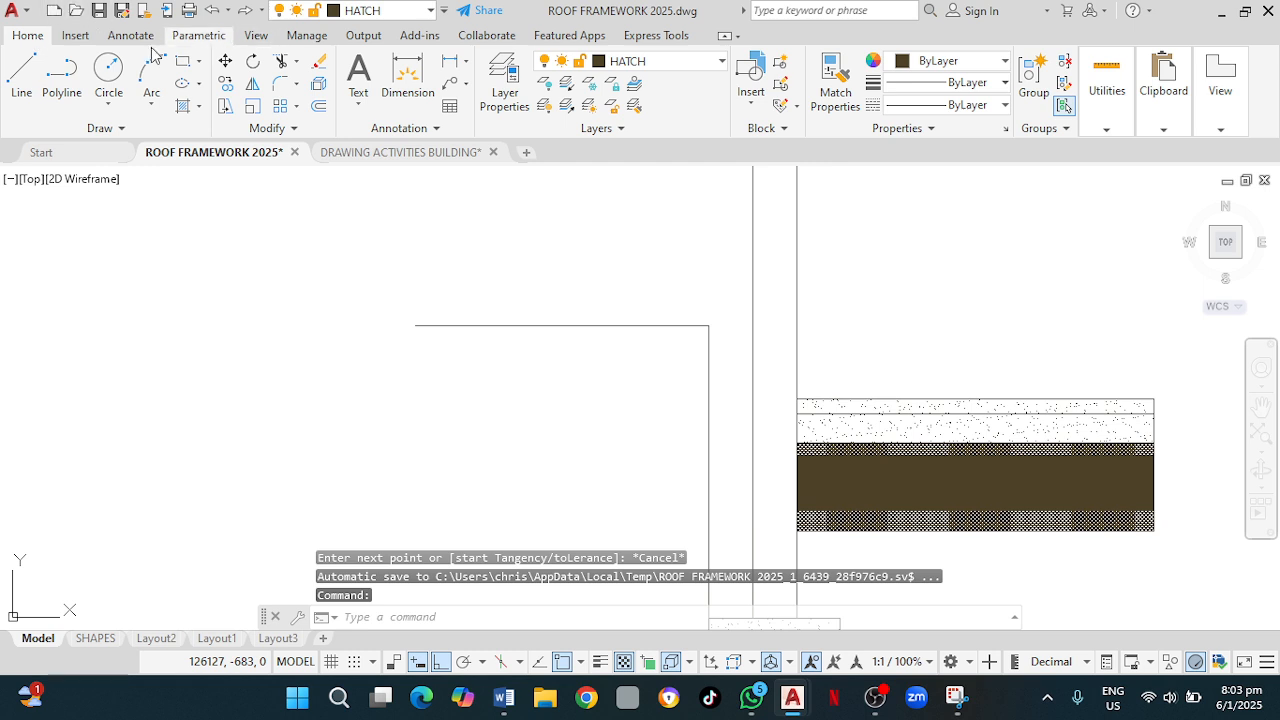
# Turn off Ortho and draw a short diagonal line down and outward from the ground line's wall-side end.
pyautogui.click(20, 72)
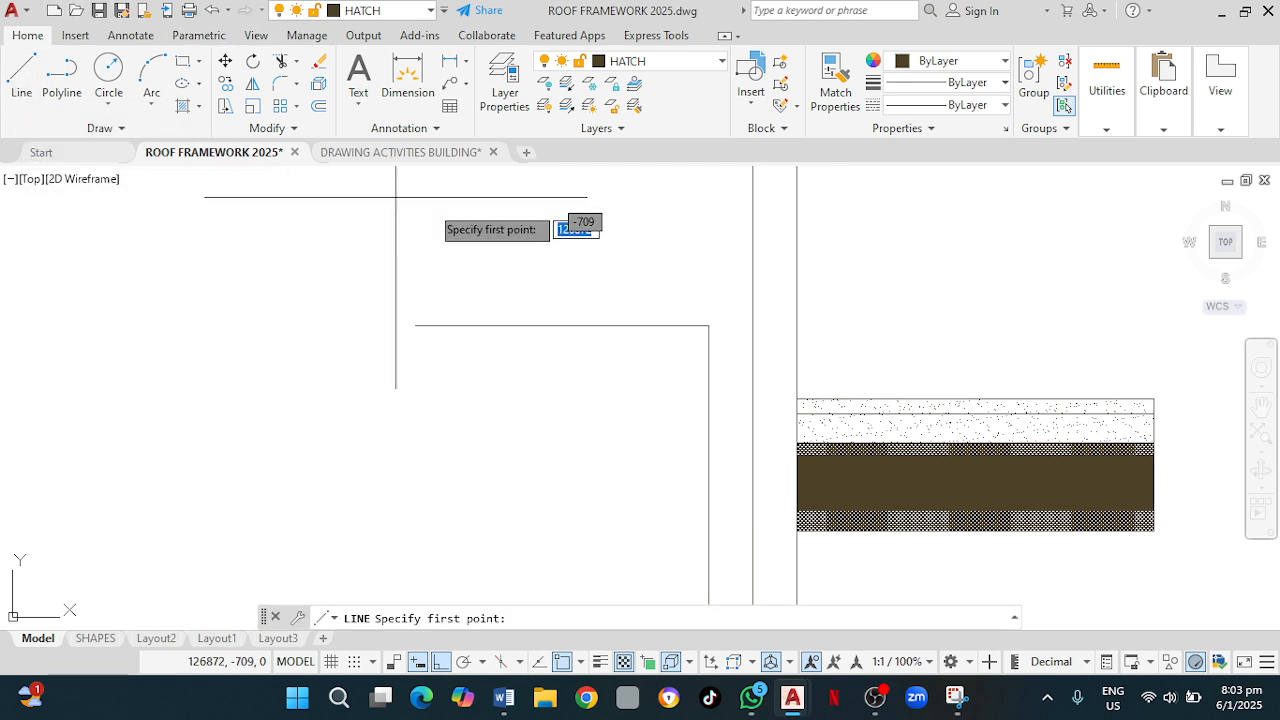
pyautogui.scroll(2, 650, 335)
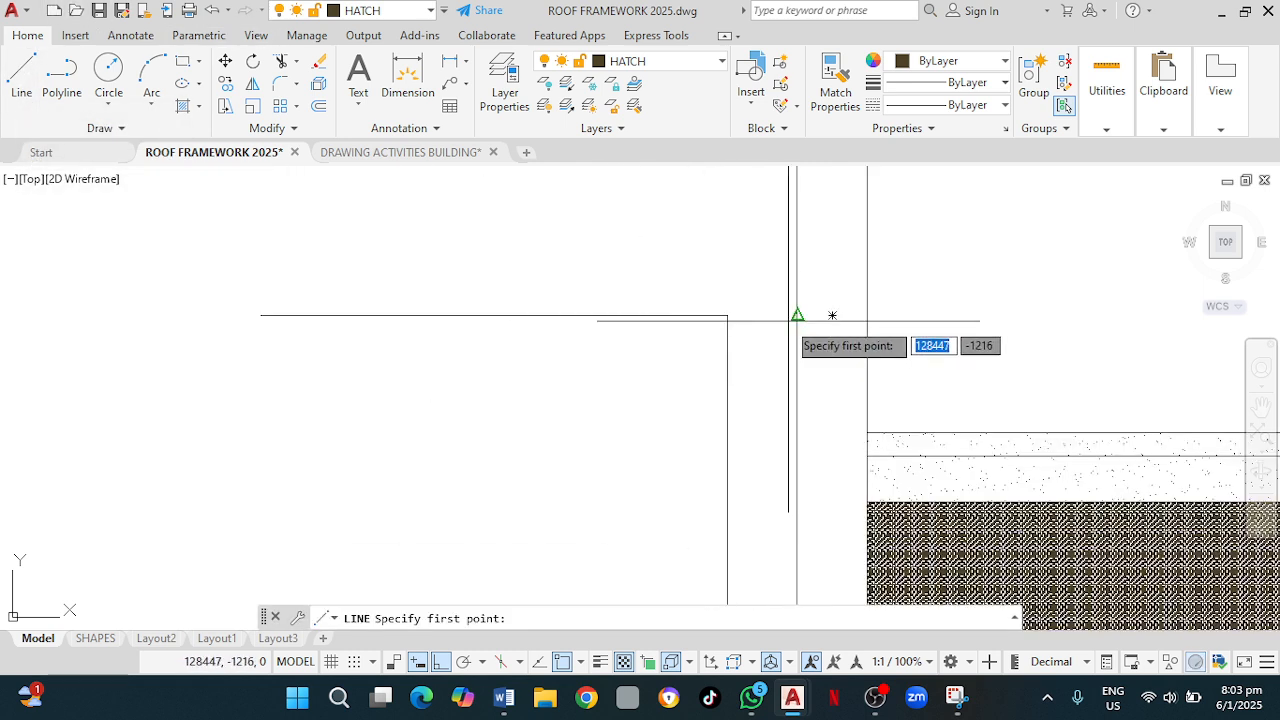
pyautogui.click(727, 316)
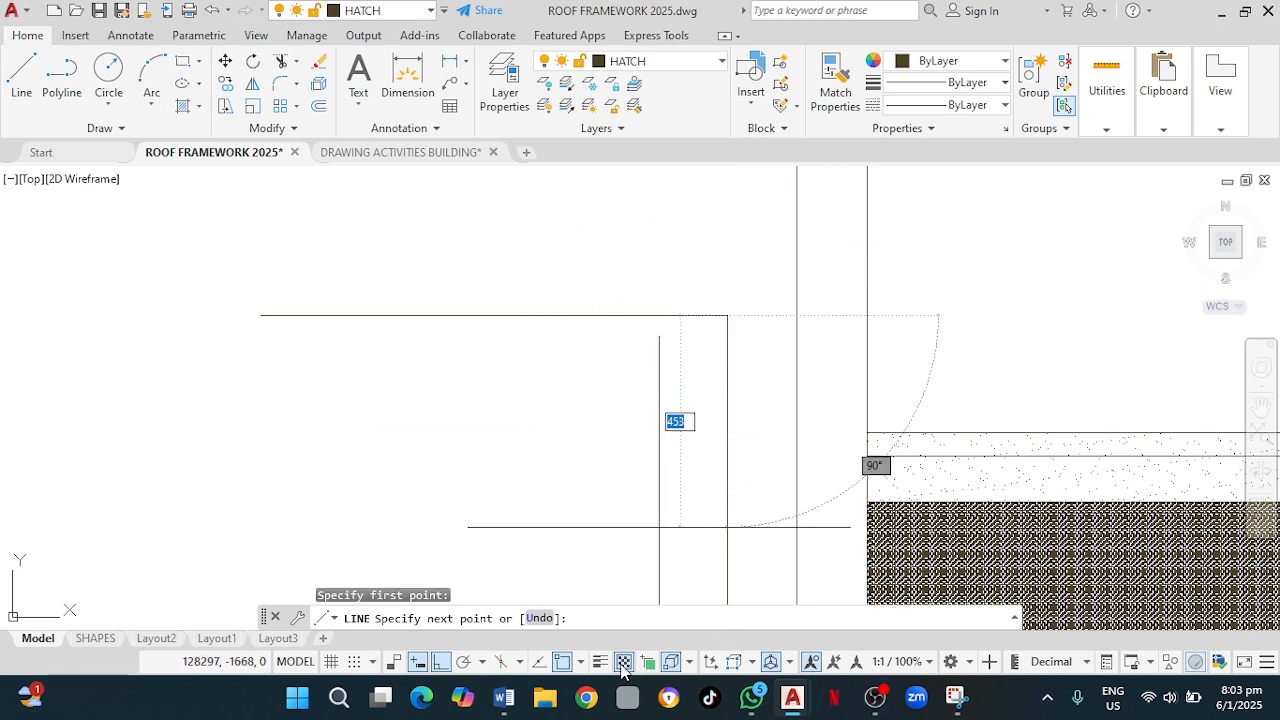
pyautogui.click(441, 663)
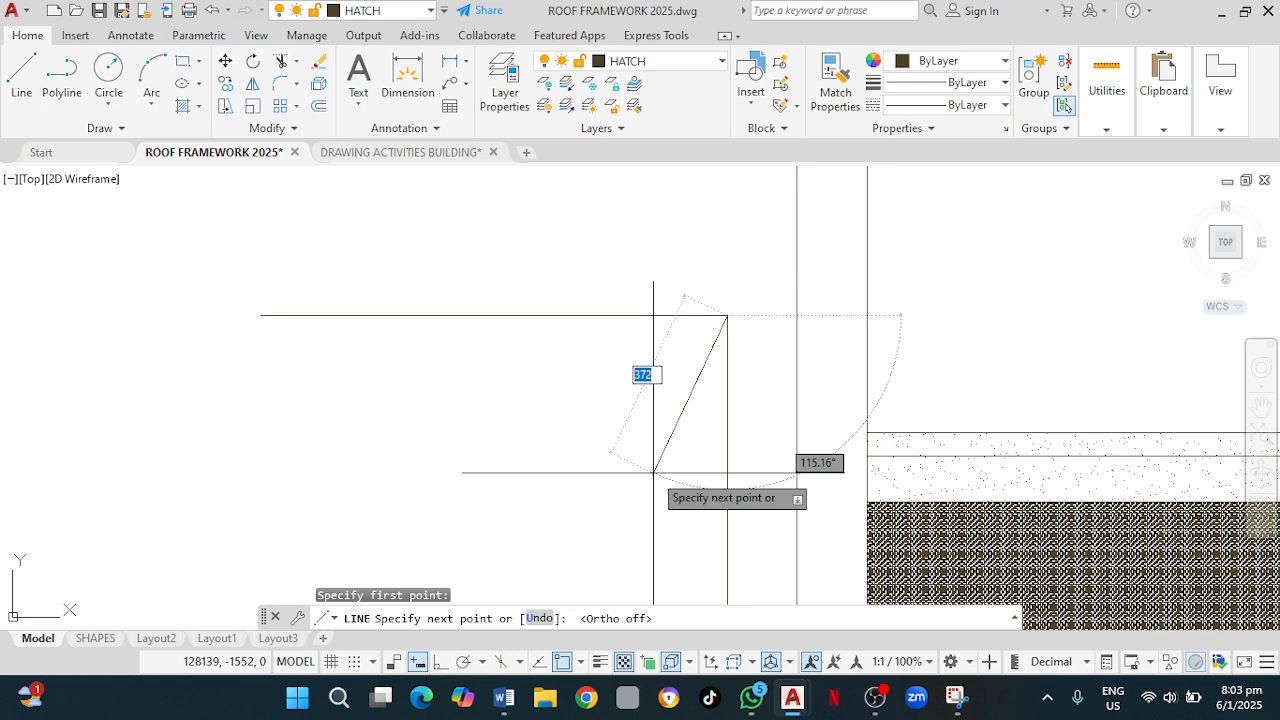
pyautogui.moveTo(651, 476); pyautogui.dragTo(662, 430, button='middle')
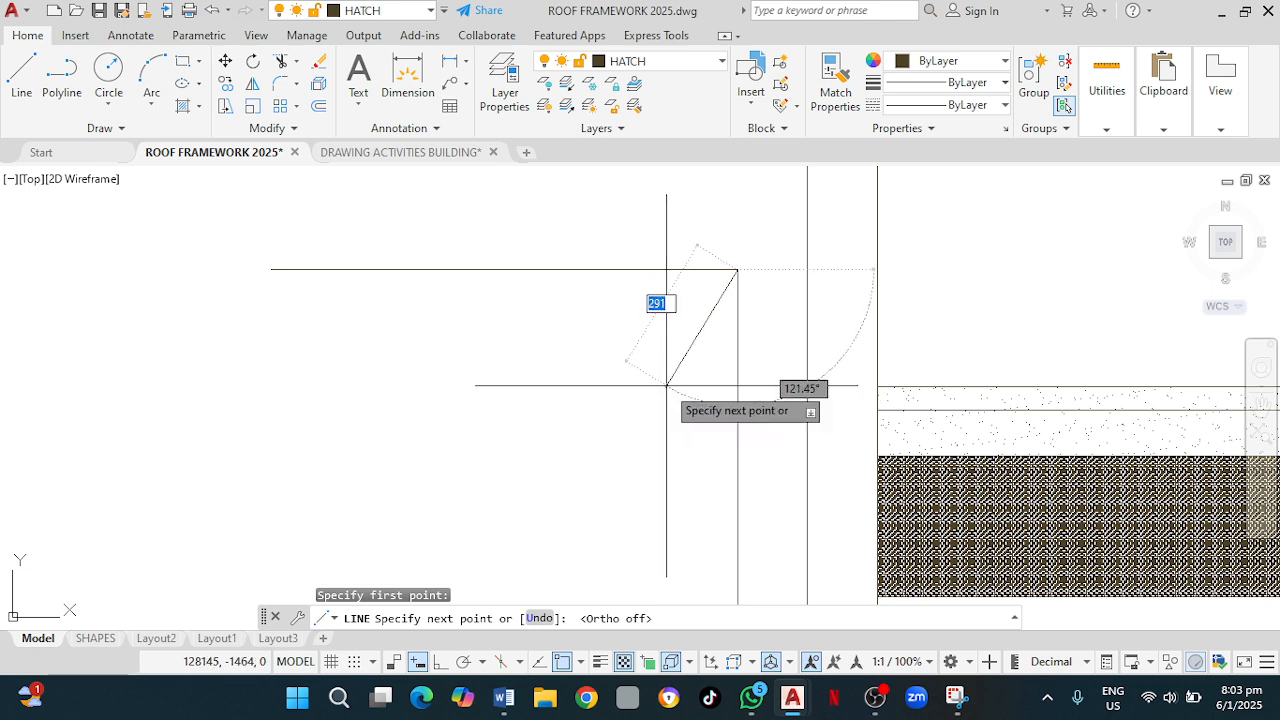
pyautogui.click(648, 393)
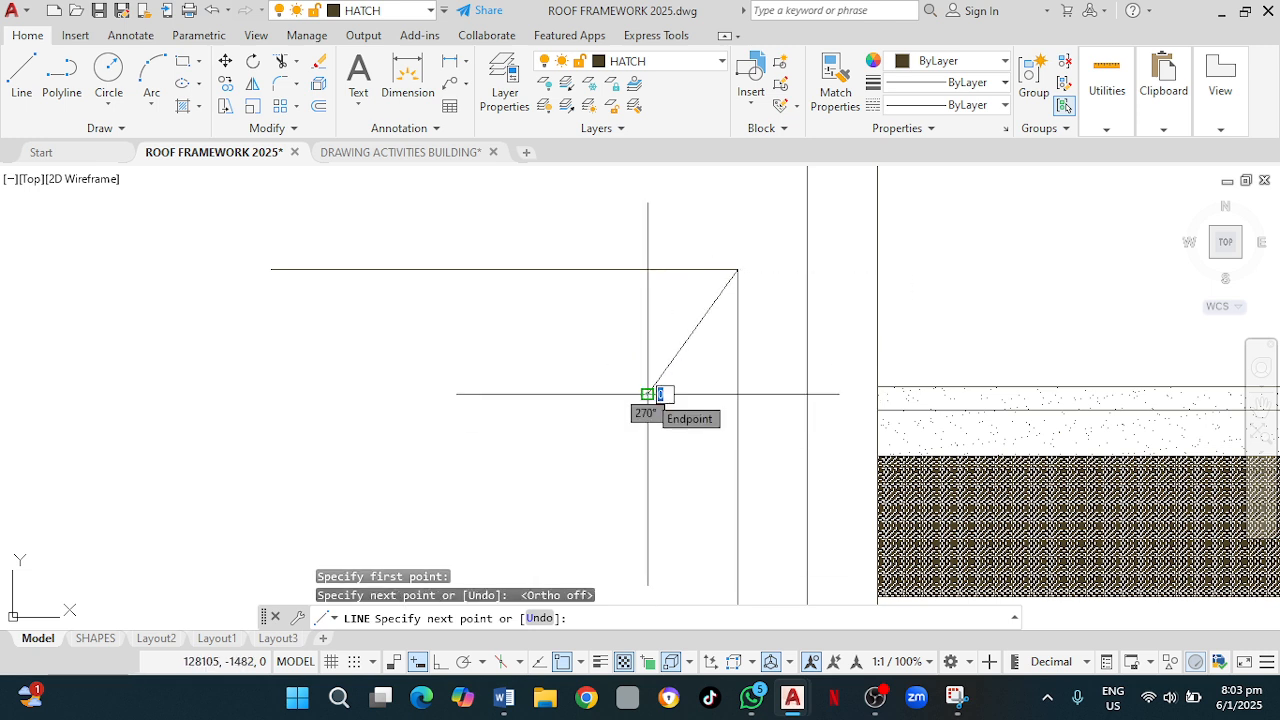
pyautogui.press('Escape')
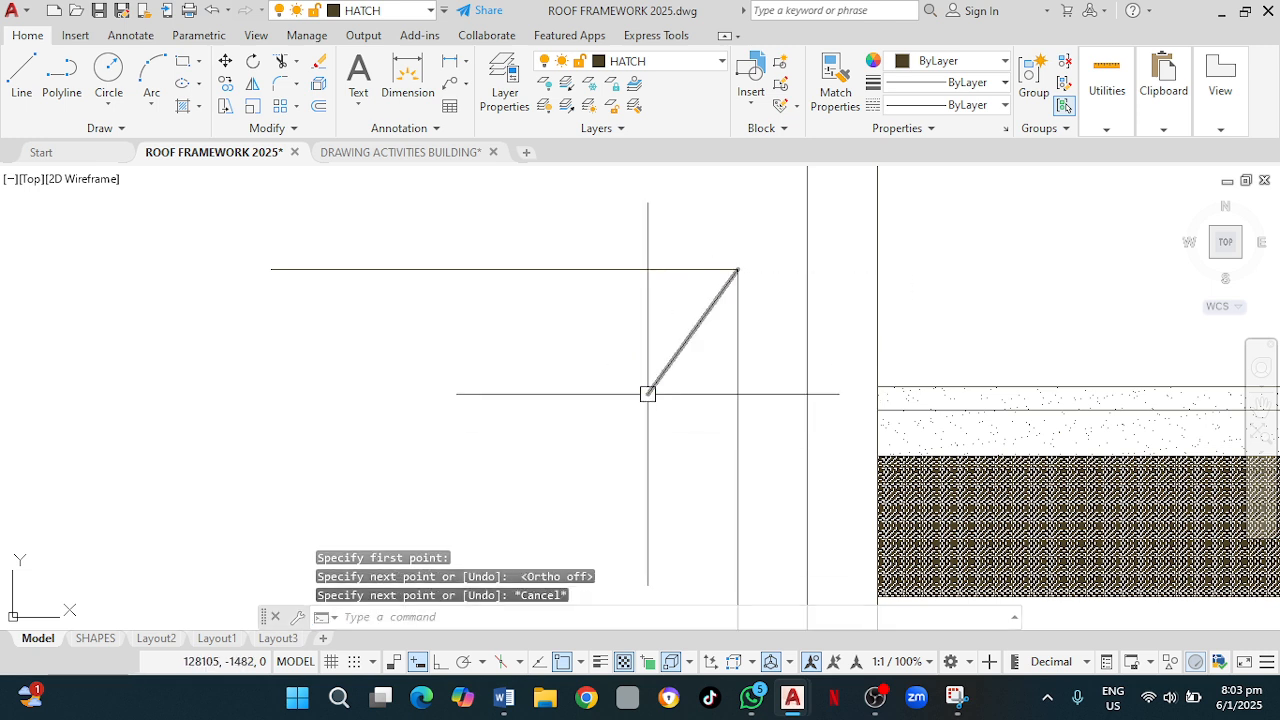
pyautogui.click(22, 97)
pyautogui.scroll(3, 738, 281)
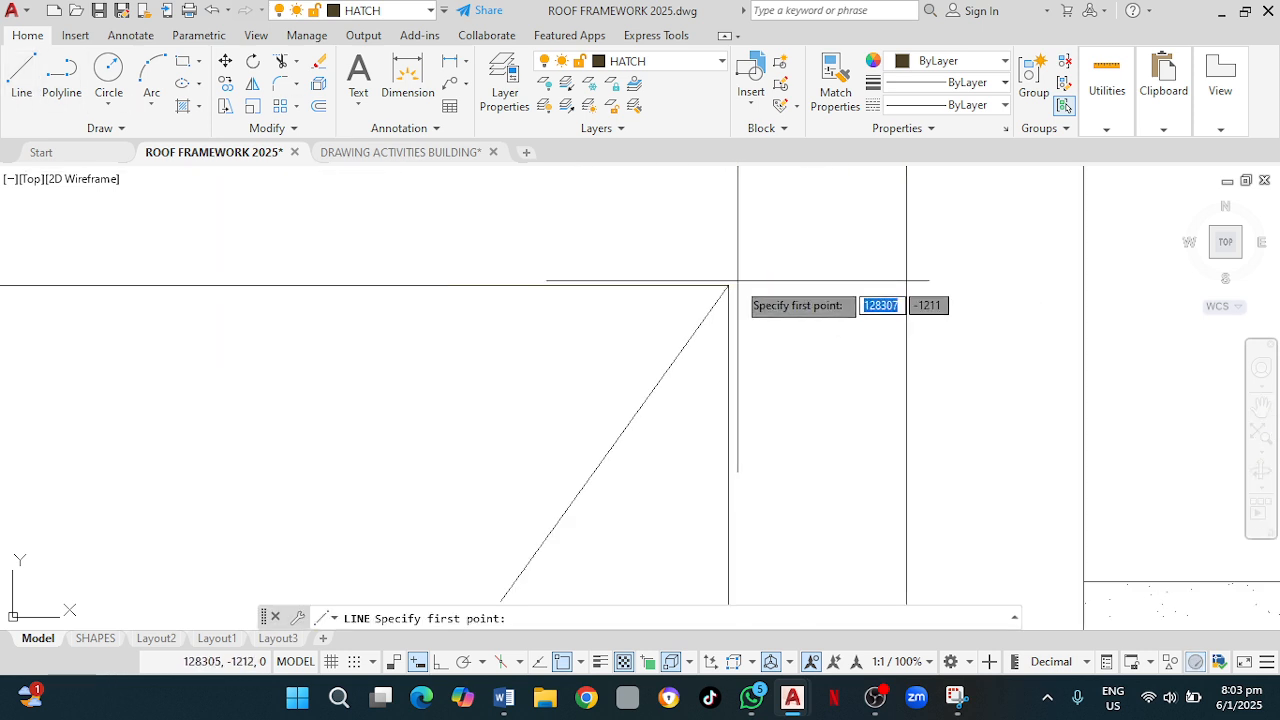
pyautogui.click(729, 287)
pyautogui.press('Escape')
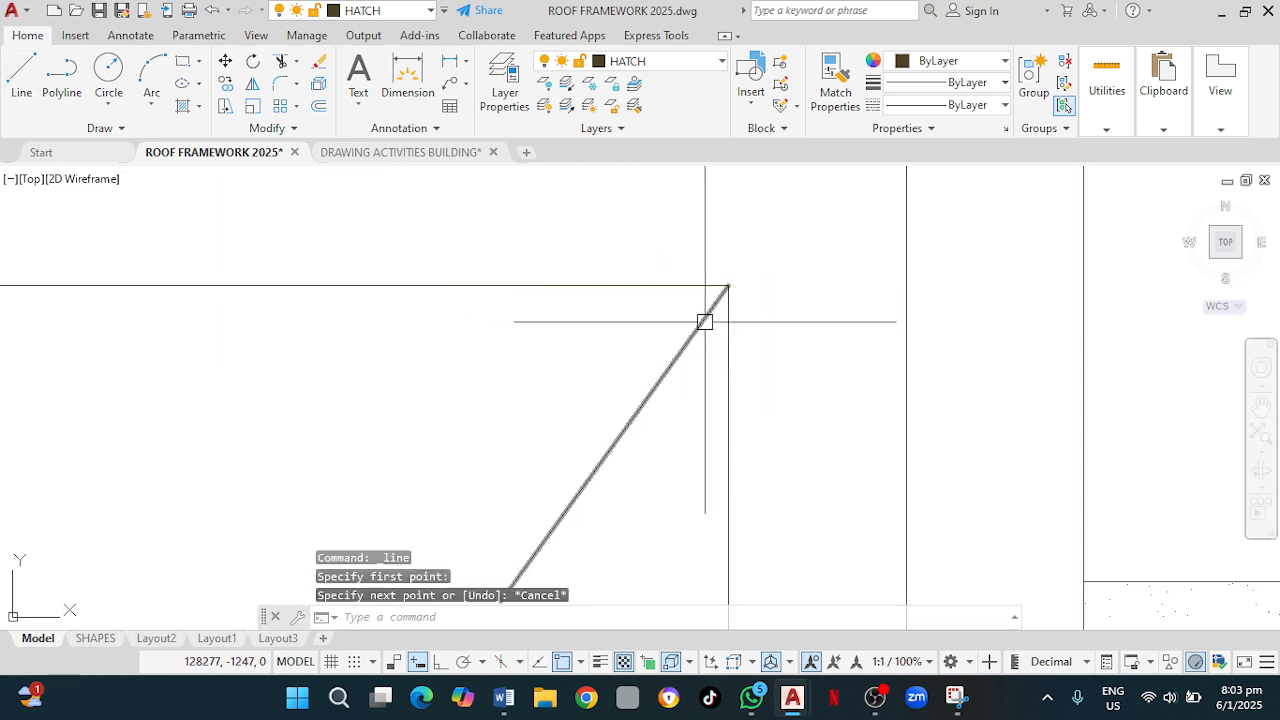
pyautogui.press('Return')
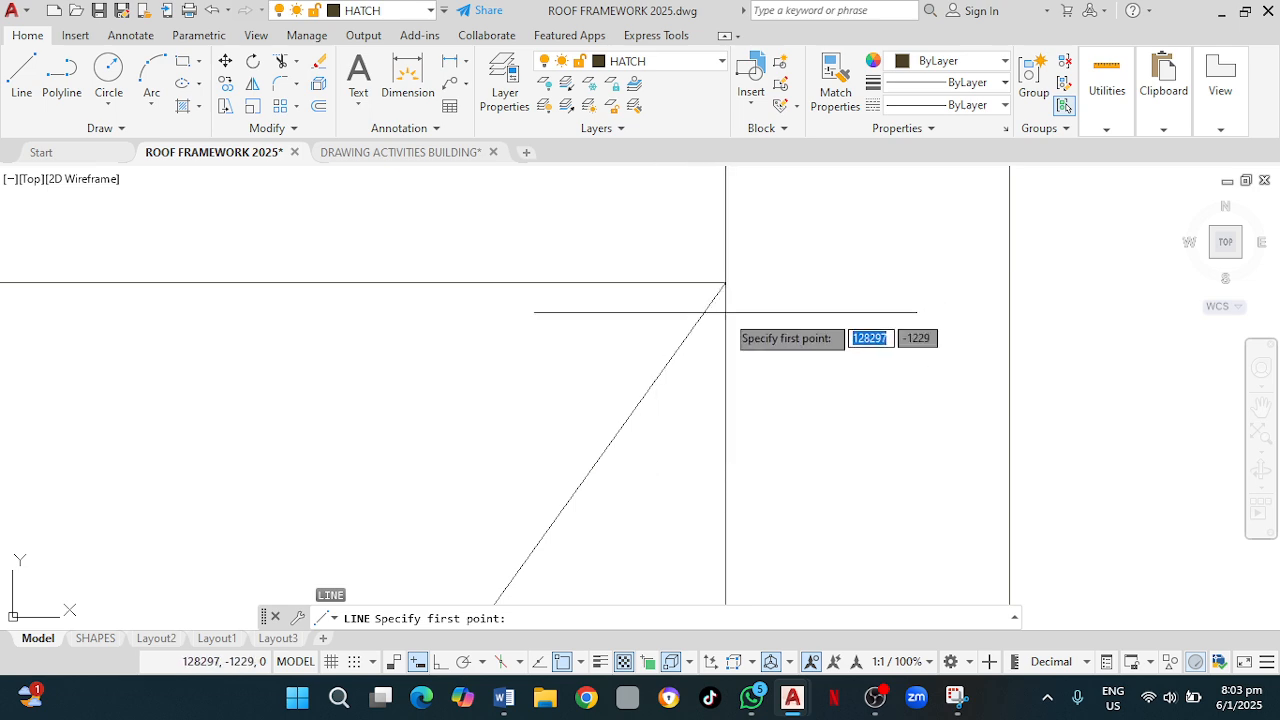
pyautogui.moveTo(720, 386)
pyautogui.mouseDown(button='middle')
pyautogui.moveTo(709, 300)
pyautogui.moveTo(731, 273)
pyautogui.mouseUp(button='middle')
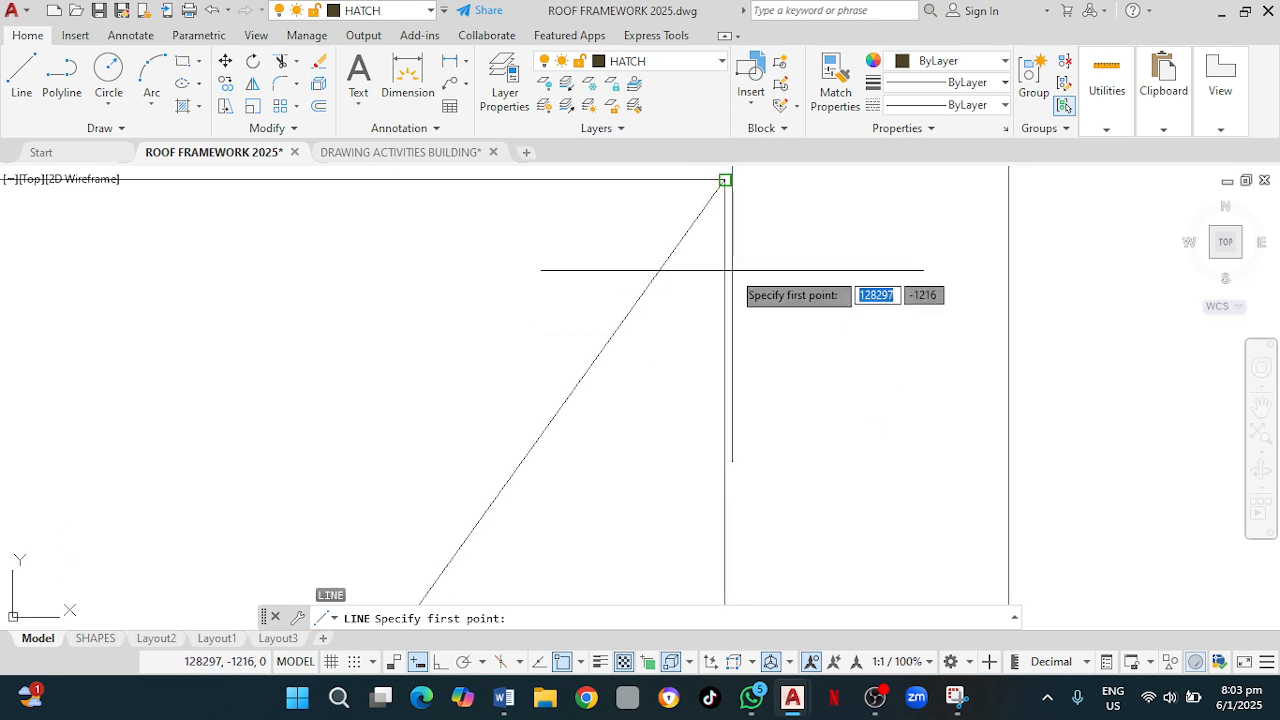
pyautogui.scroll(-5, 732, 270)
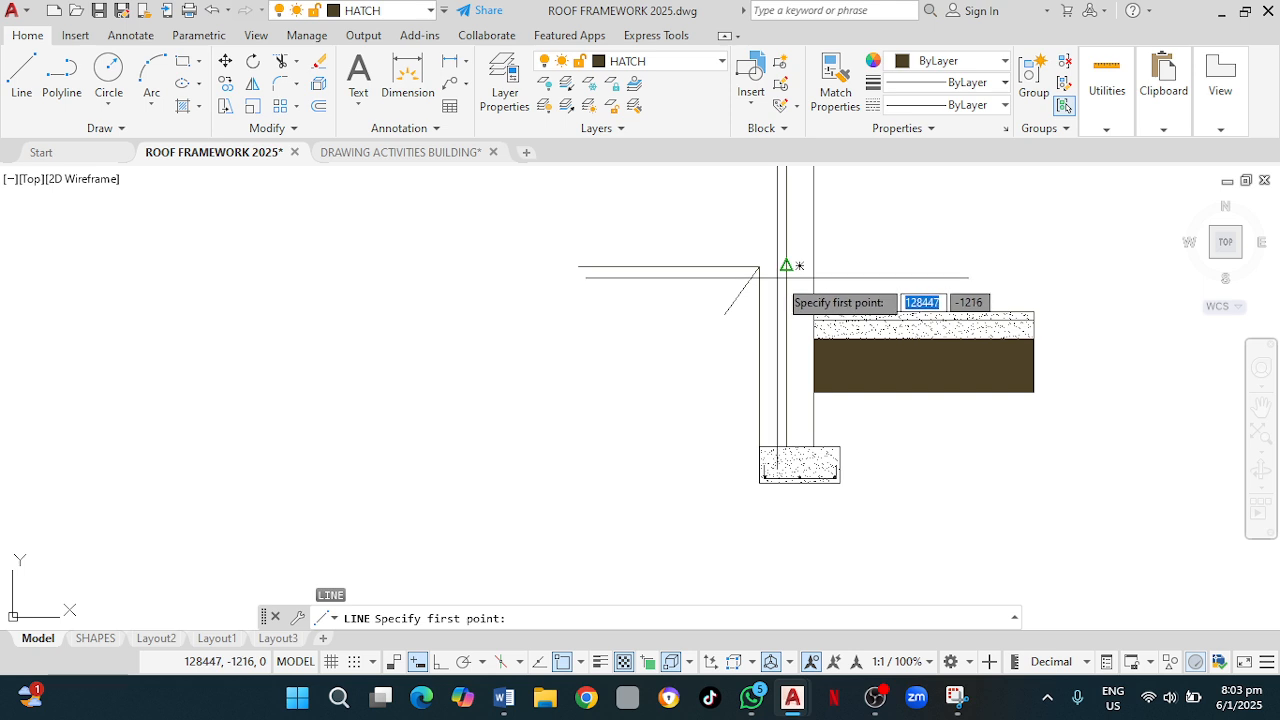
pyautogui.scroll(2, 771, 285)
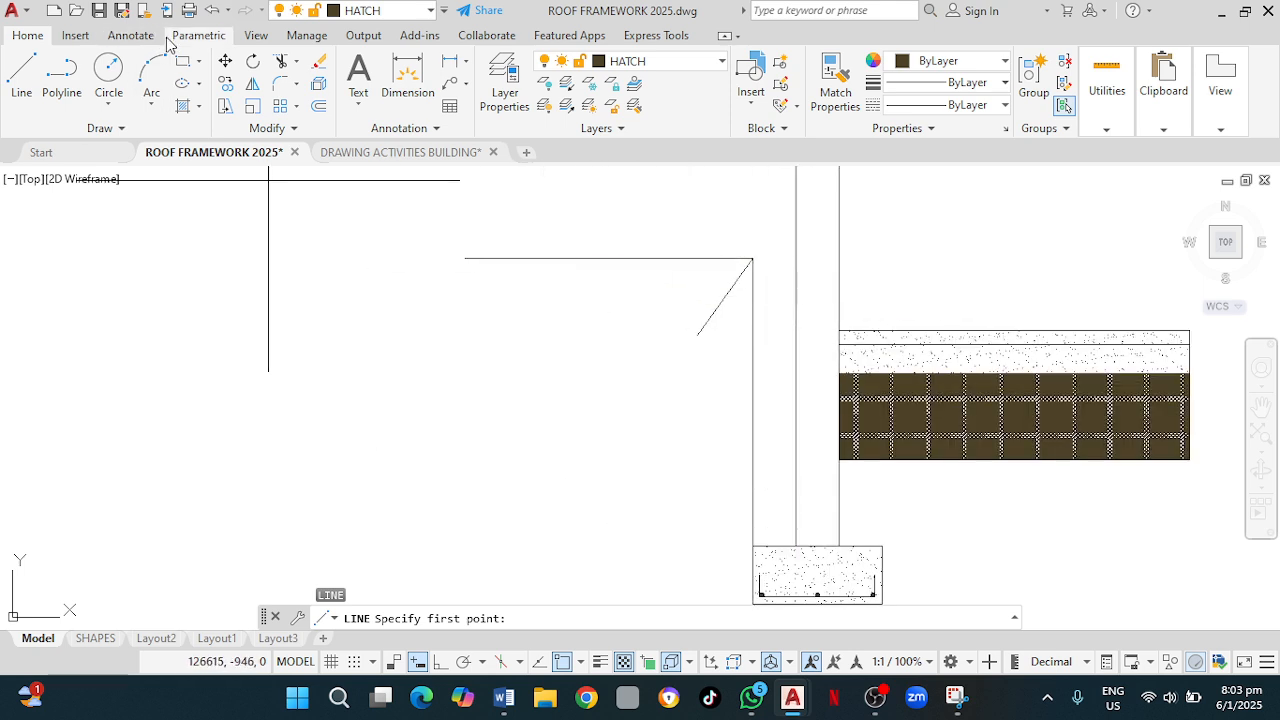
# Draw a rectangle about 1000 by 500 from the ground line's outer end to the vertical line's midpoint, and erase the diagonal line inside it.
pyautogui.click(182, 67)
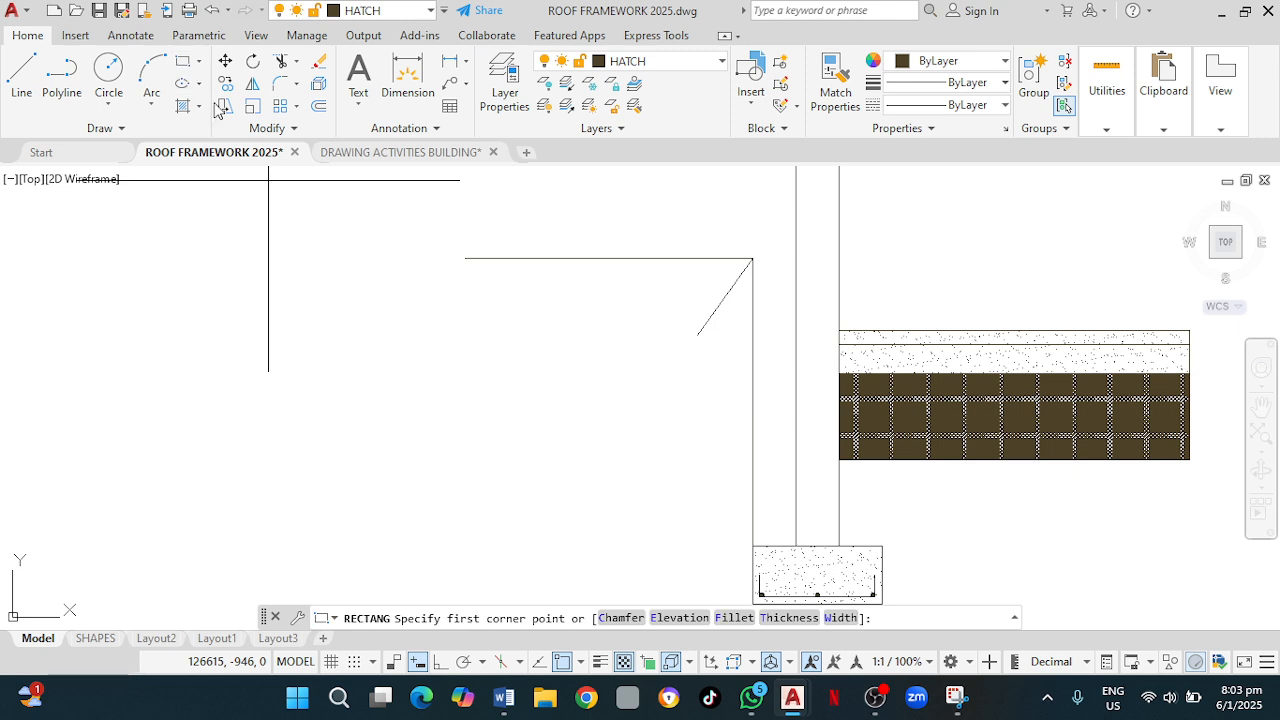
pyautogui.click(465, 259)
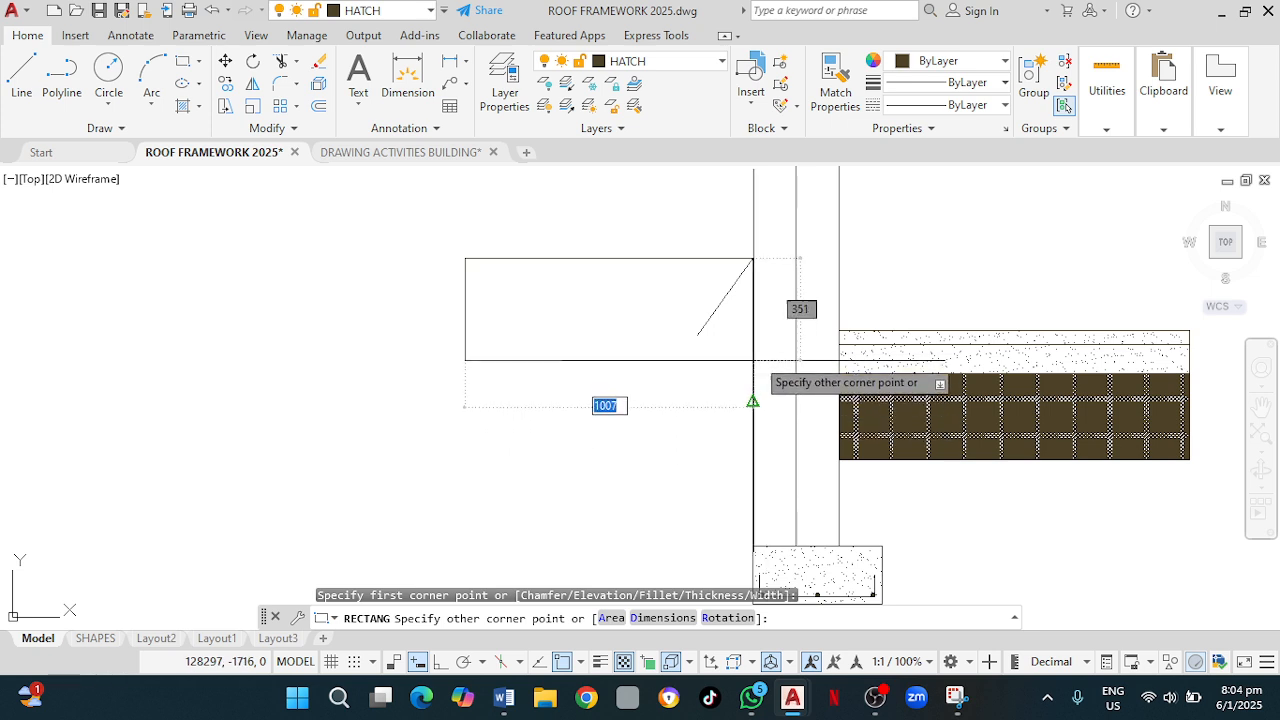
pyautogui.click(752, 401)
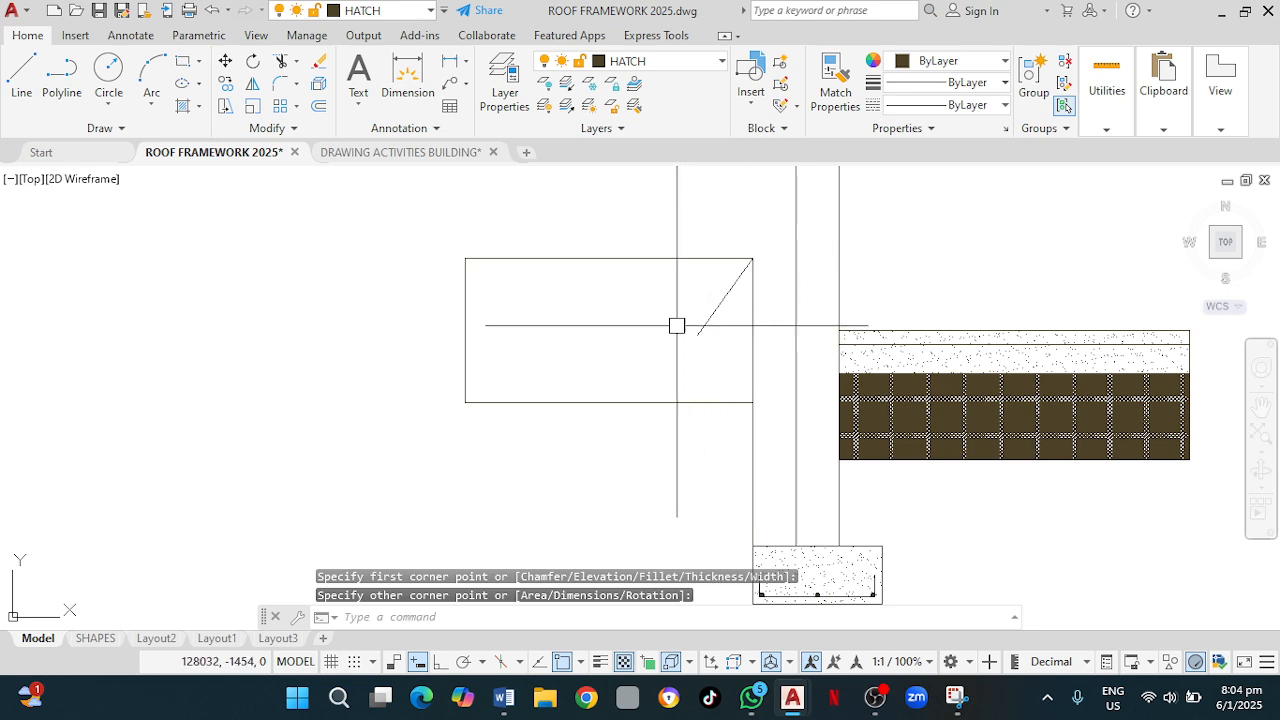
pyautogui.scroll(4, 677, 326)
pyautogui.click(760, 310)
pyautogui.press('Delete')
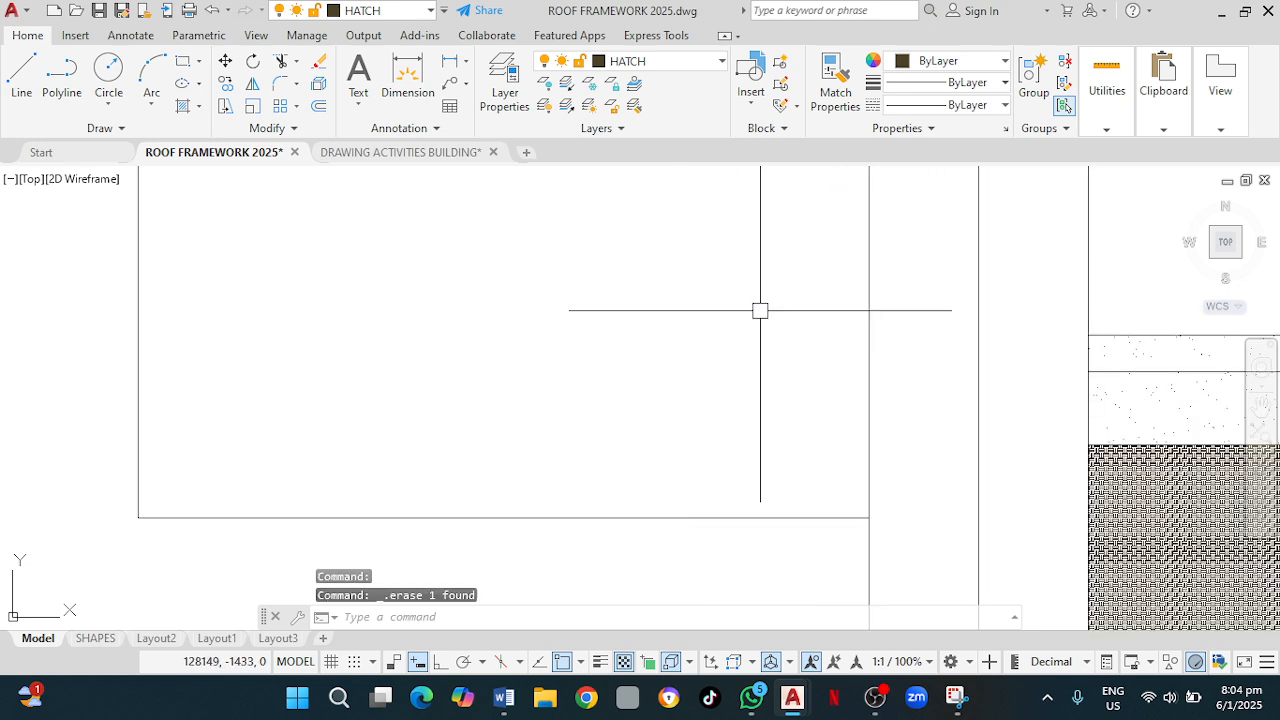
# Hatch the rectangle below the ground line outside the wall with the EARTH pattern.
pyautogui.click(200, 106)
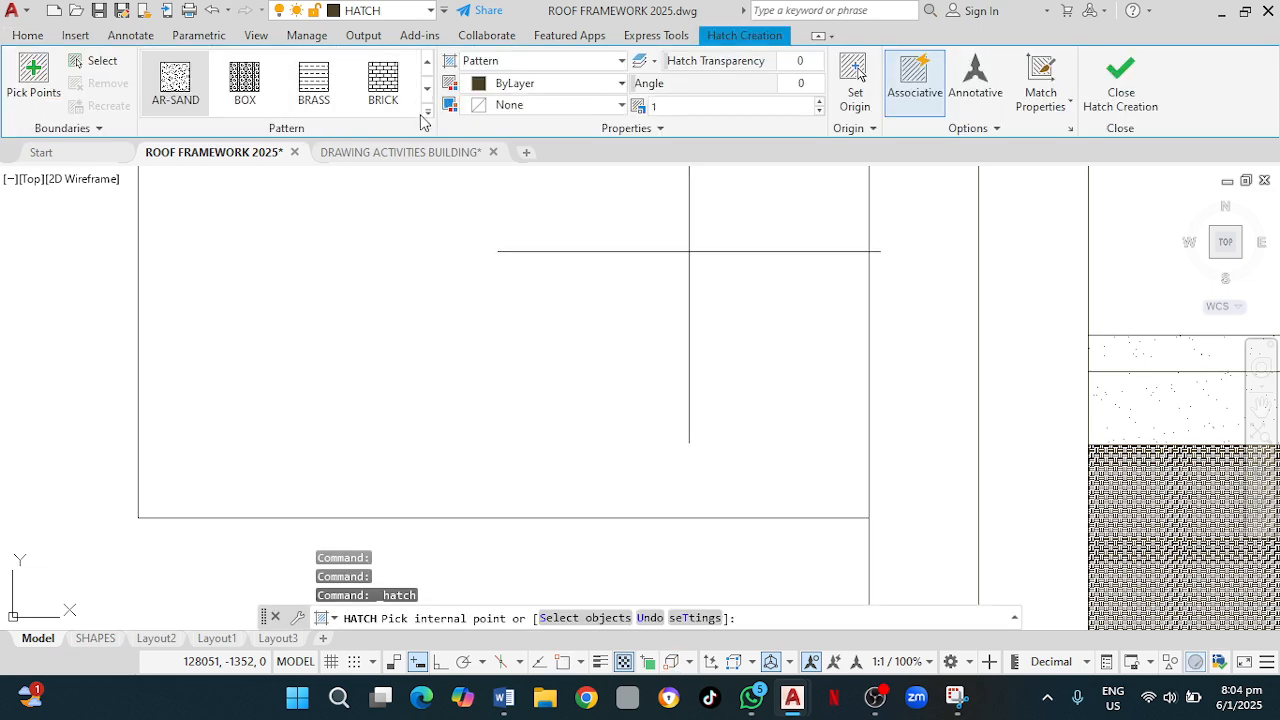
pyautogui.click(429, 114)
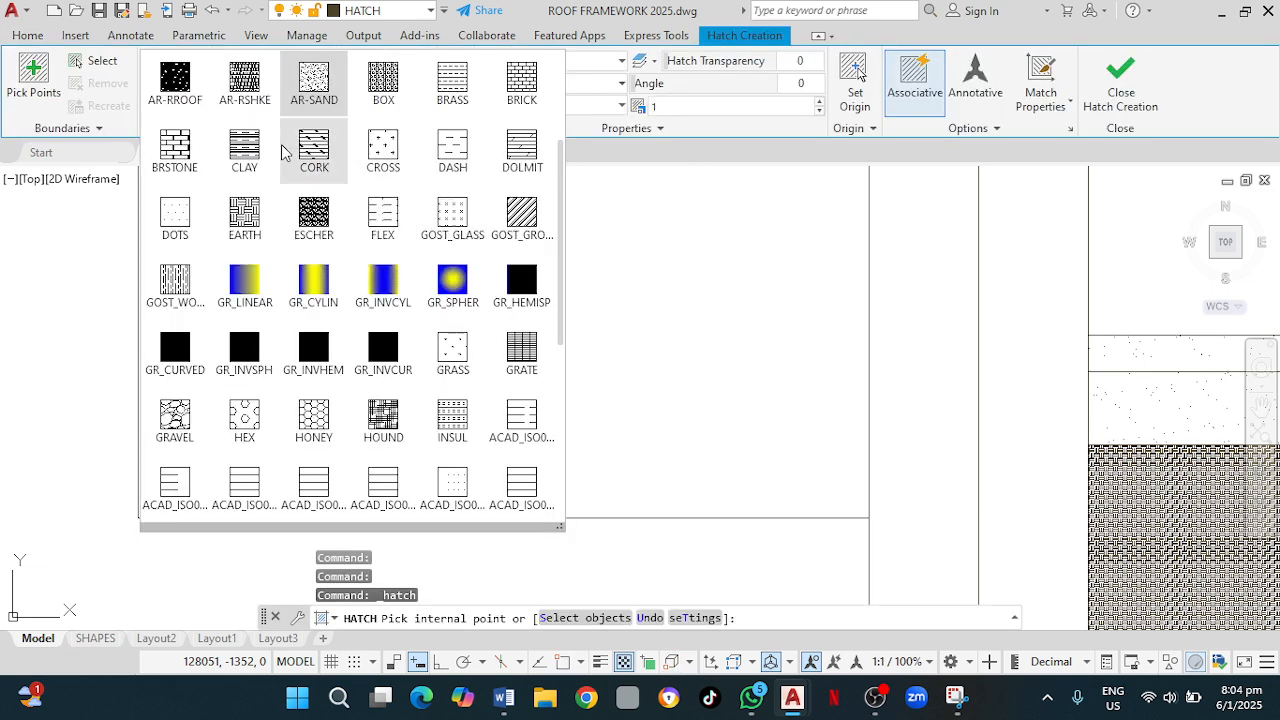
pyautogui.click(245, 215)
pyautogui.scroll(-4, 703, 395)
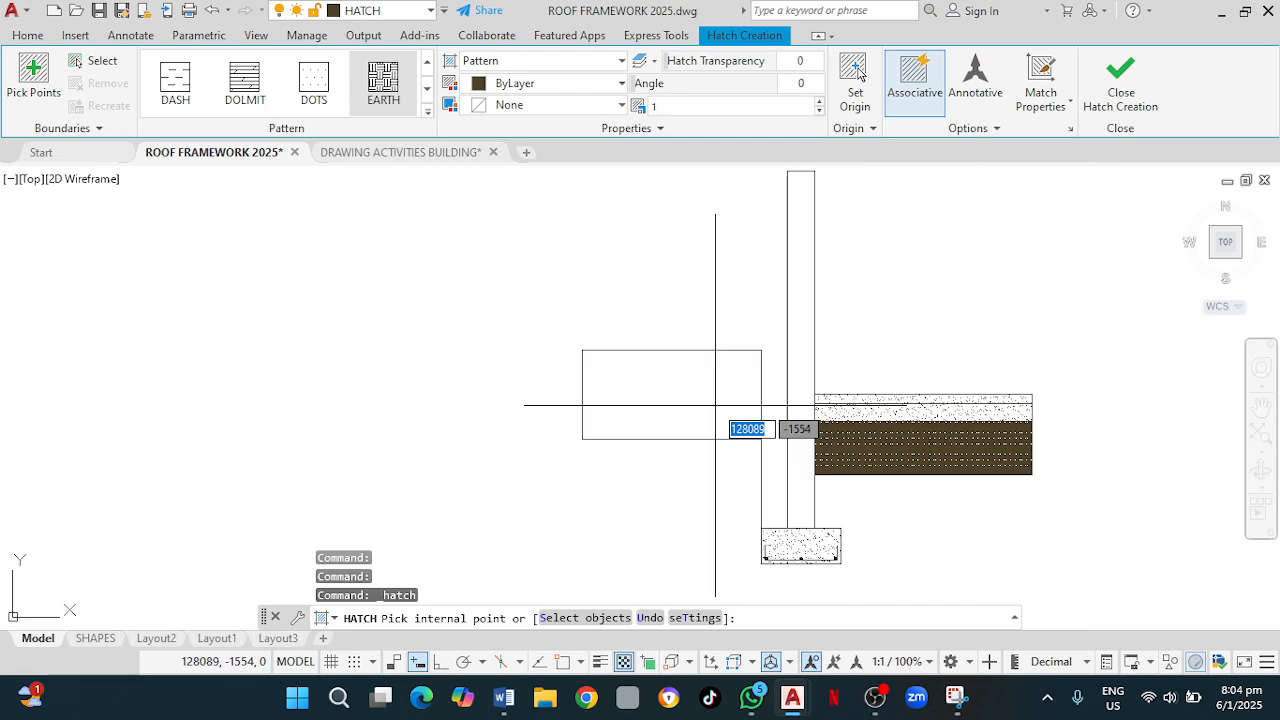
pyautogui.scroll(5, 817, 438)
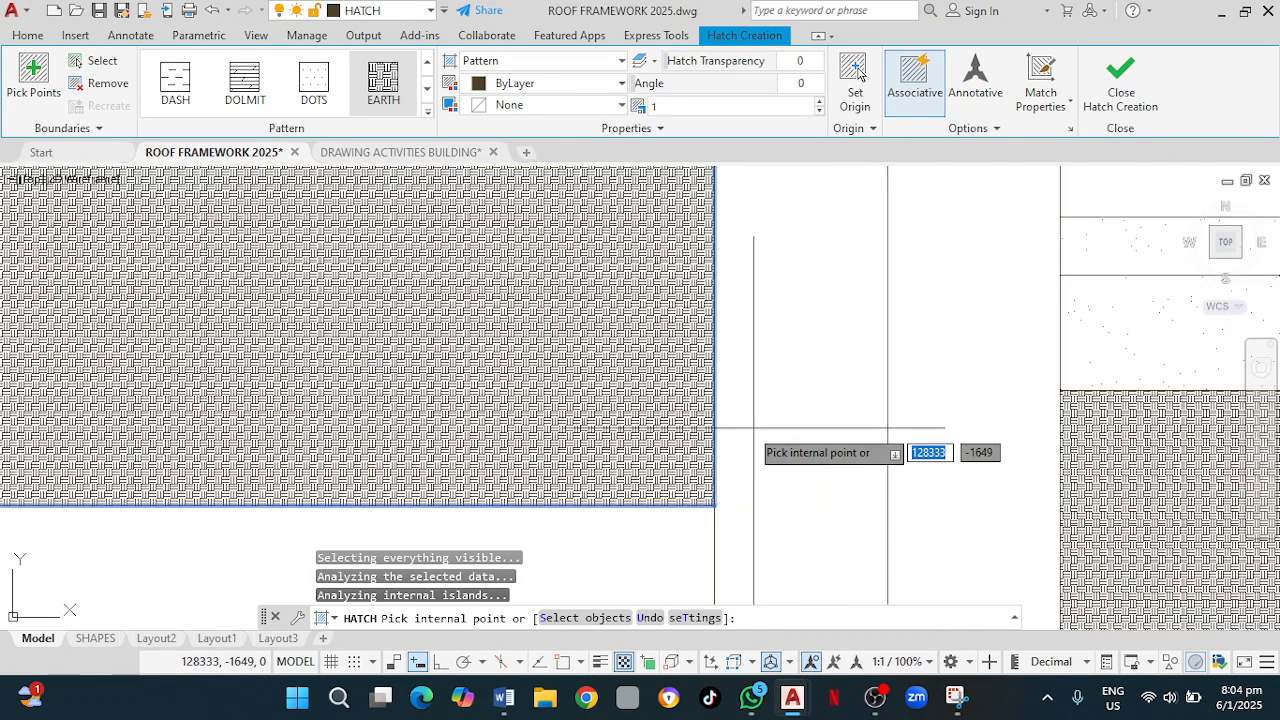
pyautogui.scroll(-3, 727, 446)
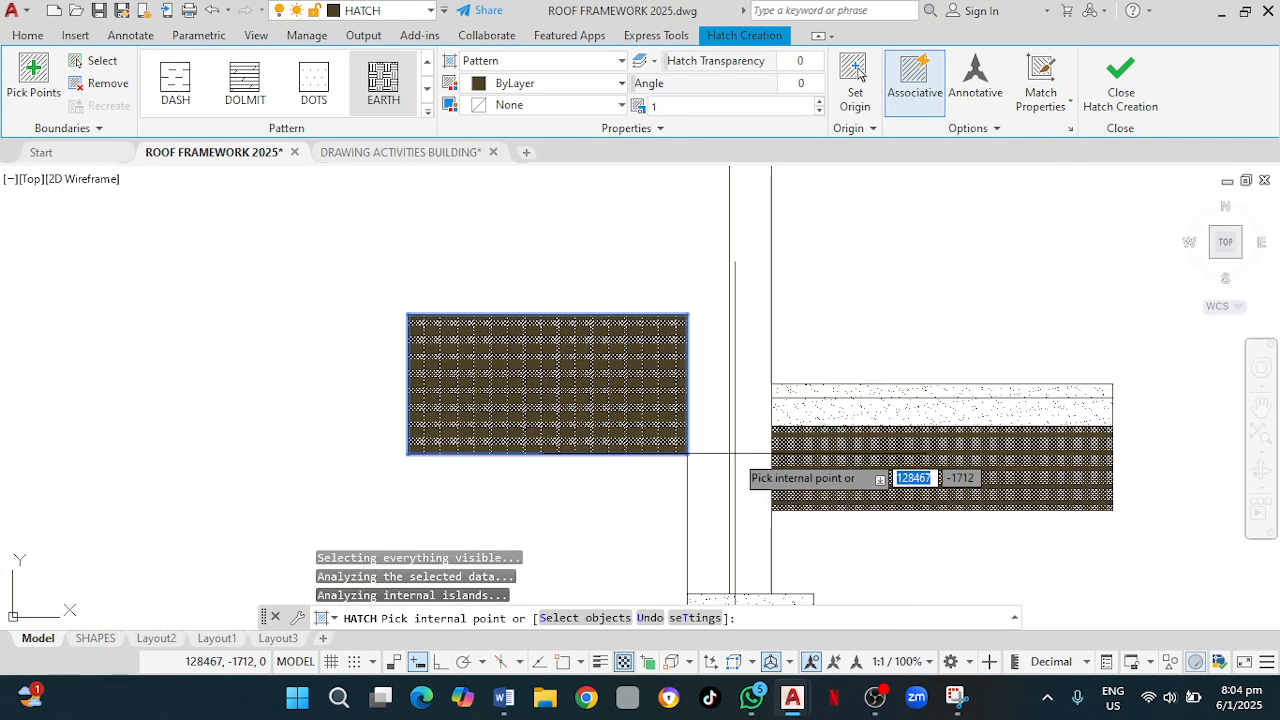
pyautogui.press('Escape')
pyautogui.scroll(-2, 735, 455)
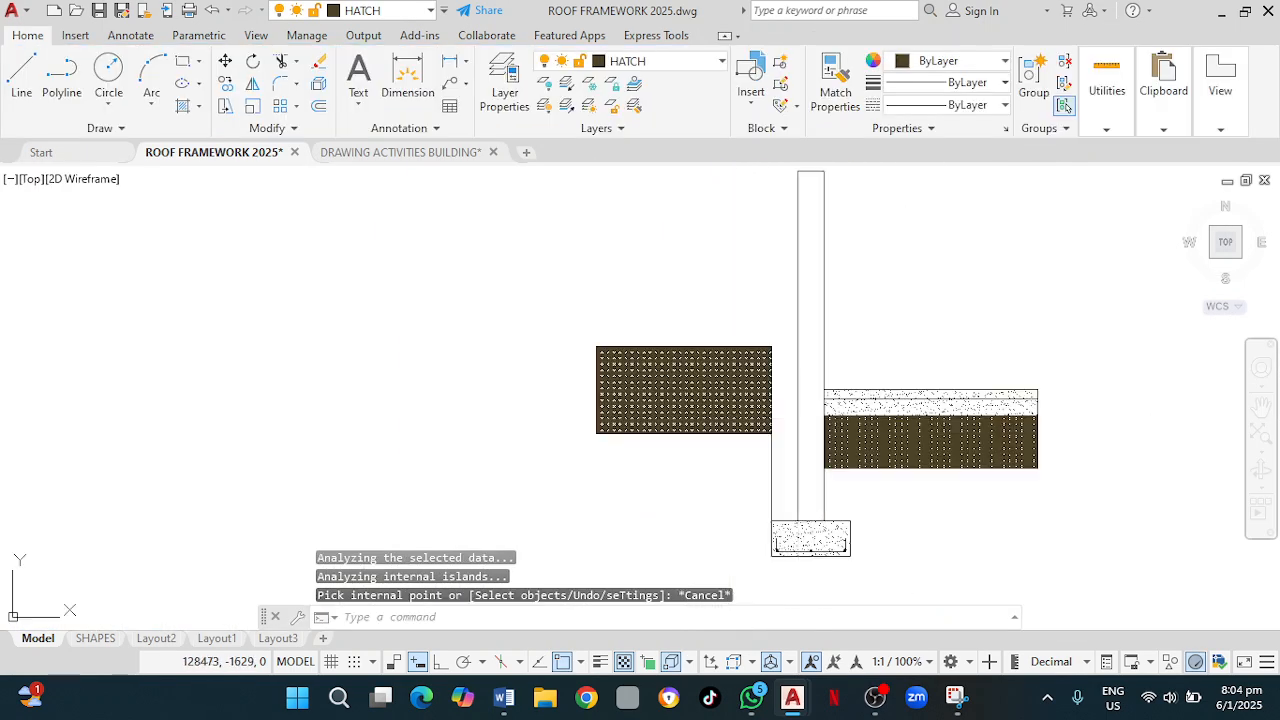
pyautogui.click(777, 456)
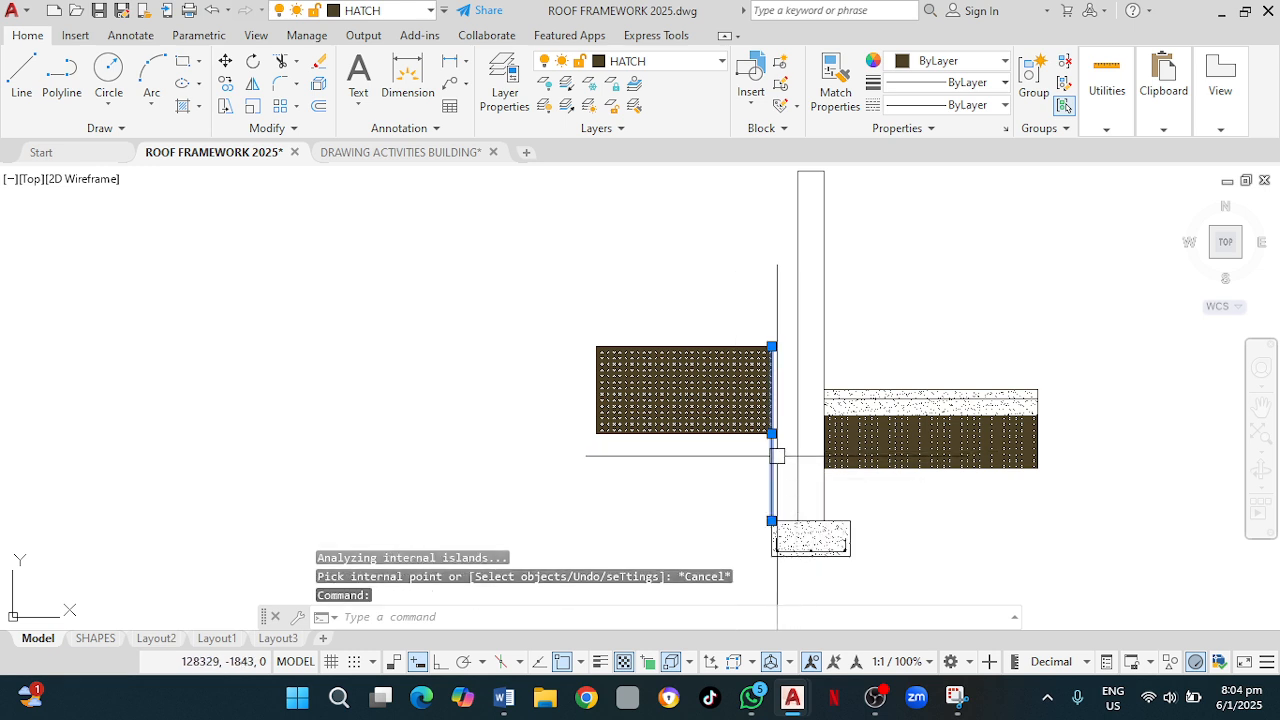
pyautogui.scroll(2, 779, 462)
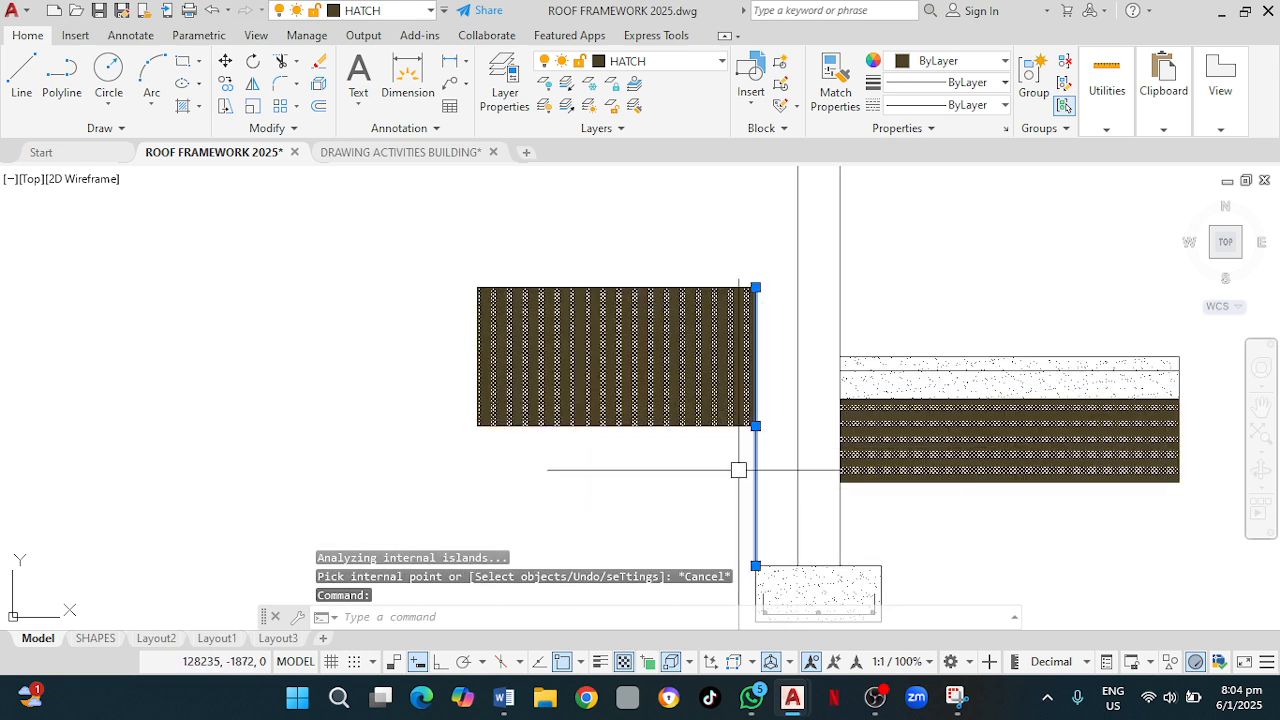
pyautogui.scroll(2, 797, 386)
pyautogui.press('Escape')
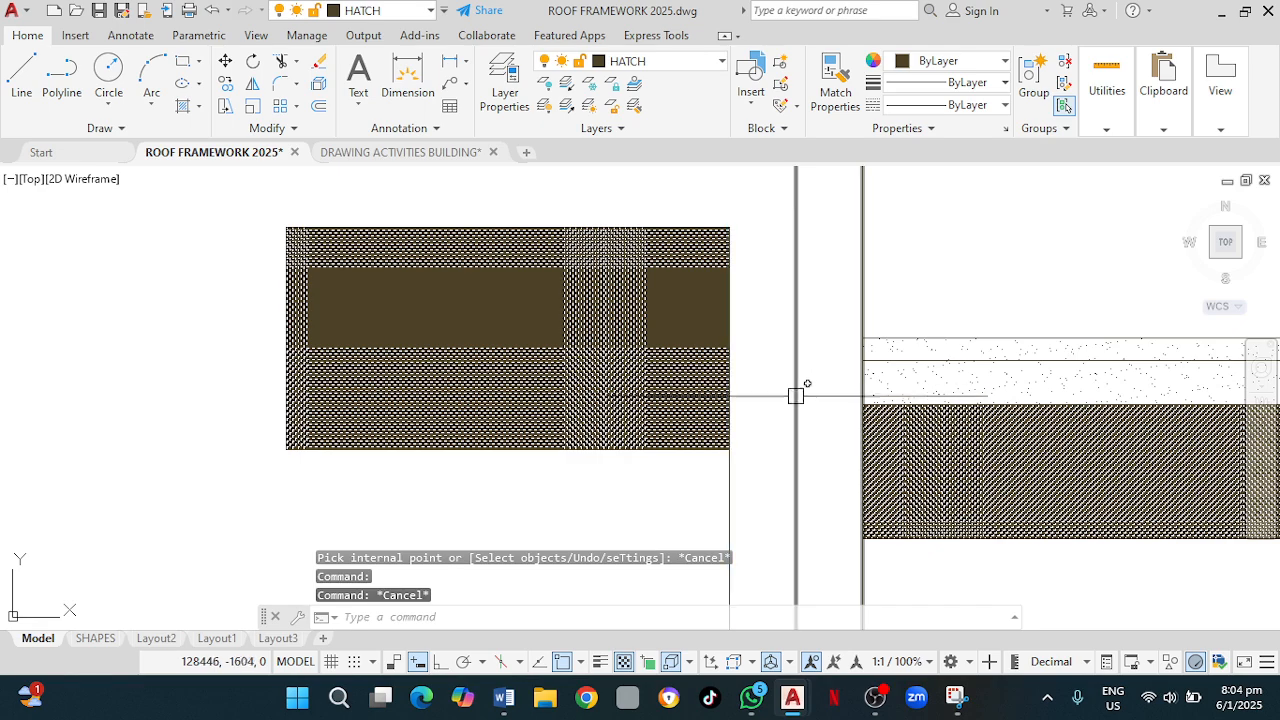
# With Ortho on, draw a horizontal line about 150 long from the hatched ground's upper inner corner to the wall's outer face.
pyautogui.scroll(1, 711, 418)
pyautogui.scroll(-2, 533, 231)
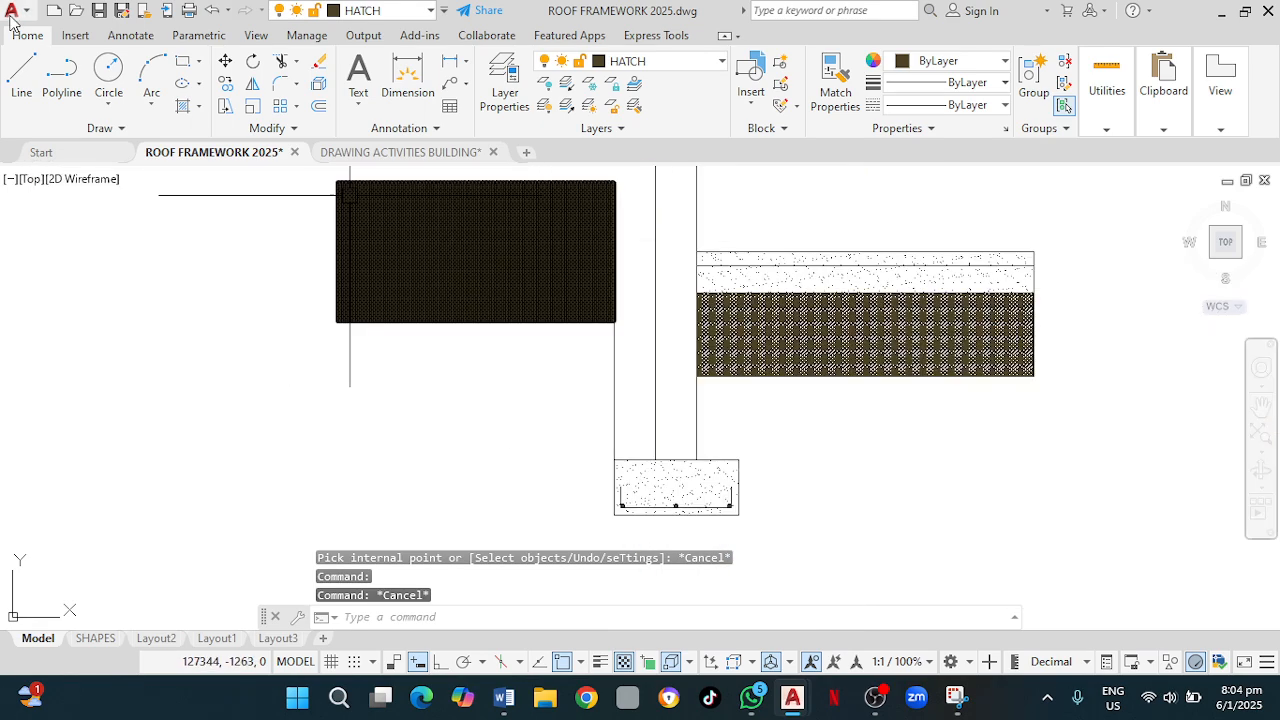
pyautogui.click(21, 92)
pyautogui.scroll(3, 389, 266)
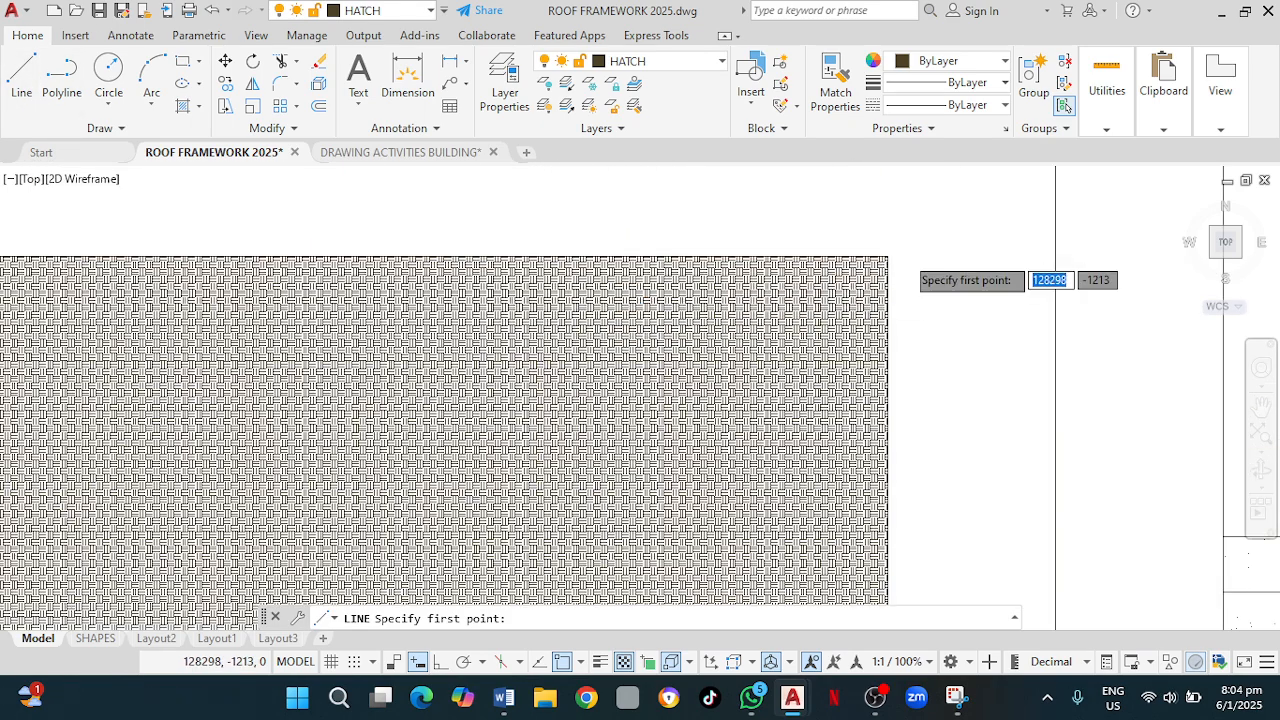
pyautogui.scroll(1, 1014, 277)
pyautogui.click(796, 249)
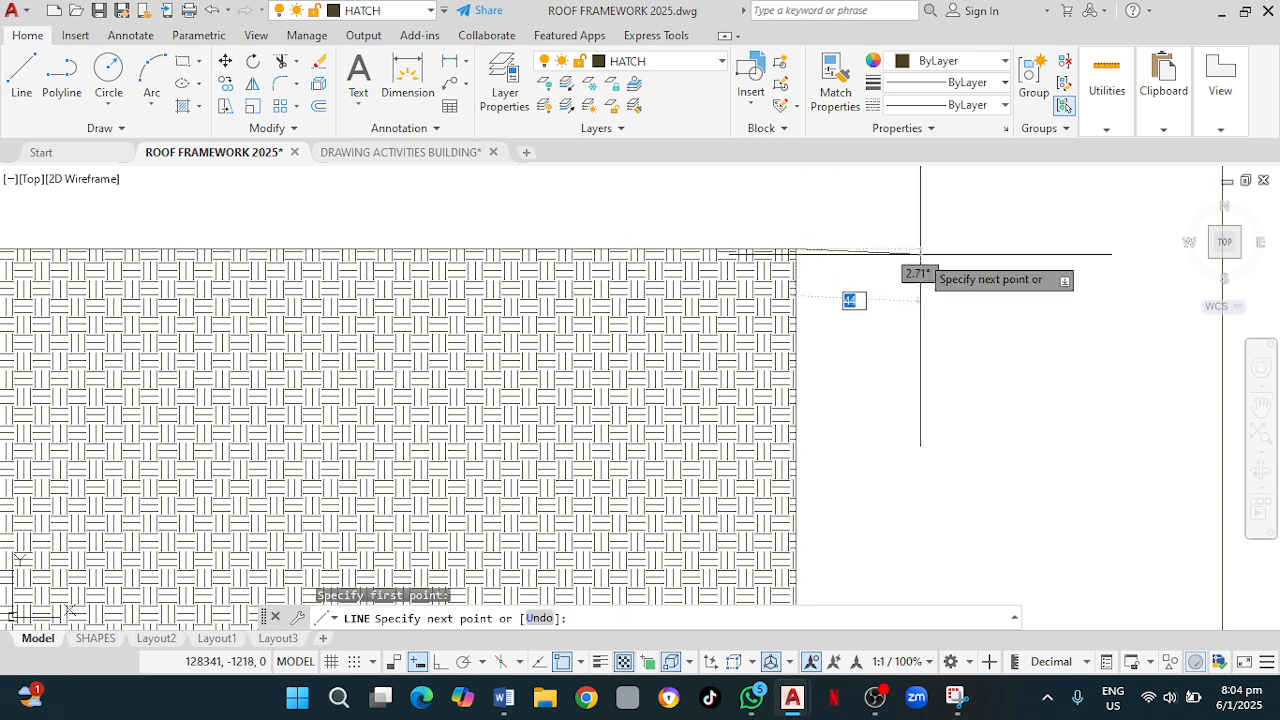
pyautogui.moveTo(905, 275); pyautogui.dragTo(545, 391, button='middle')
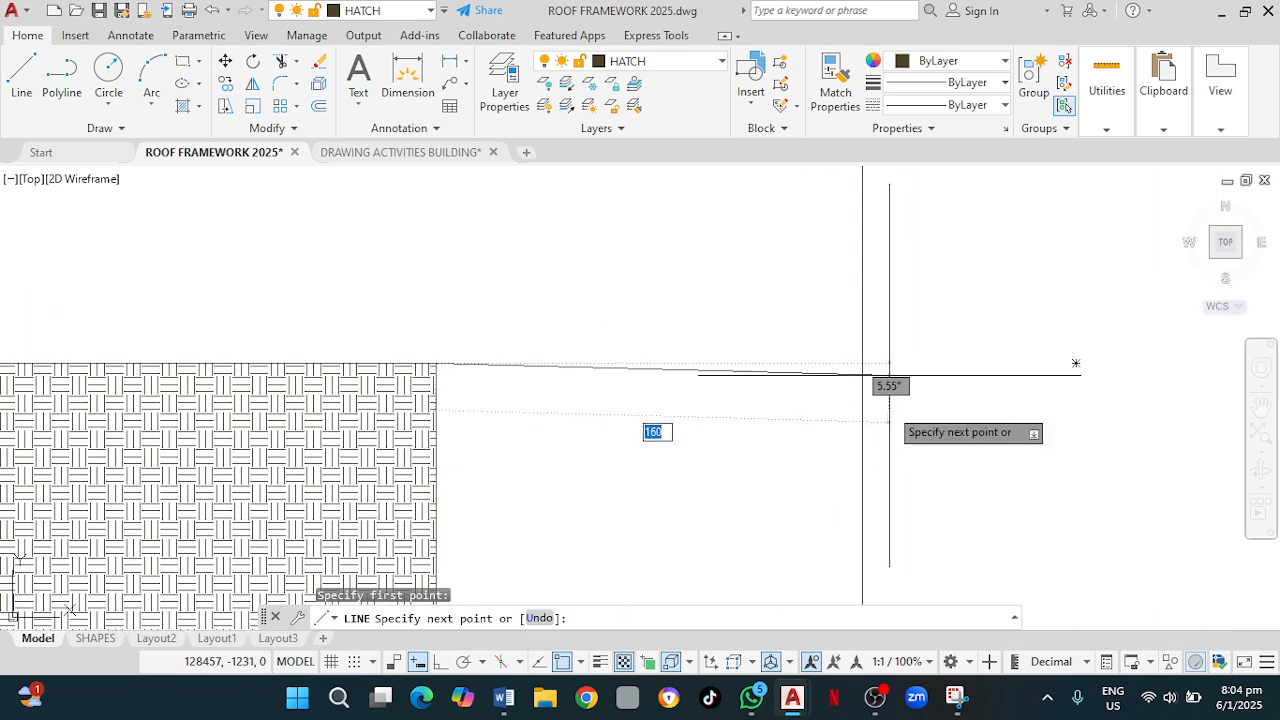
pyautogui.click(441, 662)
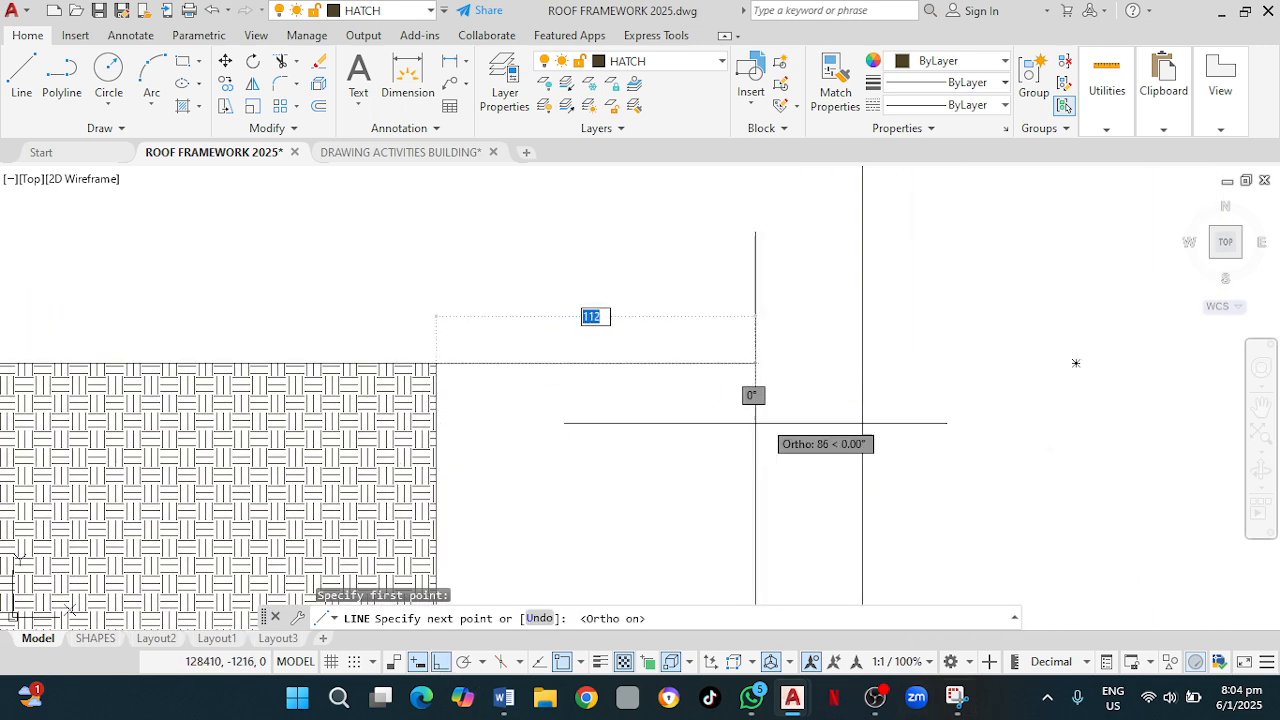
pyautogui.click(862, 363)
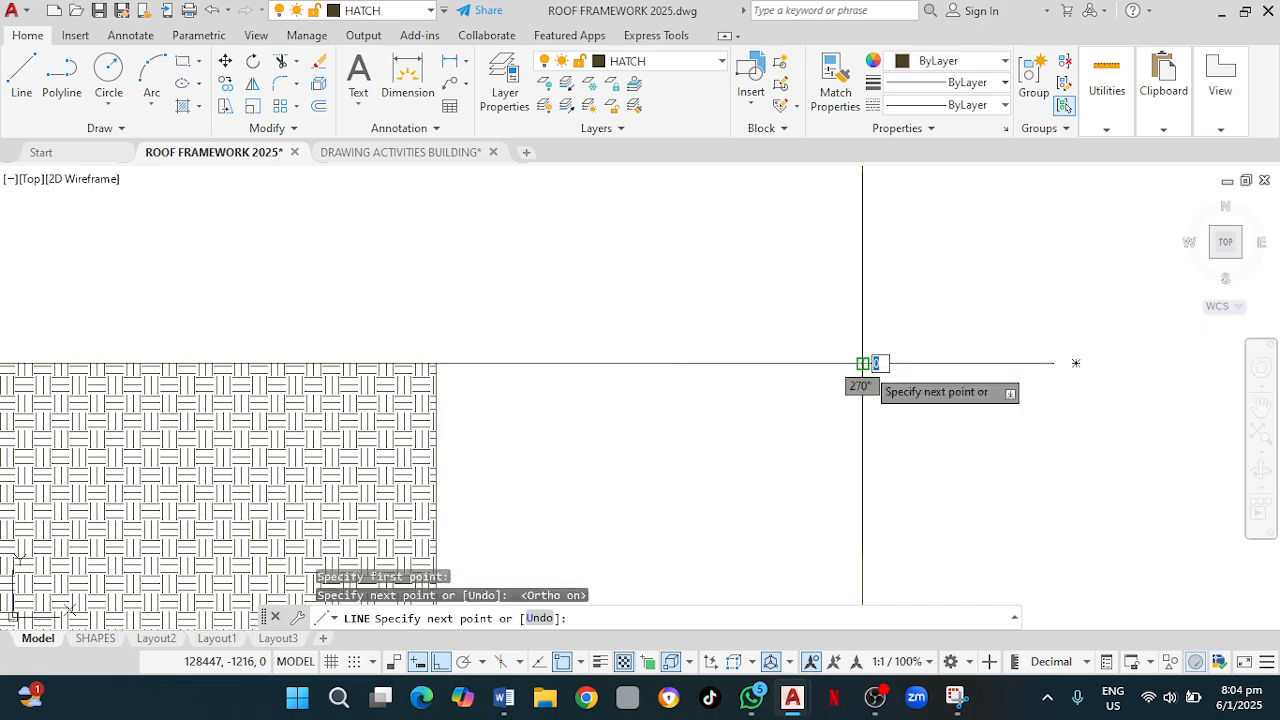
pyautogui.press('Escape')
# Draw a horizontal line from the hatched ground's lower inner corner to the wall's outer face.
pyautogui.scroll(-8, 862, 363)
pyautogui.moveTo(759, 439); pyautogui.dragTo(774, 328, button='middle')
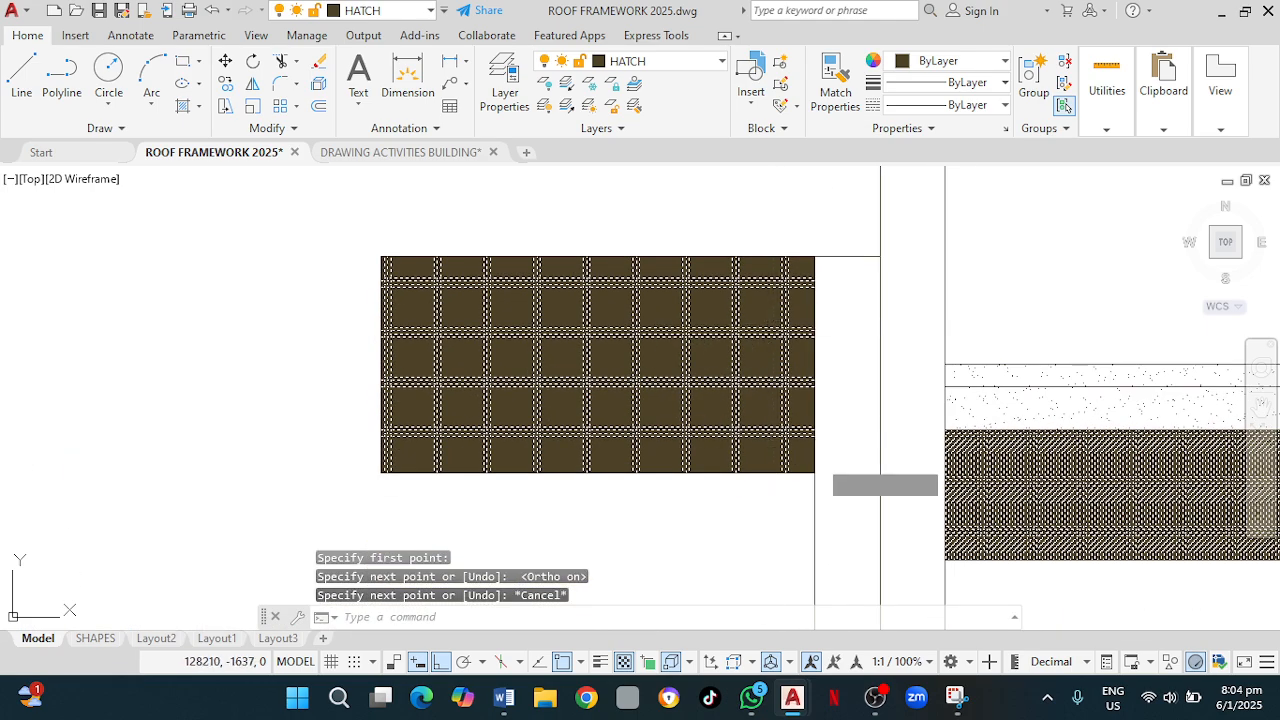
pyautogui.scroll(2, 820, 458)
pyautogui.press('space')
pyautogui.click(812, 482)
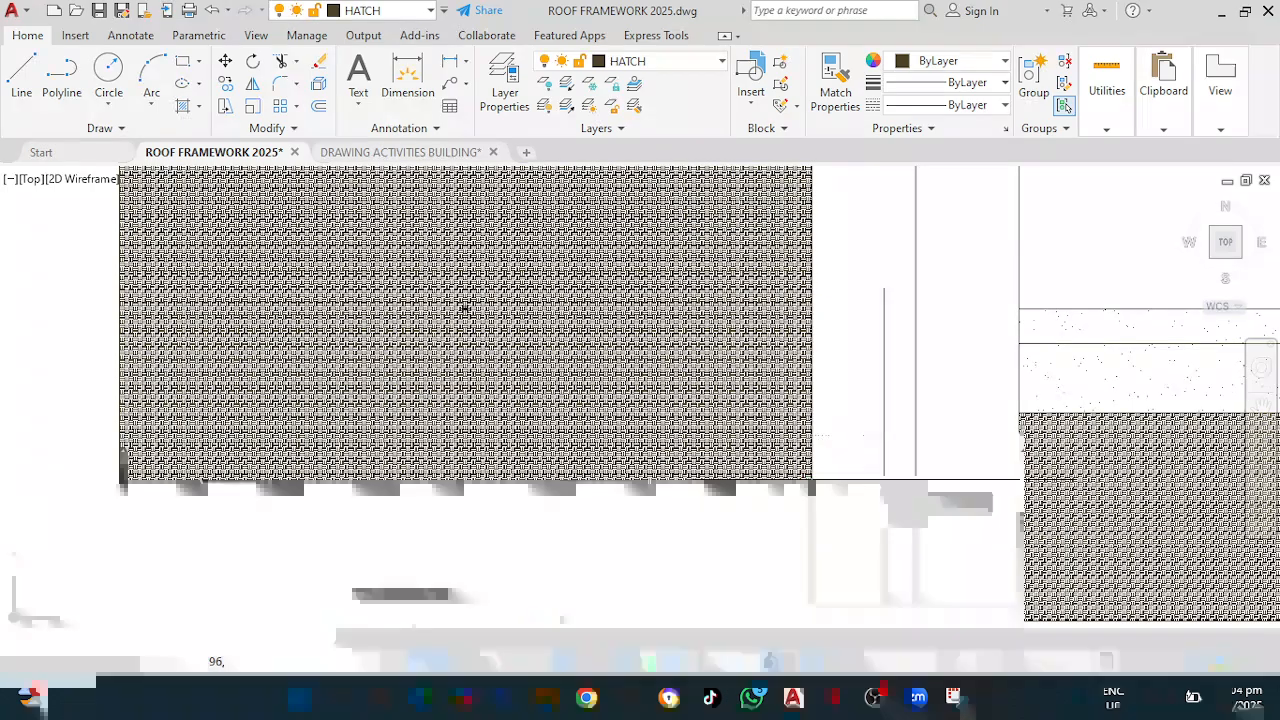
pyautogui.click(913, 483)
pyautogui.press('Escape')
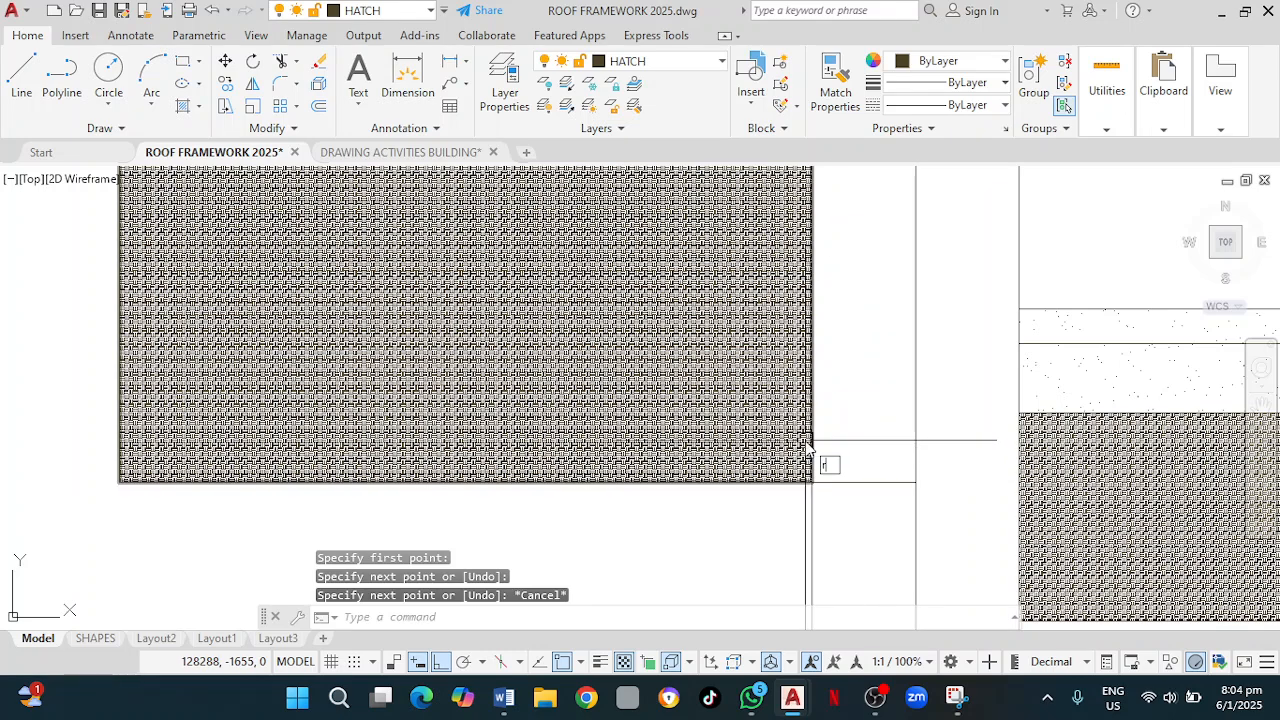
# Draw a rectangle filling the gap between the hatched ground and the wall, from the upper line to the lower line.
pyautogui.write('redc')
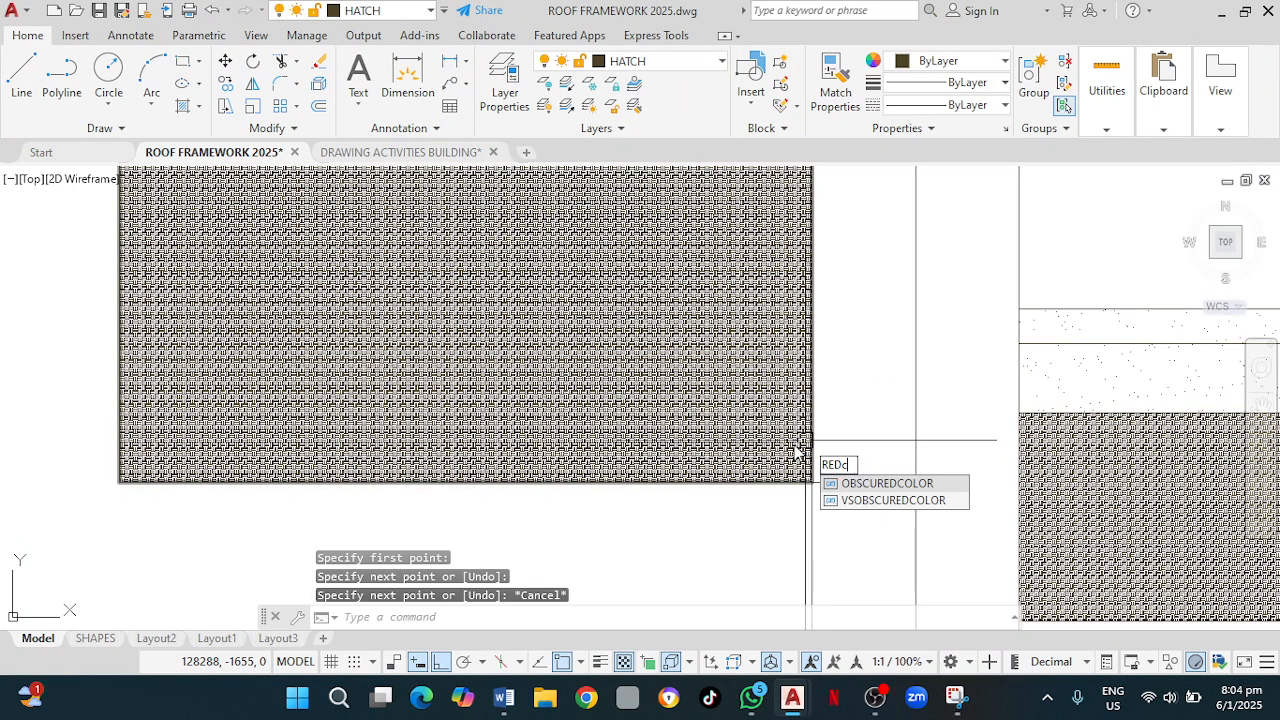
pyautogui.press('BackSpace')
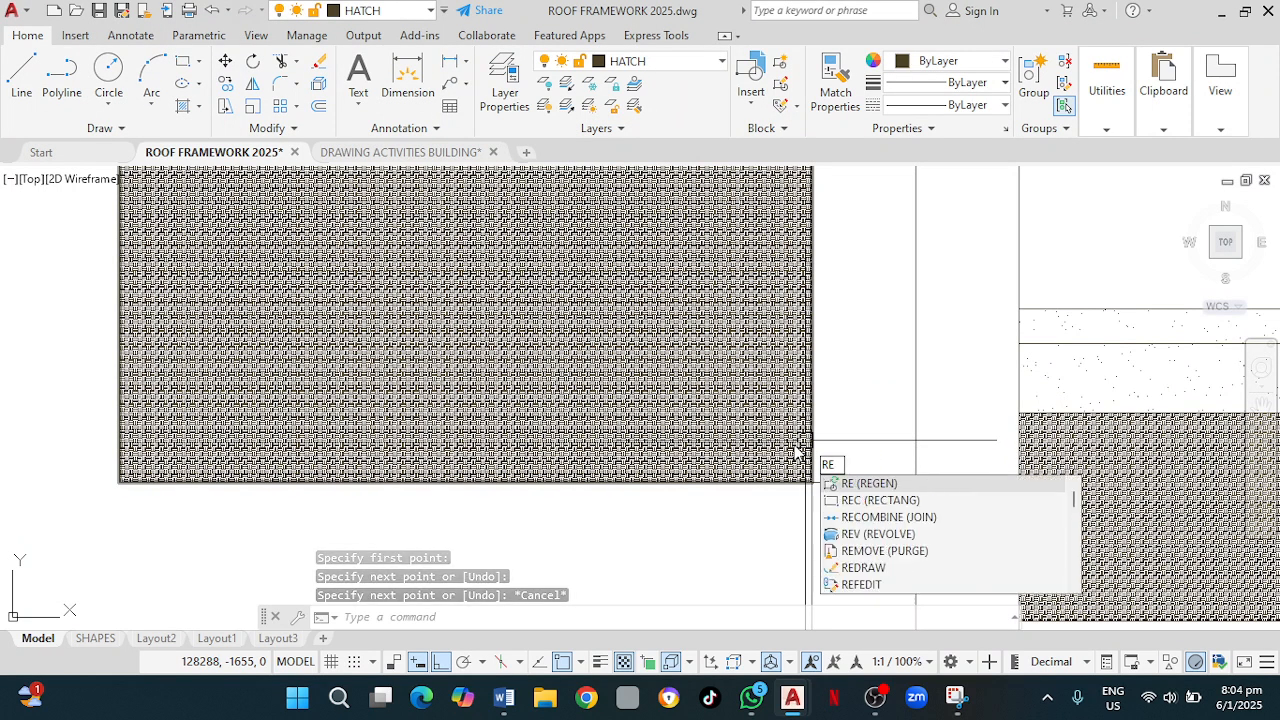
pyautogui.write('c')
pyautogui.press('Return')
pyautogui.moveTo(832, 455); pyautogui.dragTo(775, 630, button='middle')
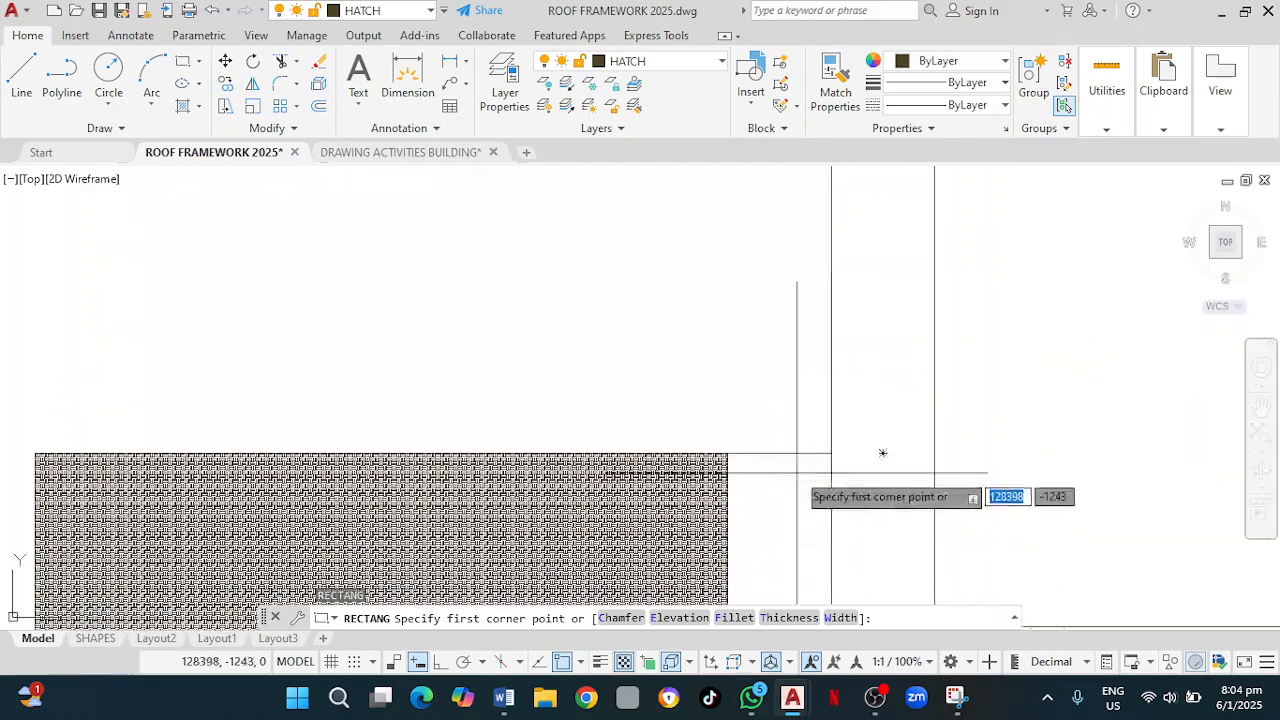
pyautogui.click(728, 453)
pyautogui.moveTo(843, 532); pyautogui.dragTo(825, 247, button='middle')
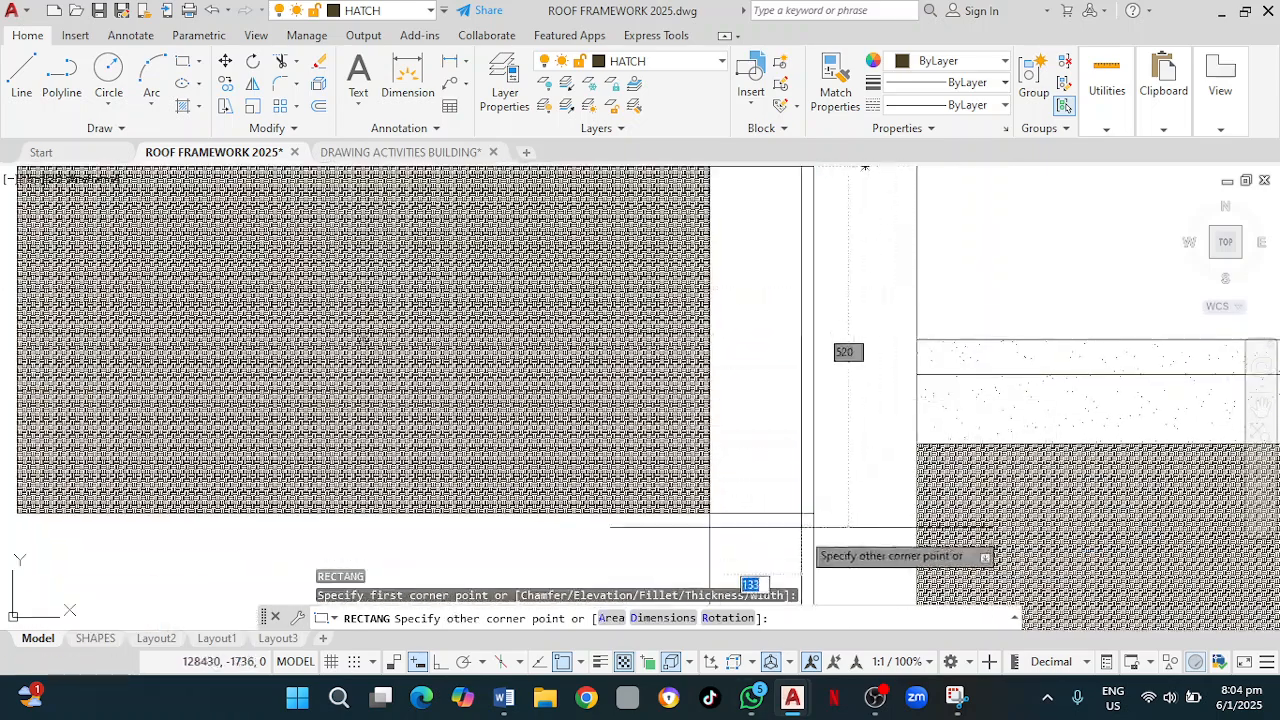
pyautogui.click(813, 512)
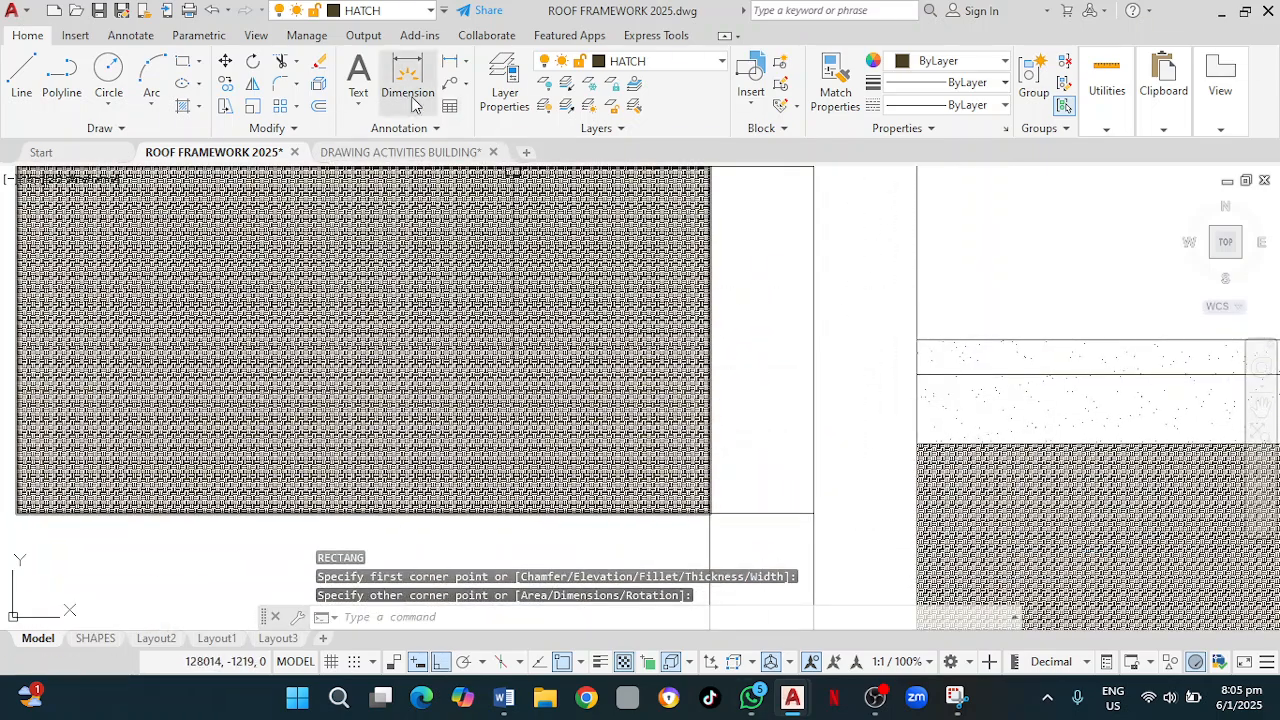
# Hatch the narrow rectangle beside the wall with the EARTH pattern and erase the vertical line above the footing's outer edge.
pyautogui.click(200, 110)
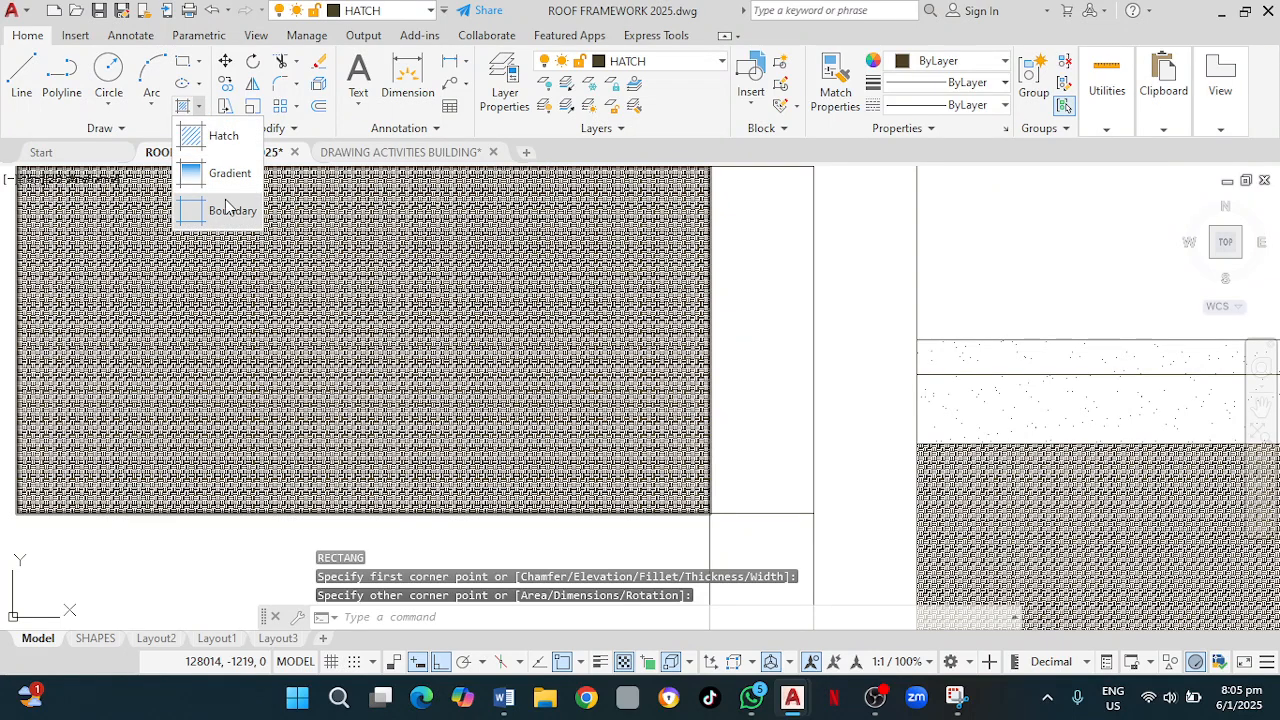
pyautogui.click(235, 141)
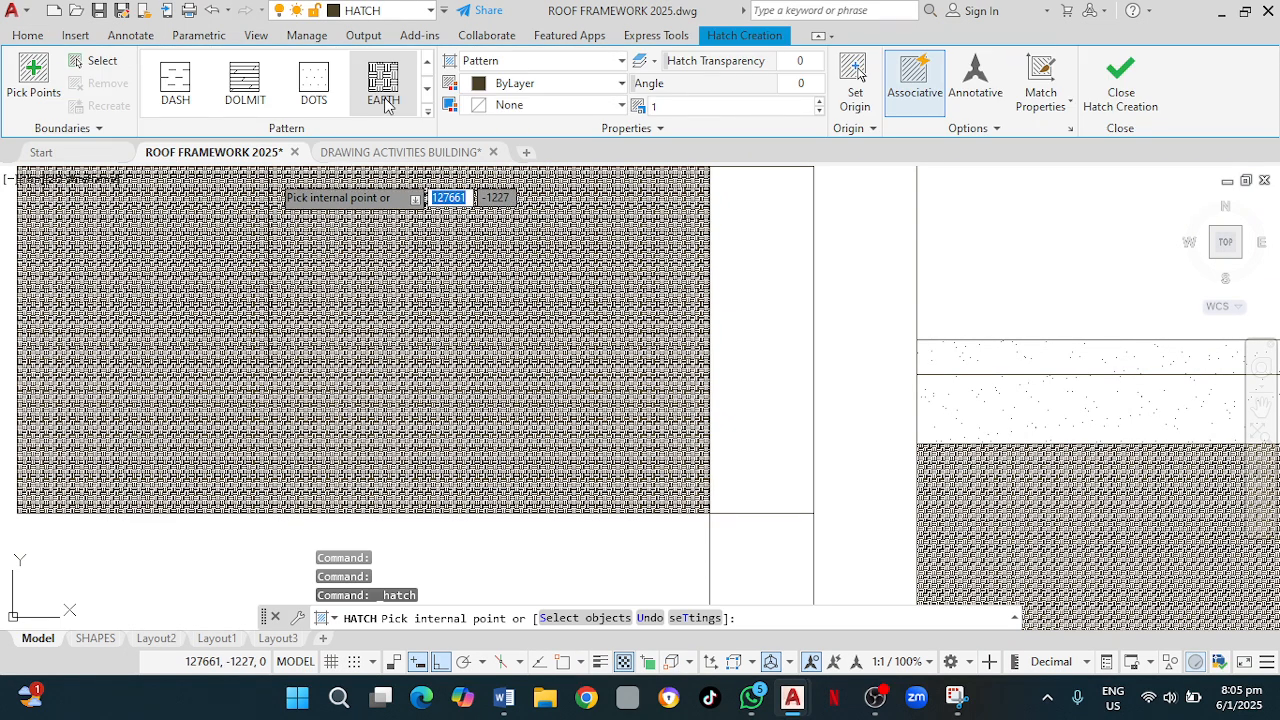
pyautogui.click(384, 100)
pyautogui.click(760, 335)
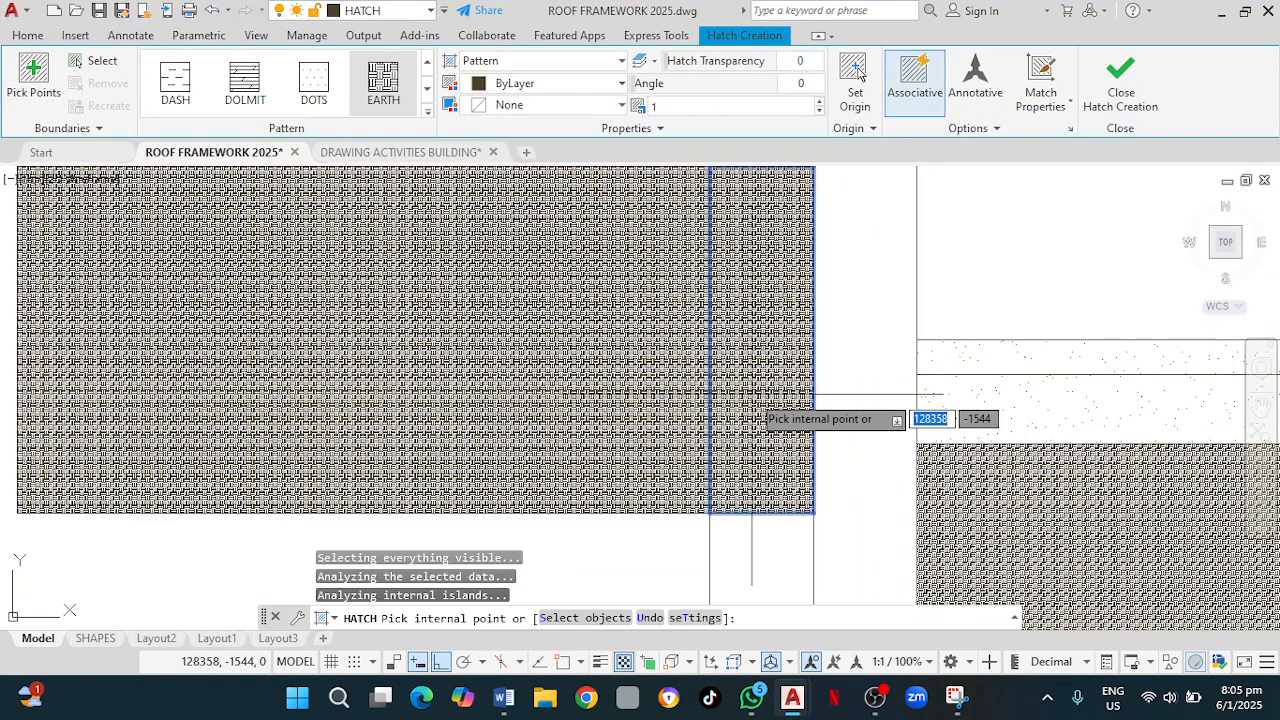
pyautogui.scroll(-3, 775, 330)
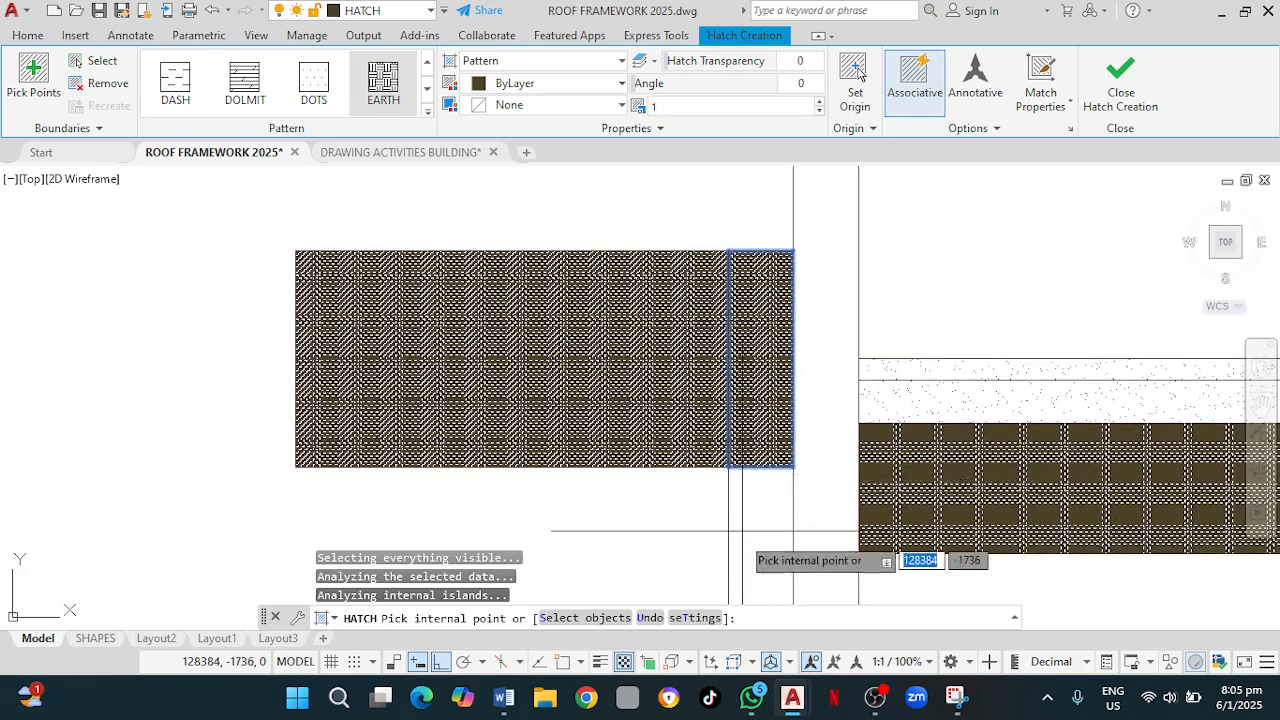
pyautogui.press('Escape')
pyautogui.click(726, 532)
pyautogui.press('Delete')
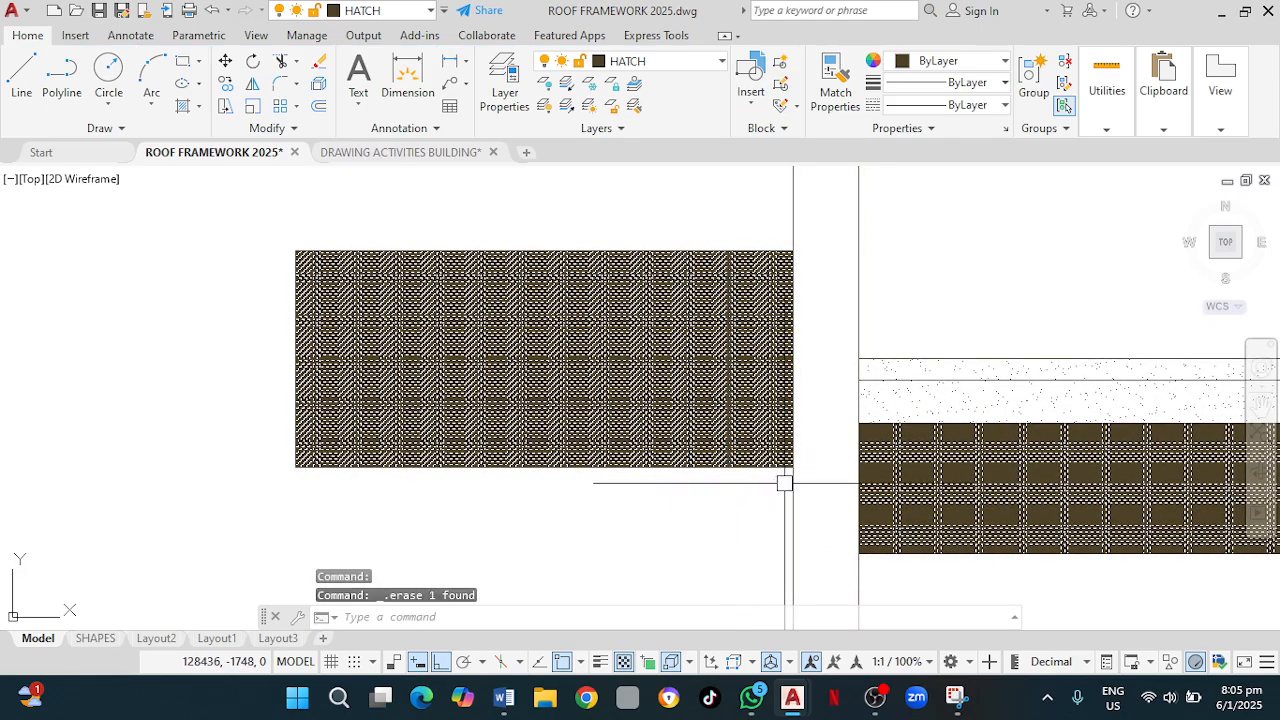
# Examine the earth hatching outside the wall and the joint between its two hatched areas.
pyautogui.scroll(4, 780, 450)
pyautogui.scroll(3, 748, 303)
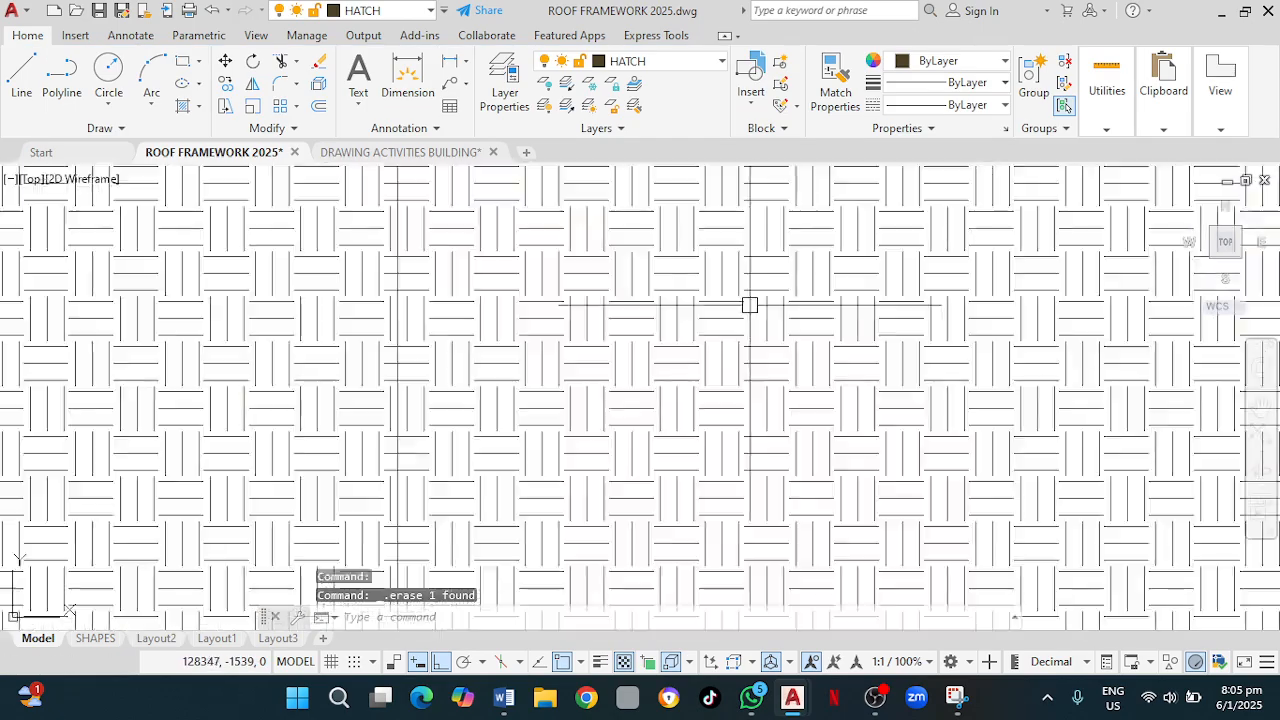
pyautogui.scroll(-4, 737, 317)
pyautogui.scroll(-8, 738, 350)
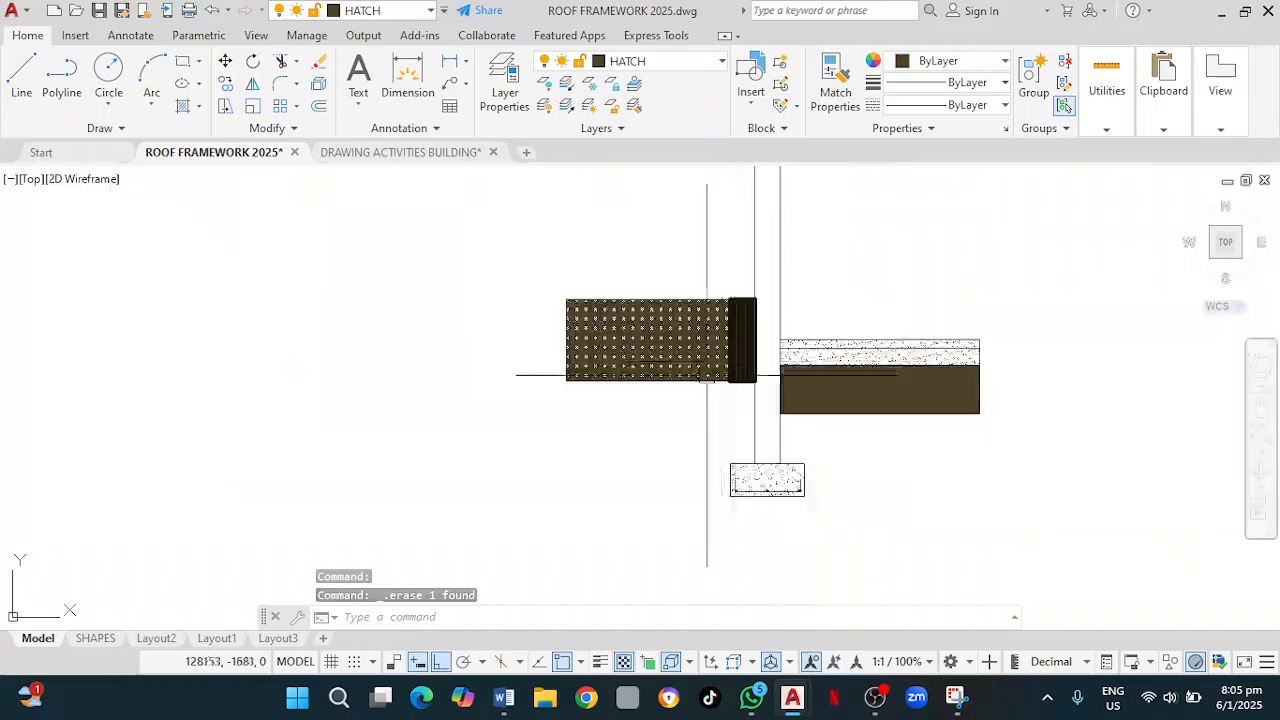
pyautogui.scroll(6, 708, 375)
pyautogui.scroll(2, 708, 360)
pyautogui.scroll(-2, 708, 355)
pyautogui.scroll(2, 708, 355)
pyautogui.moveTo(689, 380); pyautogui.dragTo(652, 467, button='middle')
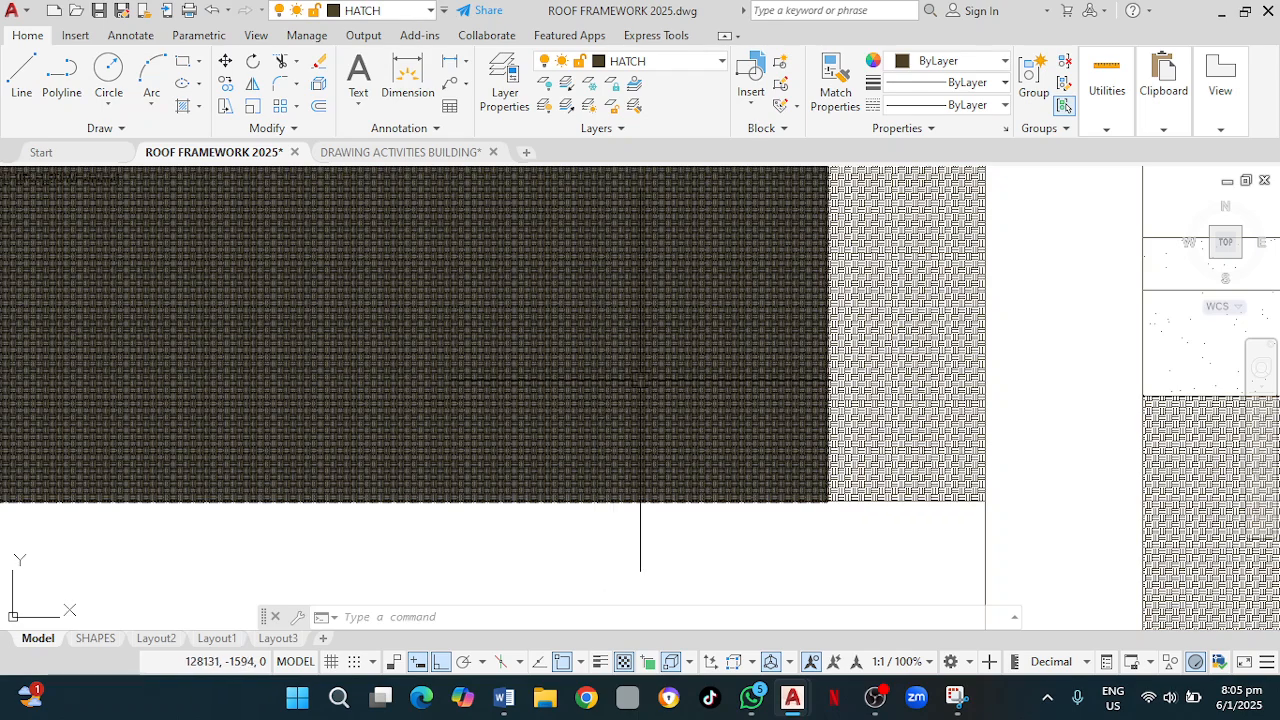
# Set the hatch scale of the EARTH-patterned lowest floor layer inside the wall to 100.
pyautogui.scroll(-2, 655, 366)
pyautogui.click(1034, 469)
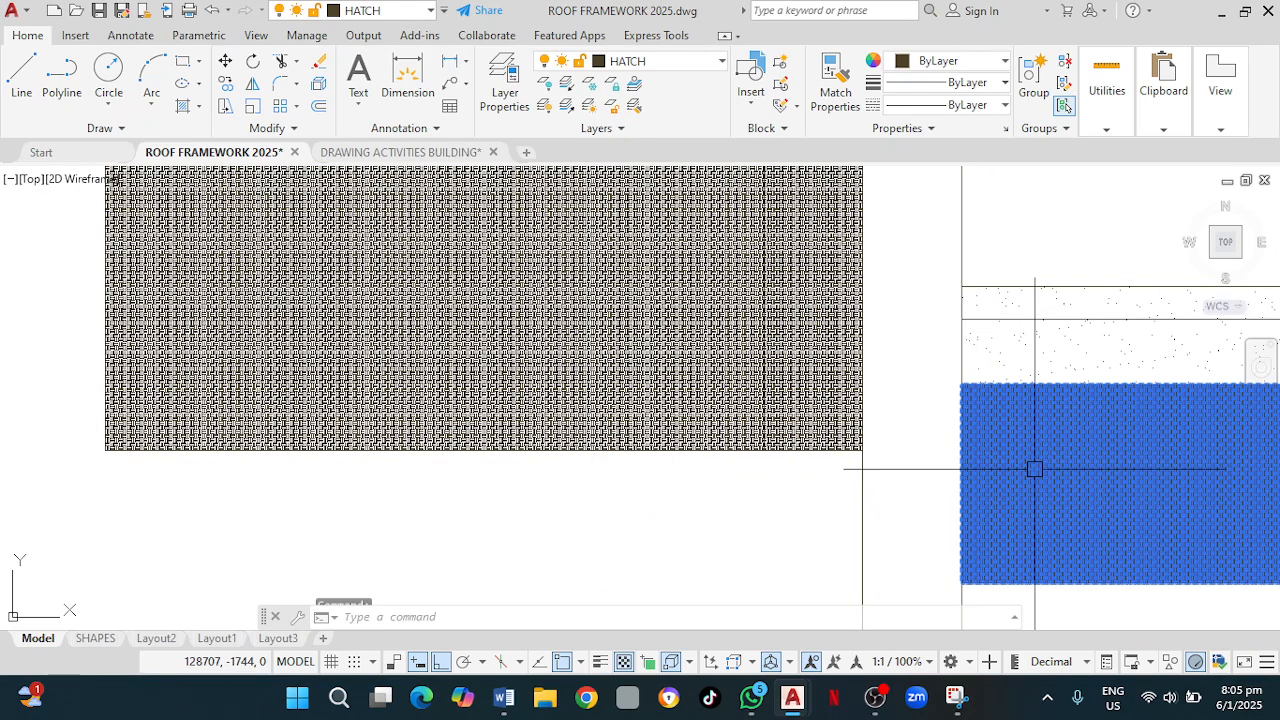
pyautogui.moveTo(697, 342); pyautogui.dragTo(513, 340, button='middle')
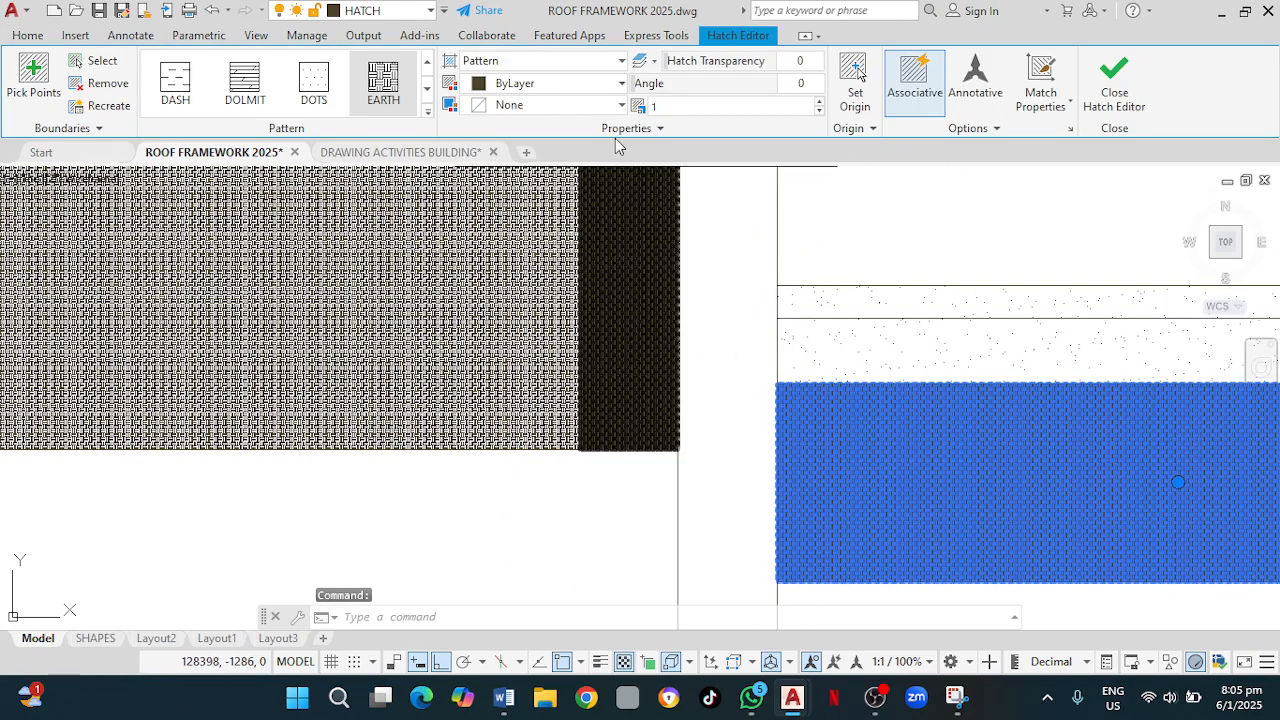
pyautogui.press('BackSpace')
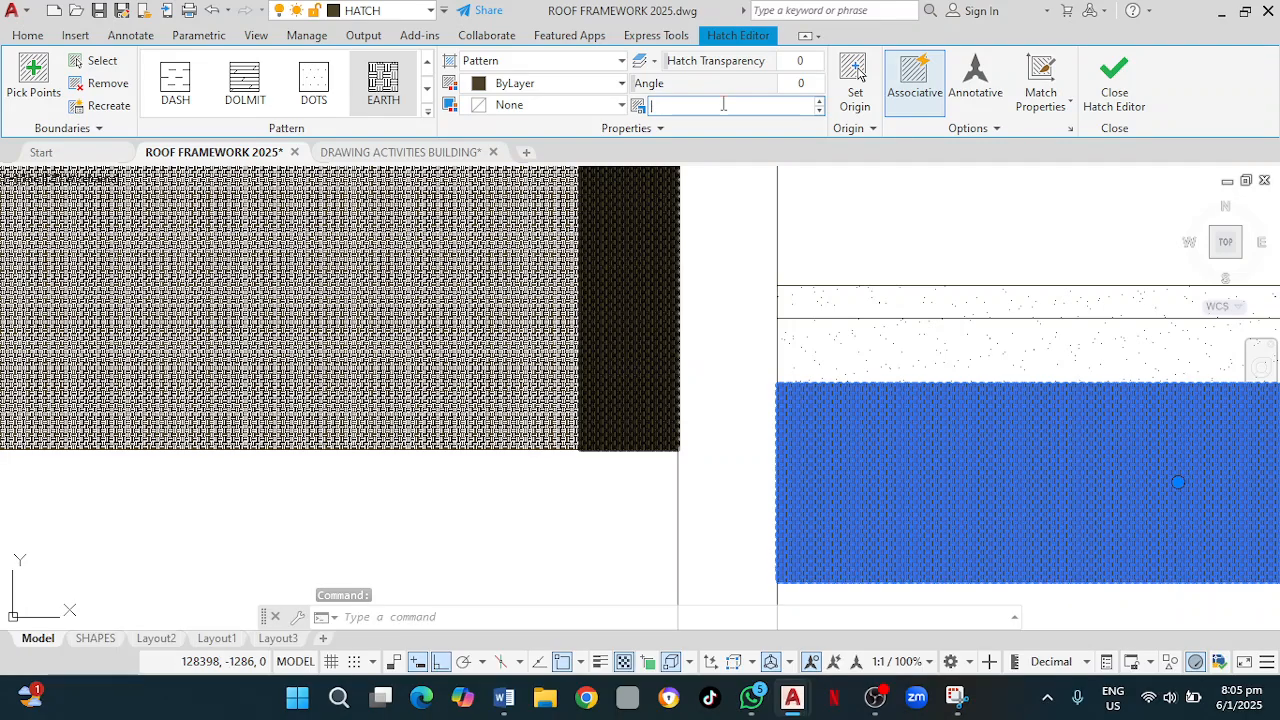
pyautogui.press('Return')
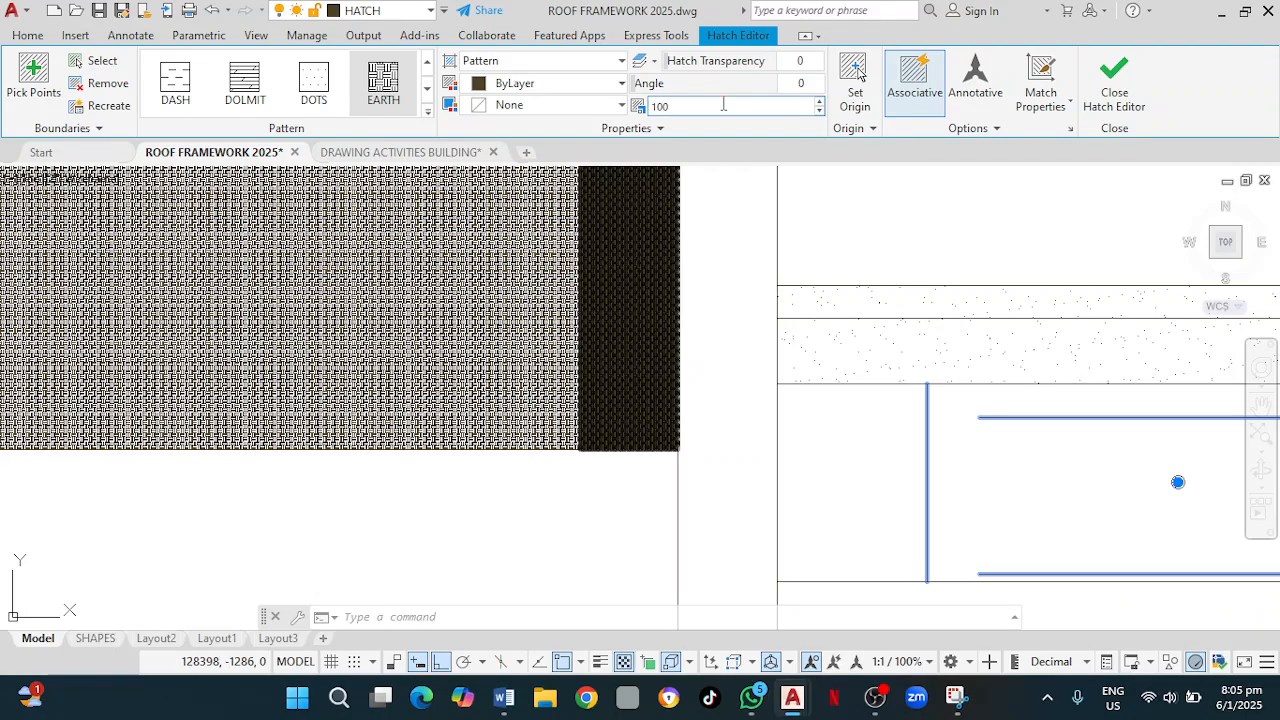
# Set the hatch scale of the EARTH-patterned lowest floor layer inside the wall to 4.
pyautogui.scroll(-4, 894, 220)
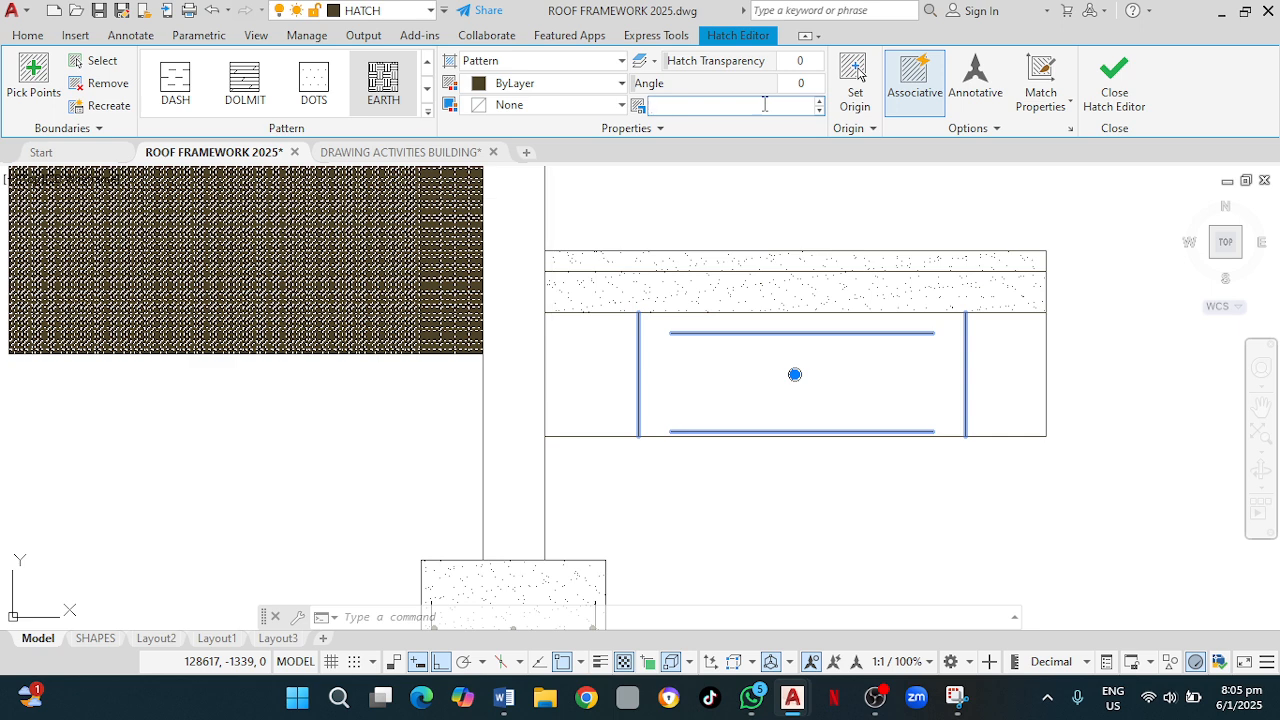
pyautogui.write('4')
pyautogui.press('Escape')
pyautogui.scroll(3, 720, 300)
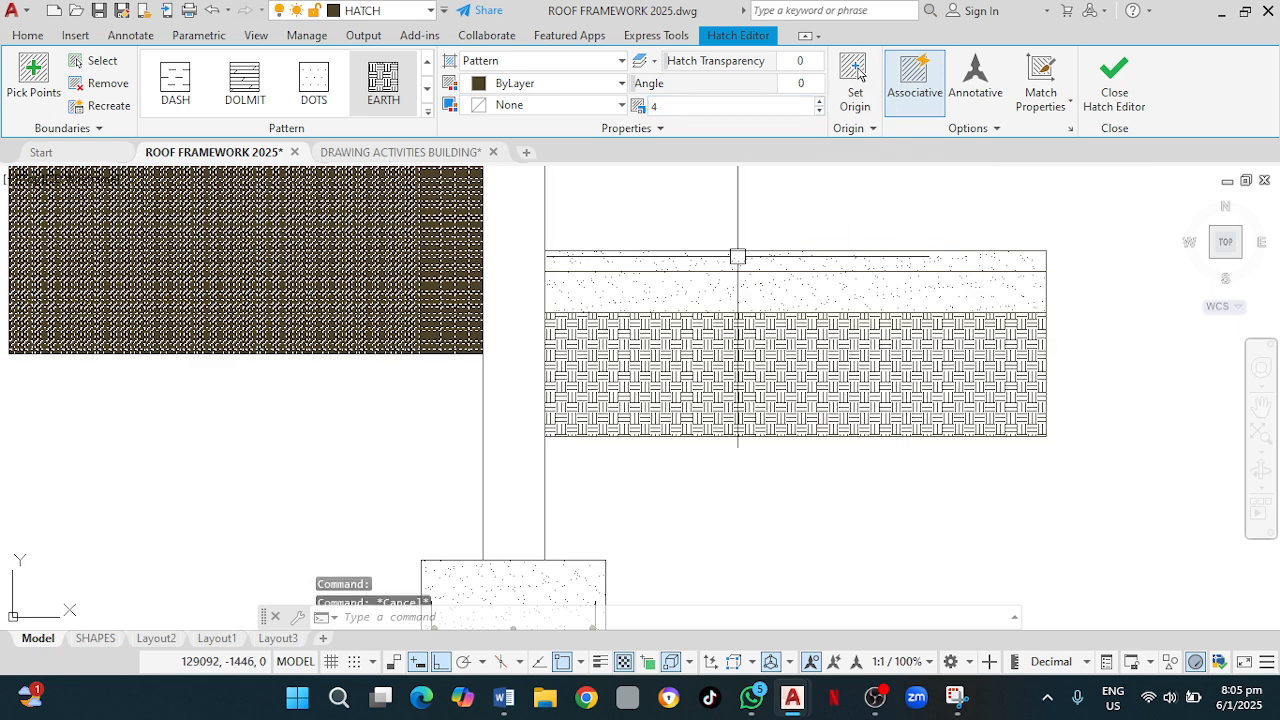
# Set the hatch scale of both EARTH-patterned ground areas outside the wall to 5.
pyautogui.click(160, 277)
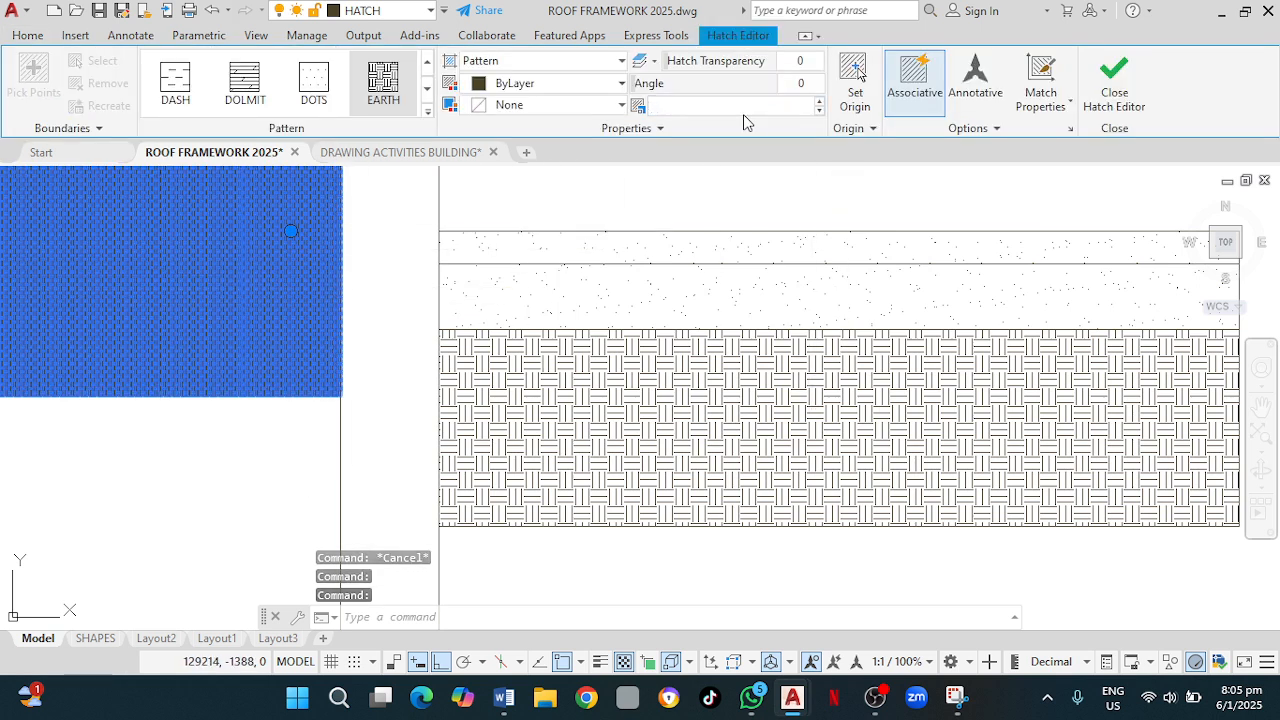
pyautogui.write('5')
pyautogui.press('Return')
pyautogui.moveTo(625, 332); pyautogui.dragTo(835, 458, button='middle')
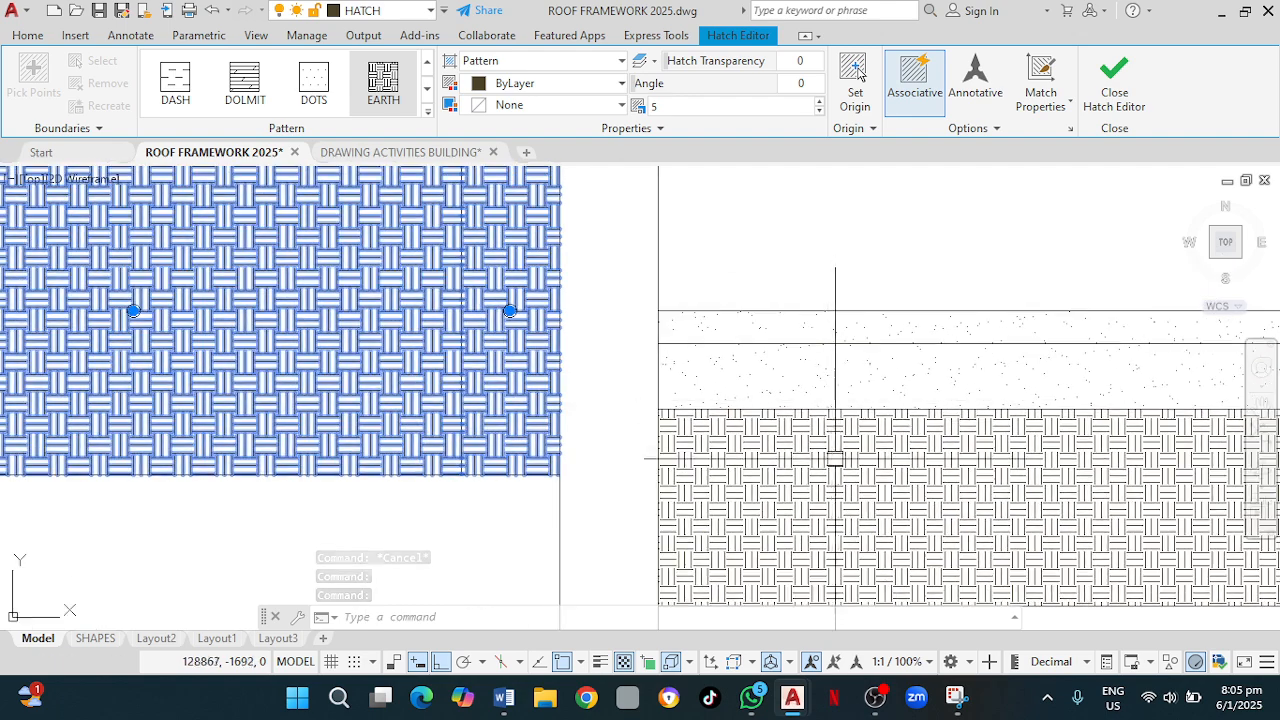
pyautogui.press('Escape')
pyautogui.scroll(-2, 640, 410)
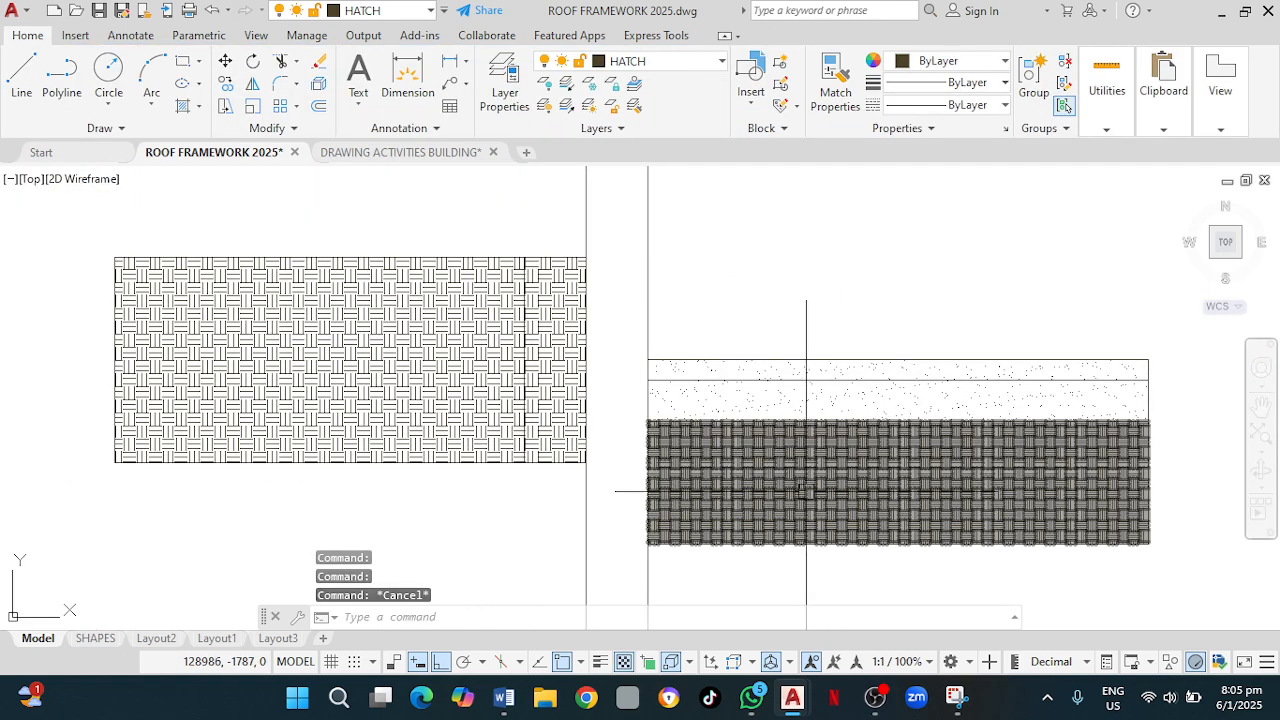
pyautogui.scroll(-1, 943, 470)
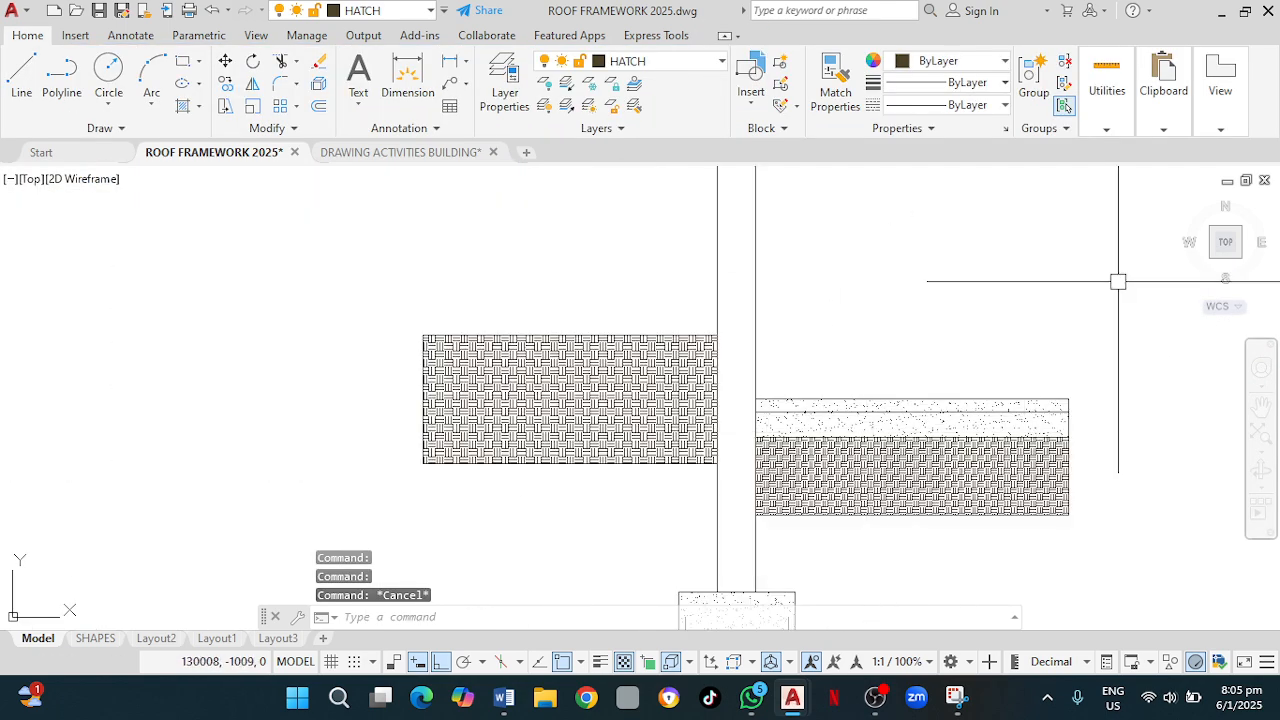
# Try hatch scales of 6 and 5 on the lowest floor layer's EARTH hatch.
pyautogui.click(920, 474)
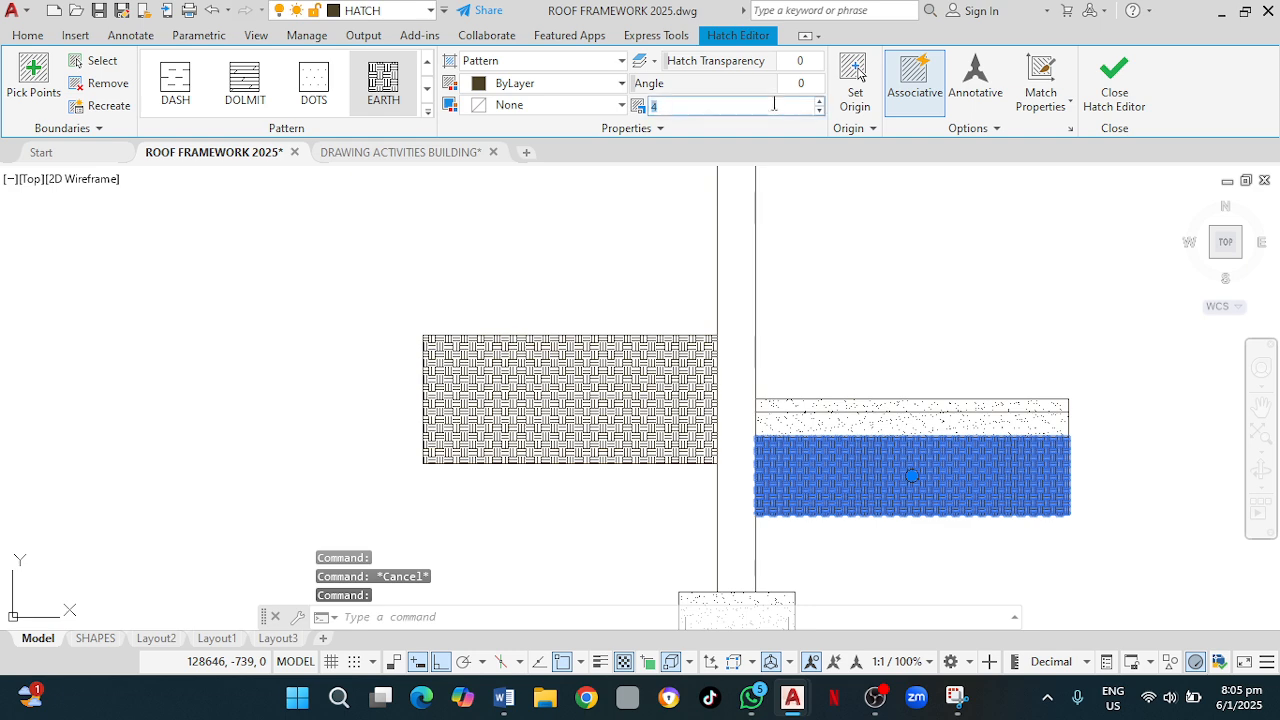
pyautogui.write('6')
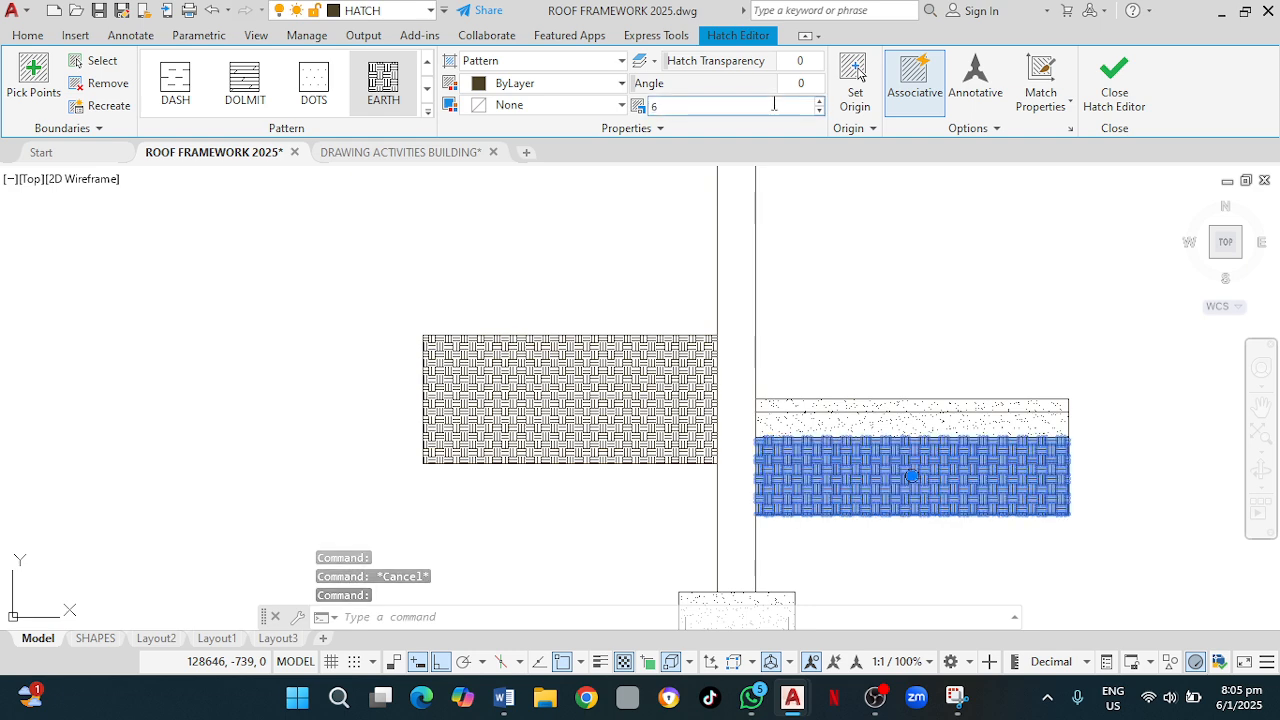
pyautogui.scroll(2, 870, 323)
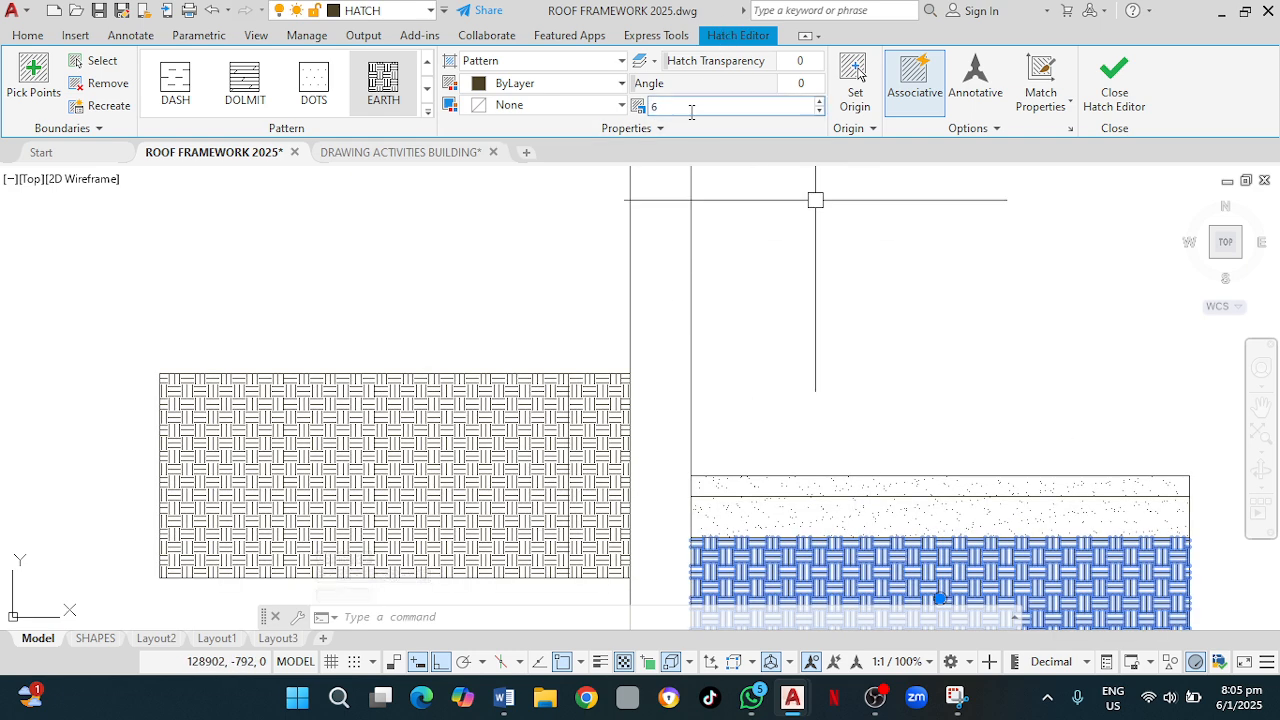
pyautogui.write('5')
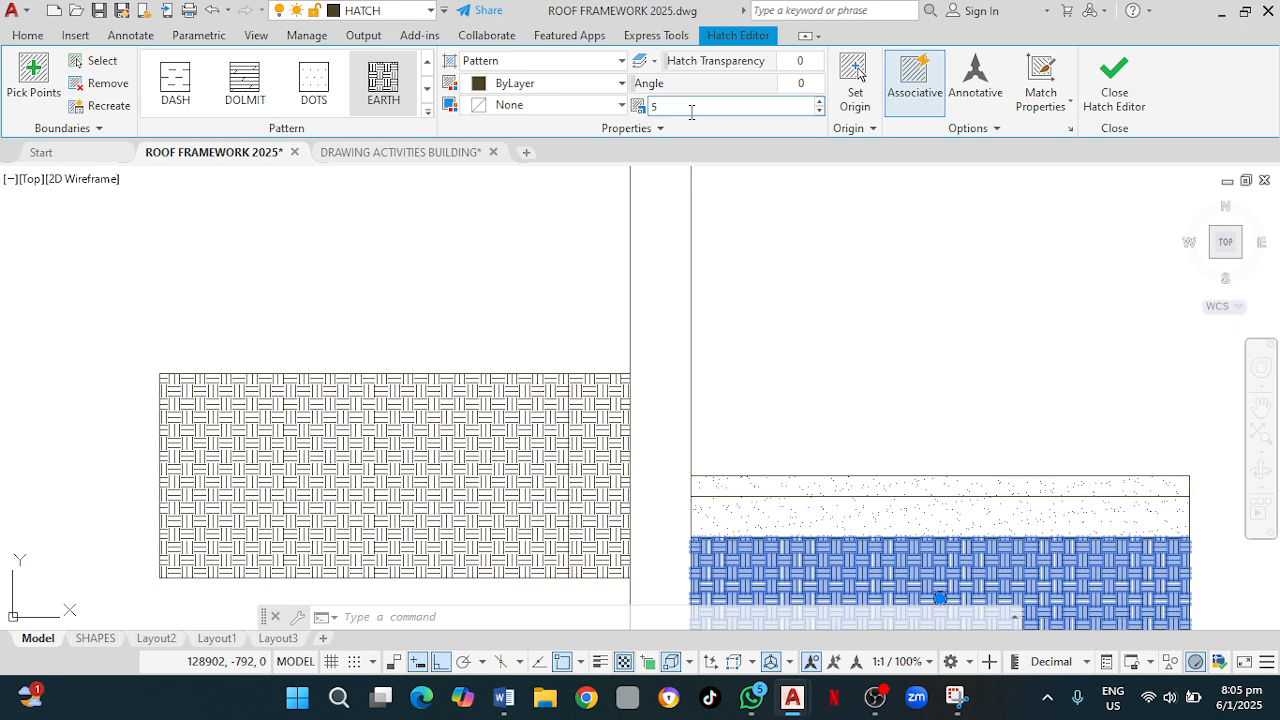
# Erase the lowest floor layer's hatch and hatch that layer again with the EARTH pattern.
pyautogui.press('Delete')
pyautogui.scroll(-2, 777, 329)
pyautogui.moveTo(777, 329); pyautogui.dragTo(791, 254, button='middle')
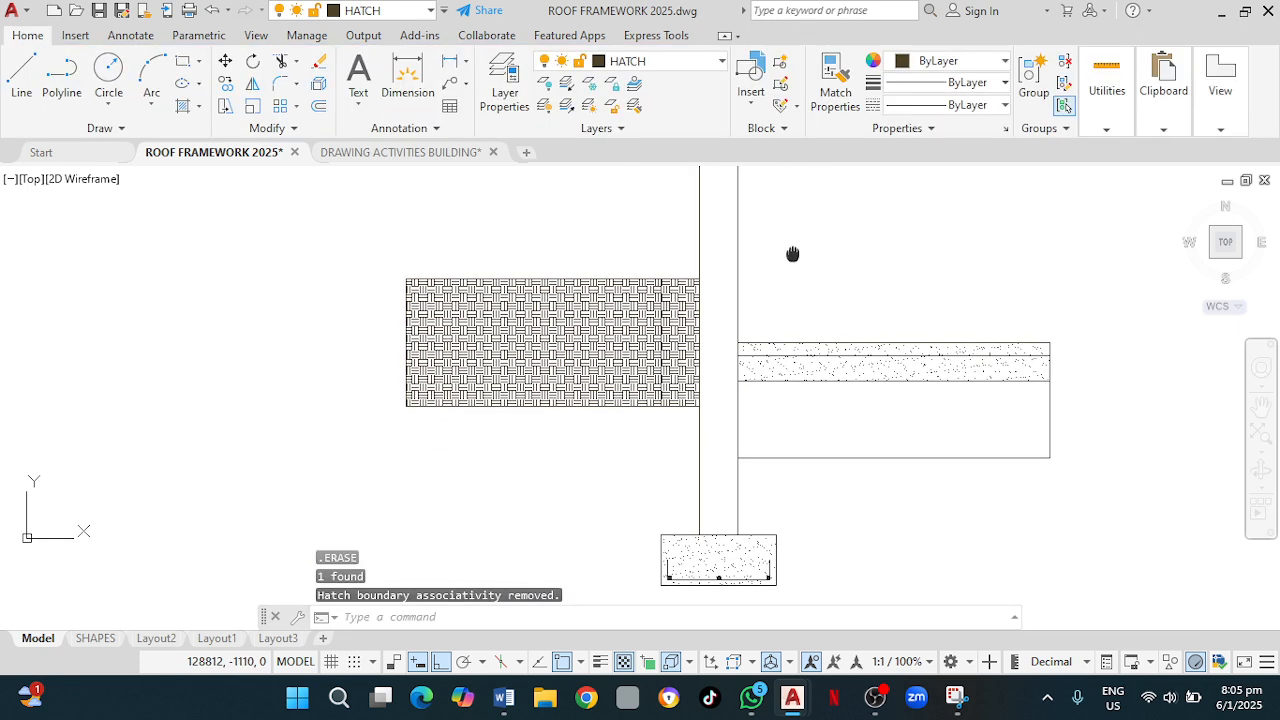
pyautogui.scroll(2, 782, 408)
pyautogui.click(789, 436)
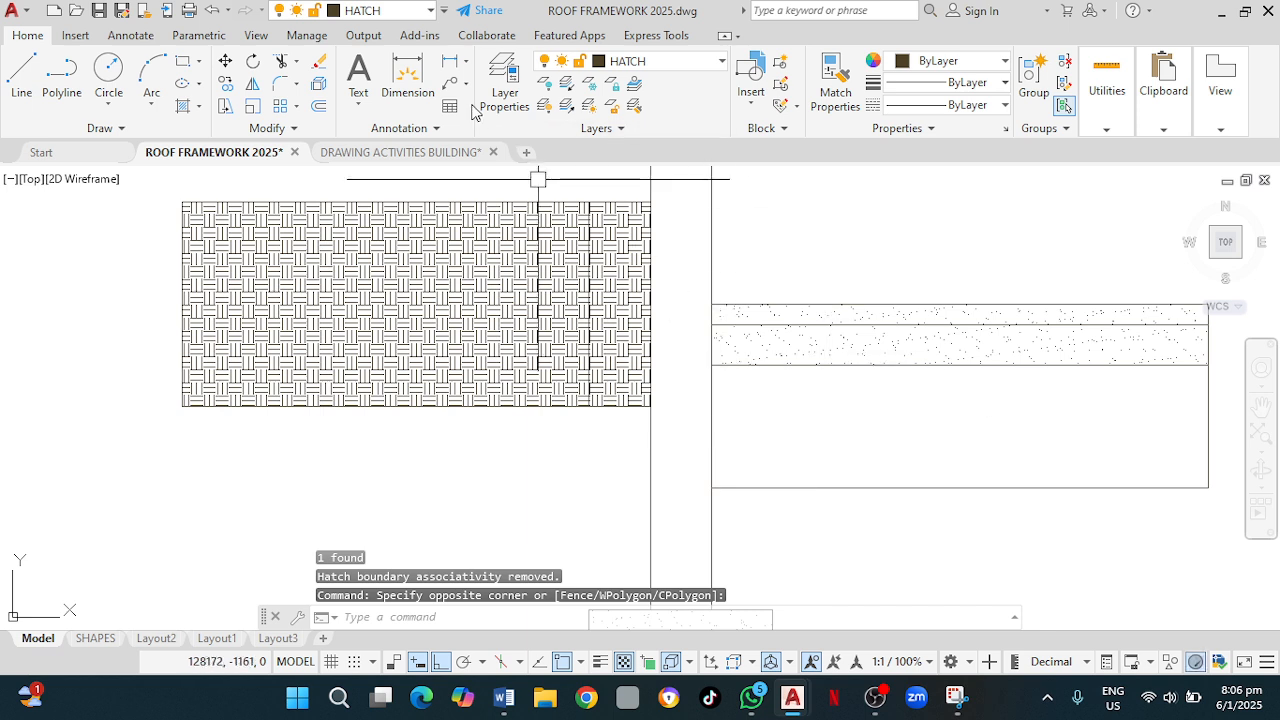
pyautogui.click(199, 106)
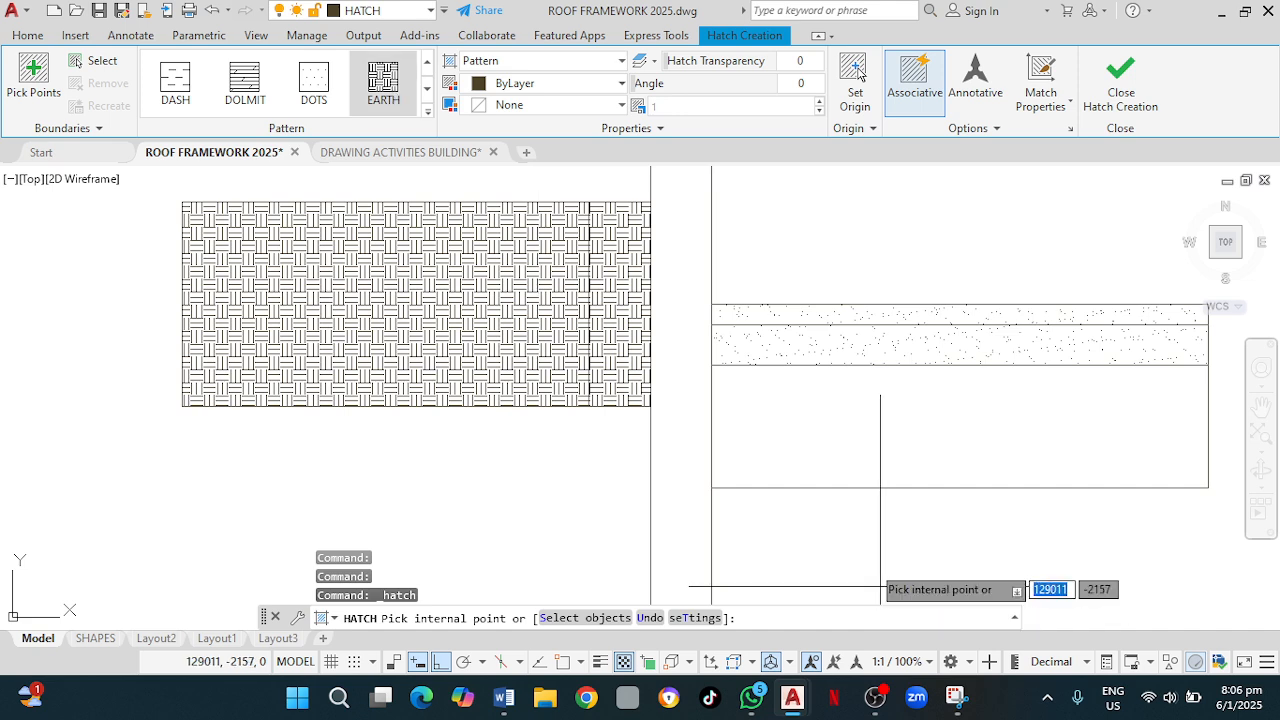
pyautogui.click(915, 425)
pyautogui.press('Escape')
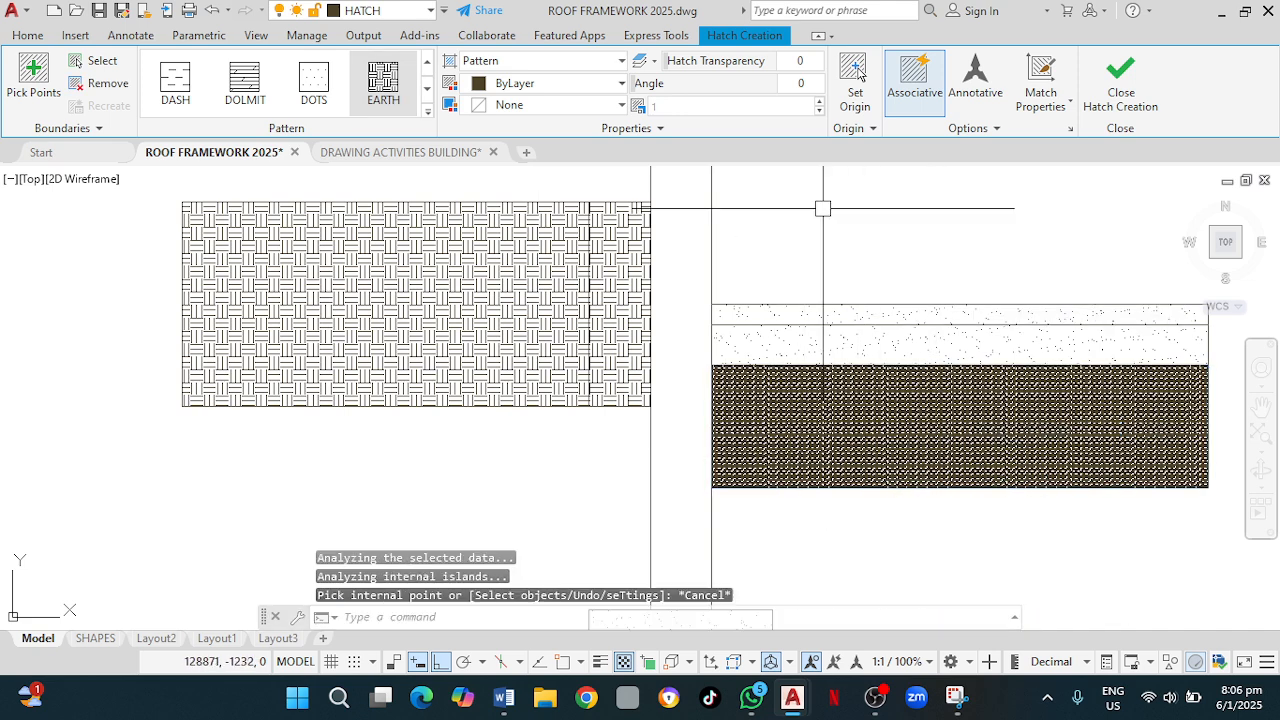
# Set the scale of the new EARTH hatch in the lowest floor layer to 5, matching the ground outside.
pyautogui.click(866, 446)
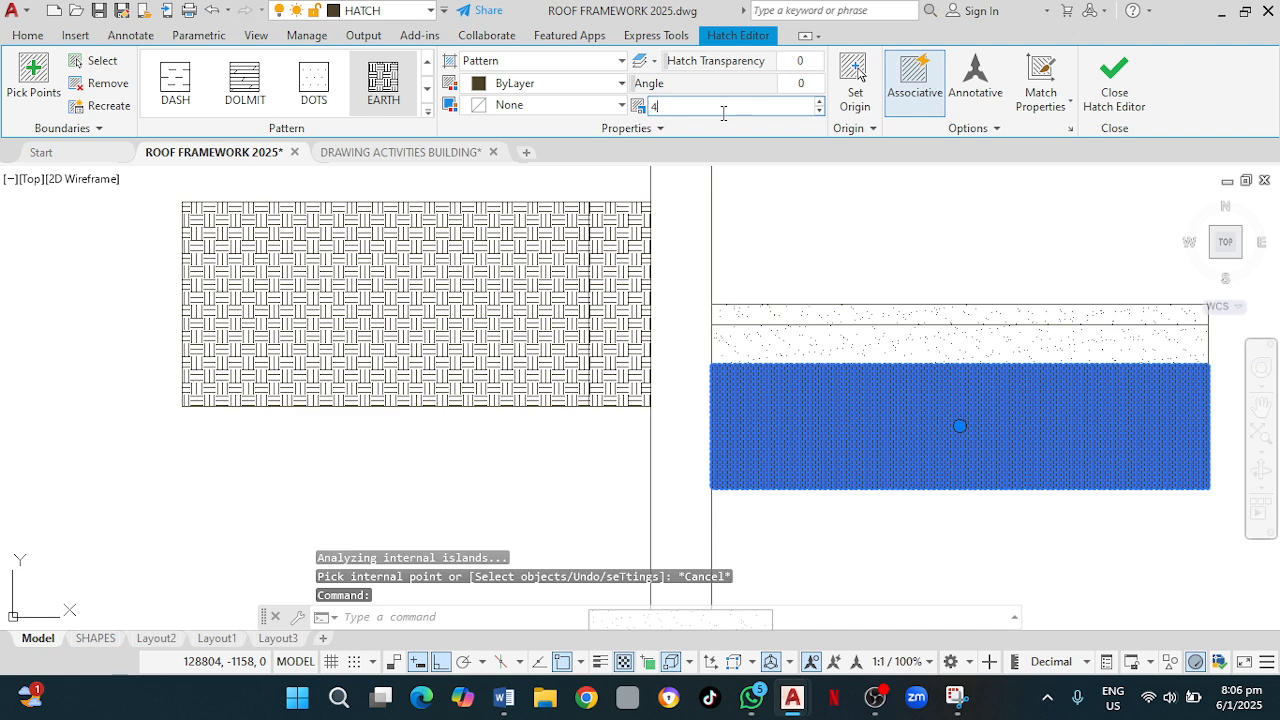
pyautogui.press('Return')
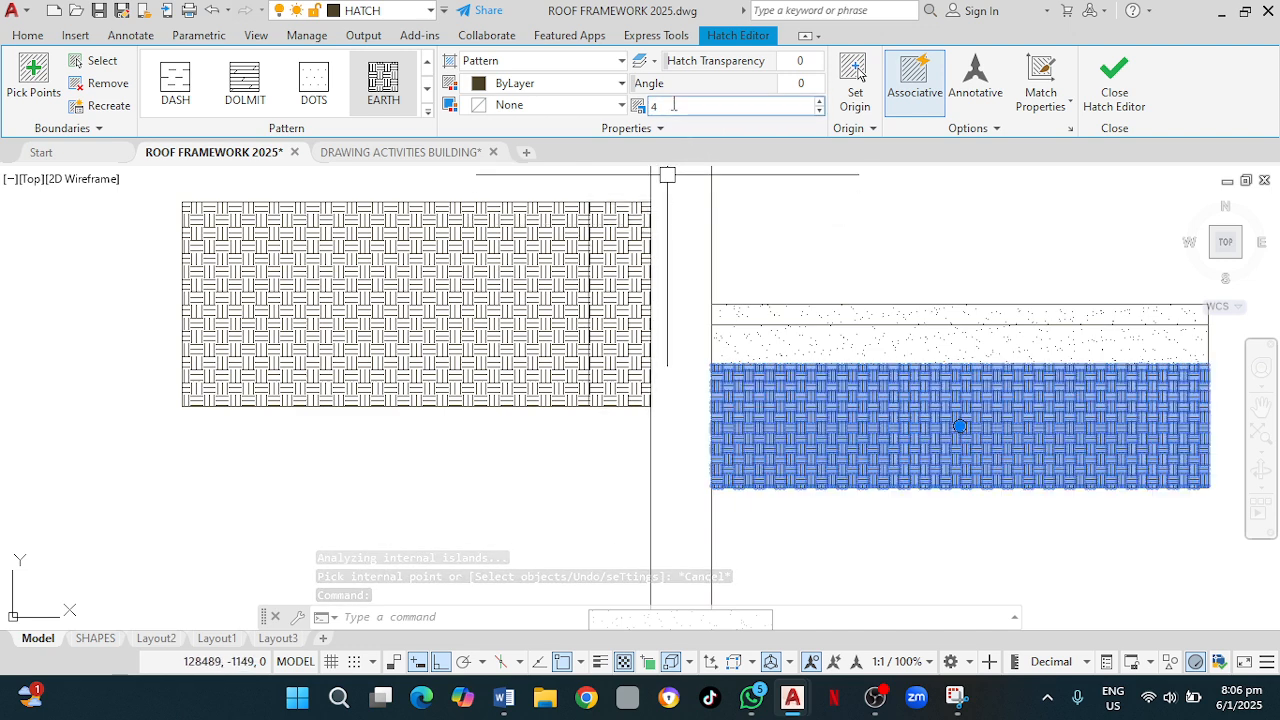
pyautogui.click(686, 104)
pyautogui.press('Return')
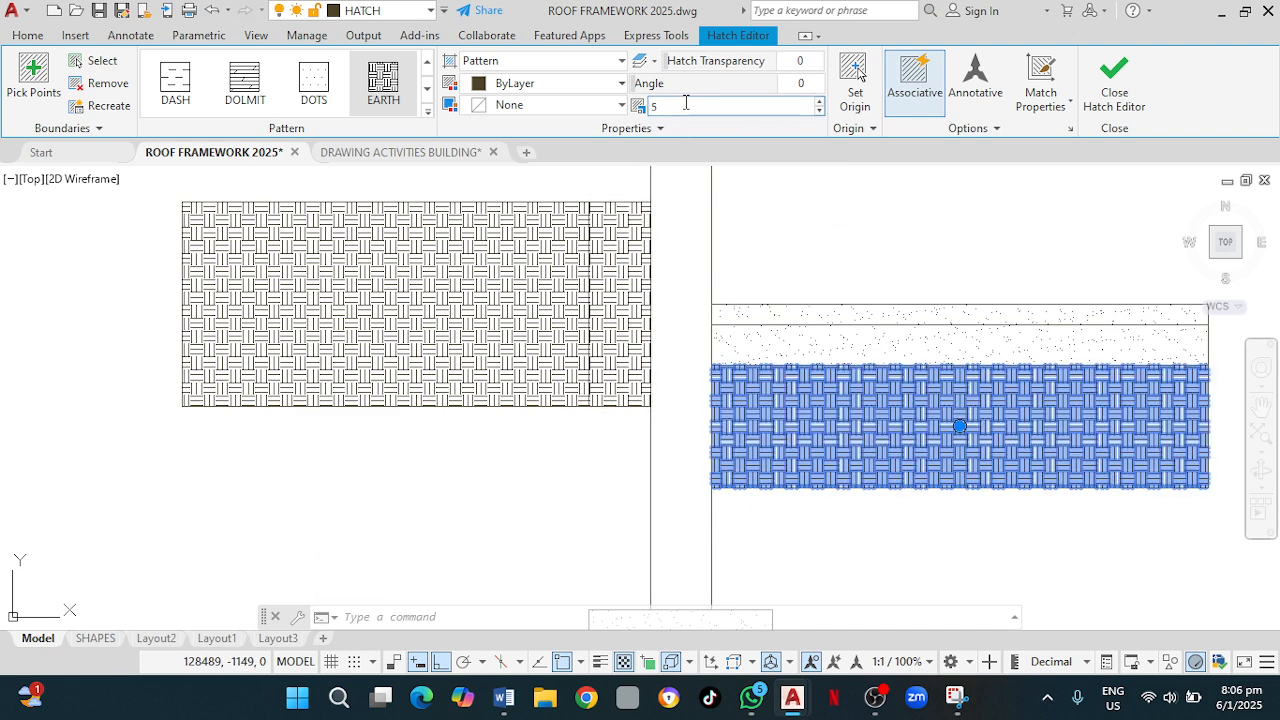
pyautogui.click(538, 463)
pyautogui.press('Escape')
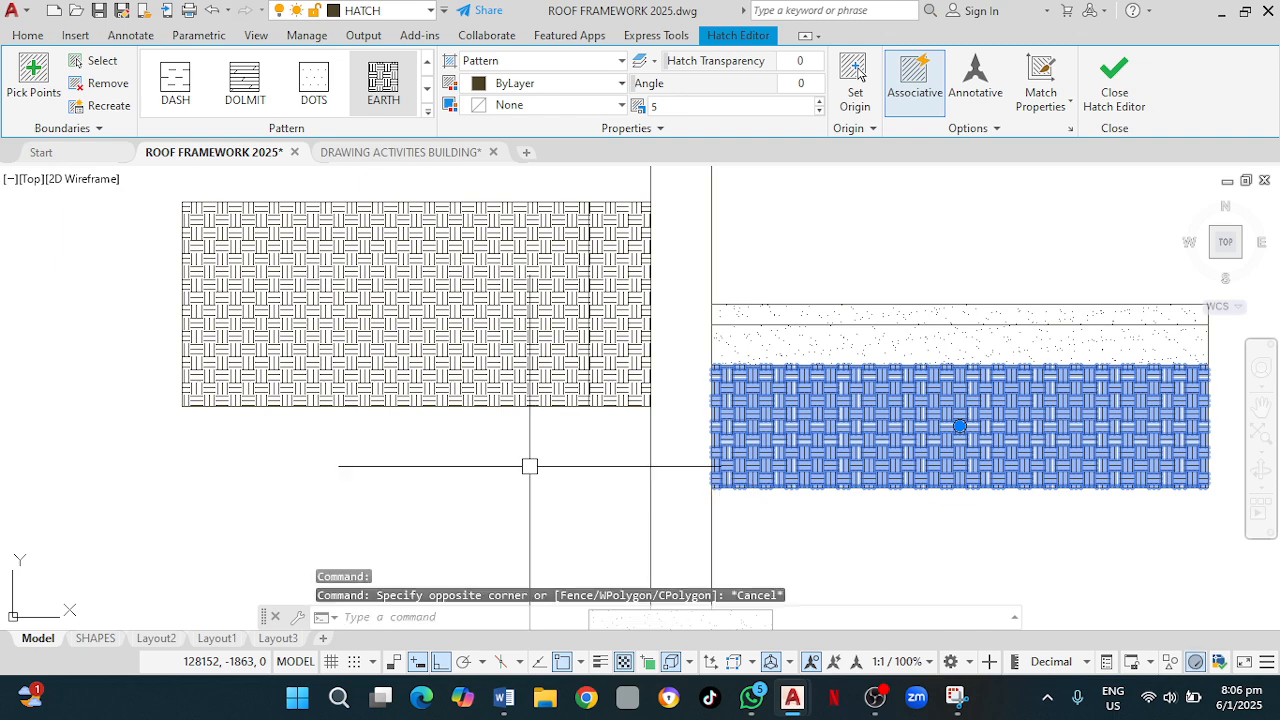
pyautogui.press('Escape')
pyautogui.press('Escape')
pyautogui.scroll(-1, 529, 466)
pyautogui.scroll(2, 594, 437)
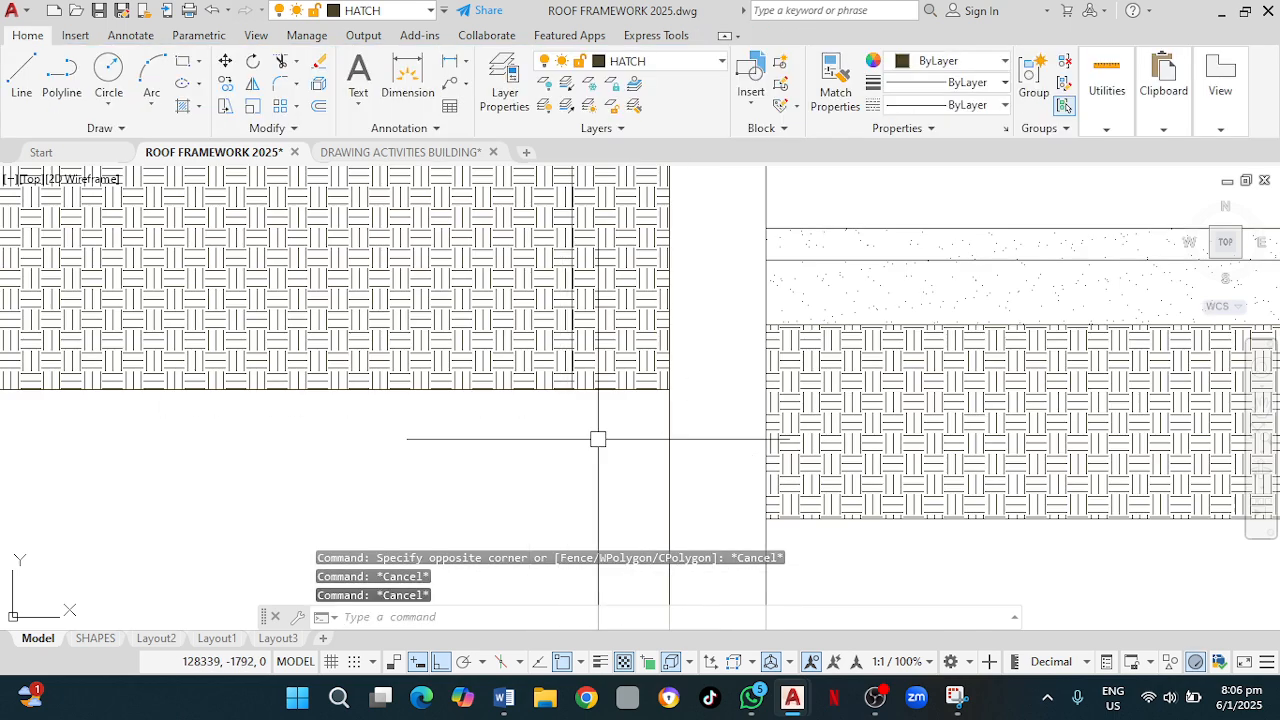
# Make DIM the current layer.
pyautogui.scroll(-4, 600, 437)
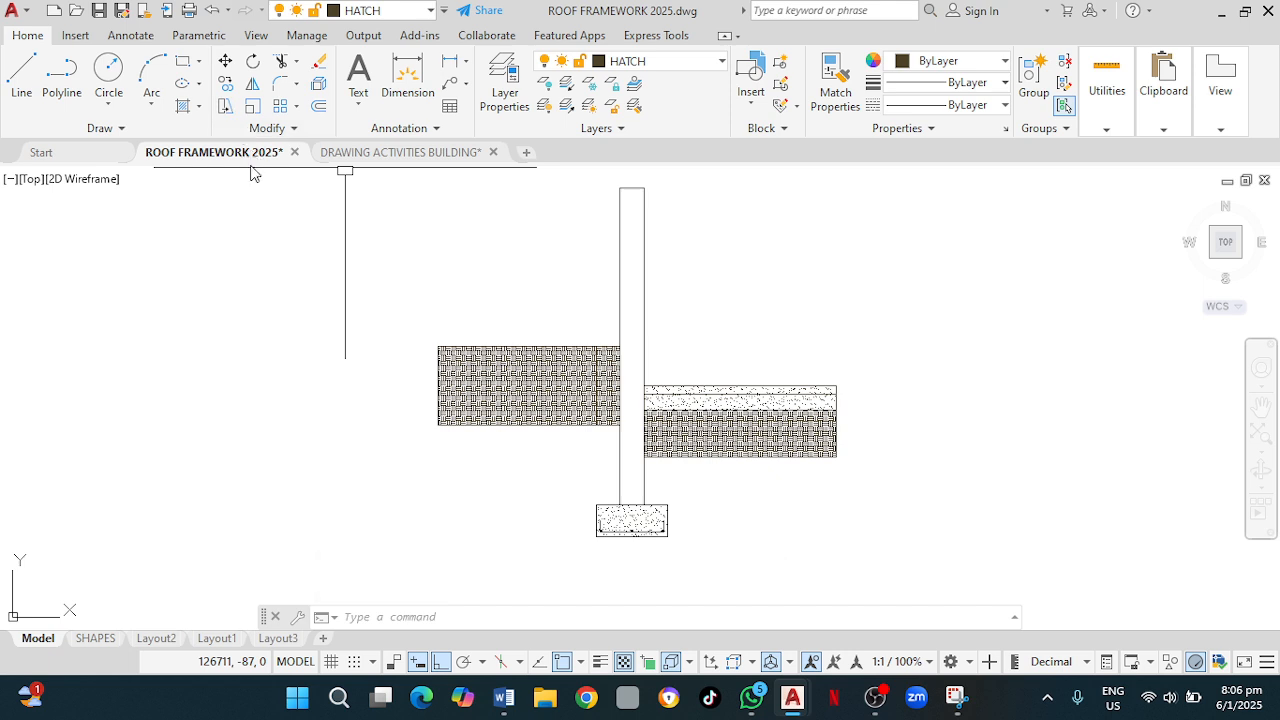
pyautogui.scroll(2, 494, 189)
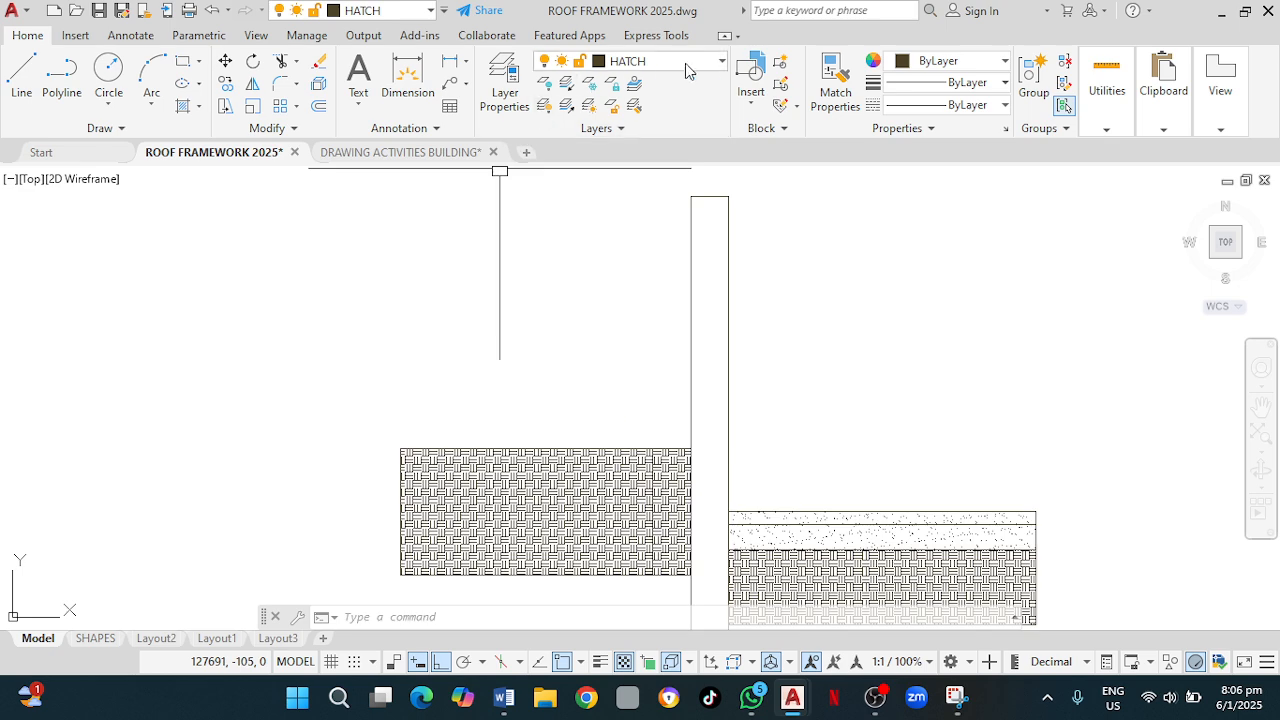
pyautogui.click(718, 64)
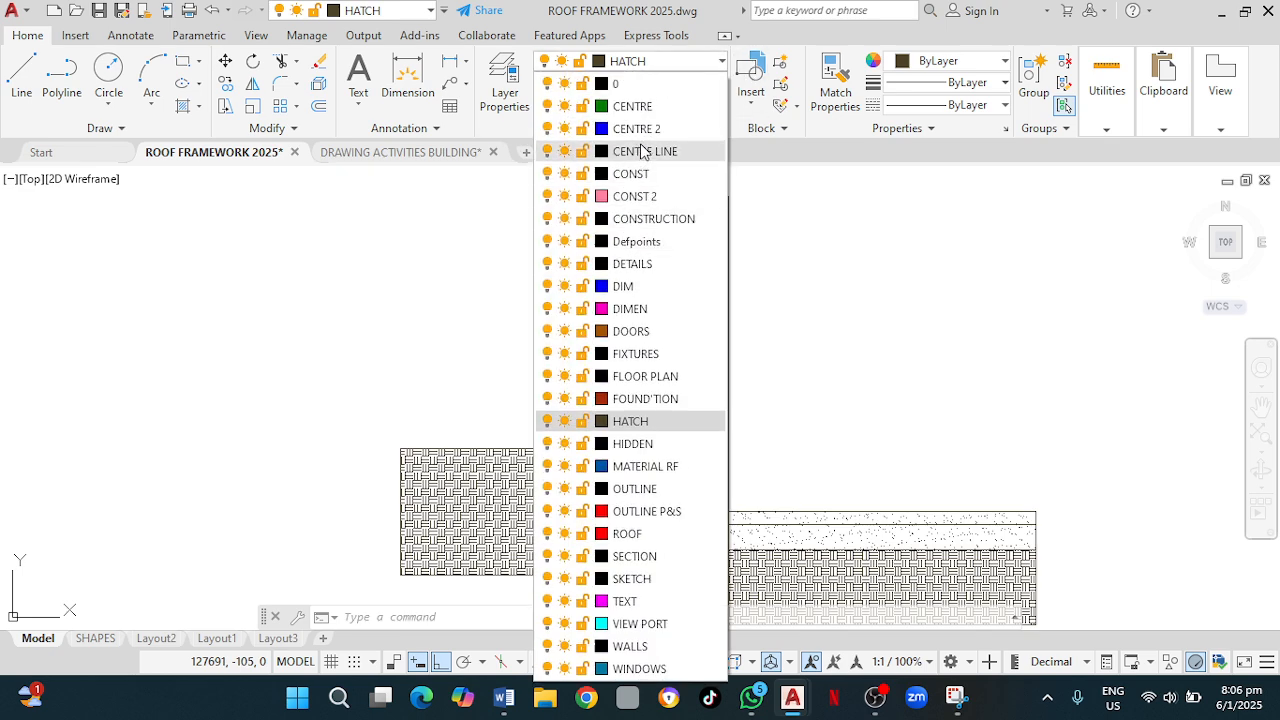
pyautogui.click(640, 287)
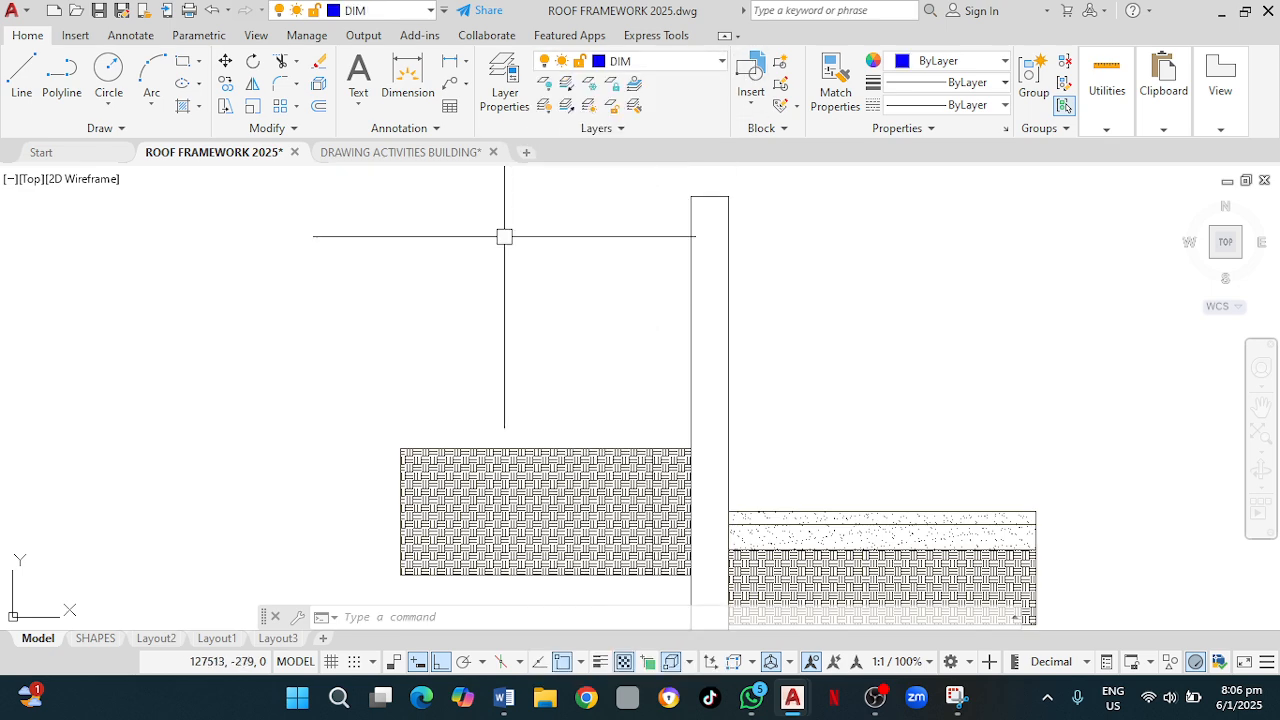
# Add a horizontal linear dimension across the wall's thickness at the top of the hatched ground.
pyautogui.click(450, 62)
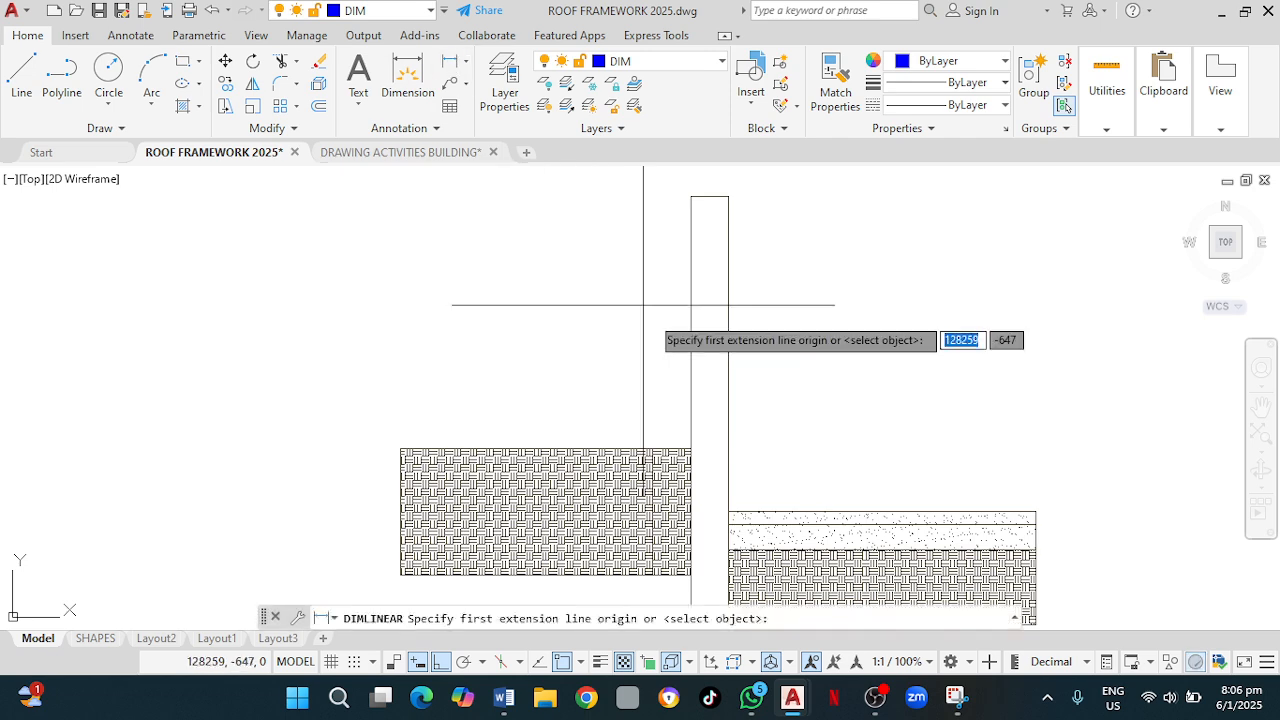
pyautogui.scroll(2, 690, 385)
pyautogui.scroll(4, 705, 430)
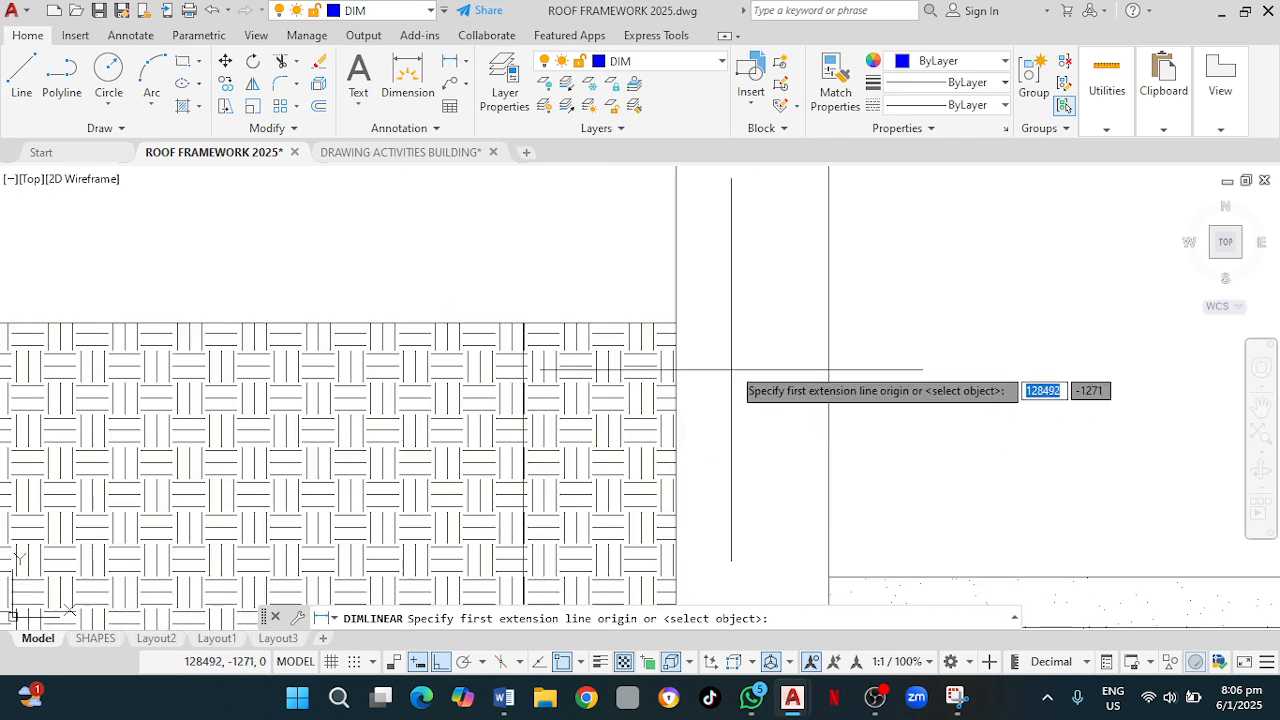
pyautogui.click(675, 322)
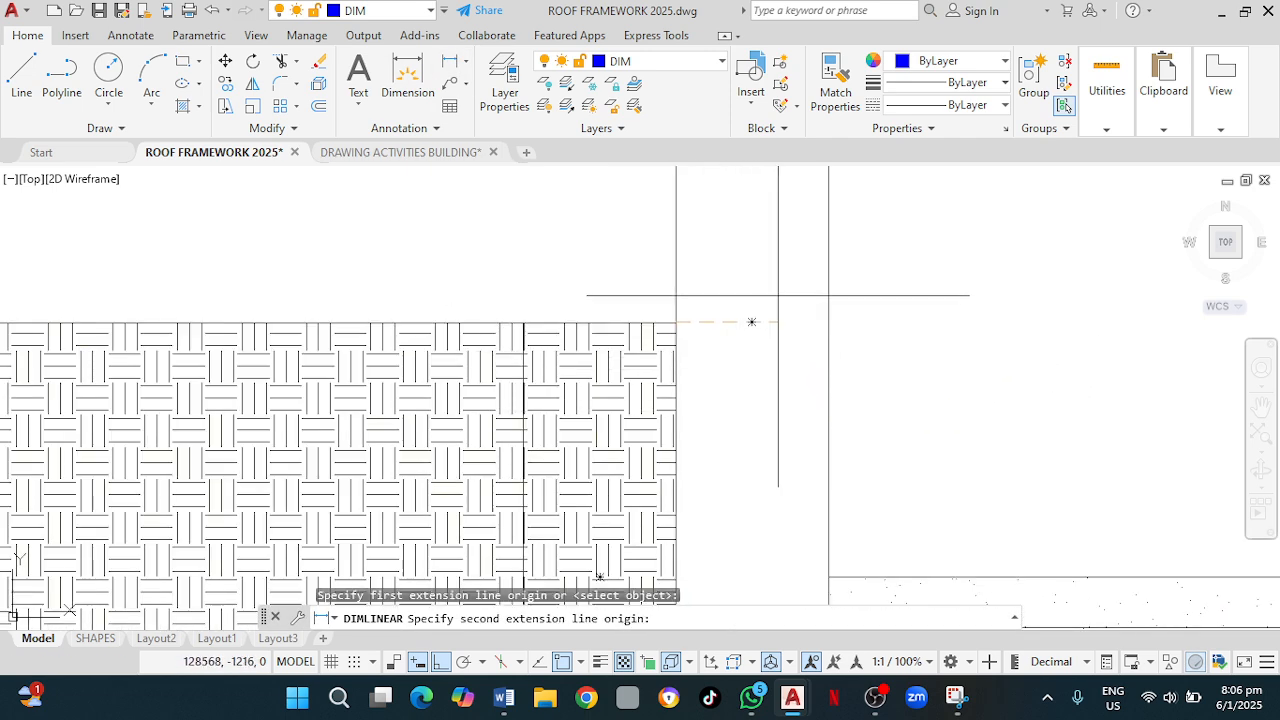
pyautogui.click(829, 321)
pyautogui.scroll(-2, 873, 333)
pyautogui.scroll(-3, 895, 344)
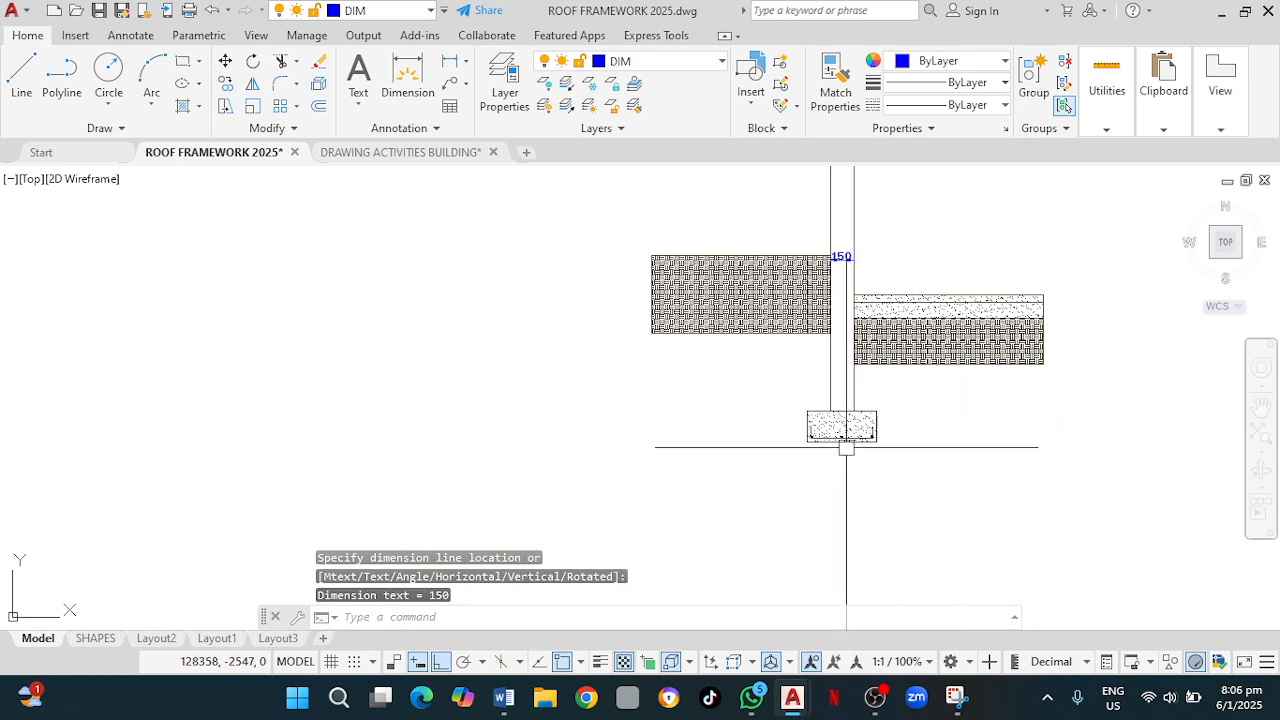
pyautogui.click(846, 447)
# Add a horizontal linear dimension of the footing's width, placed just below the footing.
pyautogui.press('Return')
pyautogui.scroll(6, 846, 447)
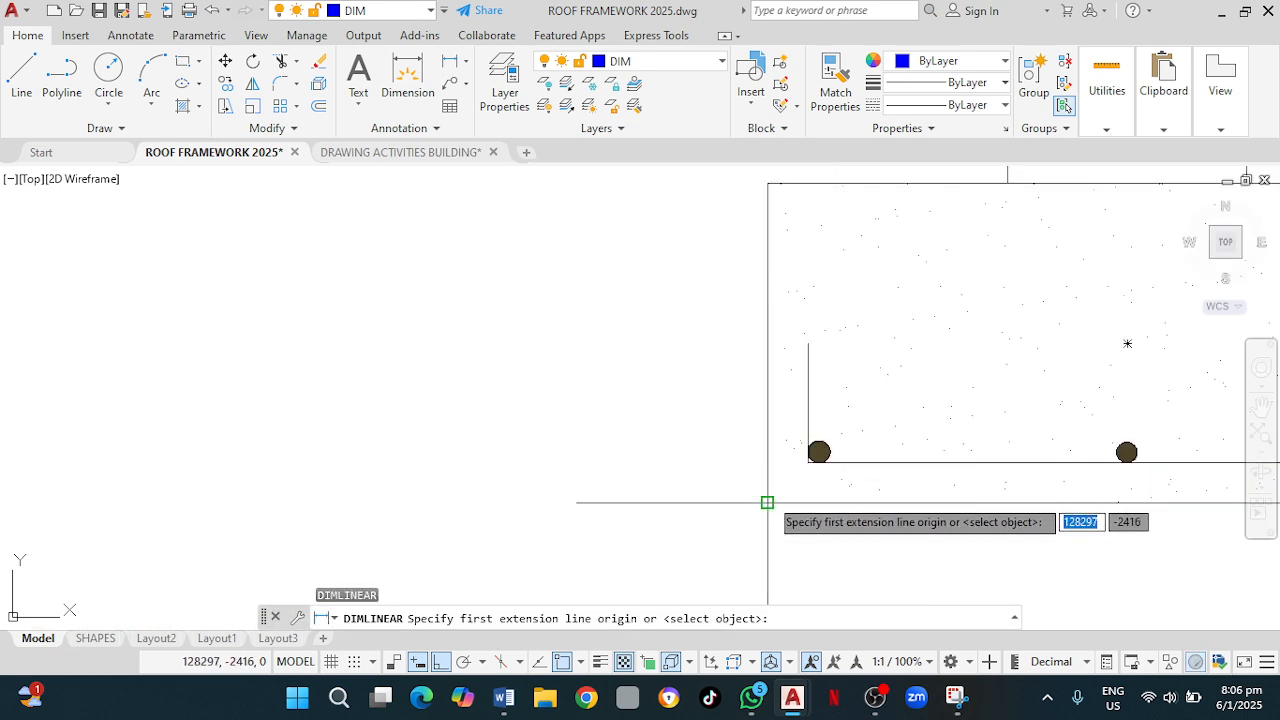
pyautogui.click(767, 502)
pyautogui.moveTo(843, 489); pyautogui.dragTo(577, 459, button='middle')
pyautogui.scroll(-3, 948, 465)
pyautogui.scroll(2, 1064, 479)
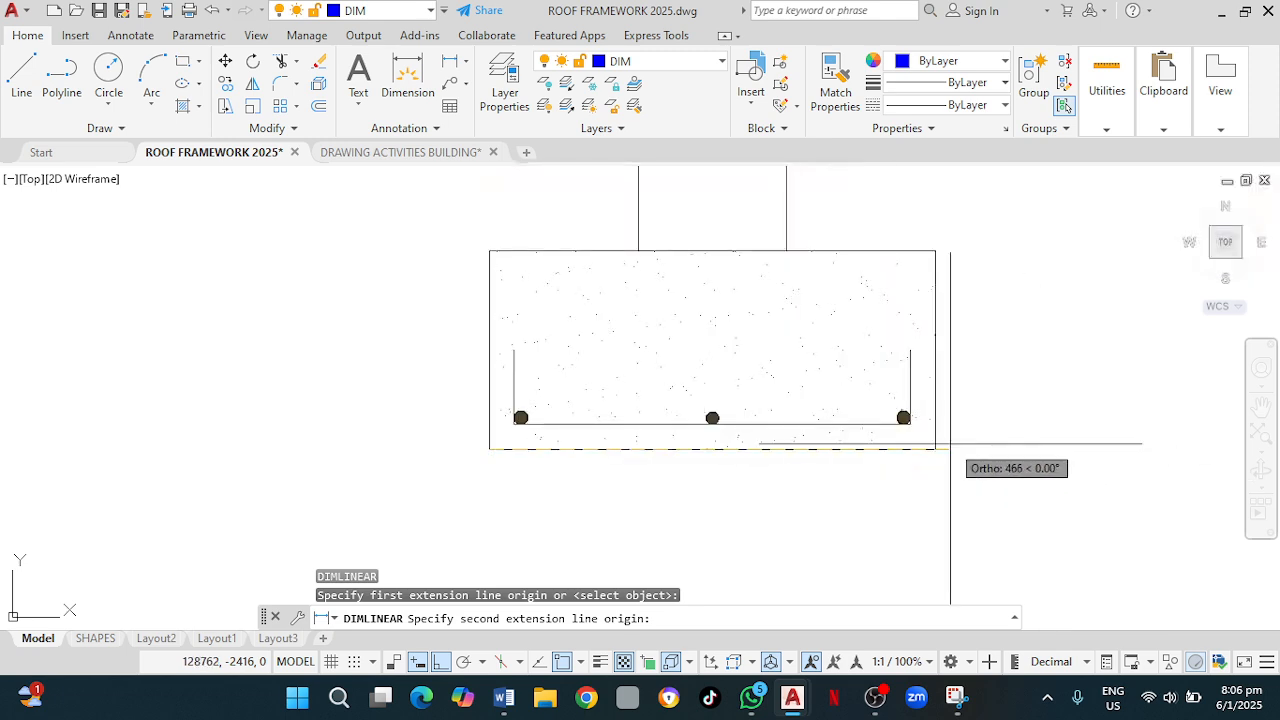
pyautogui.click(936, 448)
pyautogui.scroll(-6, 937, 448)
pyautogui.click(938, 480)
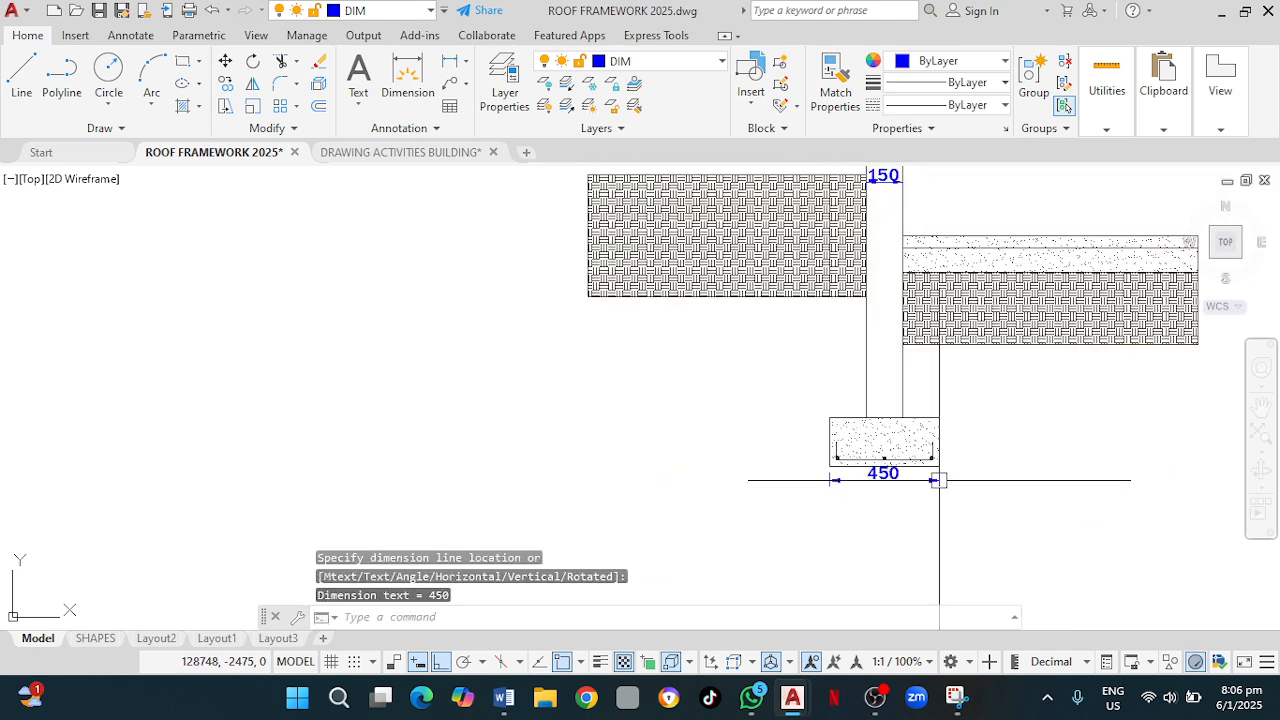
# Add a vertical linear dimension of the footing's depth, placed beside its edge on the floor side.
pyautogui.click(447, 67)
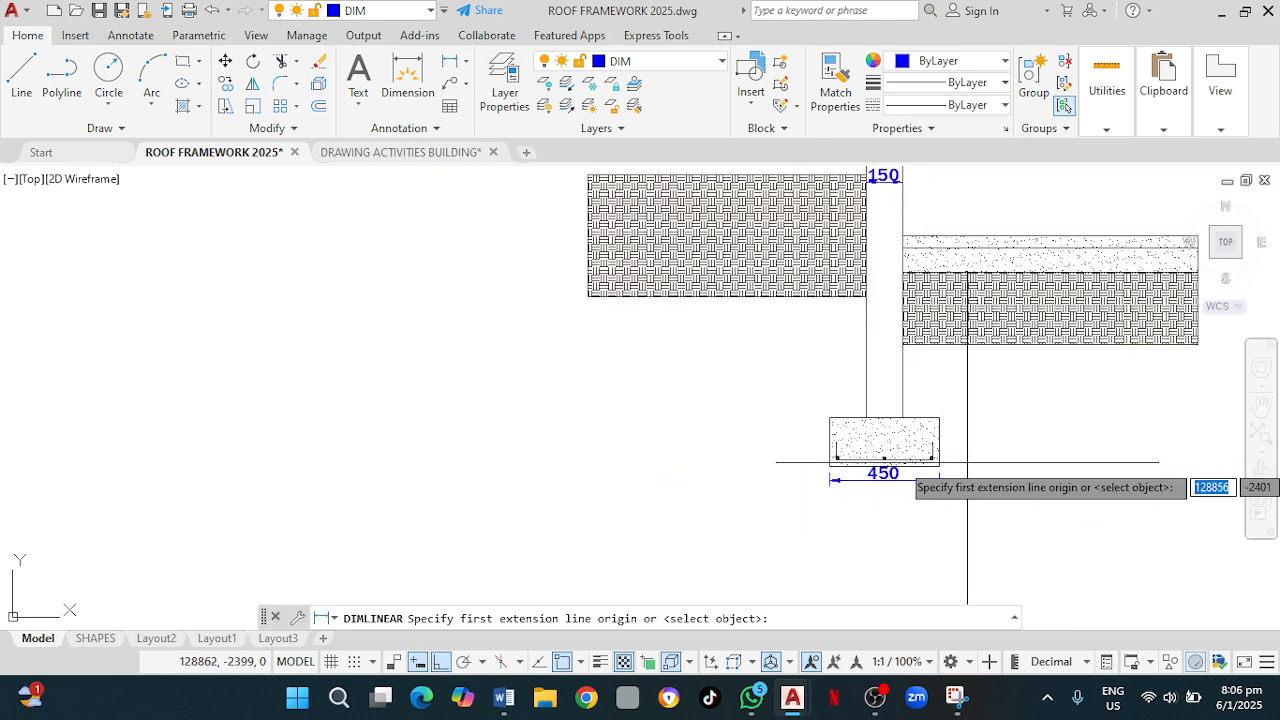
pyautogui.scroll(4, 965, 465)
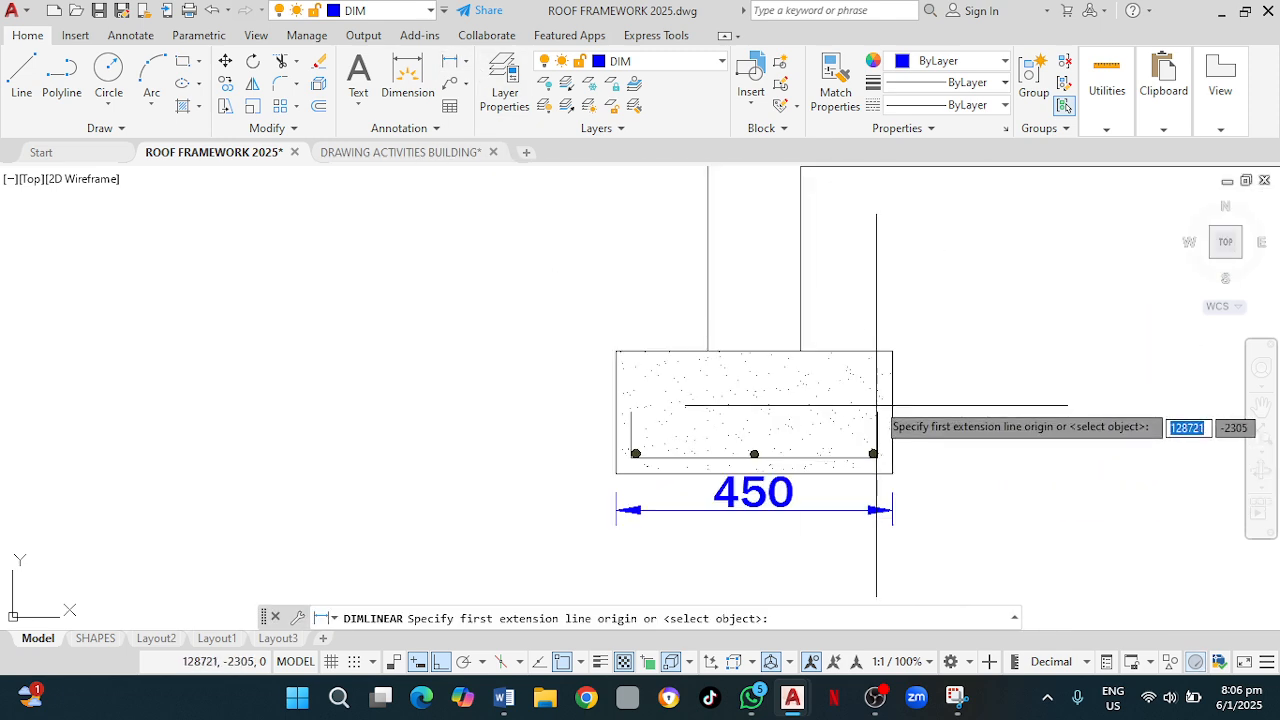
pyautogui.scroll(4, 888, 352)
pyautogui.click(886, 350)
pyautogui.moveTo(886, 350); pyautogui.dragTo(945, 236, button='middle')
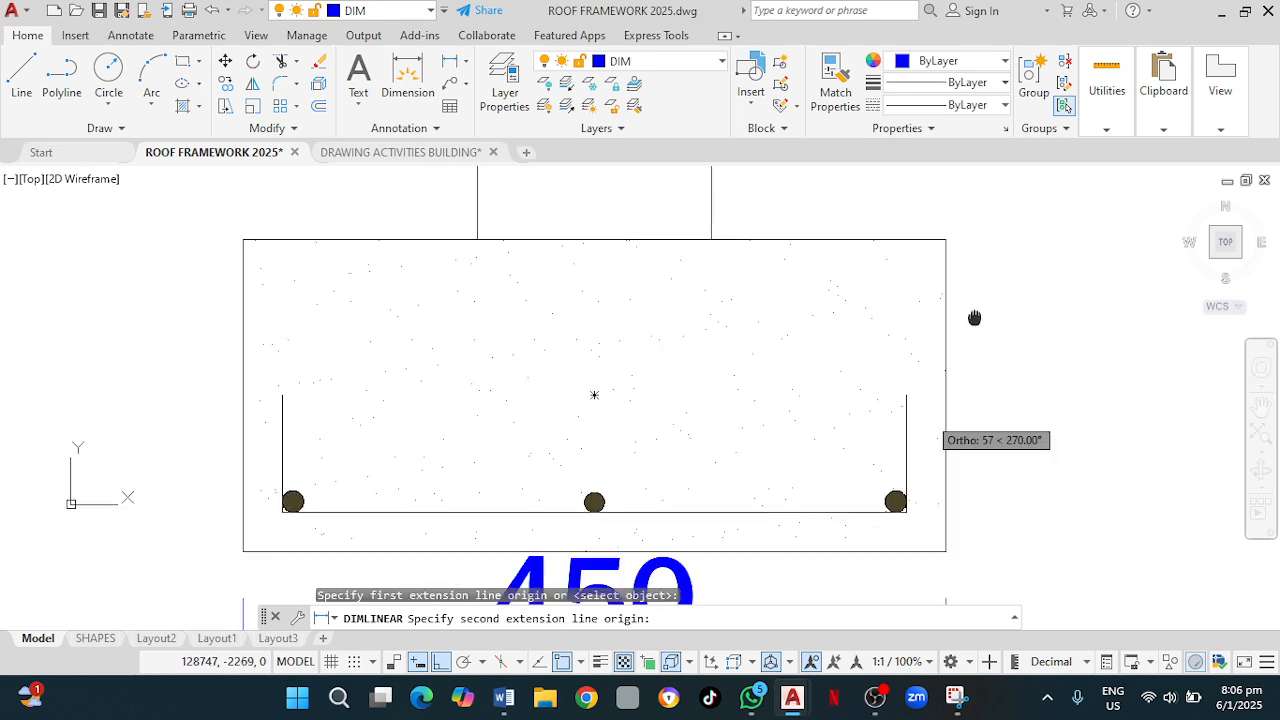
pyautogui.click(946, 545)
pyautogui.scroll(-4, 1029, 508)
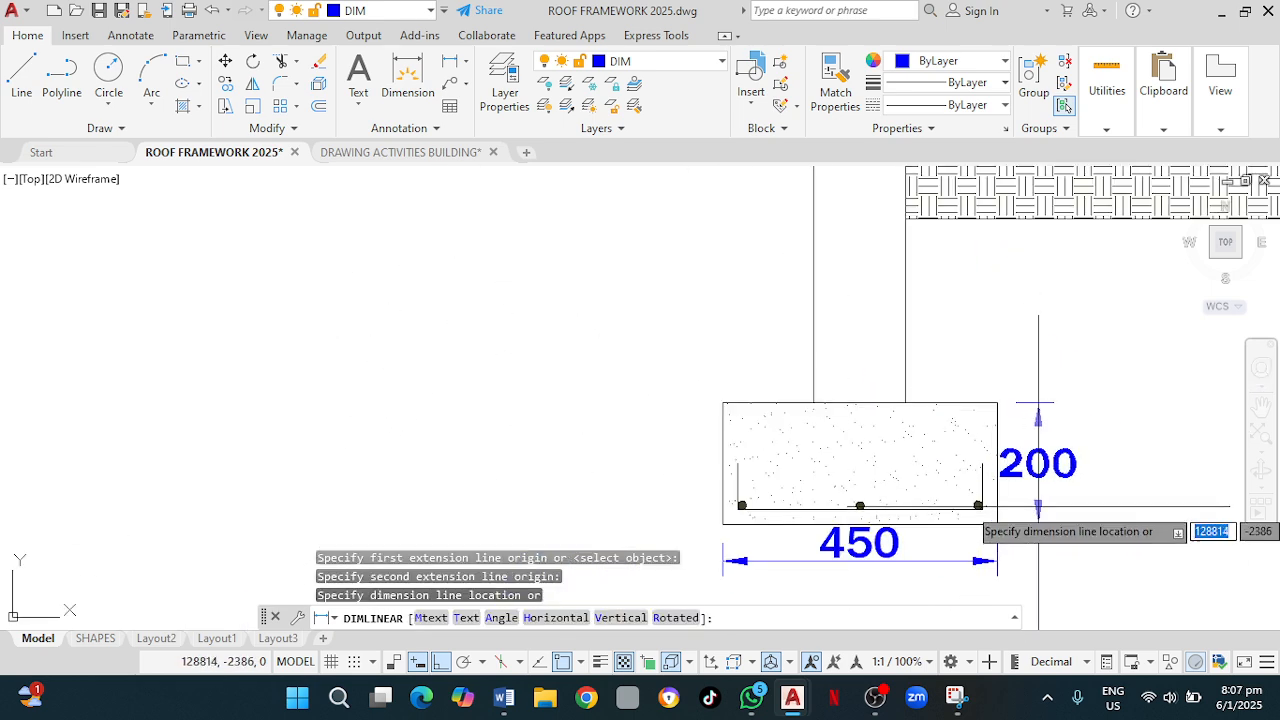
pyautogui.click(1038, 507)
pyautogui.scroll(-2, 978, 492)
pyautogui.moveTo(961, 473); pyautogui.dragTo(800, 622, button='middle')
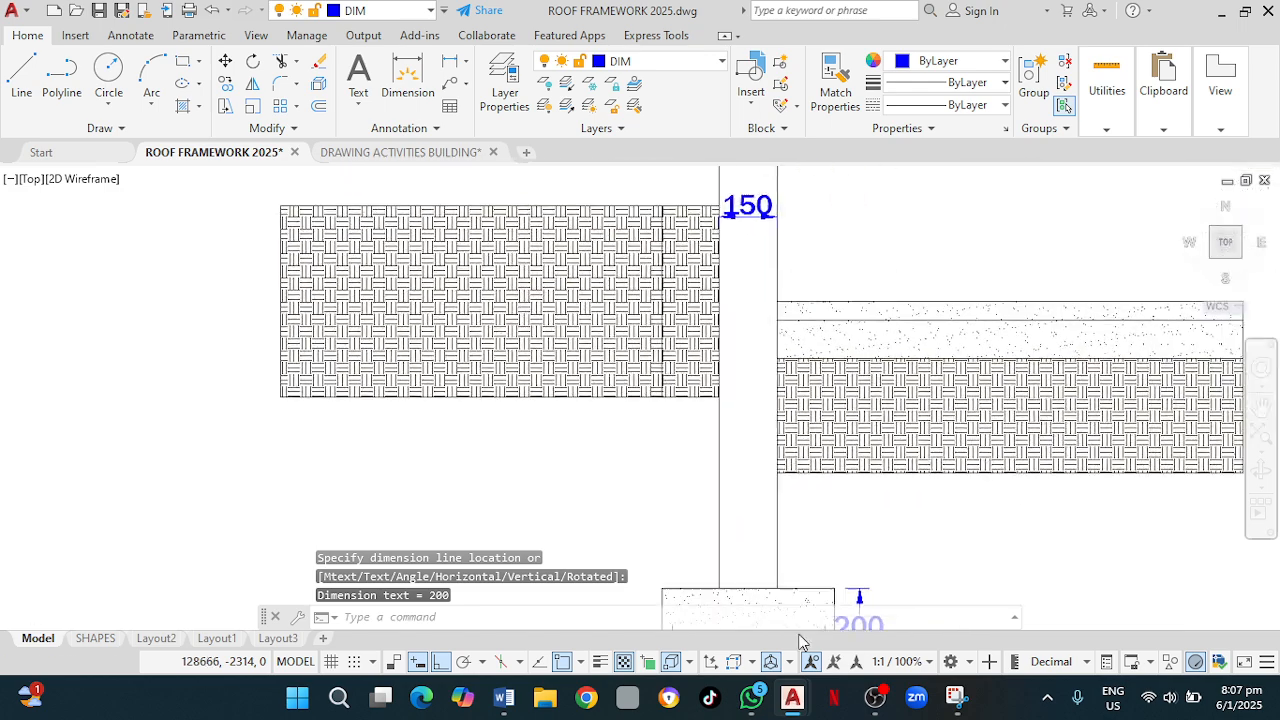
# Add a vertical linear dimension of the lower concrete floor layer's thickness, placed inside the wall beside the layer's edge.
pyautogui.scroll(-2, 830, 552)
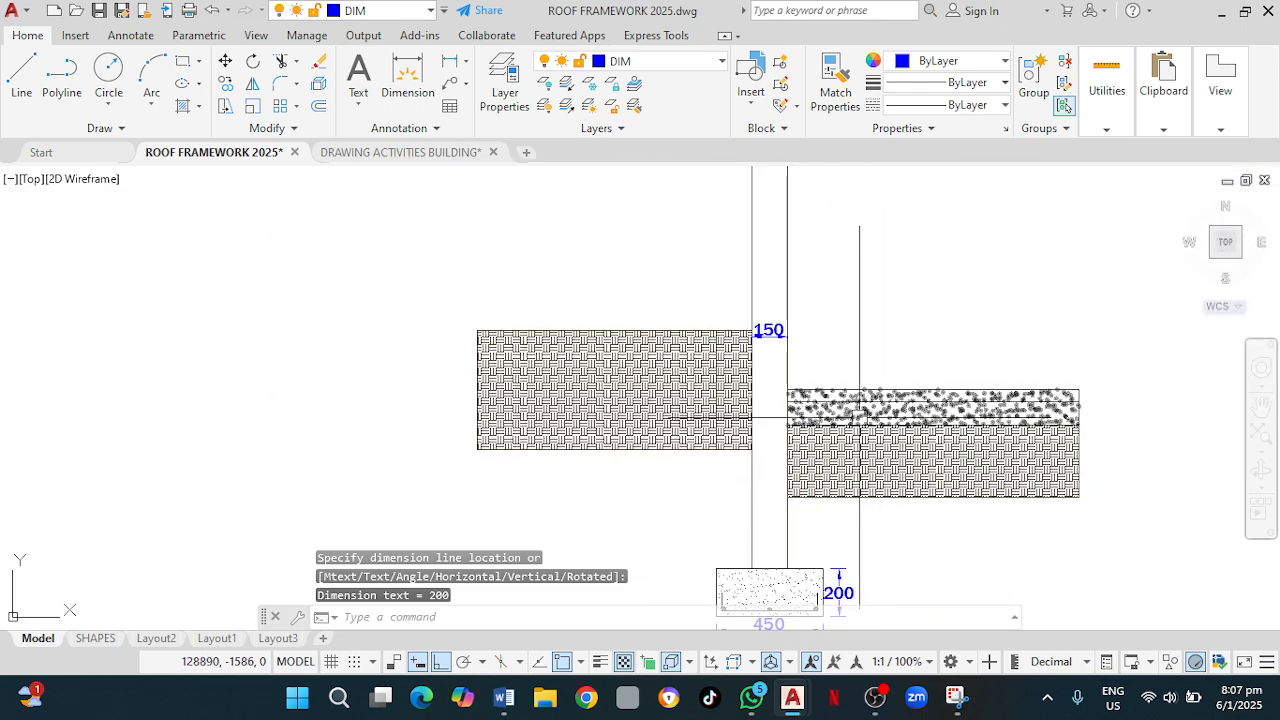
pyautogui.click(425, 79)
pyautogui.scroll(6, 905, 413)
pyautogui.moveTo(602, 448)
pyautogui.mouseDown(button='middle')
pyautogui.moveTo(1134, 414)
pyautogui.moveTo(1262, 359)
pyautogui.mouseUp(button='middle')
pyautogui.click(355, 416)
pyautogui.moveTo(401, 313); pyautogui.dragTo(392, 541, button='middle')
pyautogui.click(345, 400)
pyautogui.scroll(-5, 345, 400)
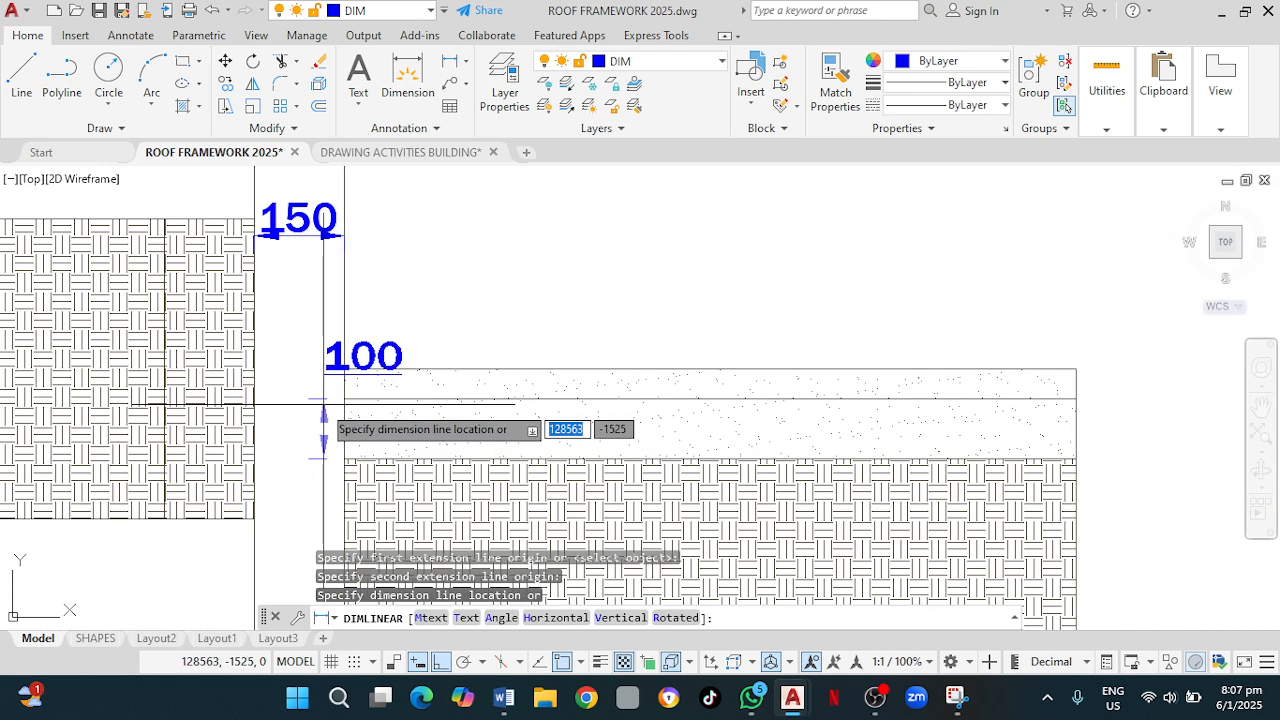
pyautogui.click(314, 430)
pyautogui.moveTo(549, 518)
pyautogui.mouseDown(button='middle')
pyautogui.moveTo(543, 495)
pyautogui.moveTo(503, 485)
pyautogui.mouseUp(button='middle')
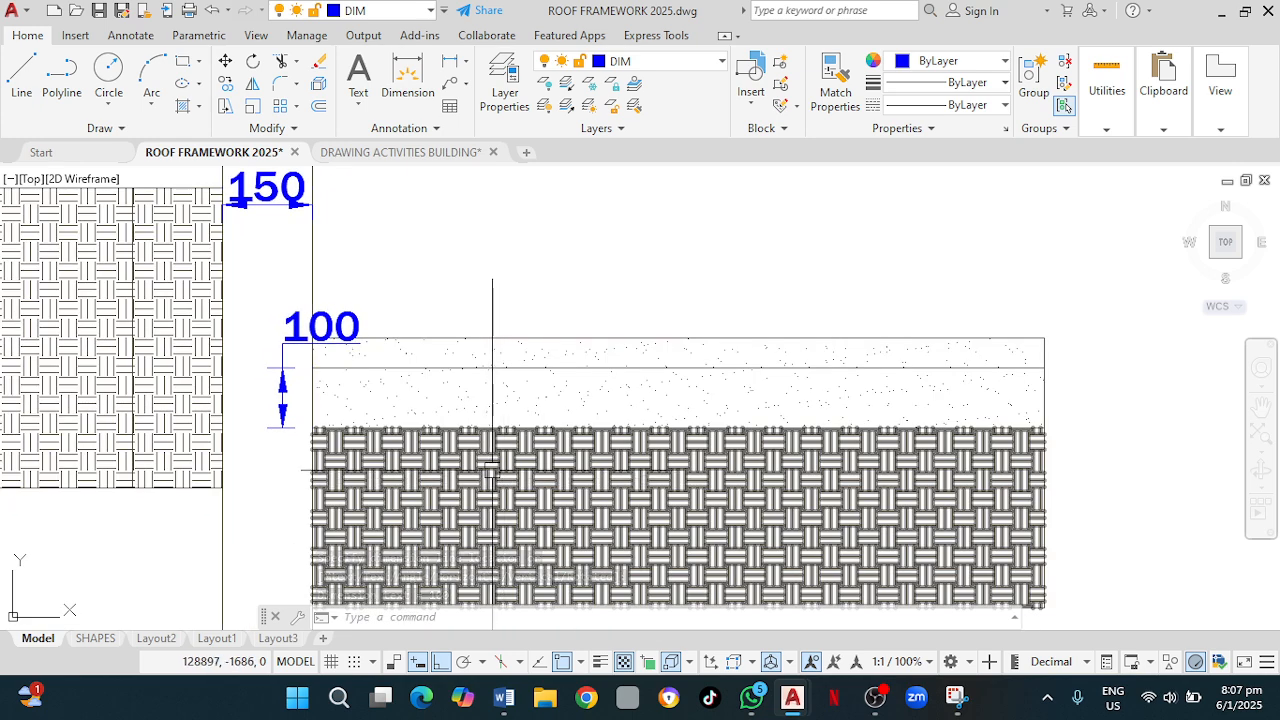
# Add a vertical linear dimension of the thin upper floor layer's thickness, placed inside the wall beside its edge.
pyautogui.press('space')
pyautogui.scroll(4, 358, 360)
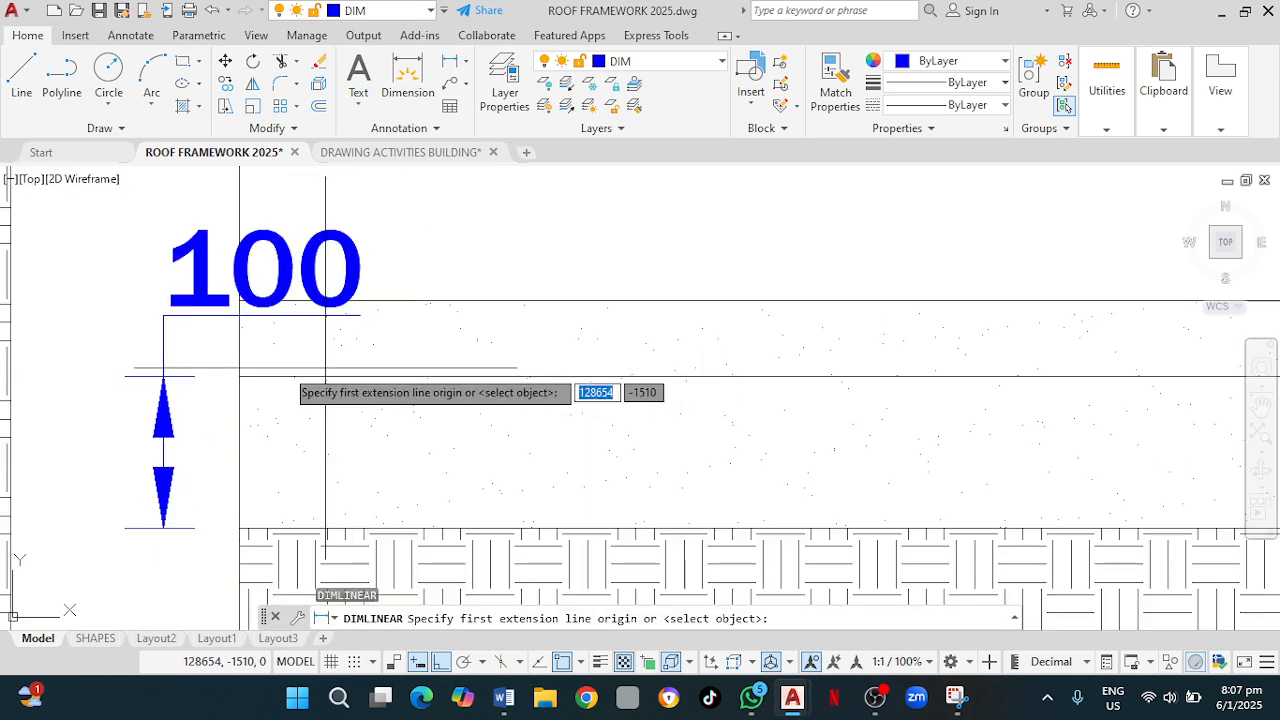
pyautogui.click(239, 376)
pyautogui.click(177, 312)
pyautogui.scroll(-4, 177, 315)
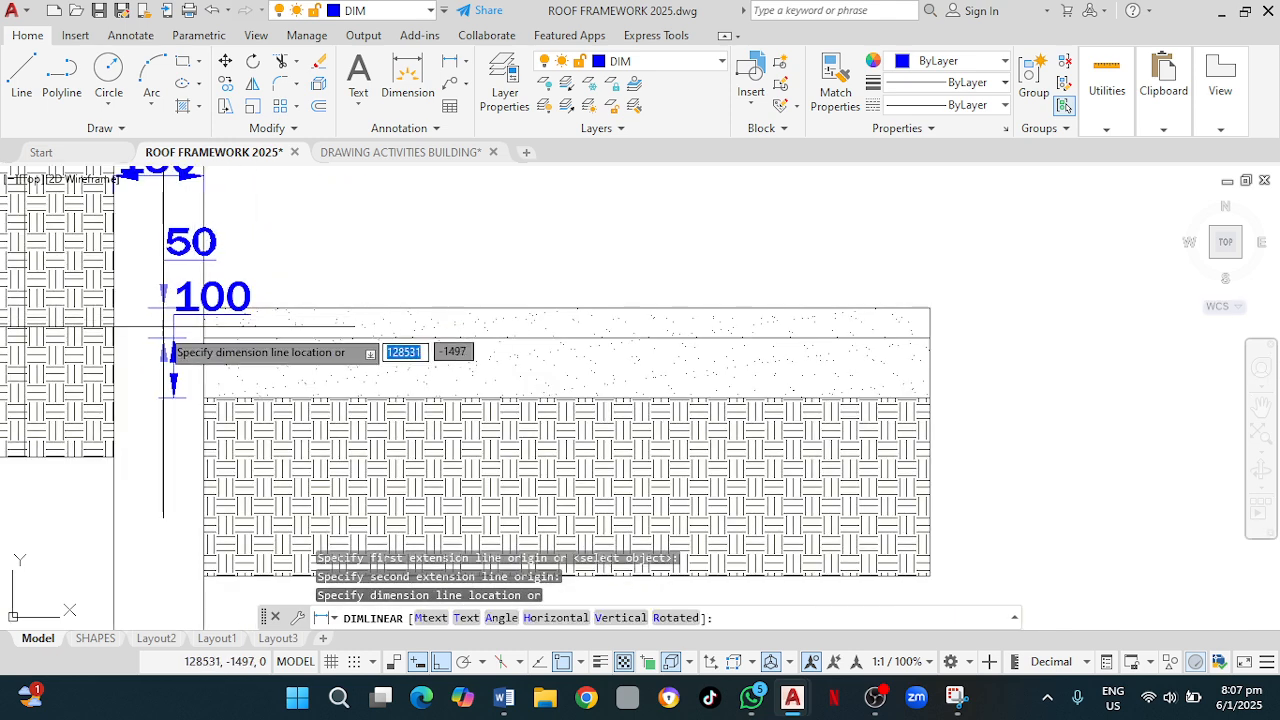
pyautogui.click(173, 327)
# Move the upper floor layer's thickness dimension out of the wall to about the middle of the floor's length.
pyautogui.scroll(-4, 243, 312)
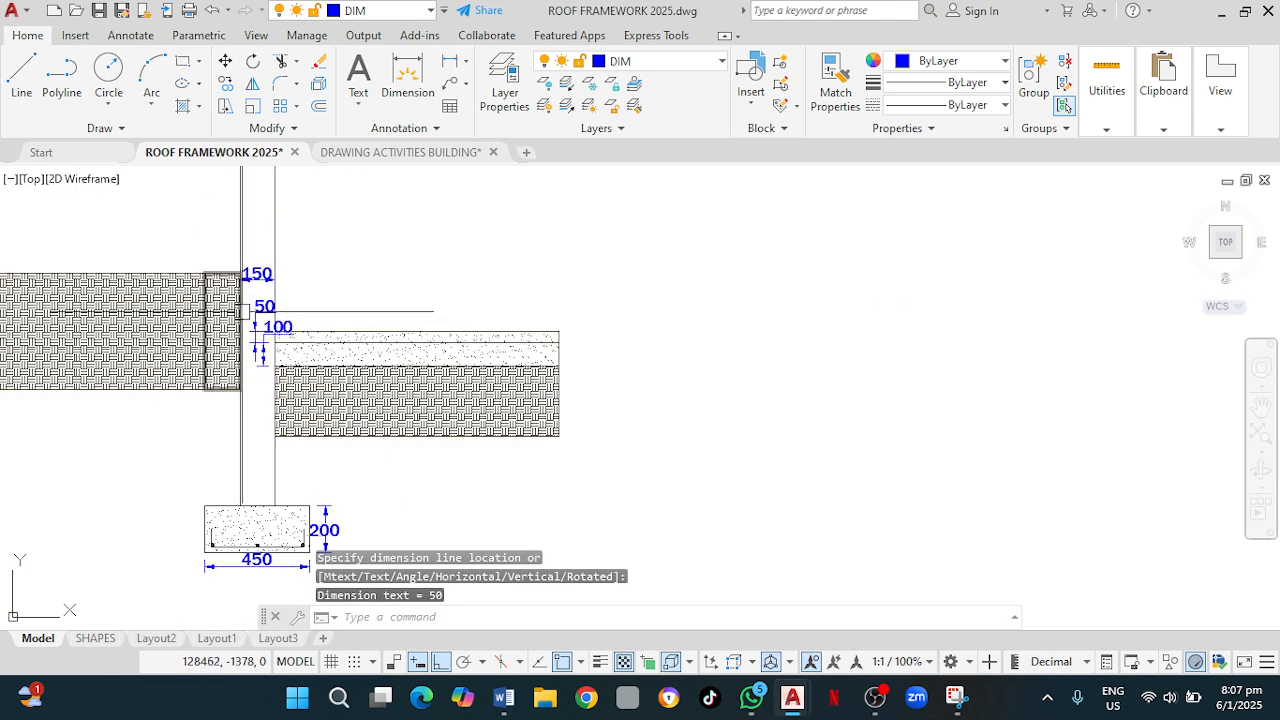
pyautogui.click(263, 305)
pyautogui.scroll(8, 262, 307)
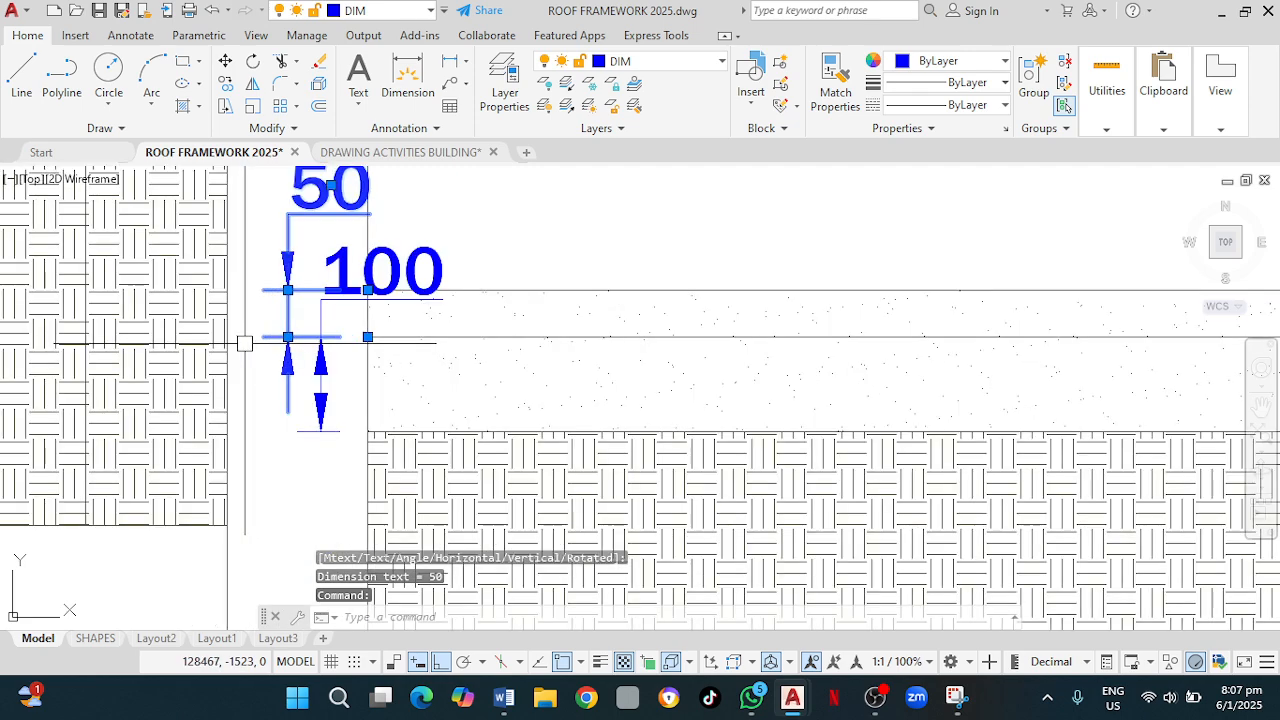
pyautogui.moveTo(331, 335); pyautogui.dragTo(269, 560, button='middle')
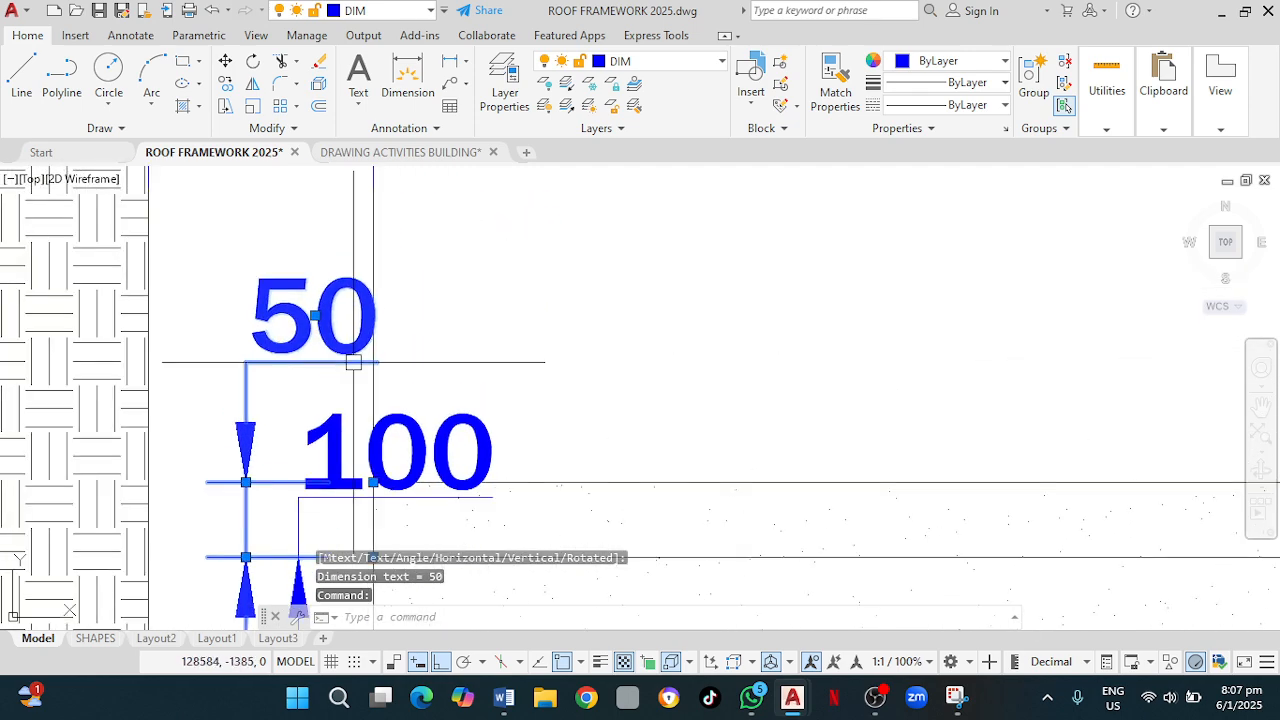
pyautogui.click(315, 315)
pyautogui.scroll(-7, 650, 340)
pyautogui.scroll(4, 665, 348)
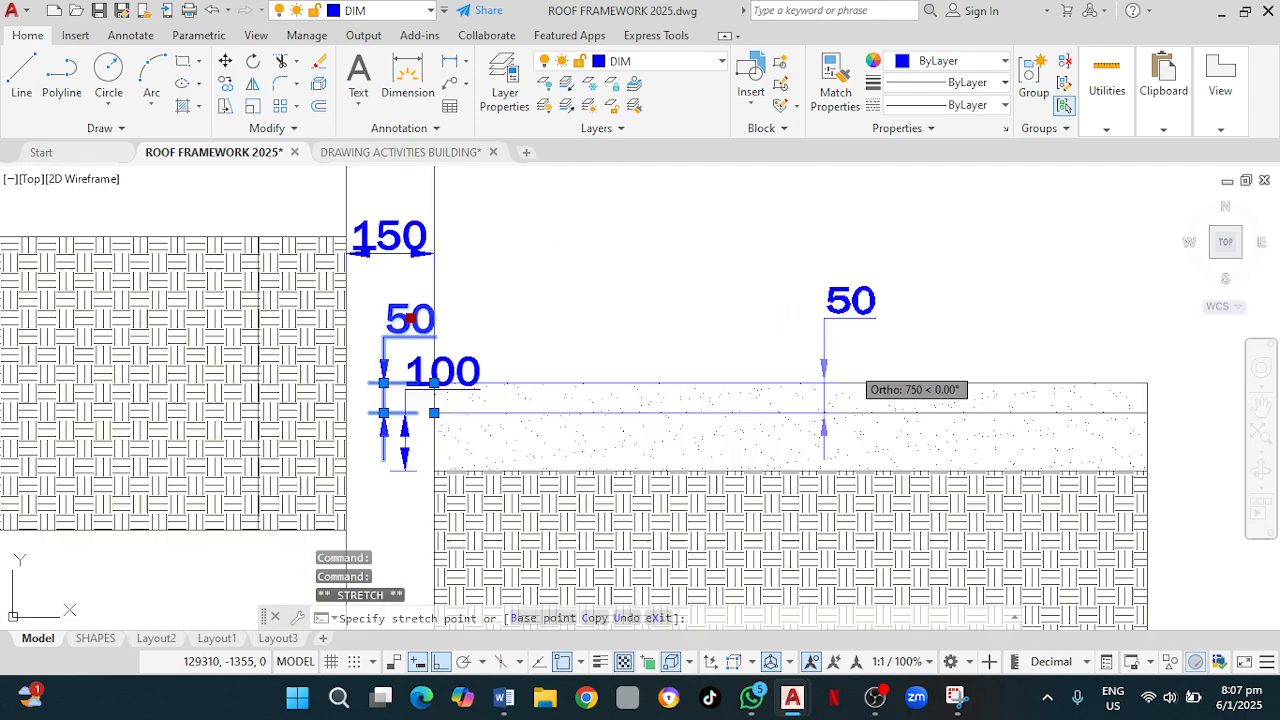
pyautogui.scroll(2, 860, 370)
pyautogui.click(852, 386)
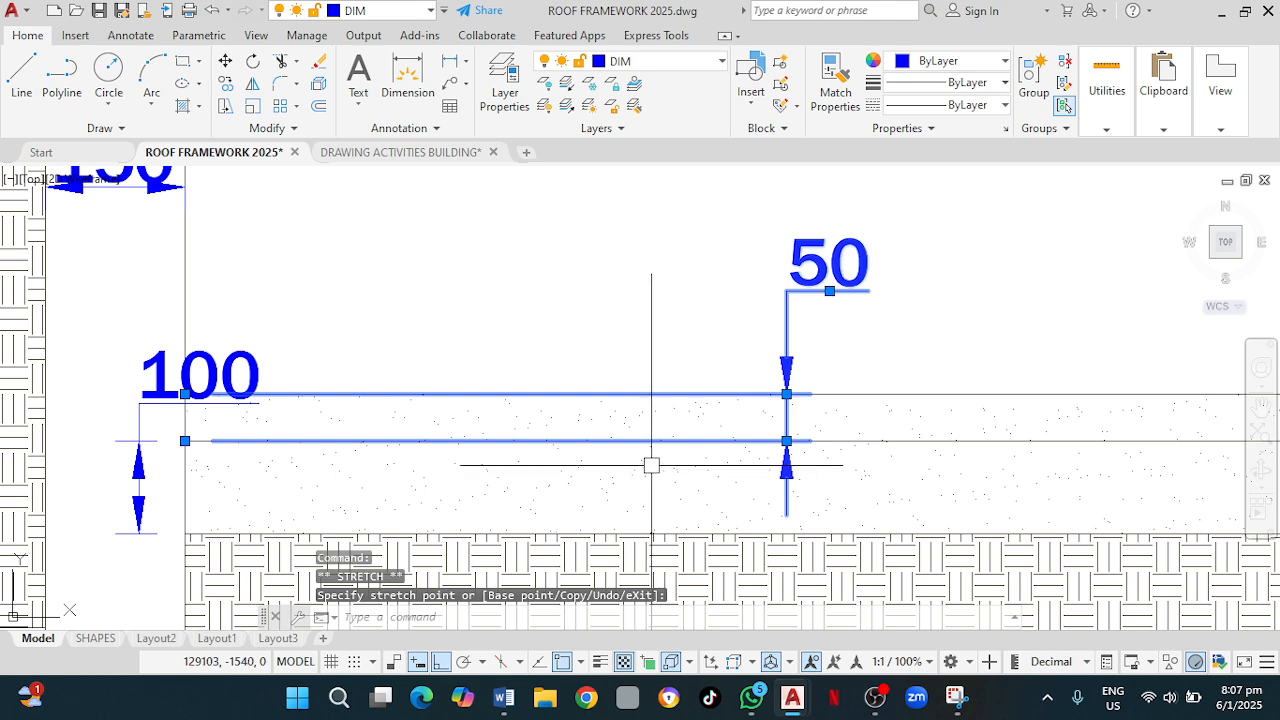
pyautogui.press('Escape')
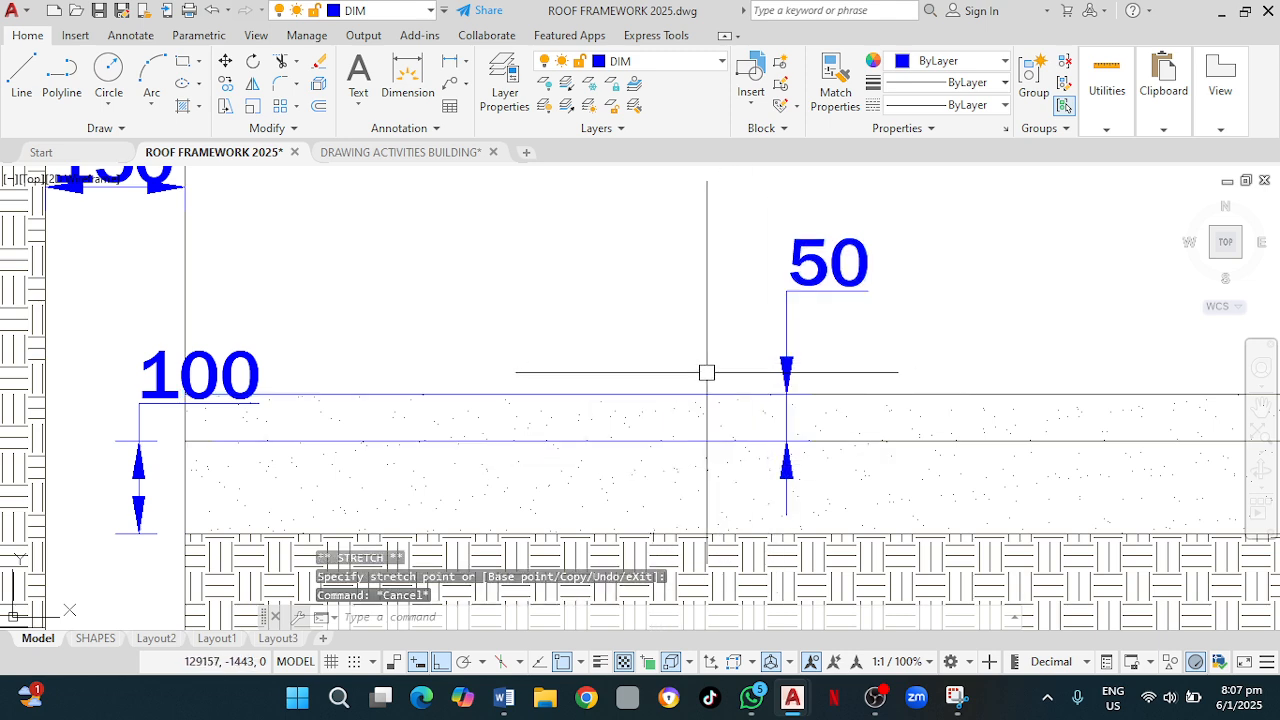
pyautogui.scroll(-5, 706, 372)
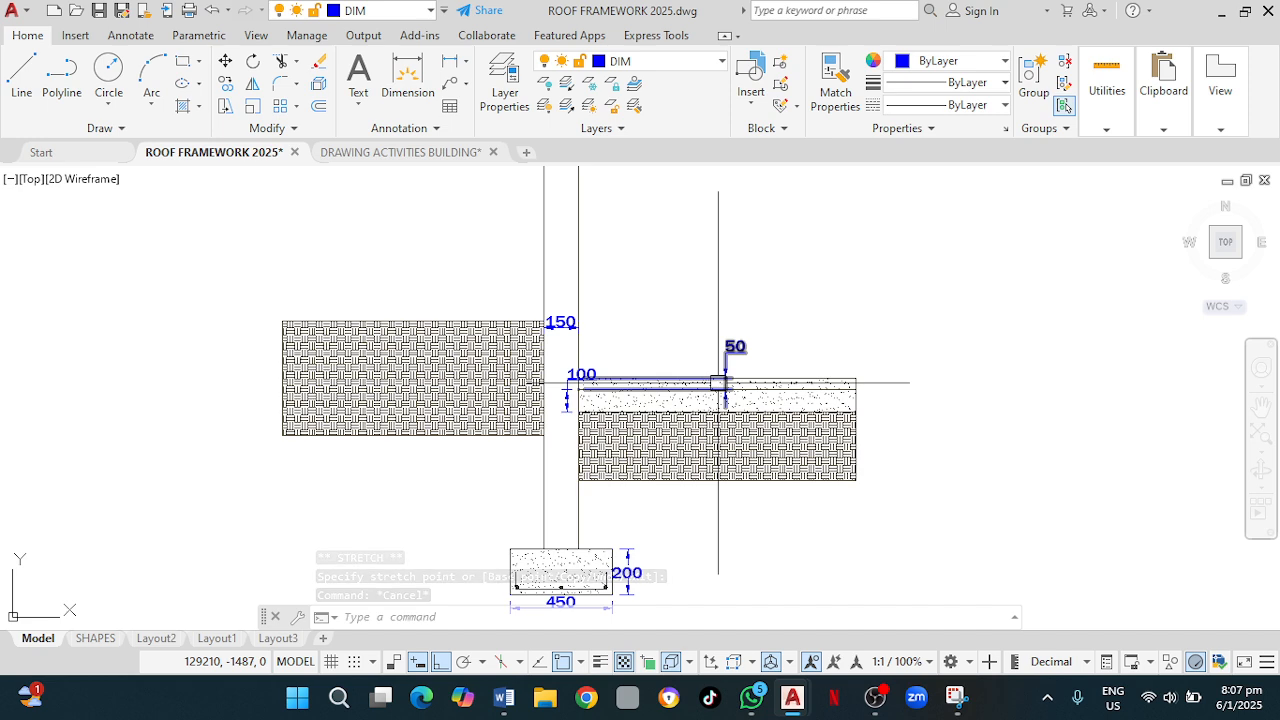
pyautogui.click(21, 75)
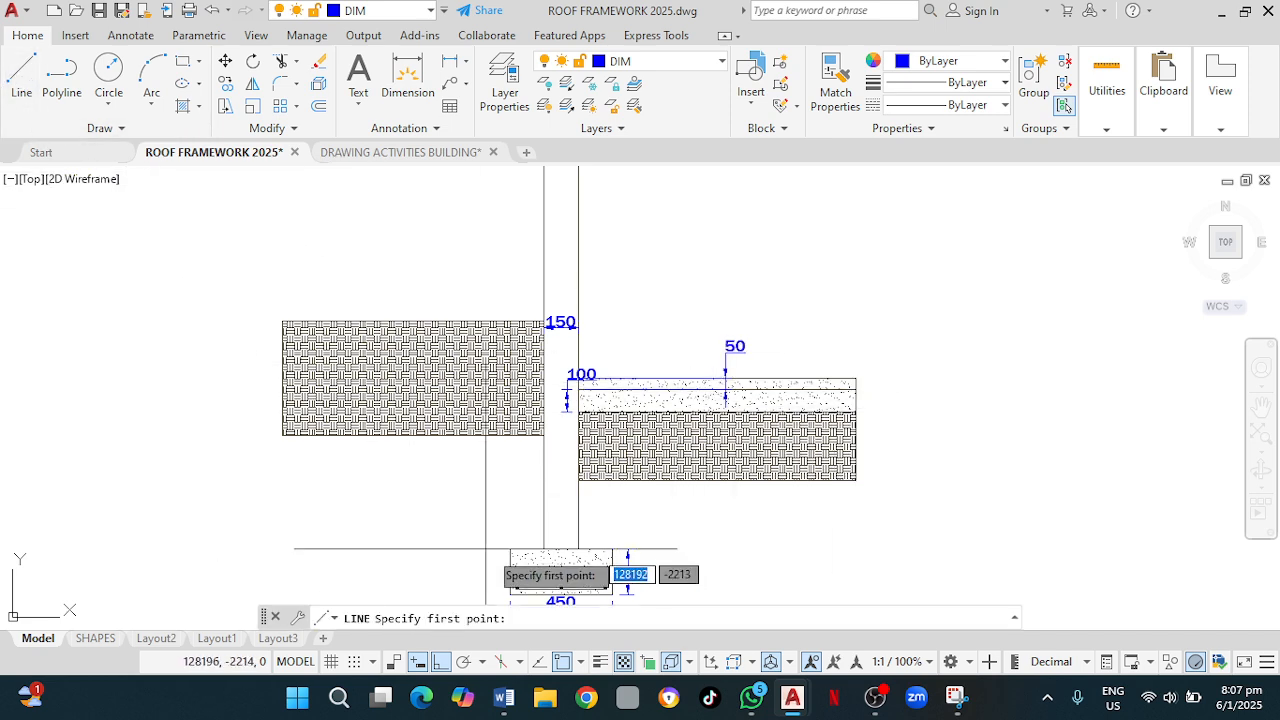
pyautogui.scroll(2, 489, 547)
pyautogui.click(511, 549)
pyautogui.moveTo(547, 425); pyautogui.dragTo(496, 612, button='middle')
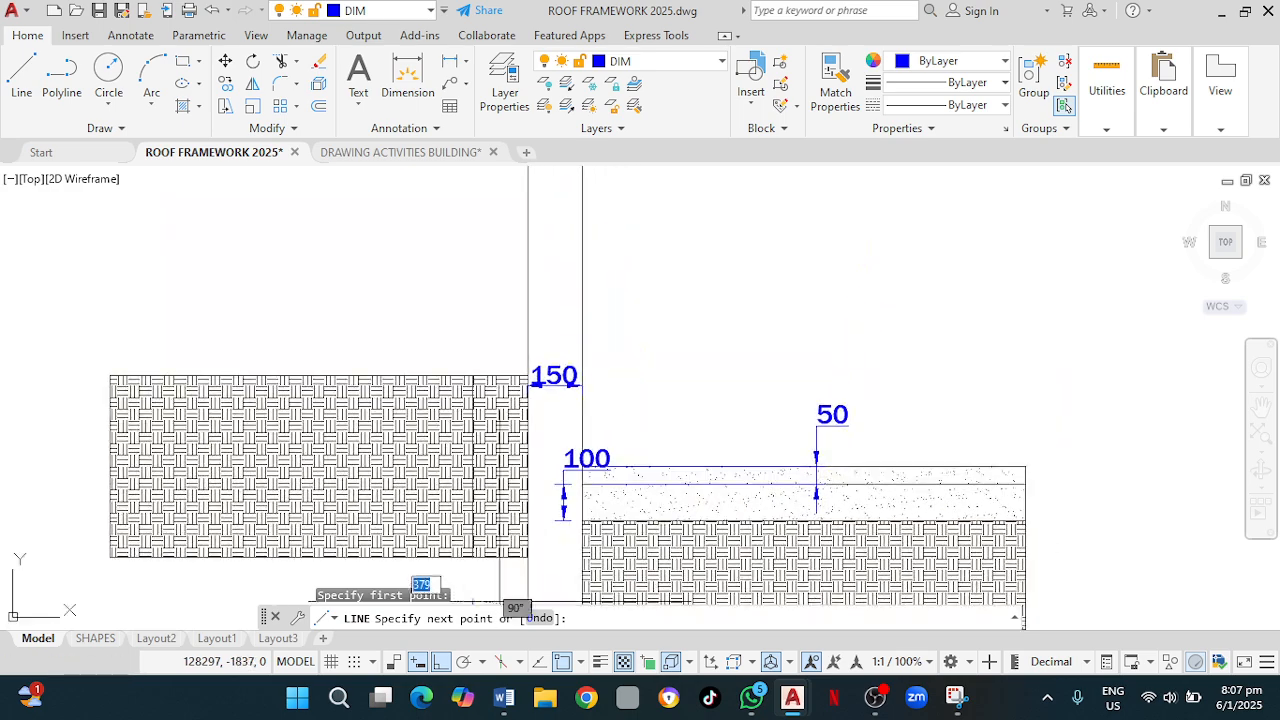
pyautogui.scroll(2, 487, 454)
pyautogui.press('Escape')
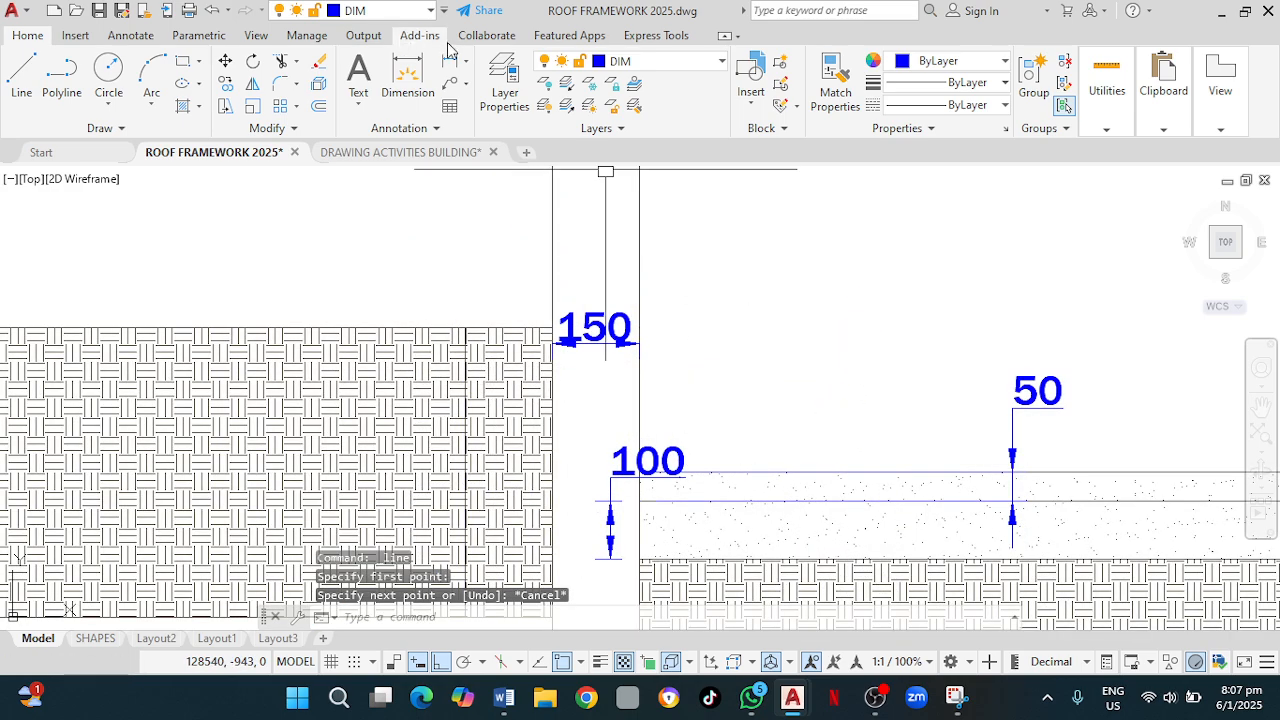
# Add a vertical linear dimension from the footing's top corner to the top of the hatched ground, placed beyond the ground's outer edge.
pyautogui.click(450, 61)
pyautogui.moveTo(514, 566)
pyautogui.mouseDown(button='middle')
pyautogui.moveTo(552, 281)
pyautogui.moveTo(588, 245)
pyautogui.moveTo(588, 203)
pyautogui.mouseUp(button='middle')
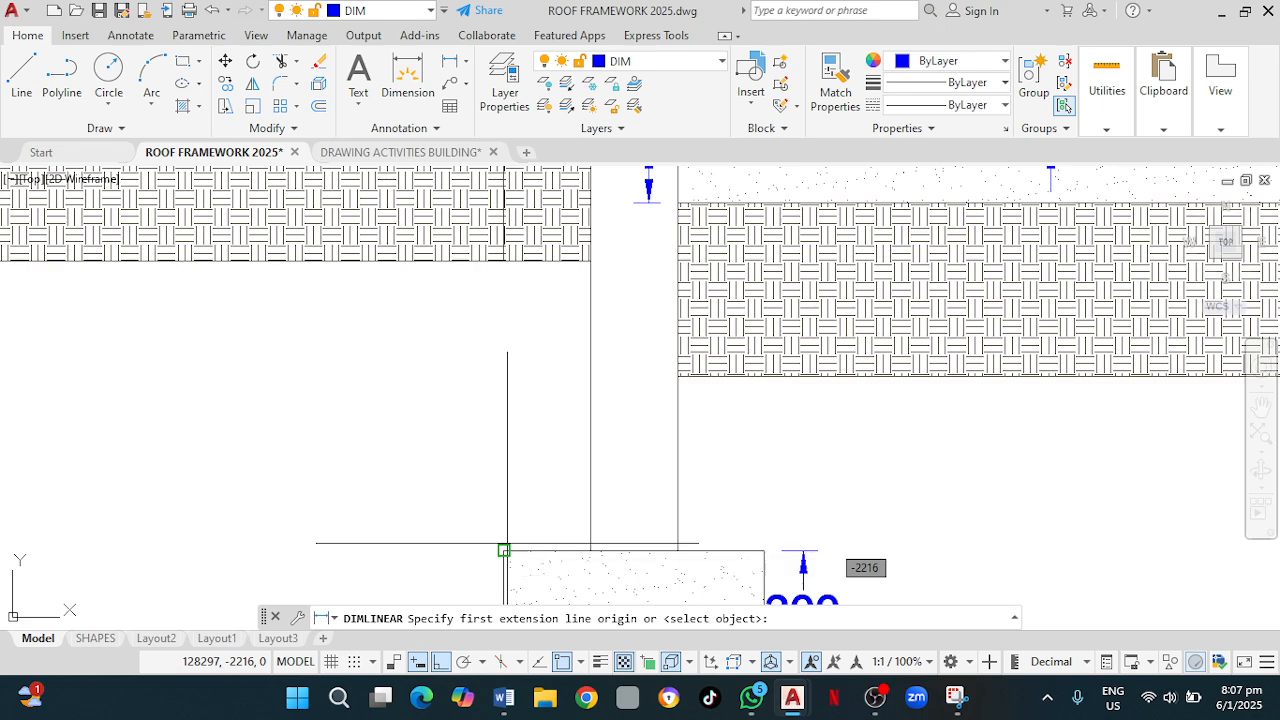
pyautogui.click(503, 549)
pyautogui.scroll(3, 520, 530)
pyautogui.moveTo(508, 253); pyautogui.dragTo(508, 343, button='middle')
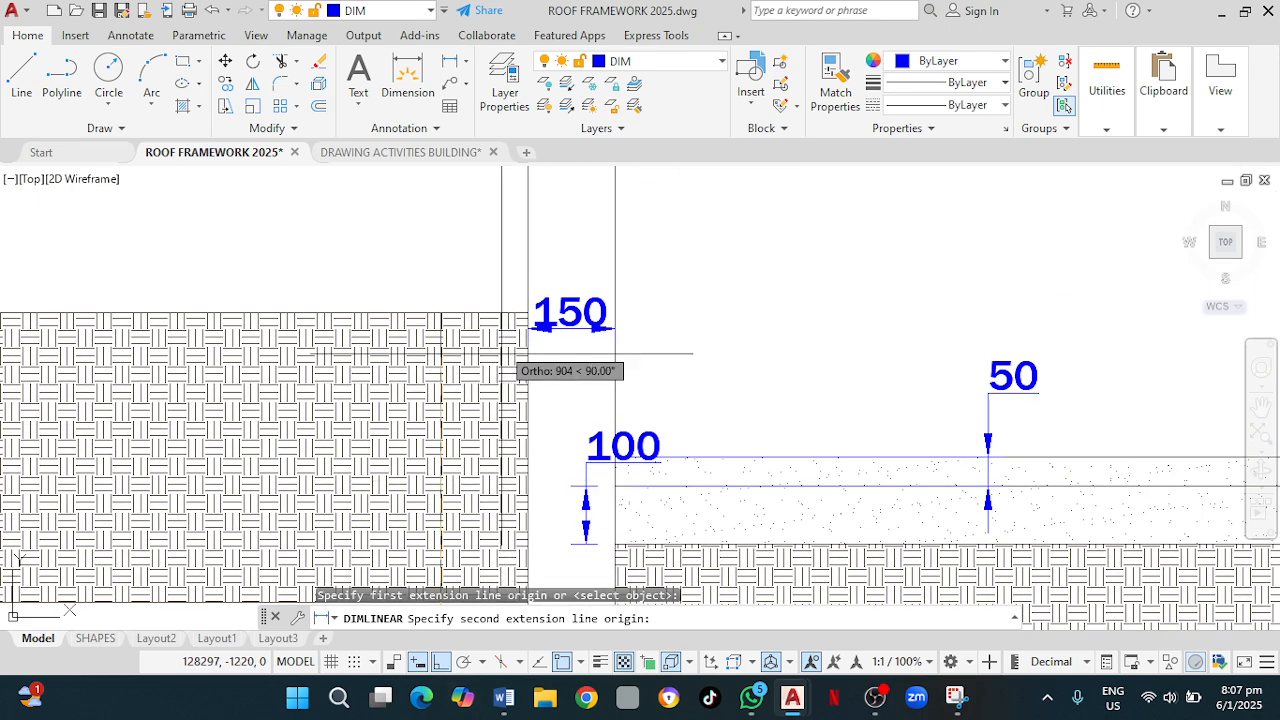
pyautogui.scroll(3, 442, 287)
pyautogui.scroll(2, 430, 310)
pyautogui.click(294, 357)
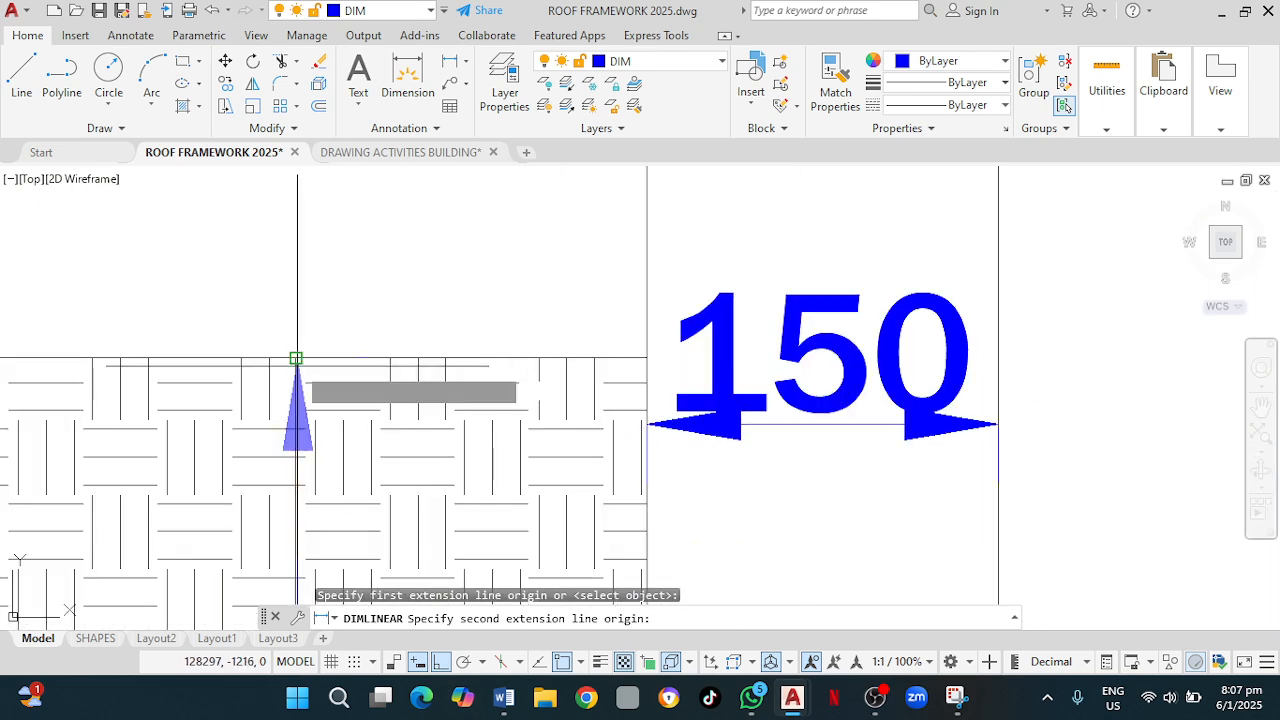
pyautogui.scroll(-6, 296, 362)
pyautogui.scroll(-5, 297, 367)
pyautogui.scroll(4, 300, 350)
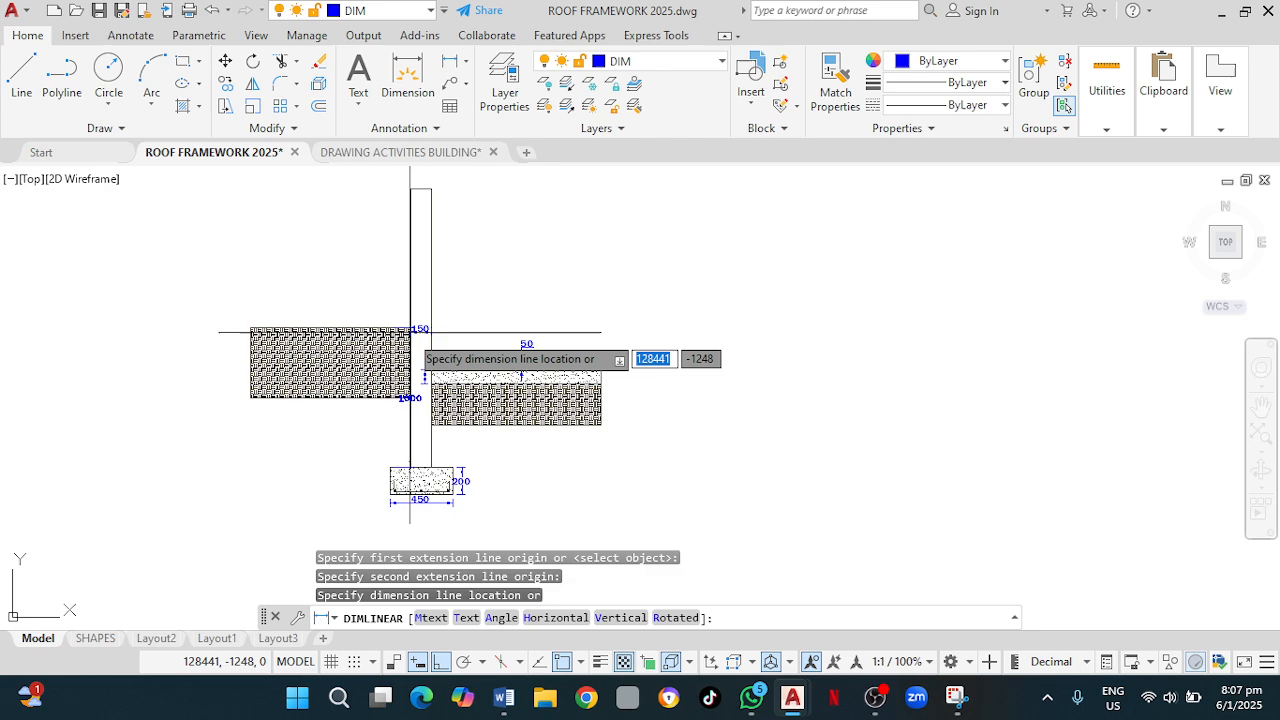
pyautogui.click(231, 344)
pyautogui.scroll(-1, 320, 433)
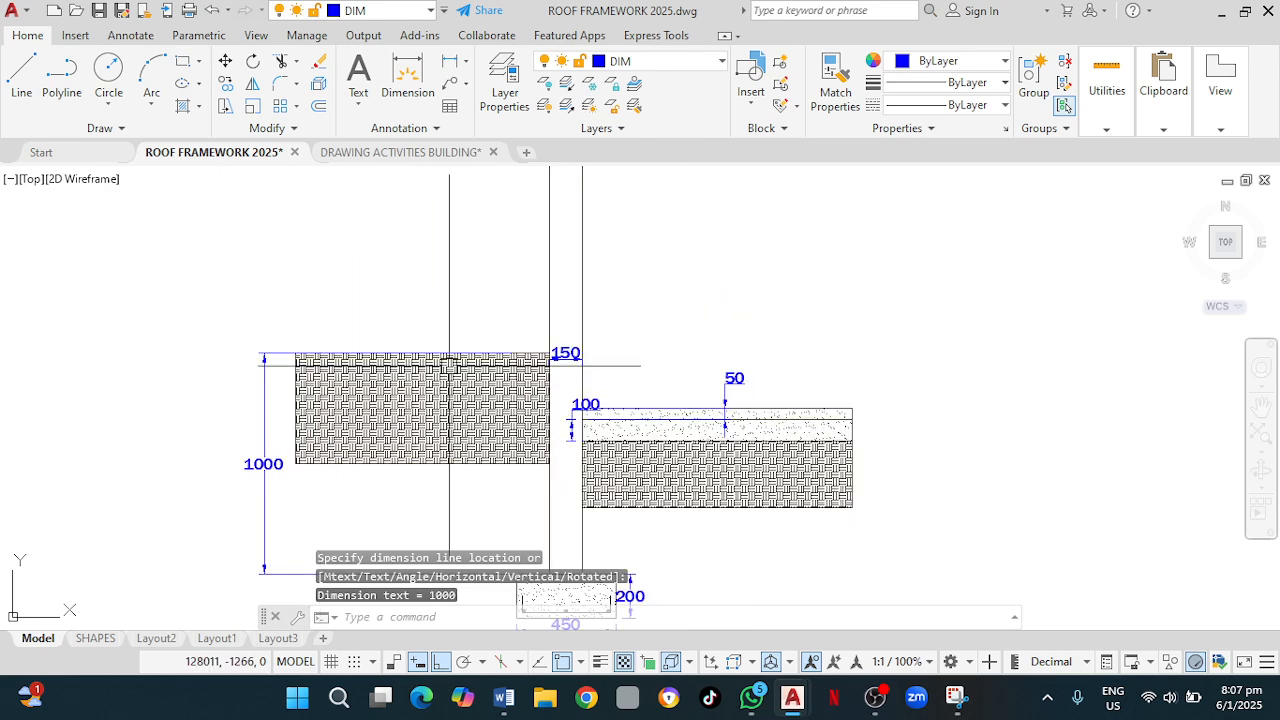
pyautogui.scroll(1, 451, 361)
pyautogui.moveTo(453, 363); pyautogui.dragTo(450, 288, button='middle')
pyautogui.scroll(-1, 450, 284)
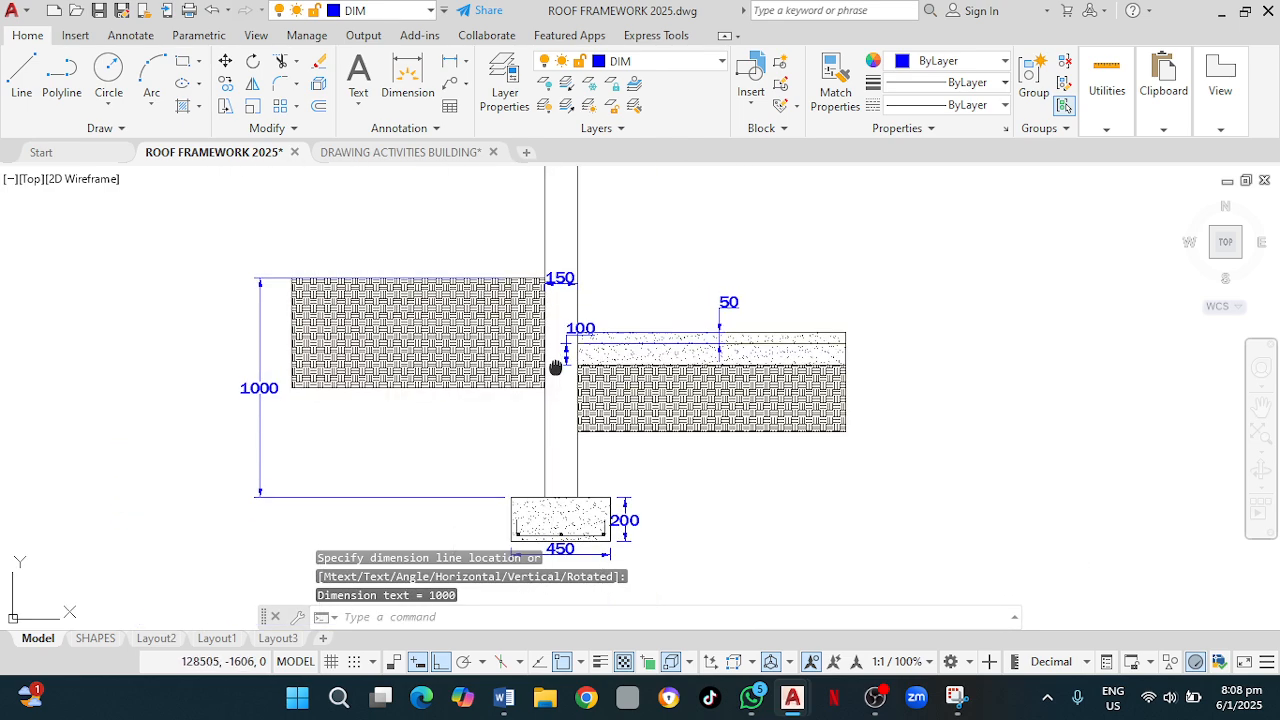
pyautogui.scroll(-2, 545, 400)
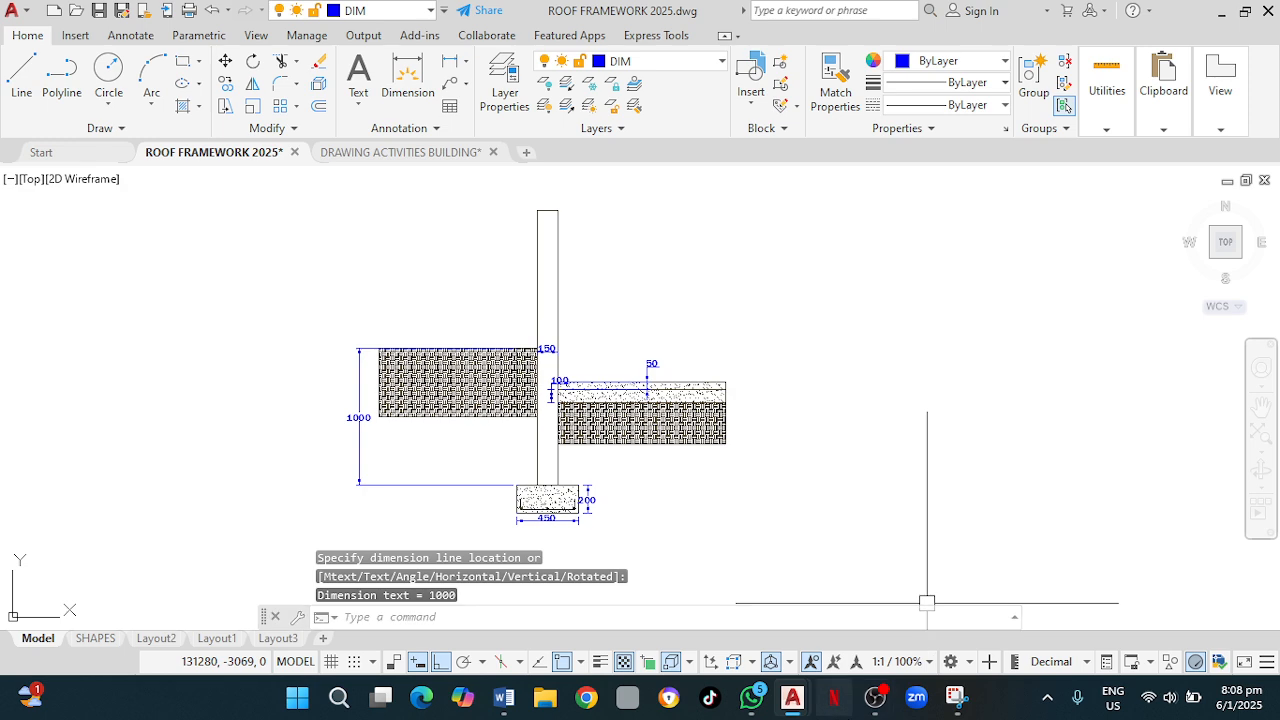
pyautogui.moveTo(873, 714)
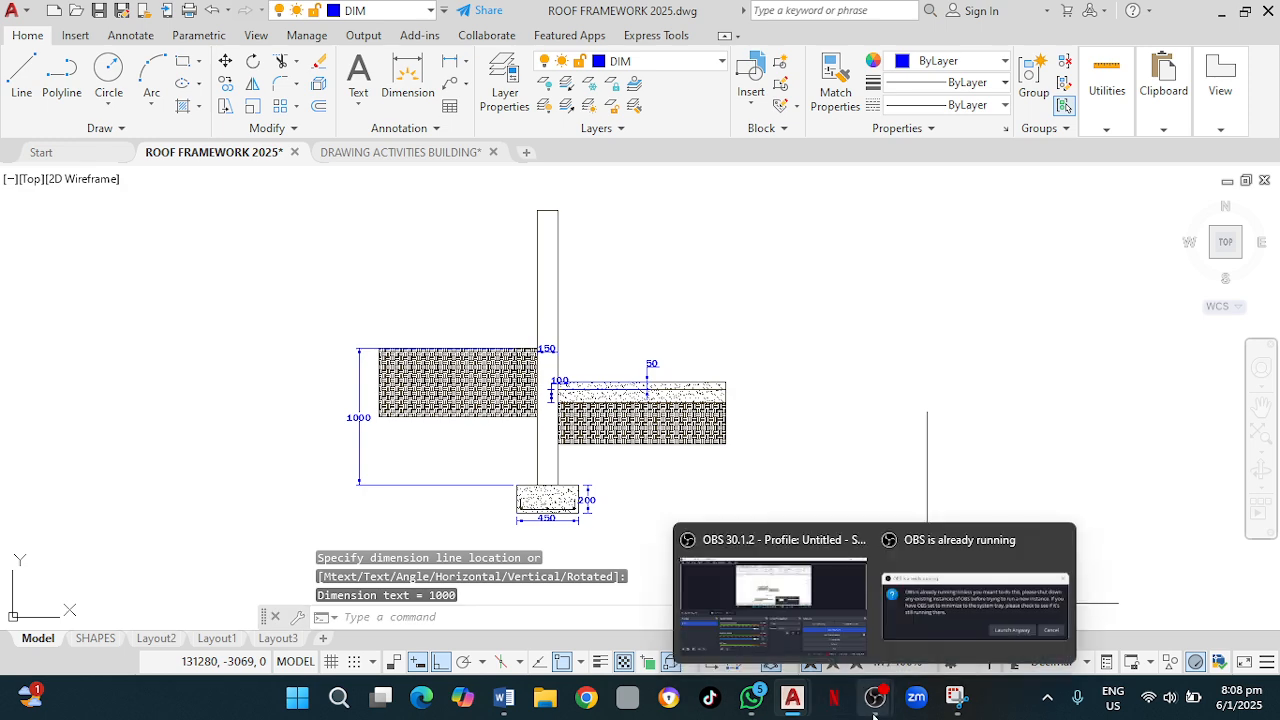
pyautogui.click(817, 586)
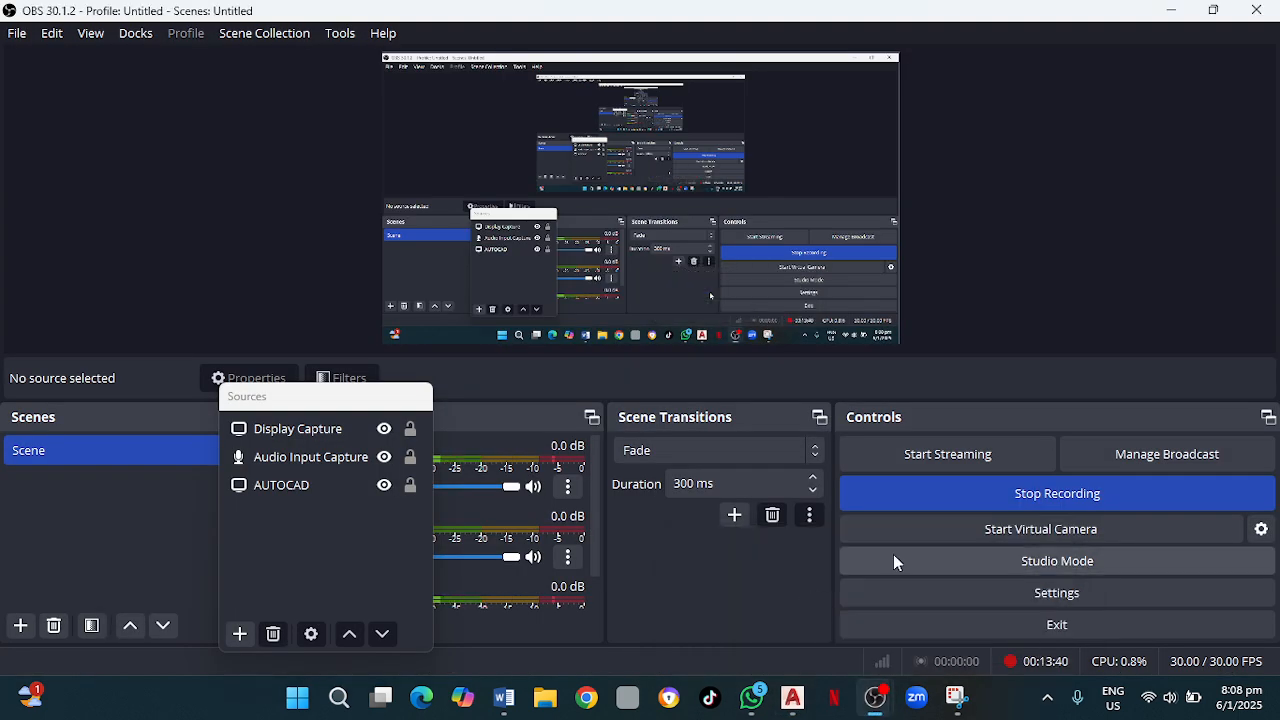